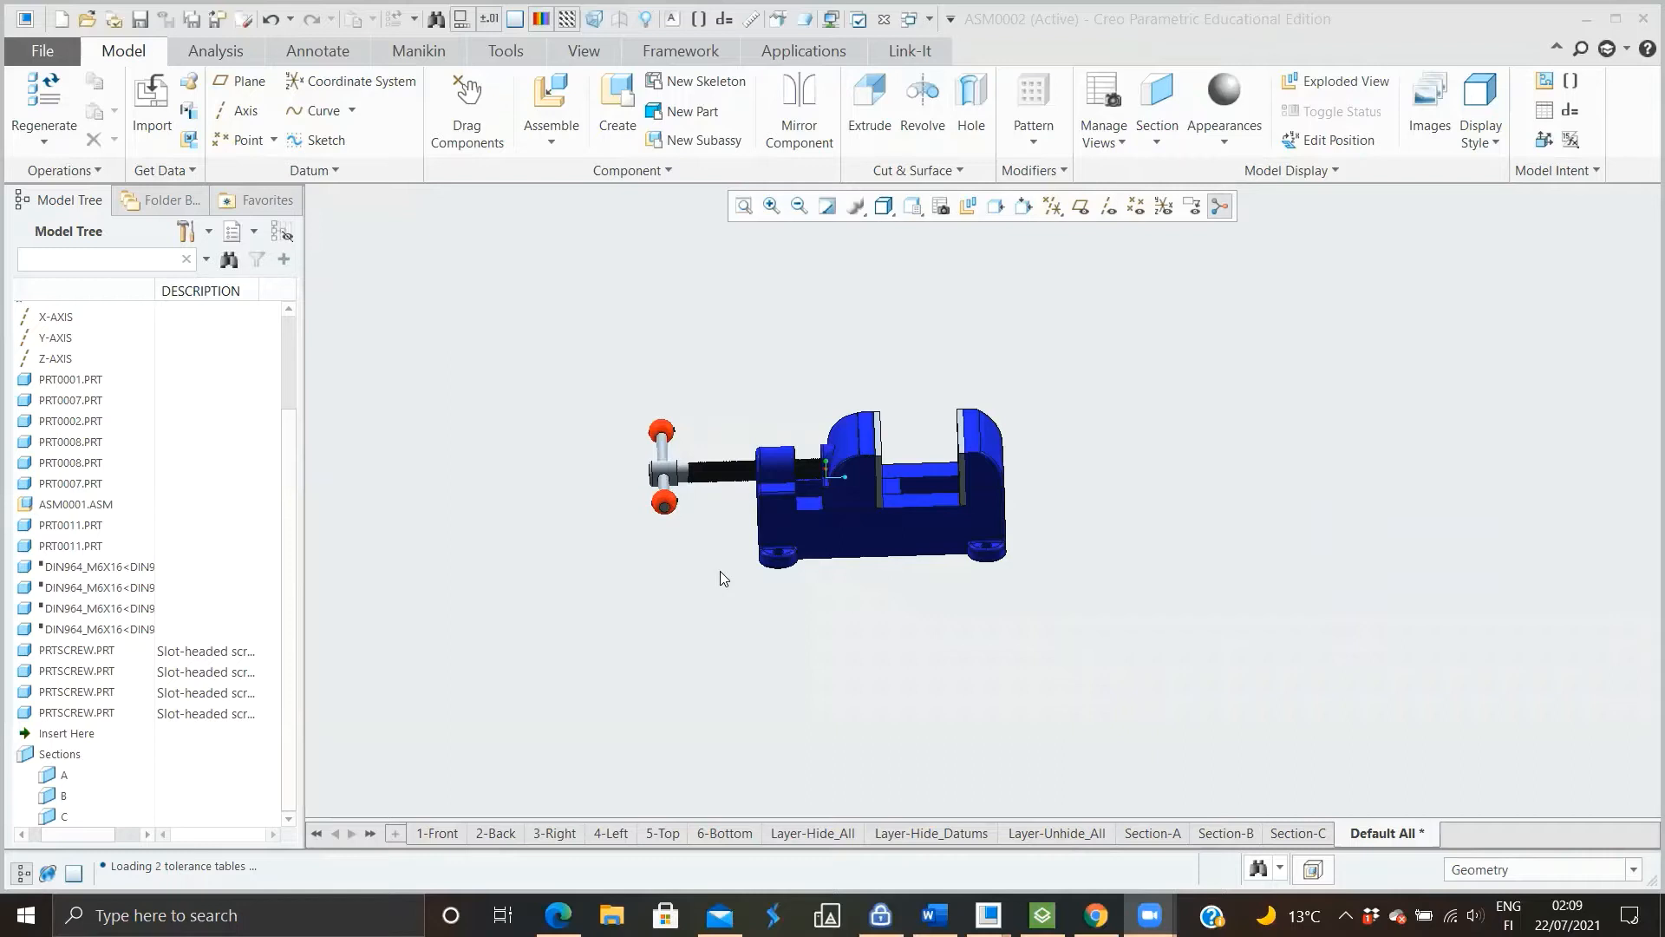
Add a ThingMark for augmented reality publishing to the vise assembly
{"action": "middle_click_drag", "start_coordinate": [719, 571], "coordinate": [796, 583]}
{"action": "scroll", "coordinate": [892, 480], "scroll_direction": "down", "scroll_amount": 3}
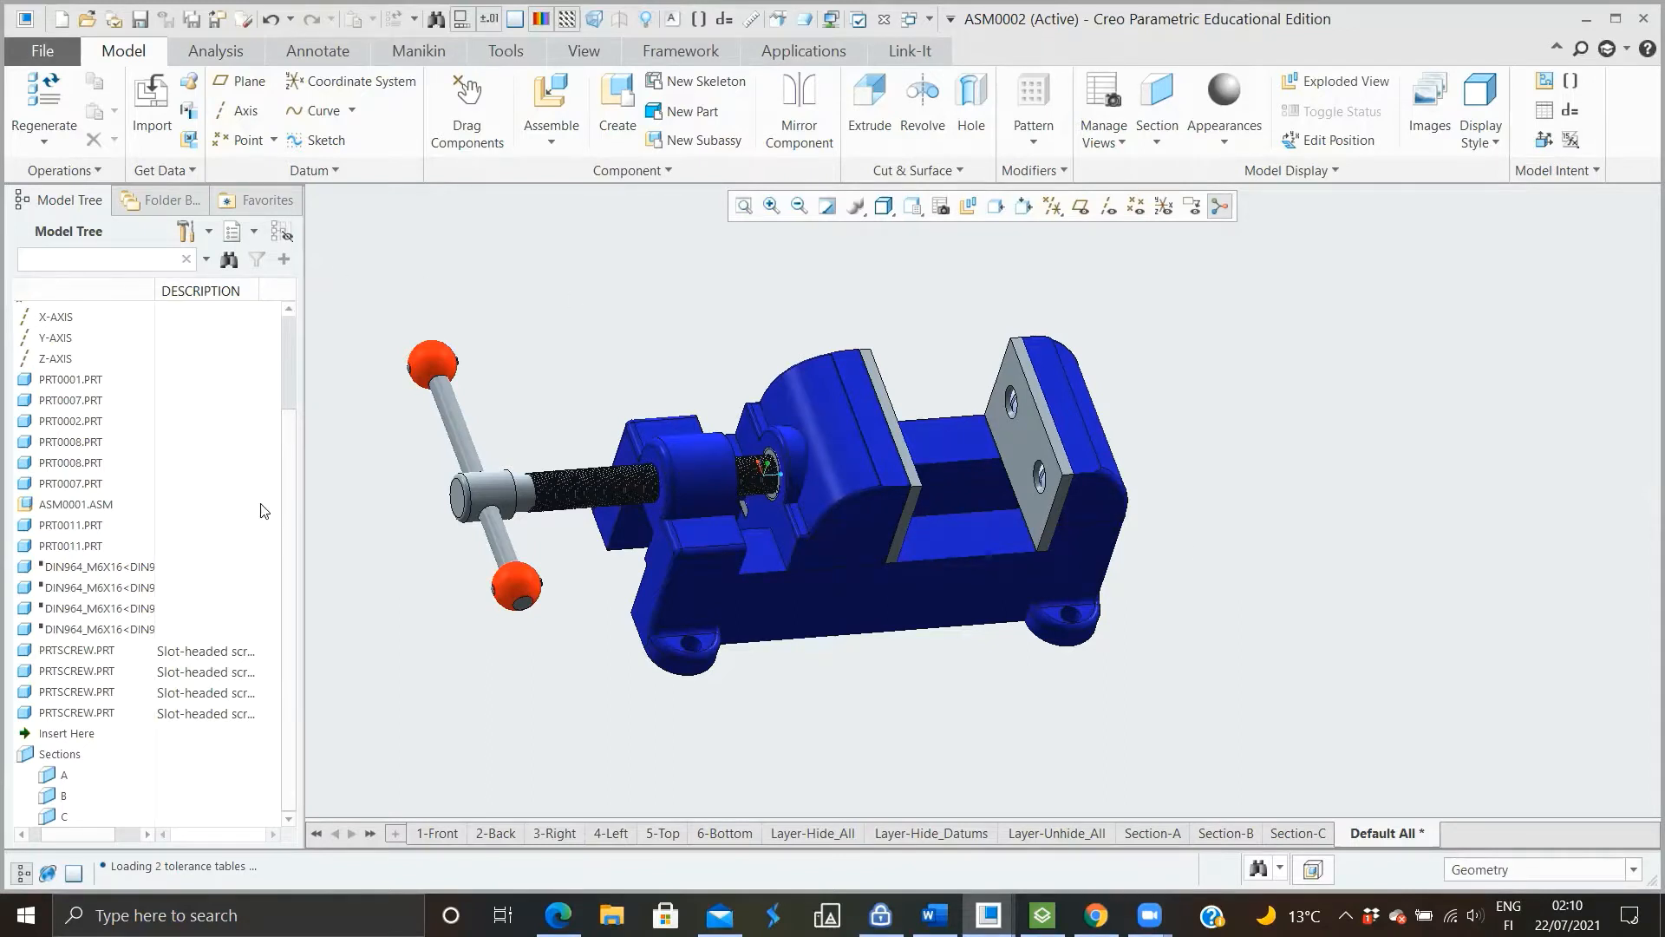
{"action": "scroll", "coordinate": [136, 529], "scroll_direction": "up", "scroll_amount": 2}
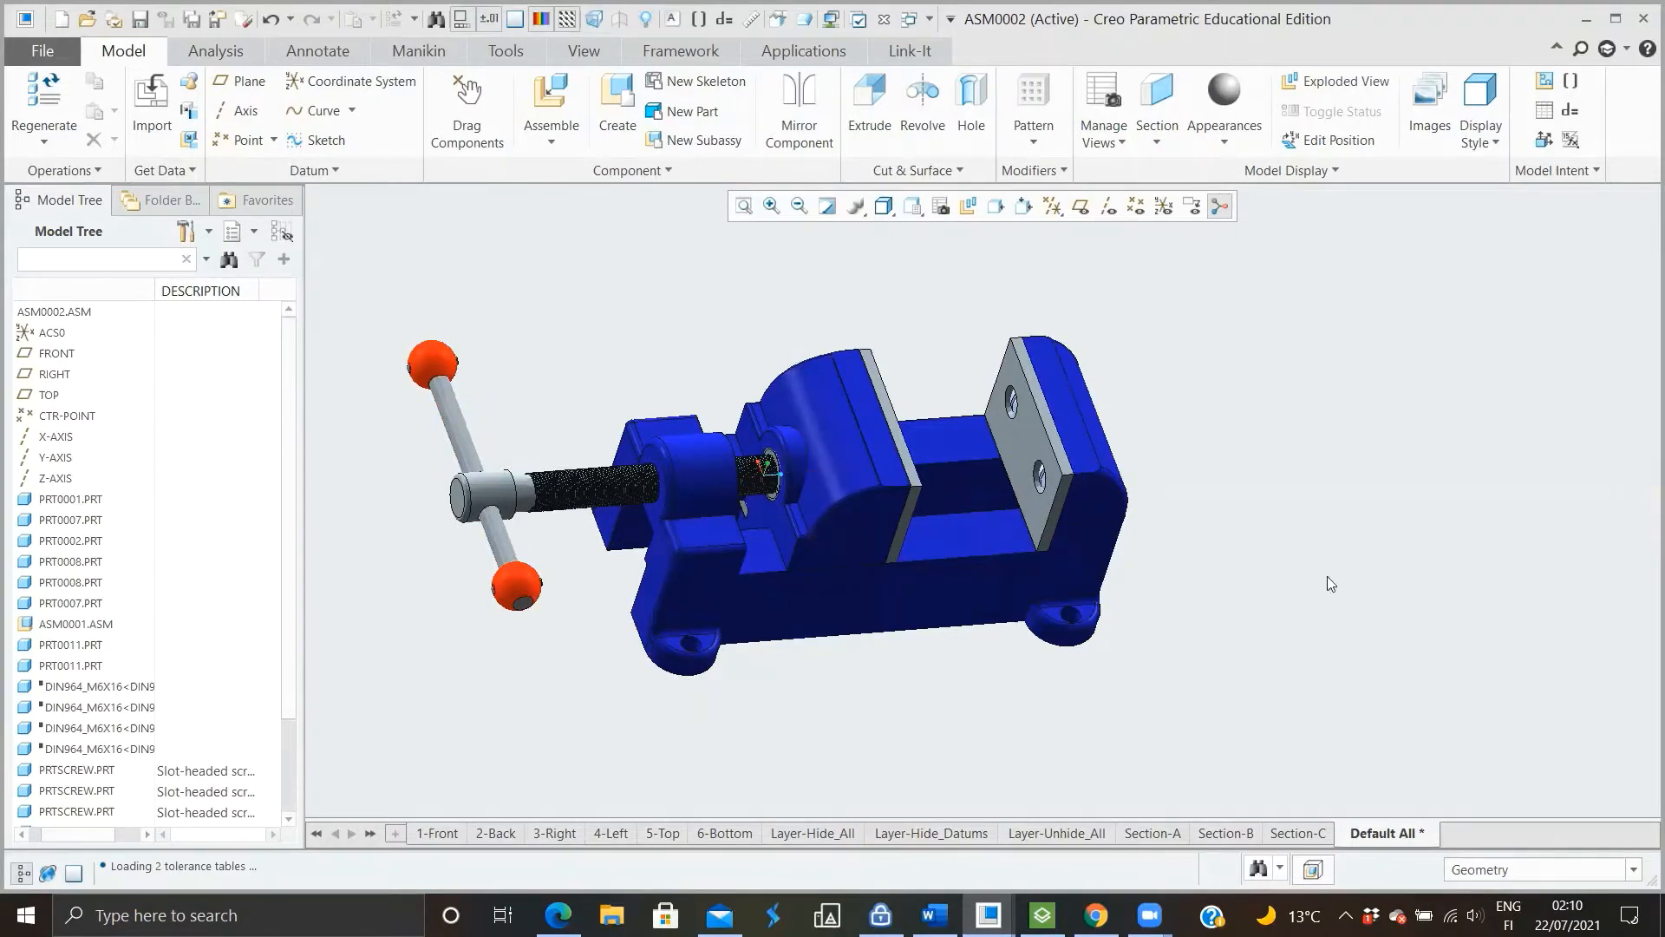
{"action": "mouse_move", "coordinate": [1102, 637]}
{"action": "middle_mouse_down"}
{"action": "mouse_move", "coordinate": [1095, 588]}
{"action": "mouse_move", "coordinate": [1185, 598]}
{"action": "mouse_move", "coordinate": [1174, 625]}
{"action": "middle_mouse_up"}
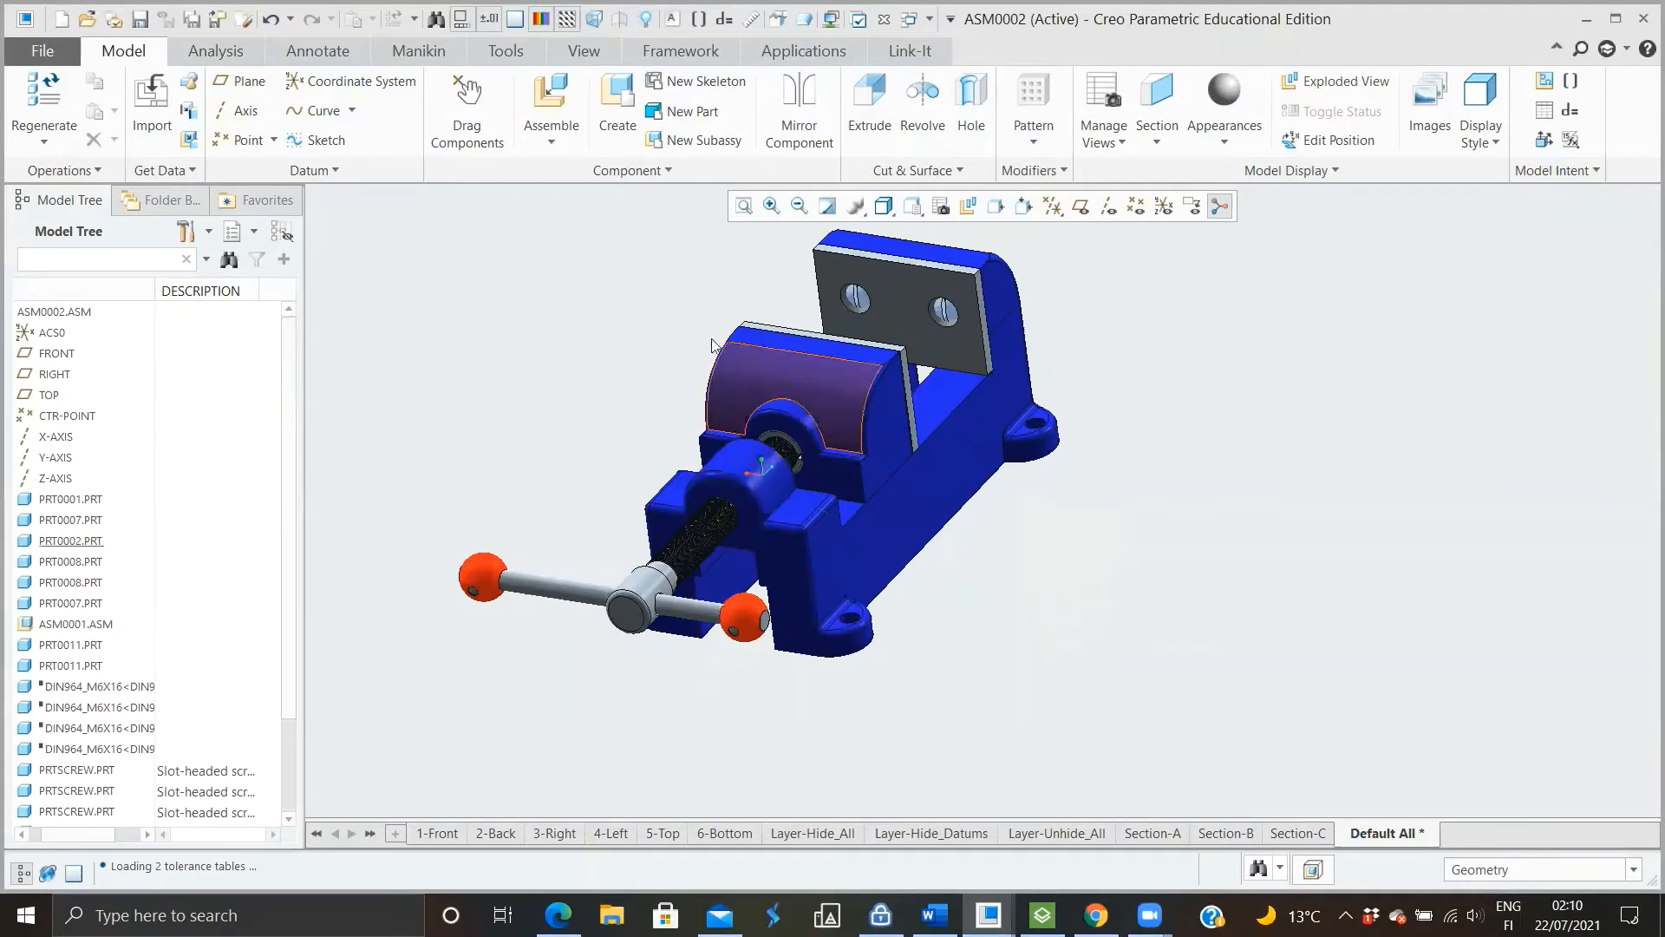
{"action": "left_click", "coordinate": [514, 55]}
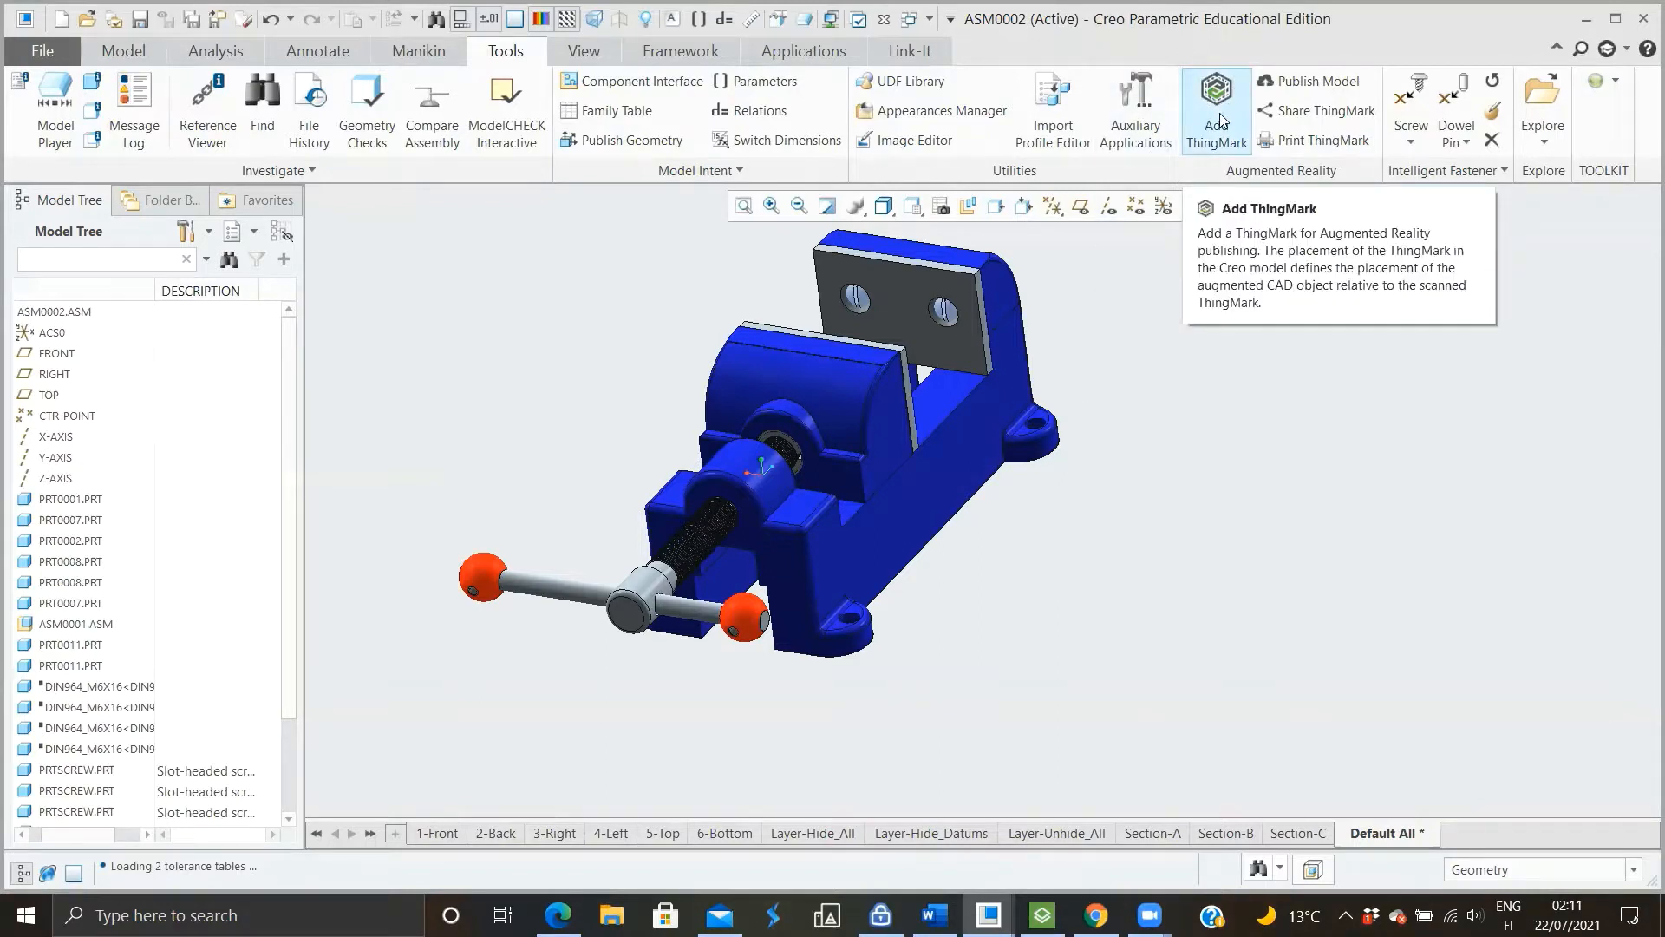
{"action": "left_click", "coordinate": [1229, 86]}
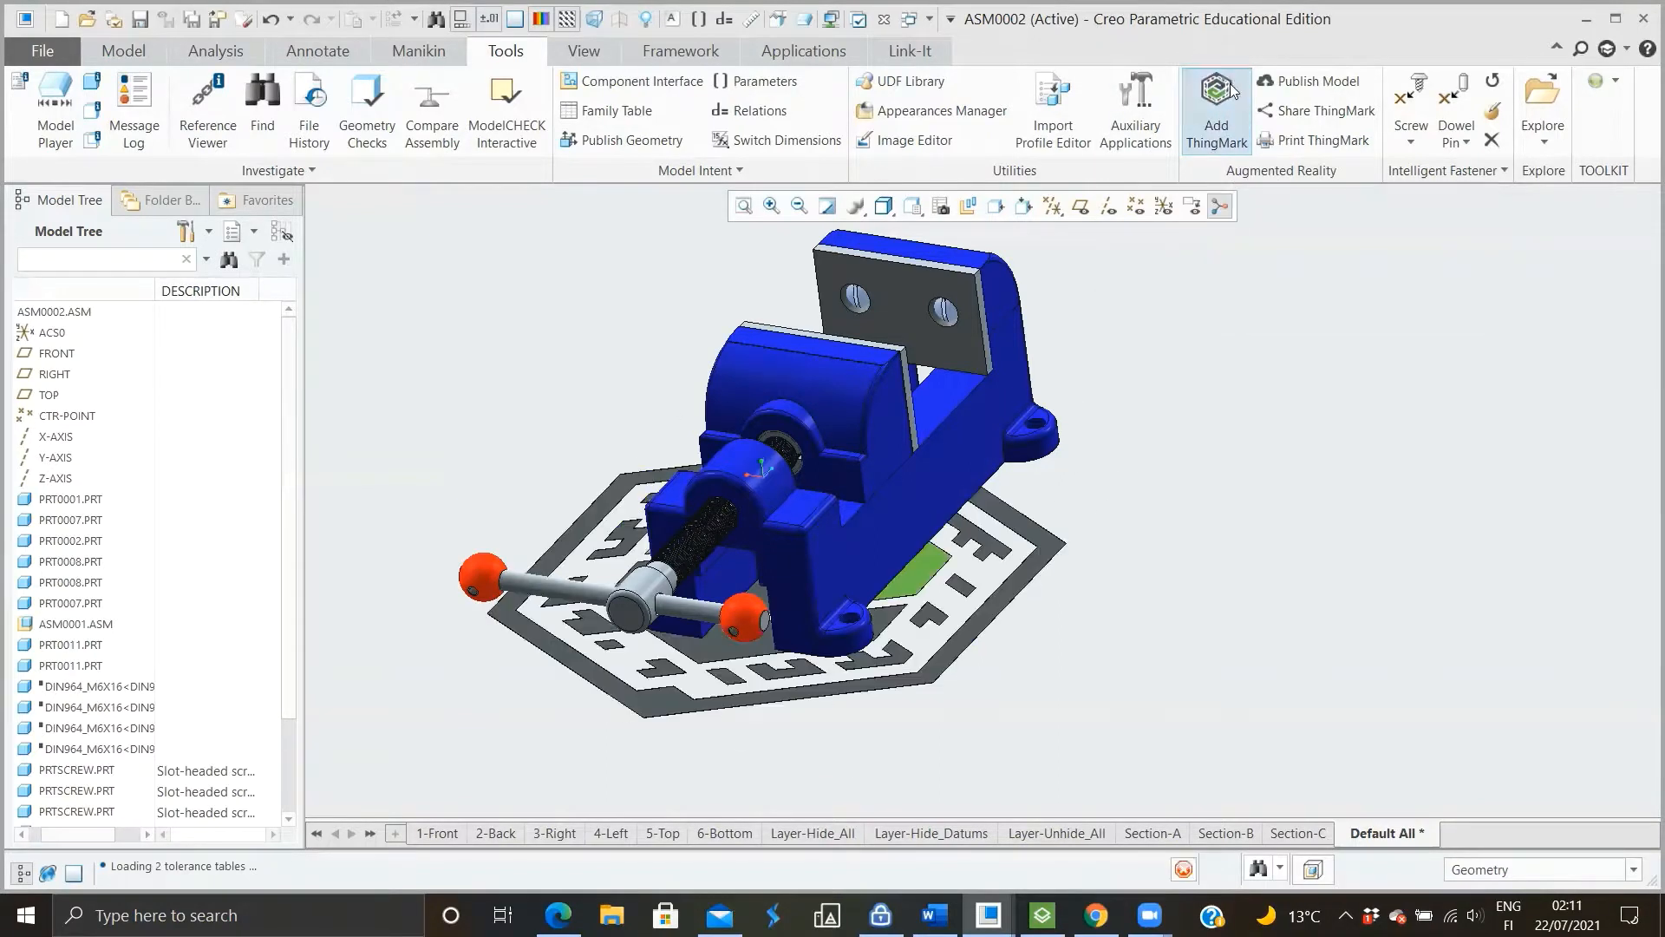
Set the ThingMark's distance from the bottom of the vise to 20
{"action": "scroll", "coordinate": [940, 561], "scroll_direction": "up", "scroll_amount": 5}
{"action": "middle_click_drag", "start_coordinate": [937, 649], "coordinate": [1165, 660]}
{"action": "scroll", "coordinate": [837, 572], "scroll_direction": "down", "scroll_amount": 3}
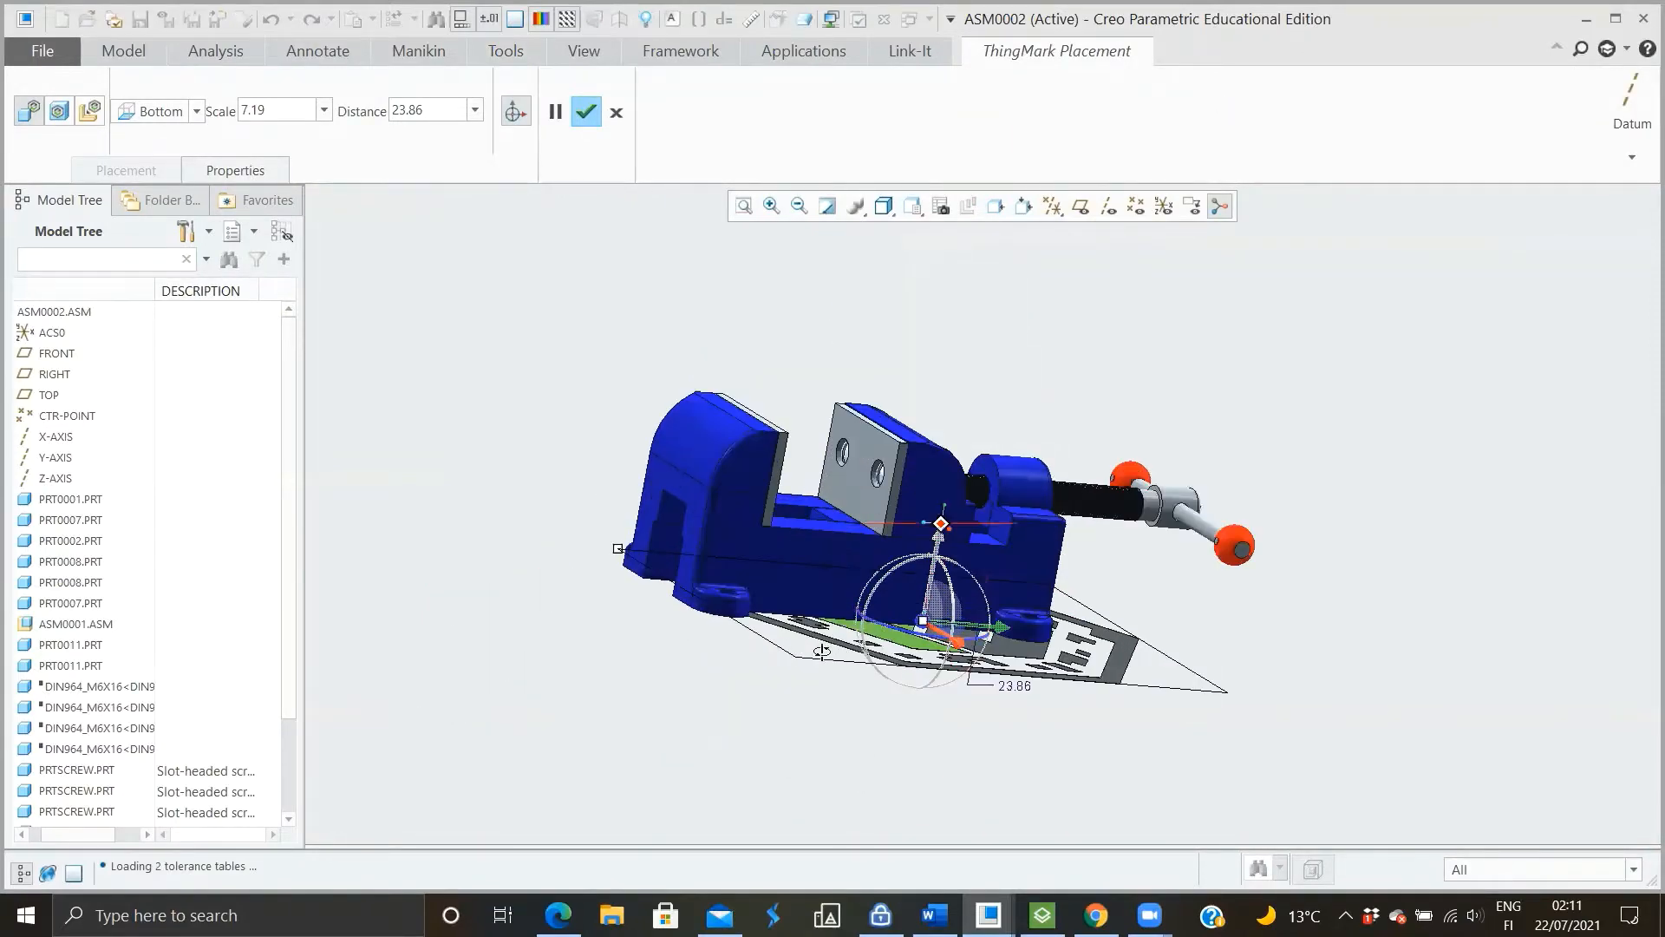
{"action": "middle_click_drag", "start_coordinate": [821, 651], "coordinate": [958, 642]}
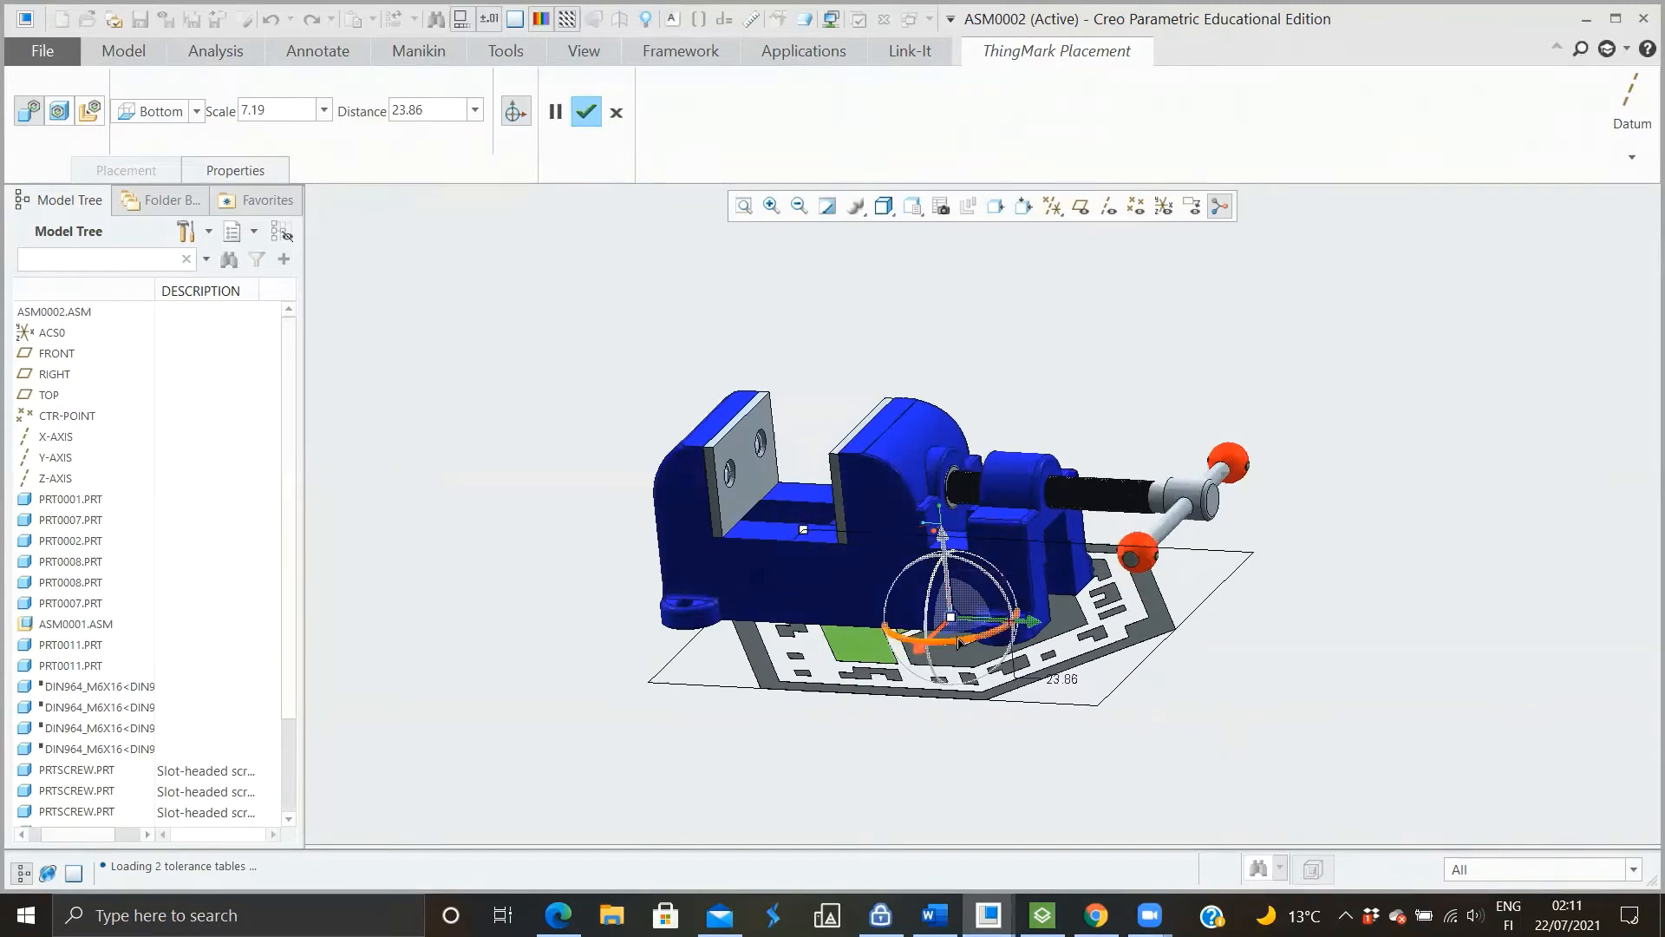
{"action": "scroll", "coordinate": [959, 642], "scroll_direction": "down", "scroll_amount": 3}
{"action": "scroll", "coordinate": [957, 638], "scroll_direction": "up", "scroll_amount": 4}
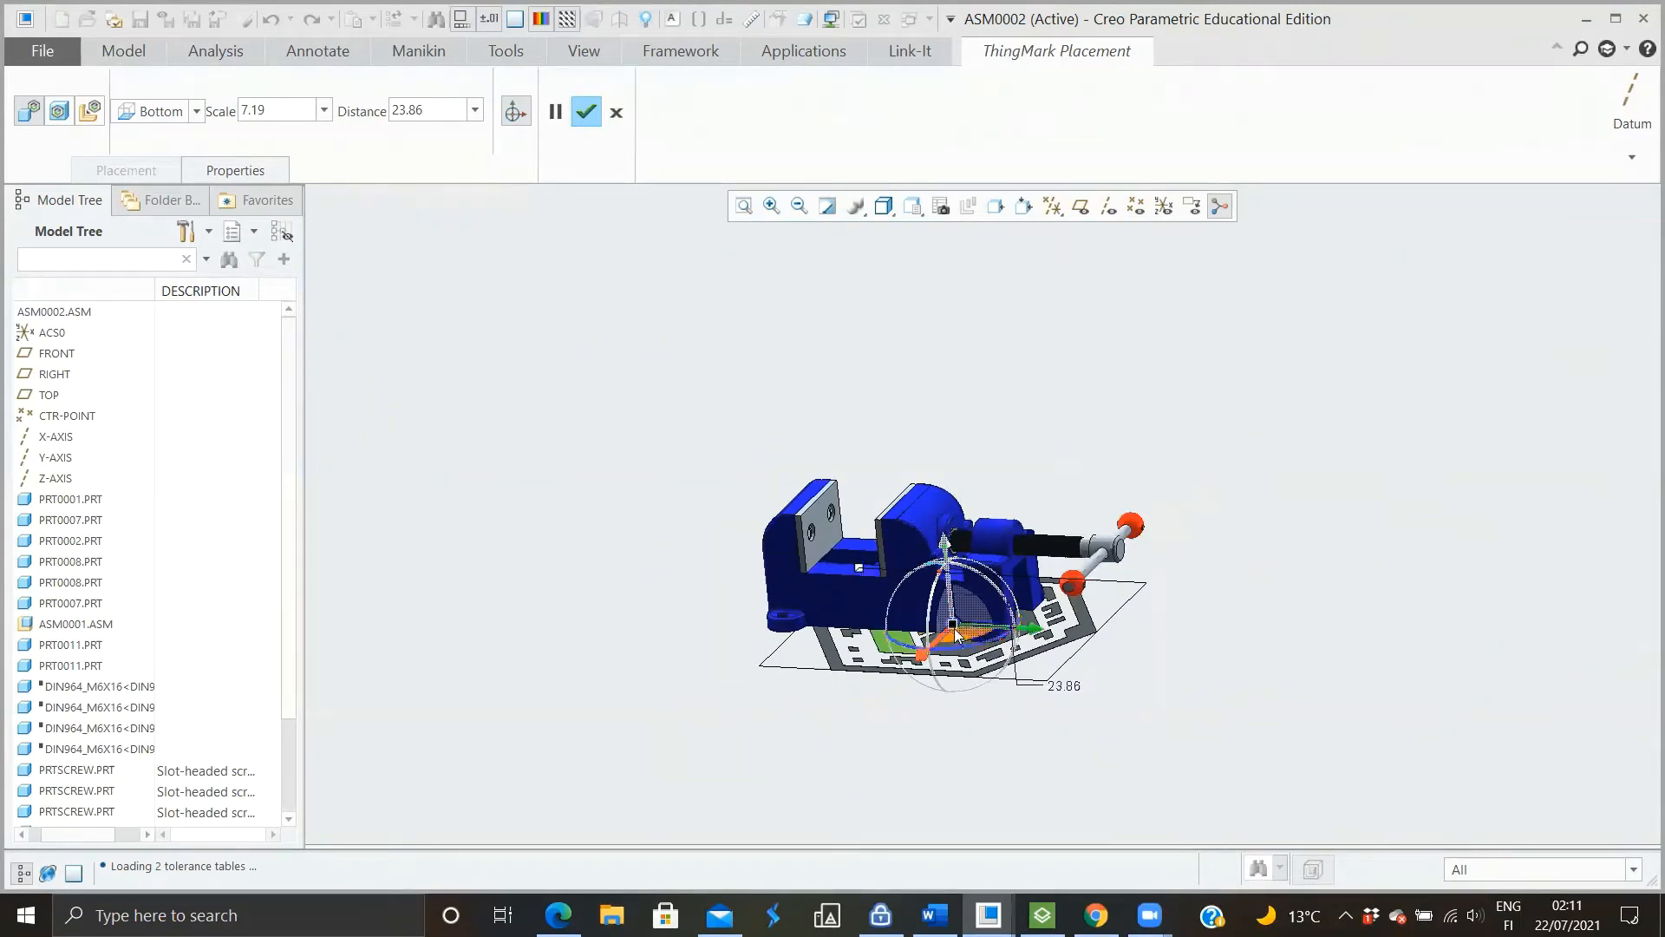
{"action": "mouse_move", "coordinate": [957, 636]}
{"action": "left_mouse_down"}
{"action": "mouse_move", "coordinate": [972, 756]}
{"action": "mouse_move", "coordinate": [932, 636]}
{"action": "left_mouse_up"}
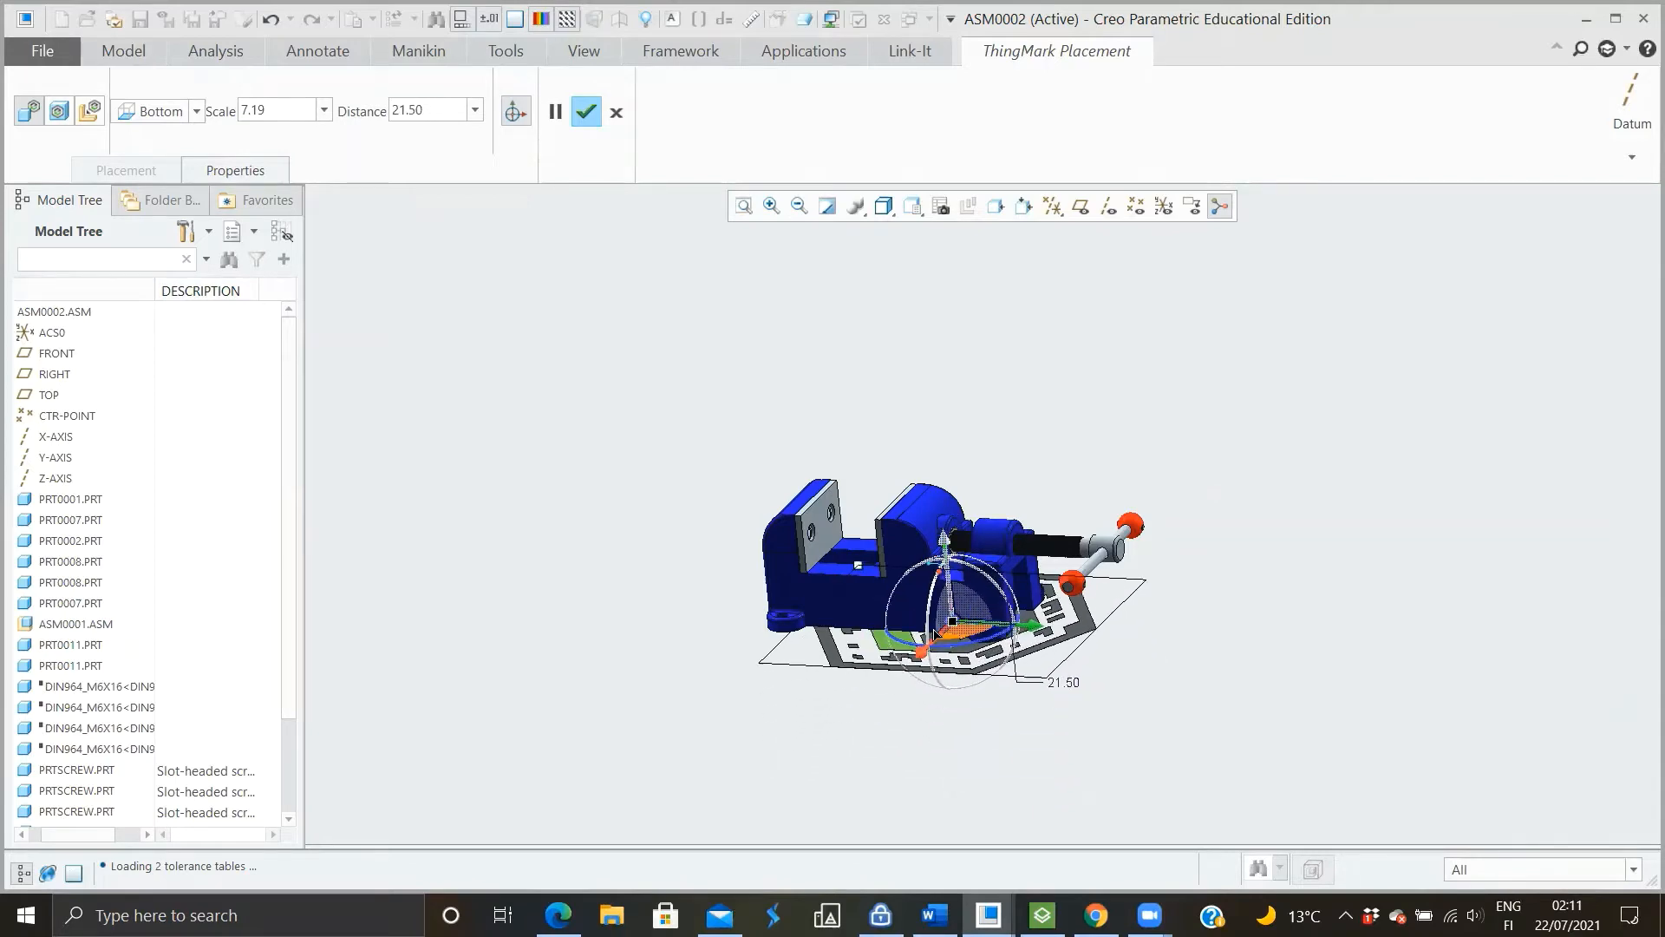
{"action": "scroll", "coordinate": [869, 686], "scroll_direction": "down", "scroll_amount": 2}
{"action": "middle_click_drag", "start_coordinate": [869, 687], "coordinate": [896, 693]}
{"action": "double_click", "coordinate": [1082, 643]}
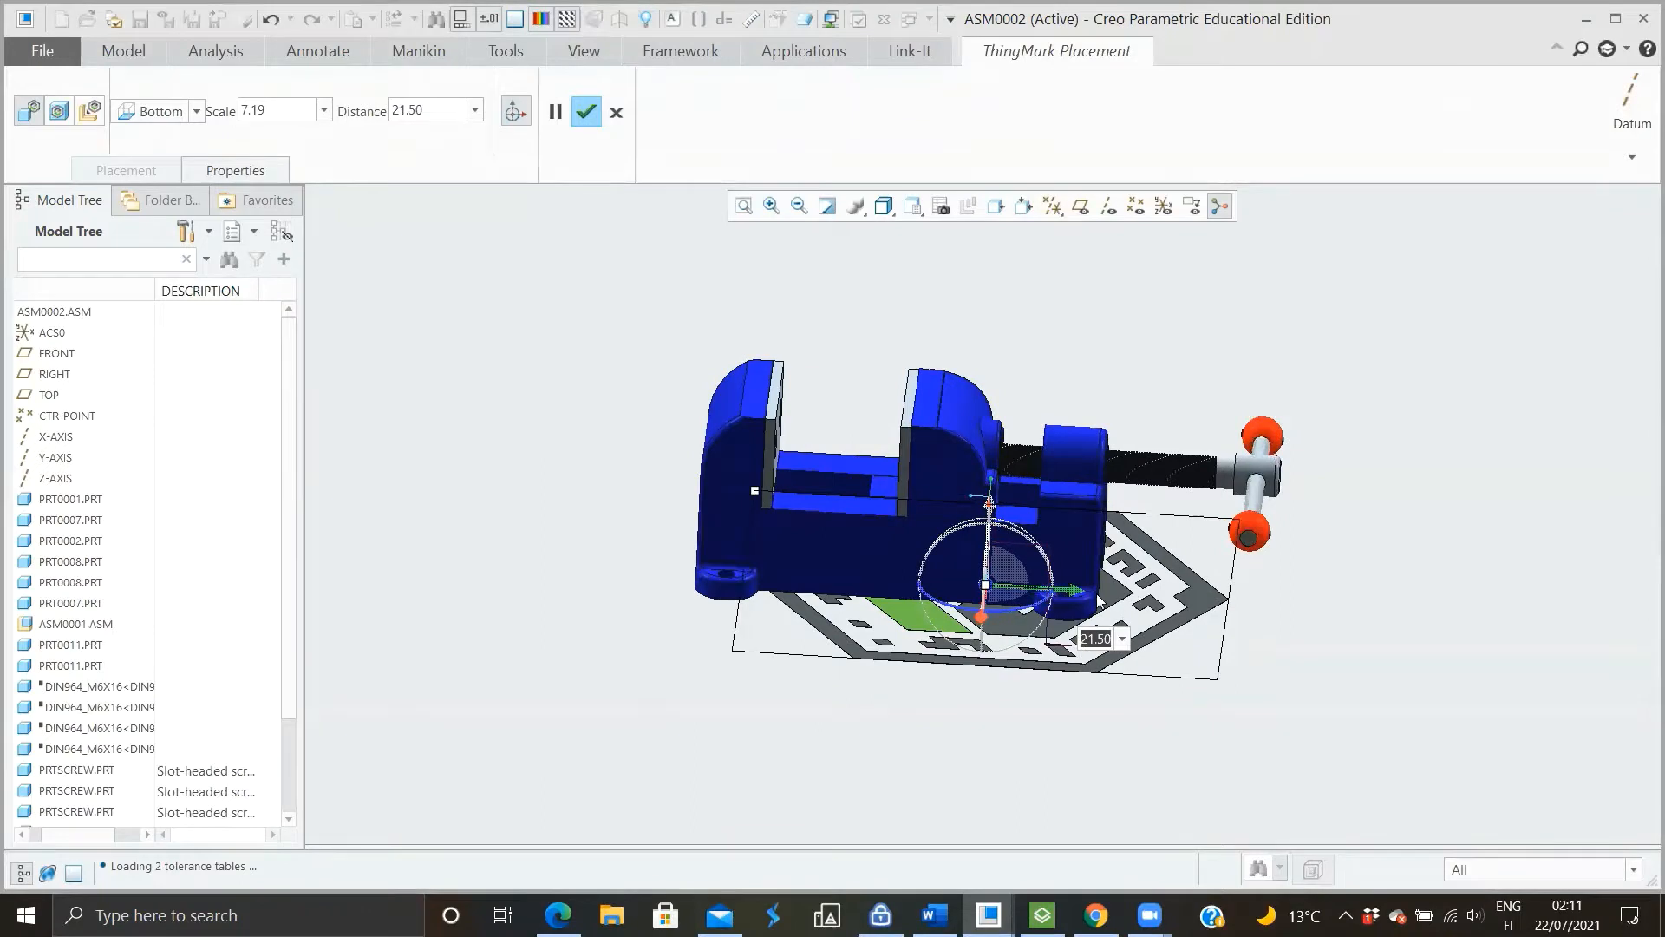
{"action": "type", "text": "20"}
{"action": "key", "text": "Return"}
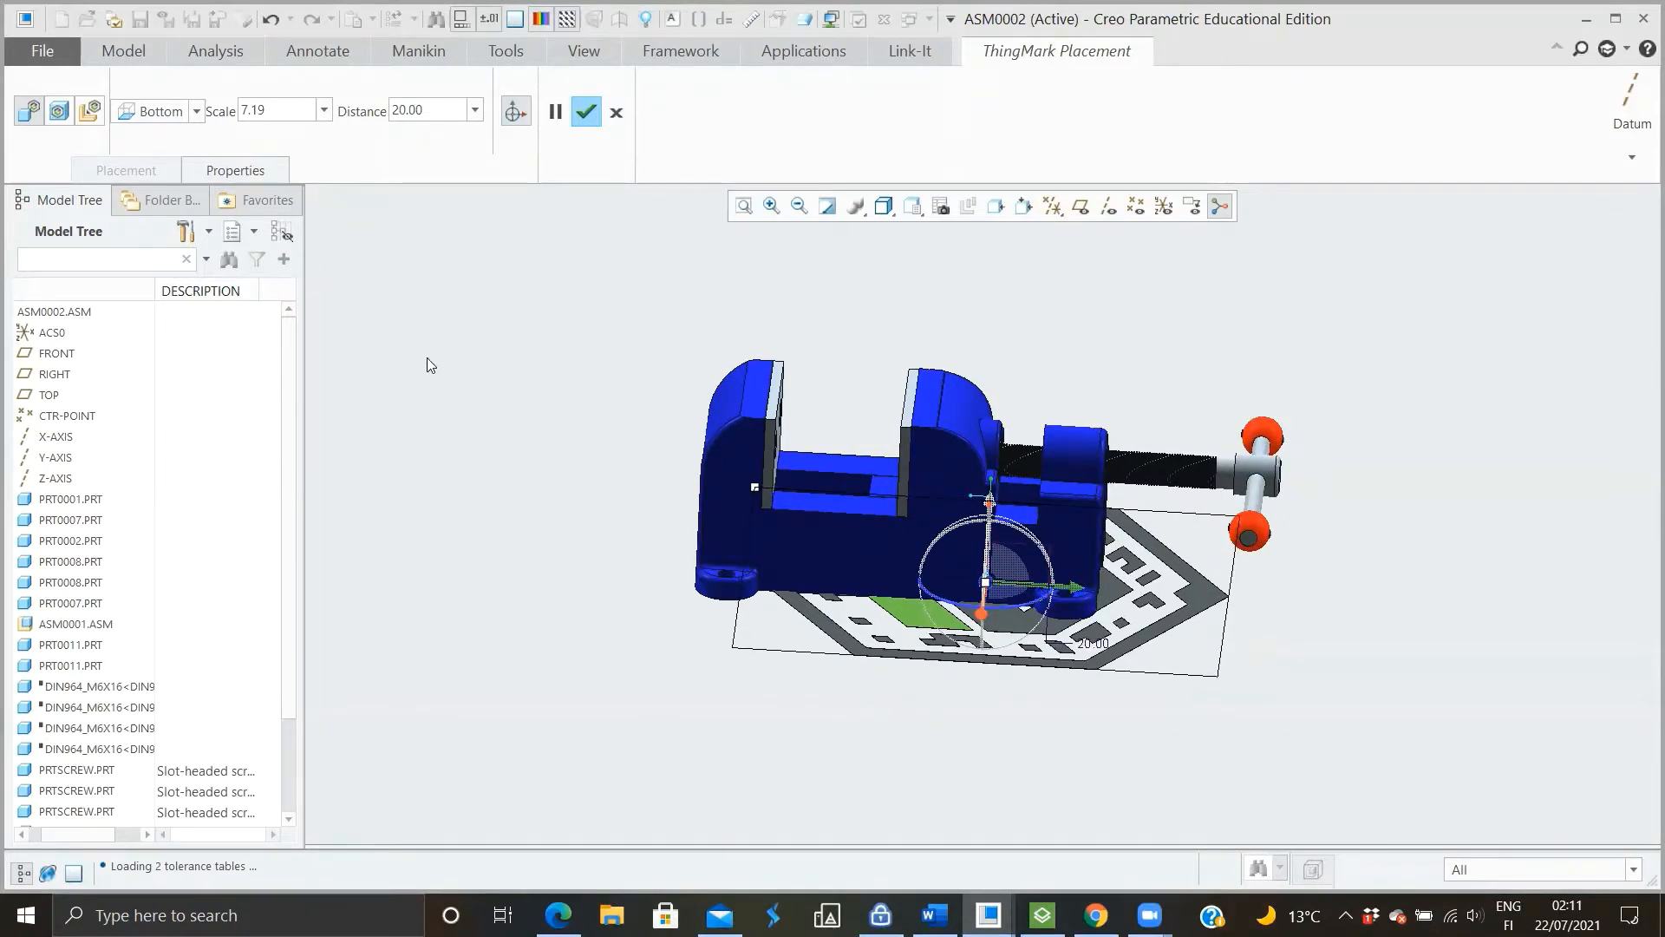
Set the ThingMark's scale to 2
{"action": "scroll", "coordinate": [914, 738], "scroll_direction": "down", "scroll_amount": 3}
{"action": "middle_click_drag", "start_coordinate": [914, 737], "coordinate": [936, 710]}
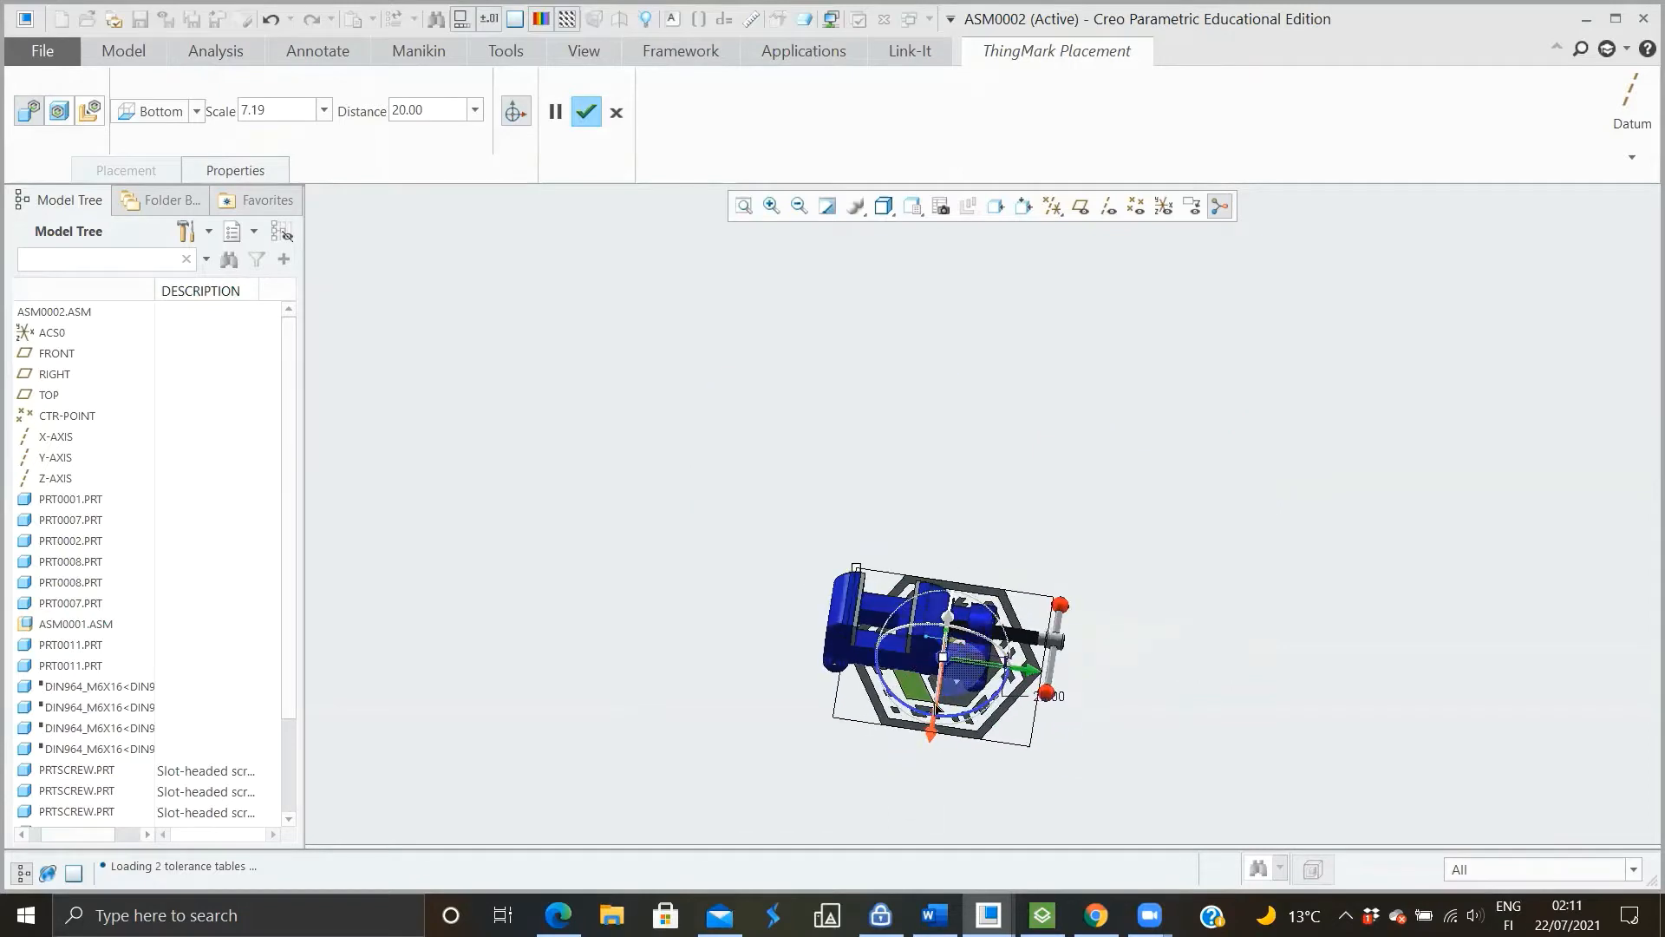
{"action": "scroll", "coordinate": [945, 698], "scroll_direction": "up", "scroll_amount": 2}
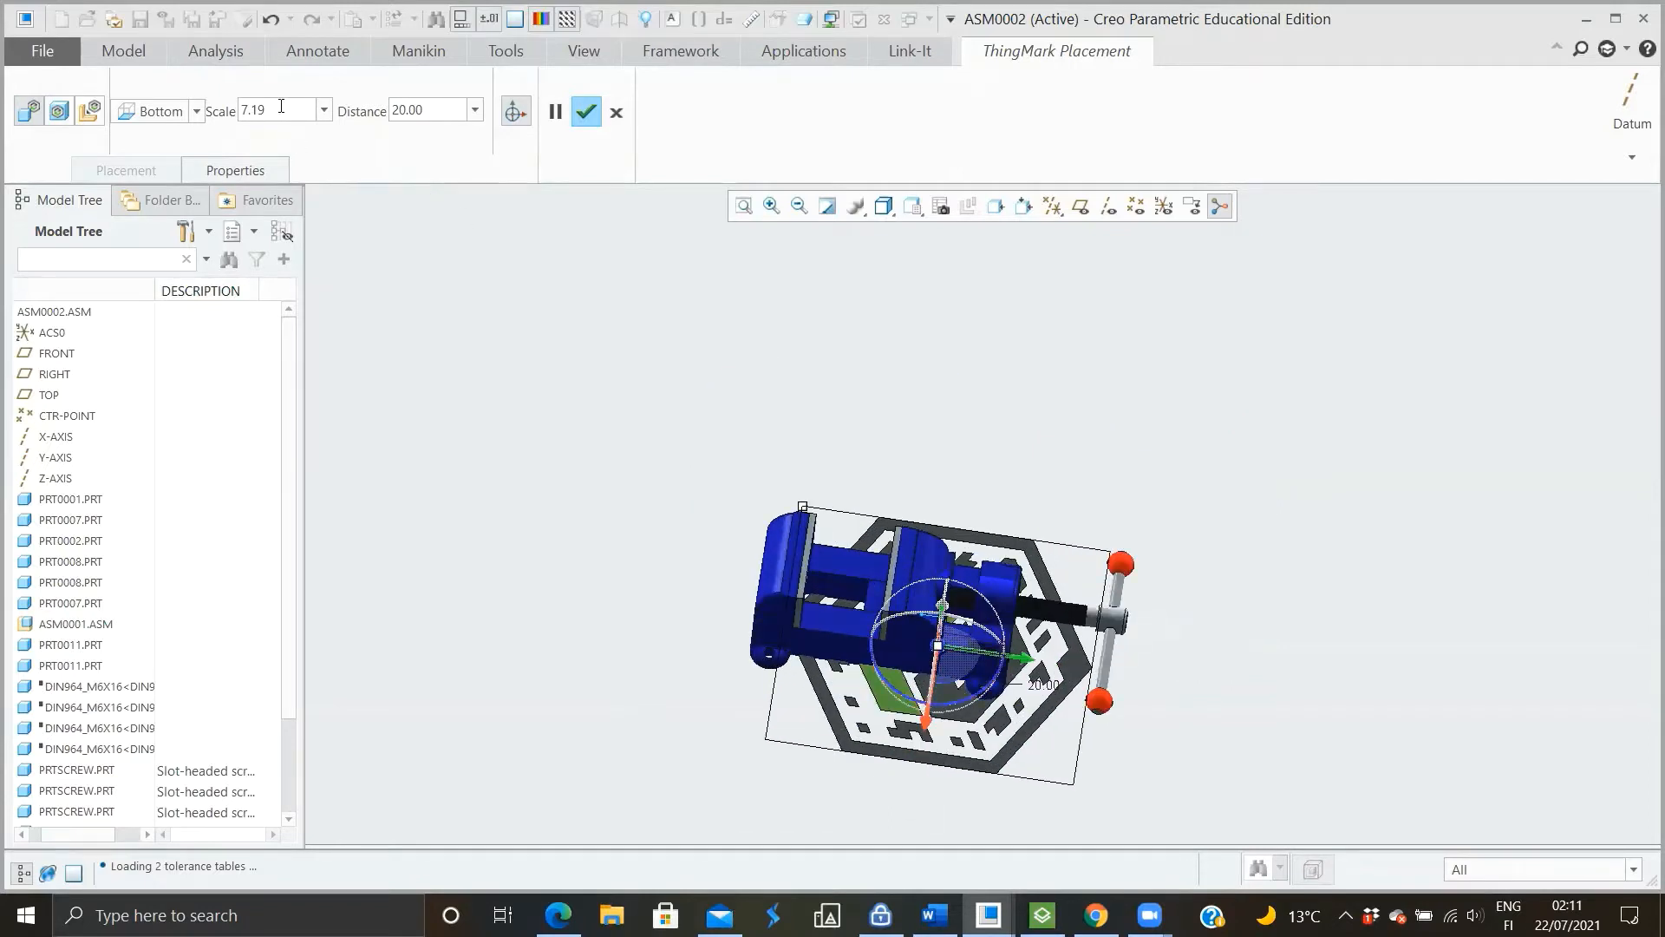
{"action": "double_click", "coordinate": [279, 106]}
{"action": "type", "text": "2"}
{"action": "key", "text": "Return"}
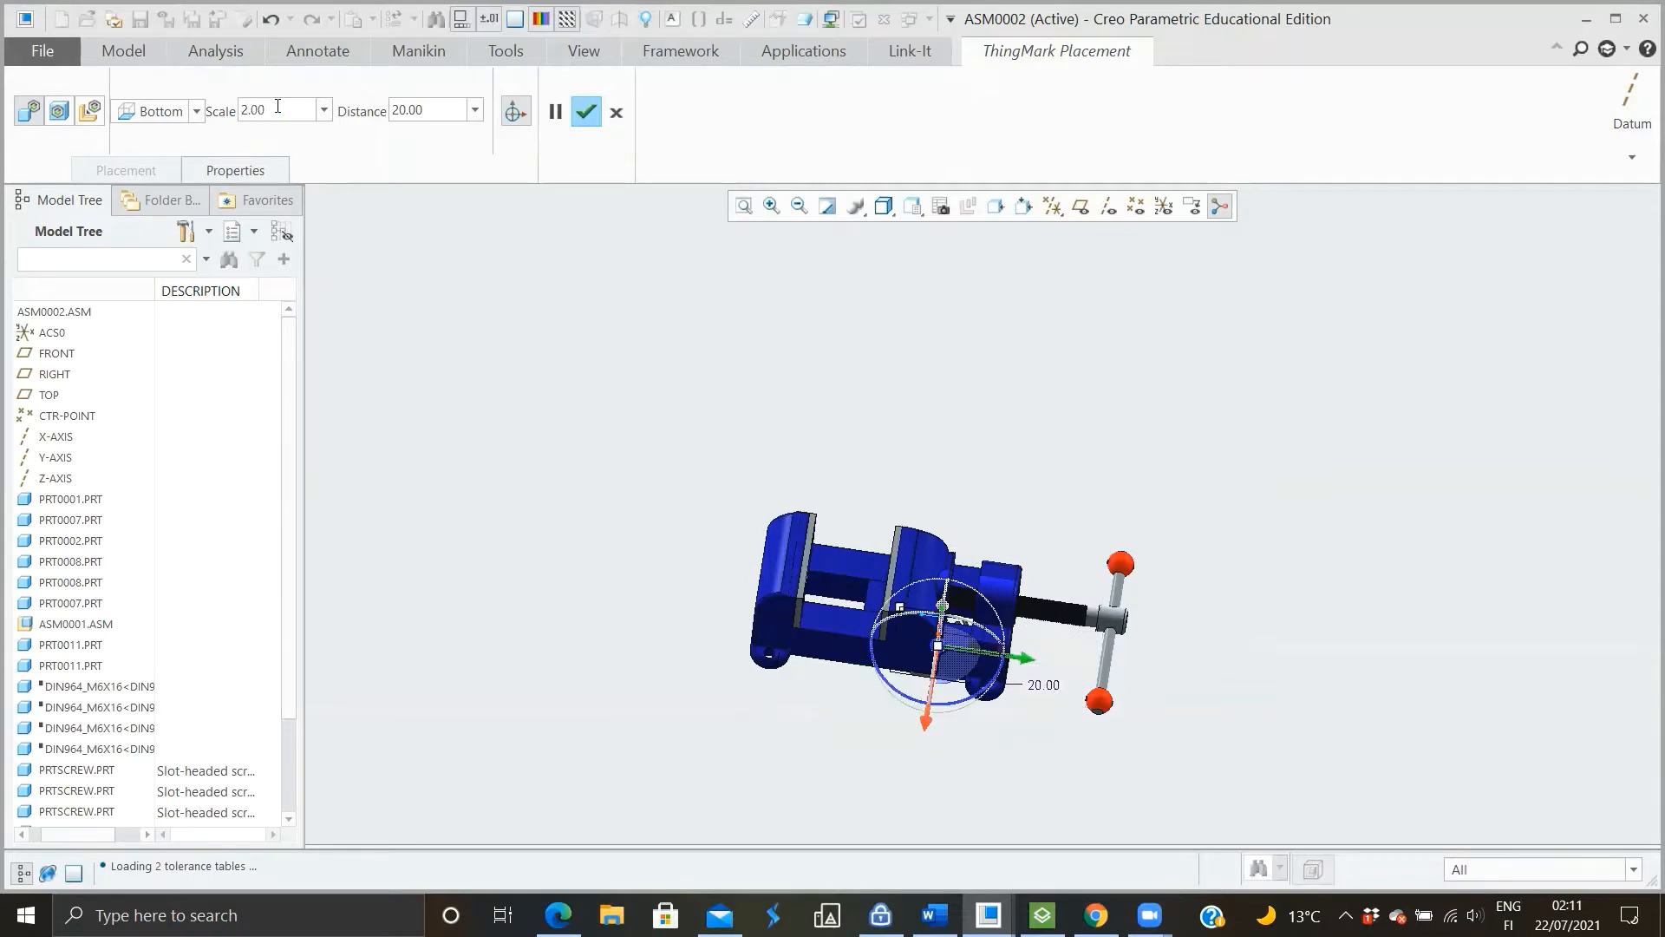
Shift the ThingMark sideways so it partly protrudes beyond the side of the vise base, and accept the placement
{"action": "middle_click_drag", "start_coordinate": [694, 617], "coordinate": [699, 466]}
{"action": "scroll", "coordinate": [848, 608], "scroll_direction": "down", "scroll_amount": 6}
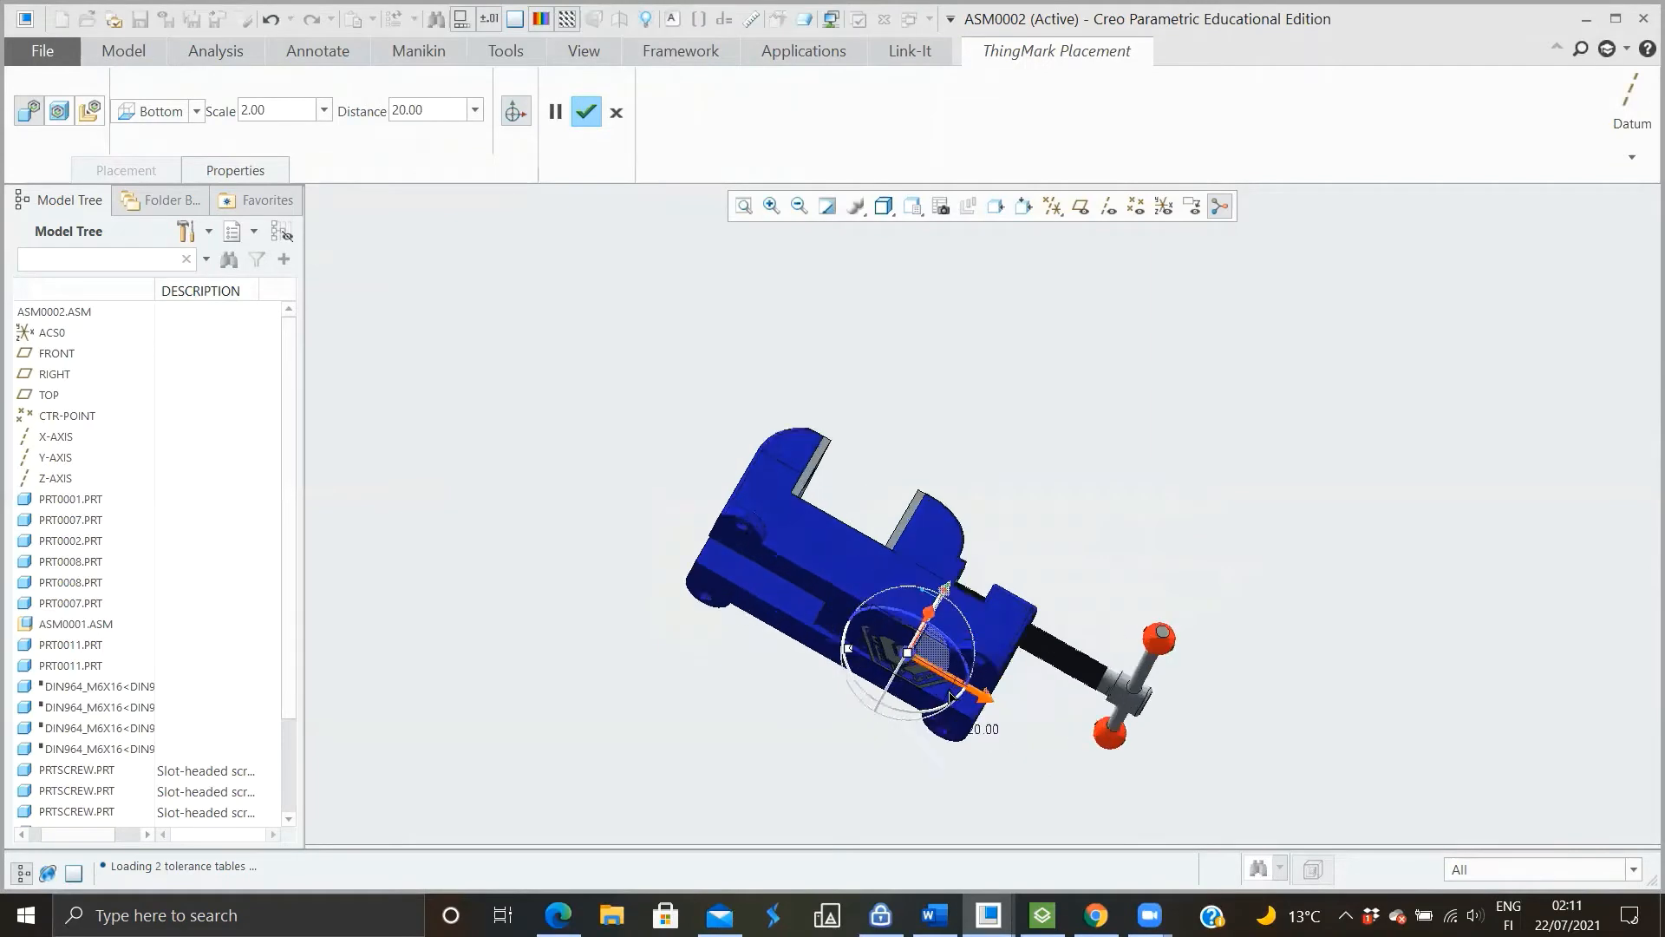
{"action": "scroll", "coordinate": [824, 576], "scroll_direction": "up", "scroll_amount": 5}
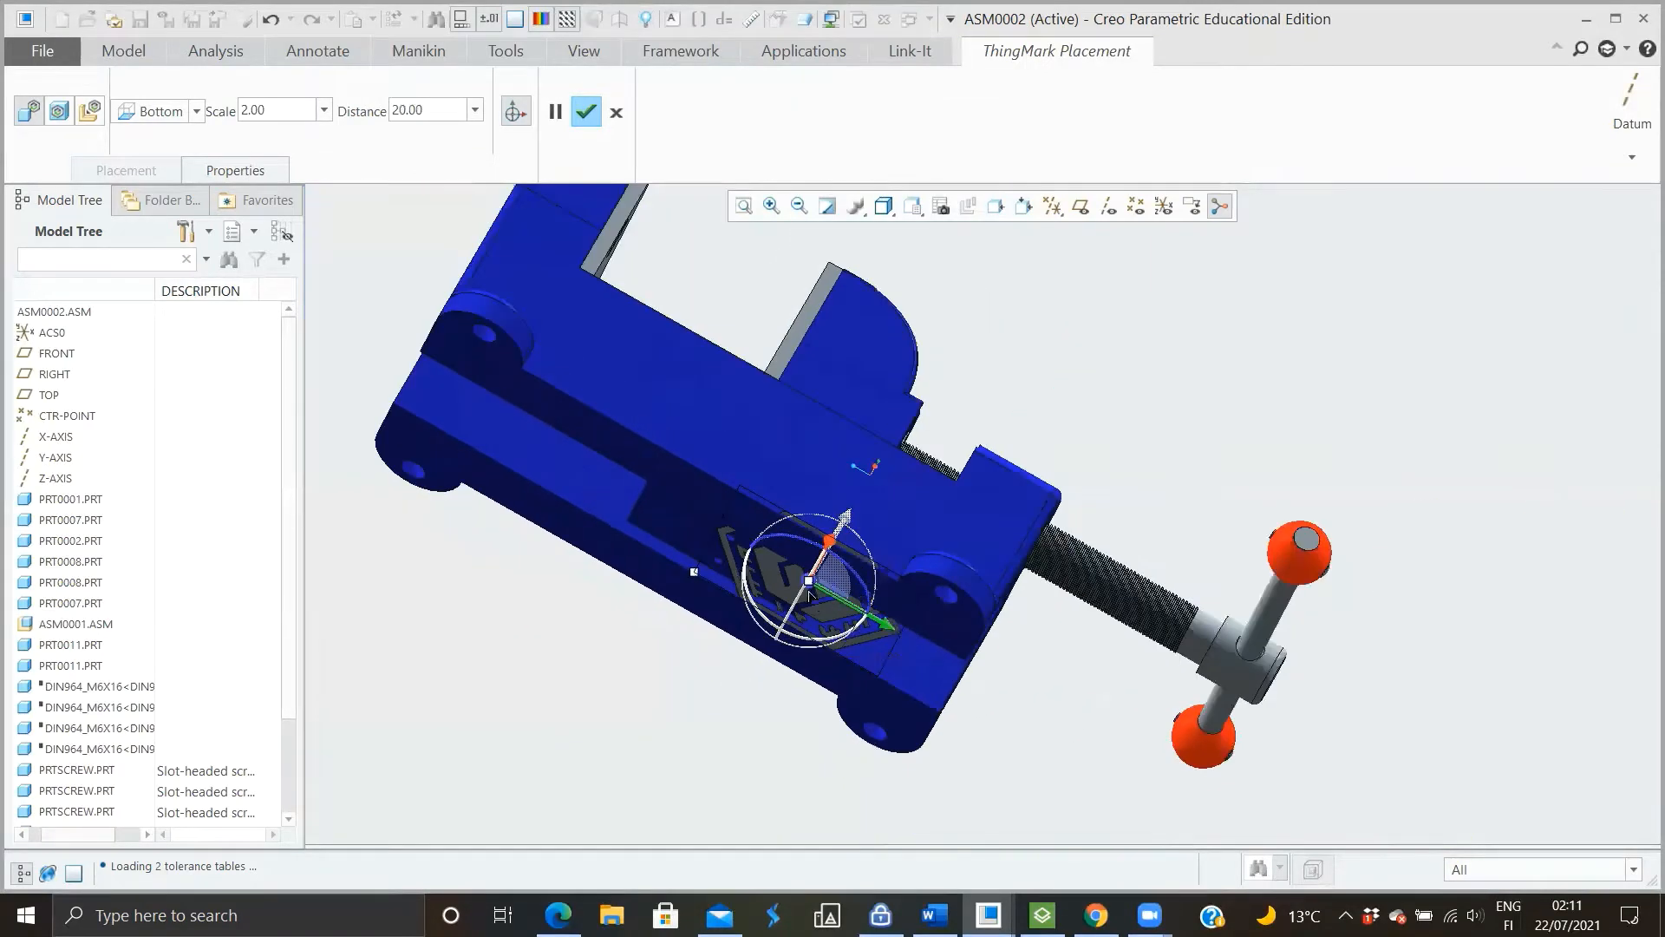
{"action": "scroll", "coordinate": [814, 587], "scroll_direction": "up", "scroll_amount": 2}
{"action": "scroll", "coordinate": [814, 588], "scroll_direction": "up", "scroll_amount": 3}
{"action": "middle_click_drag", "start_coordinate": [855, 538], "coordinate": [800, 598]}
{"action": "scroll", "coordinate": [799, 598], "scroll_direction": "down", "scroll_amount": 4}
{"action": "left_click_drag", "start_coordinate": [804, 598], "coordinate": [790, 611]}
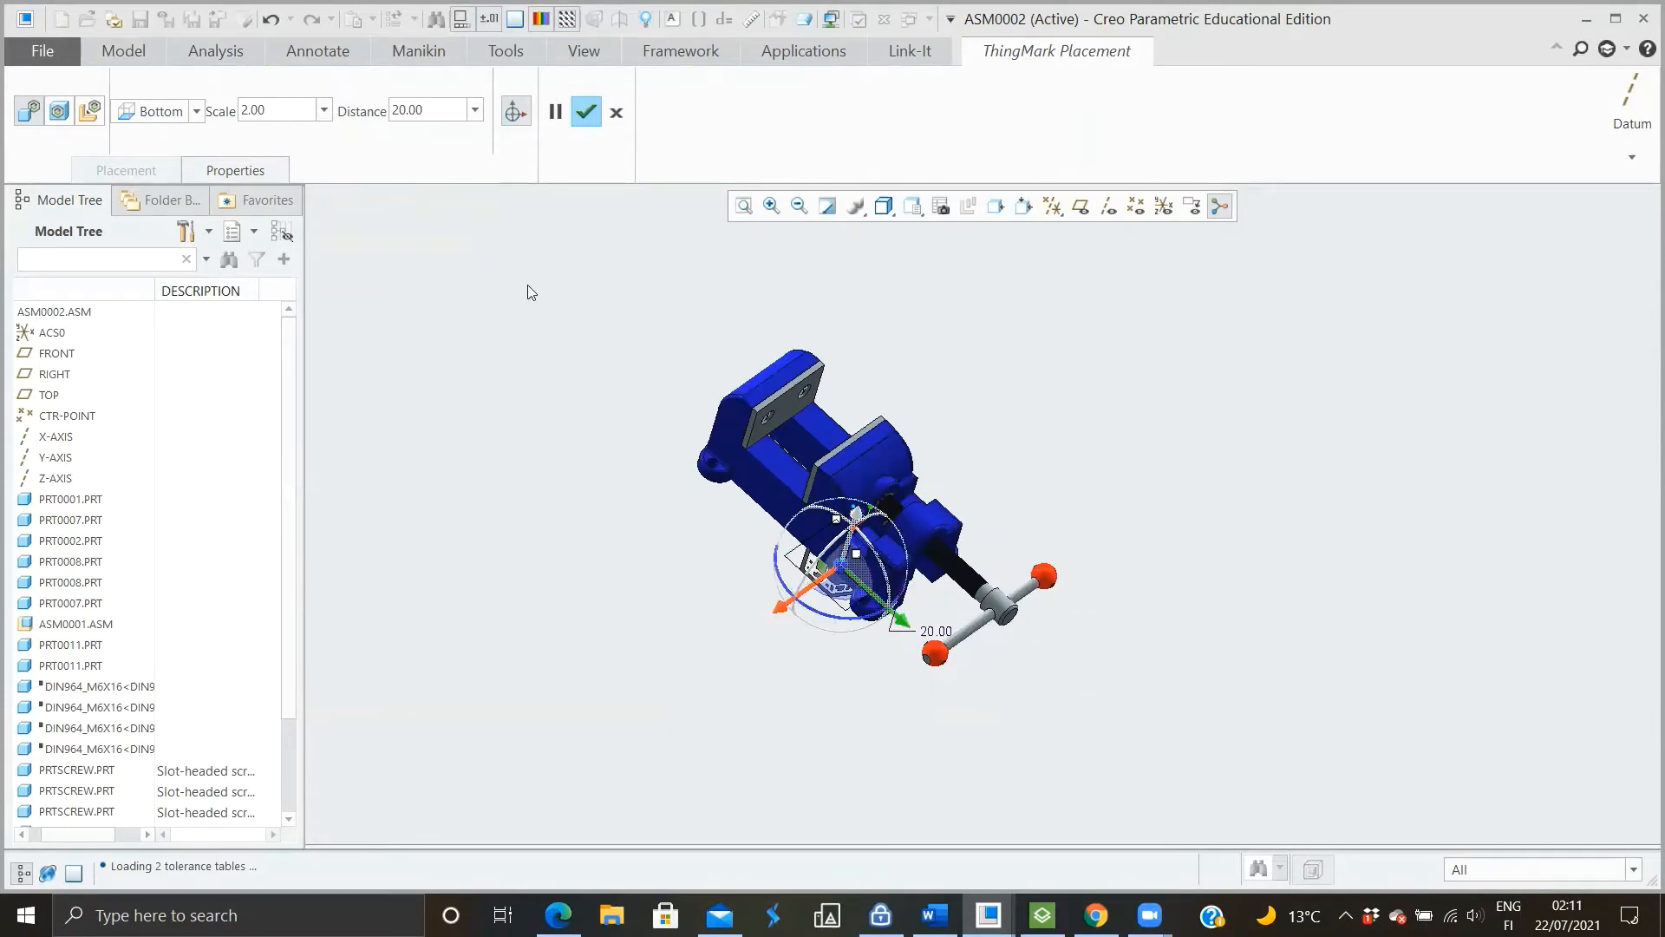
{"action": "middle_click", "coordinate": [615, 470]}
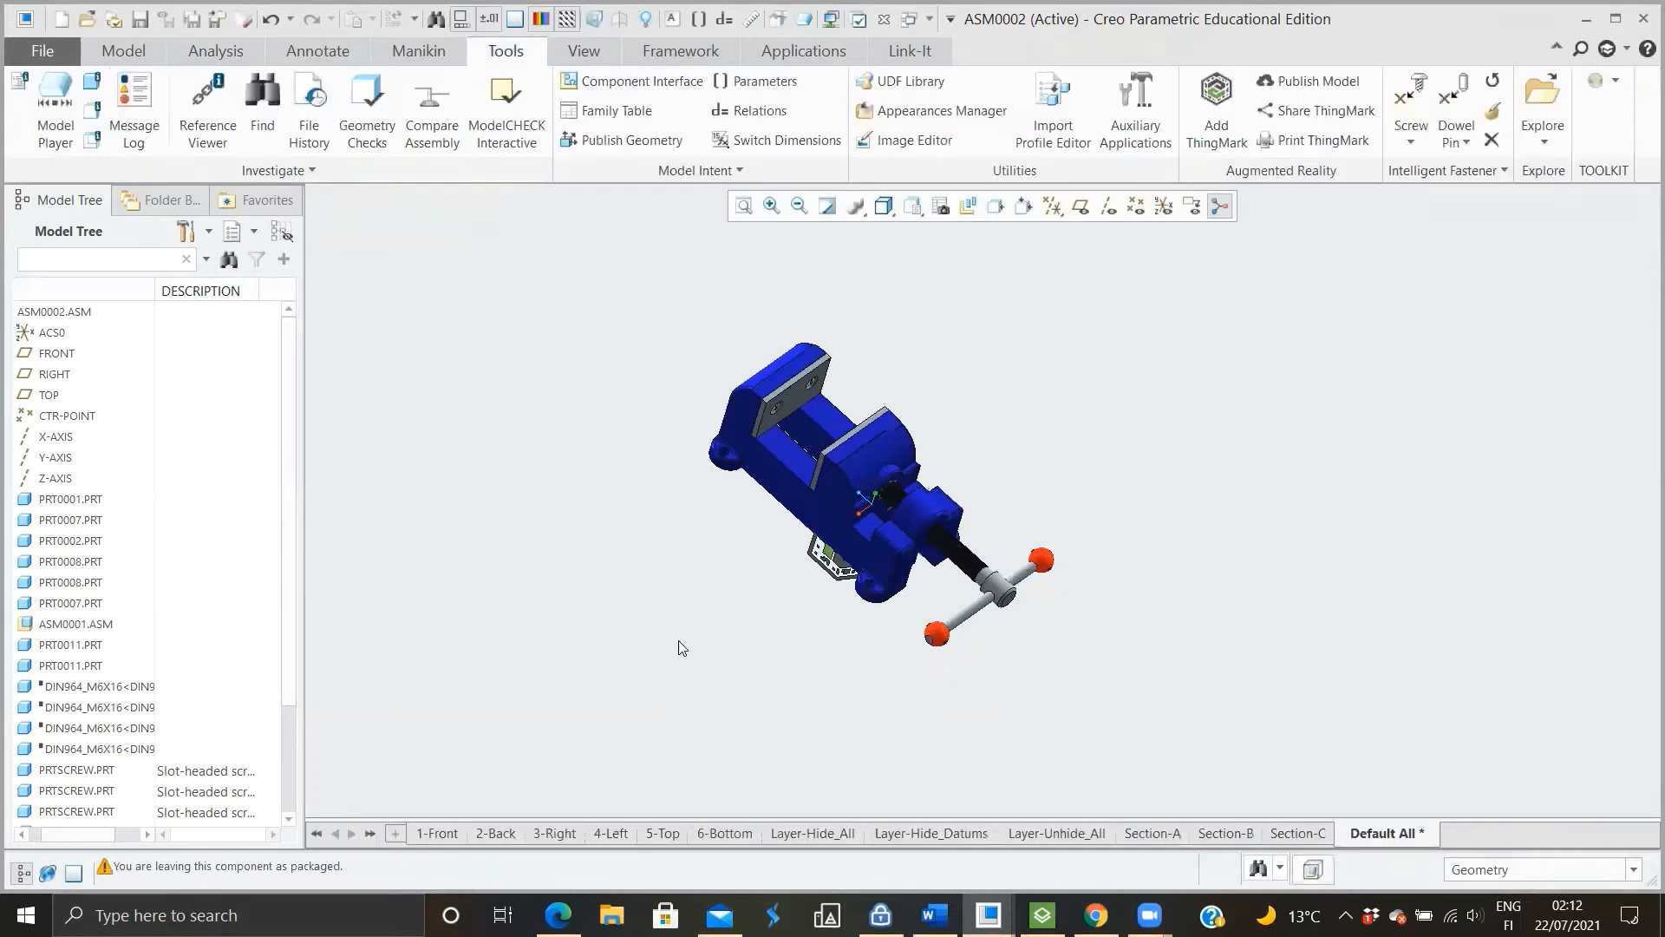
Start publishing the experience model under the name ASM0002 with High viewable quality
{"action": "middle_click_drag", "start_coordinate": [775, 629], "coordinate": [891, 568]}
{"action": "scroll", "coordinate": [892, 569], "scroll_direction": "up", "scroll_amount": 5}
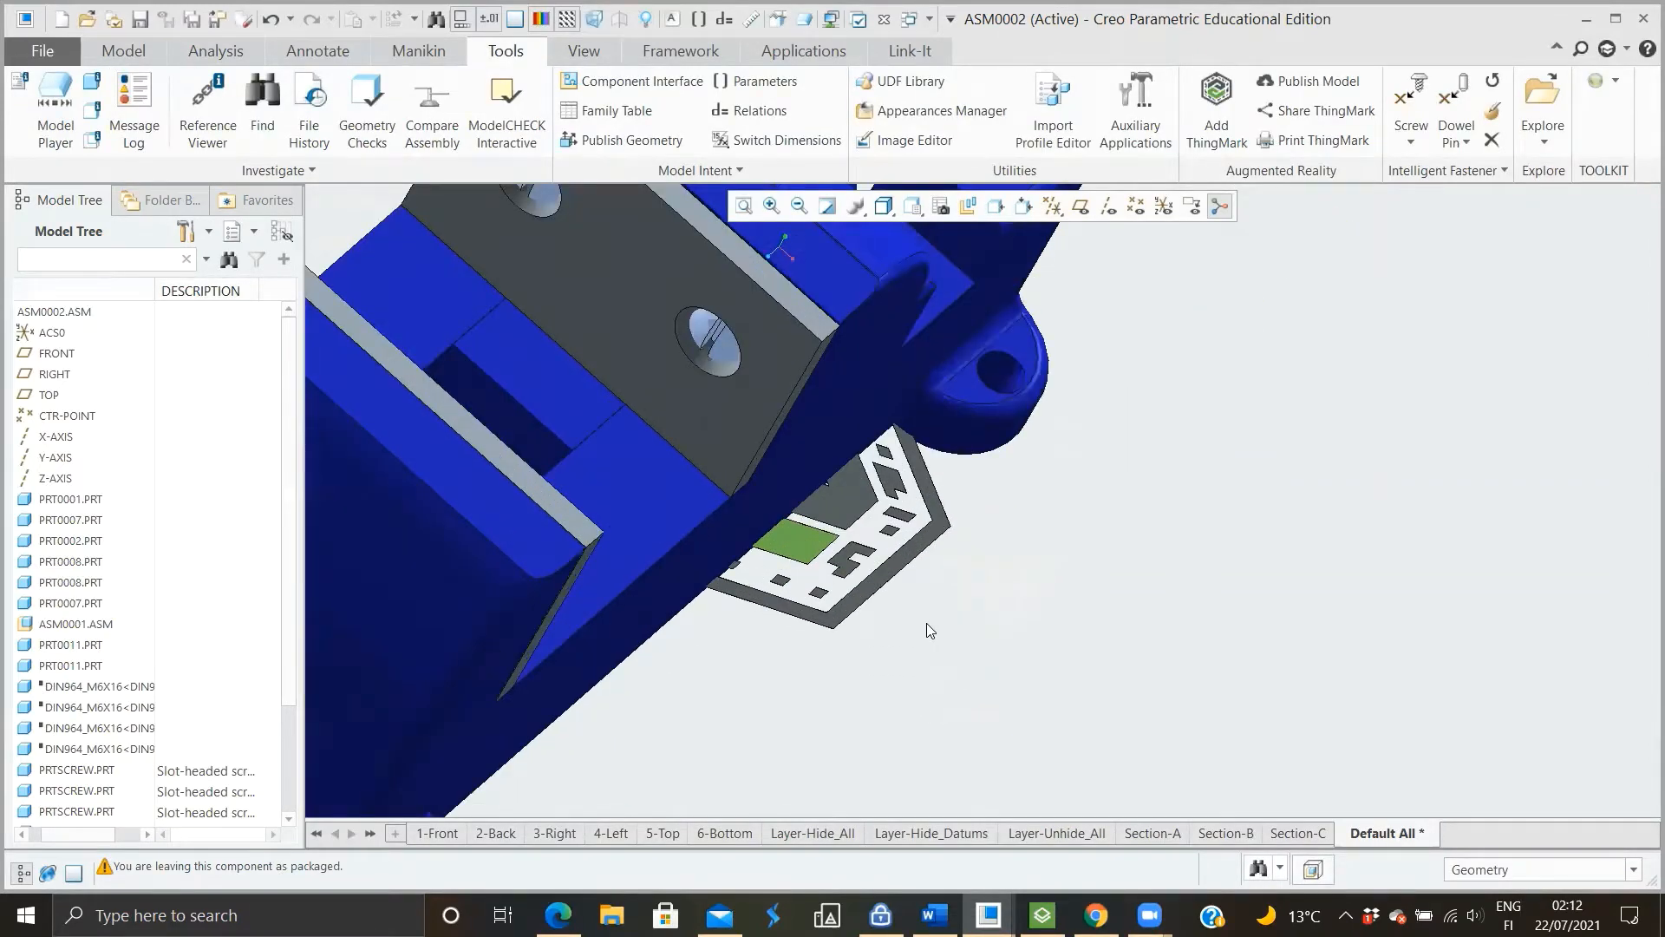
{"action": "scroll", "coordinate": [926, 622], "scroll_direction": "down", "scroll_amount": 2}
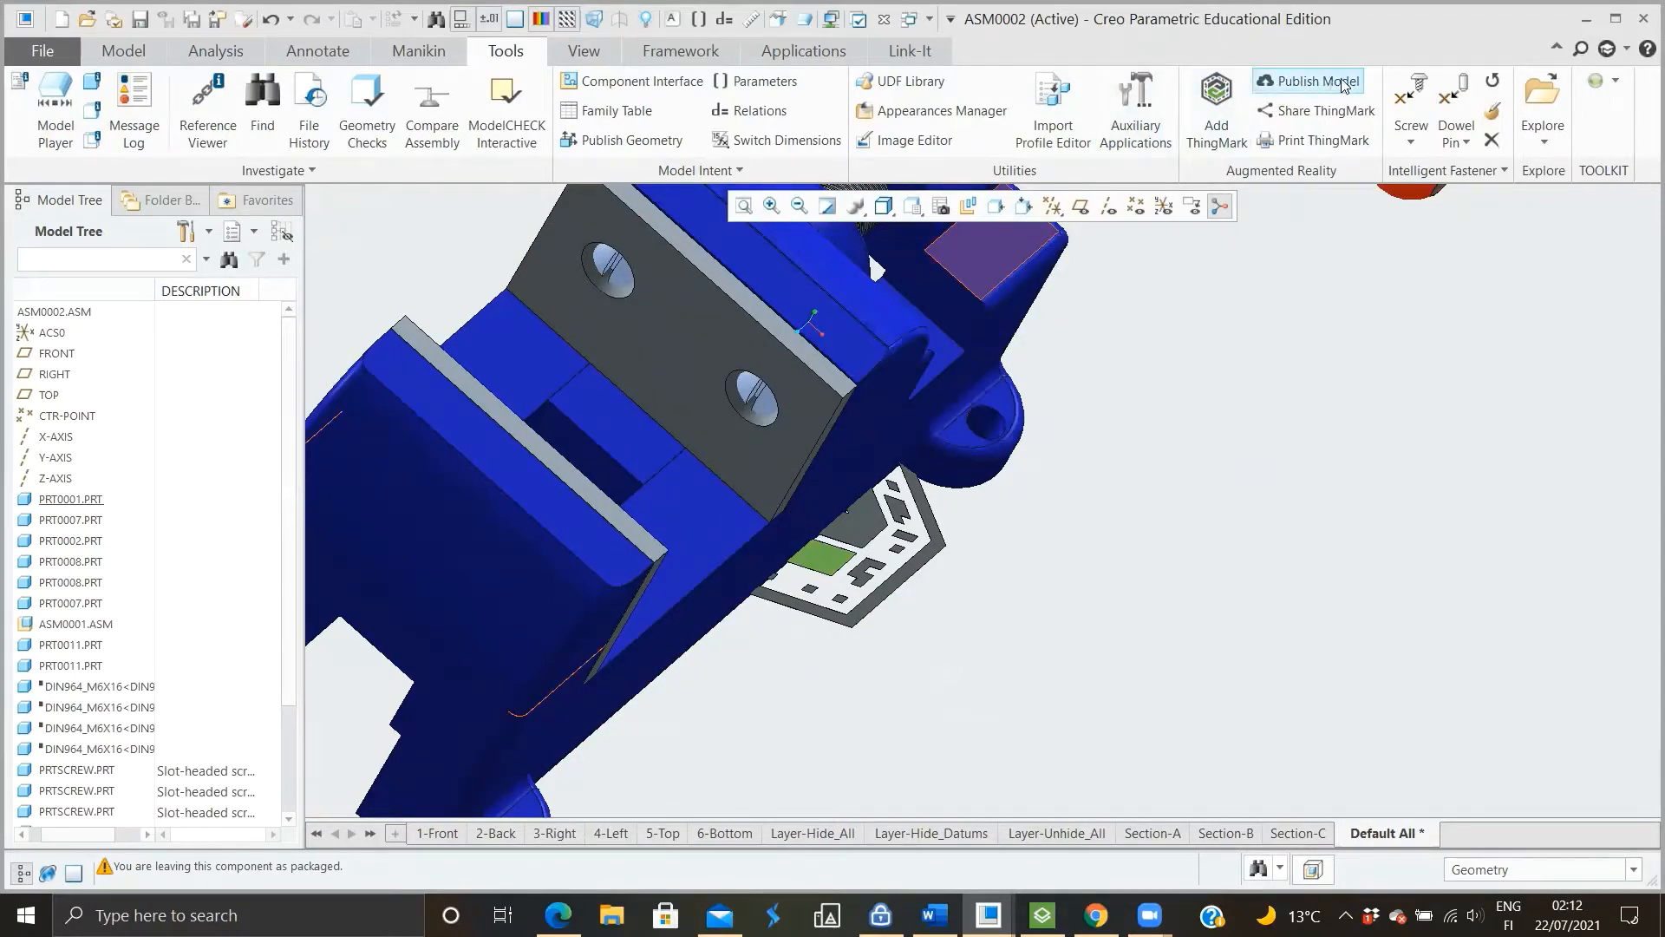
{"action": "left_click", "coordinate": [1290, 87]}
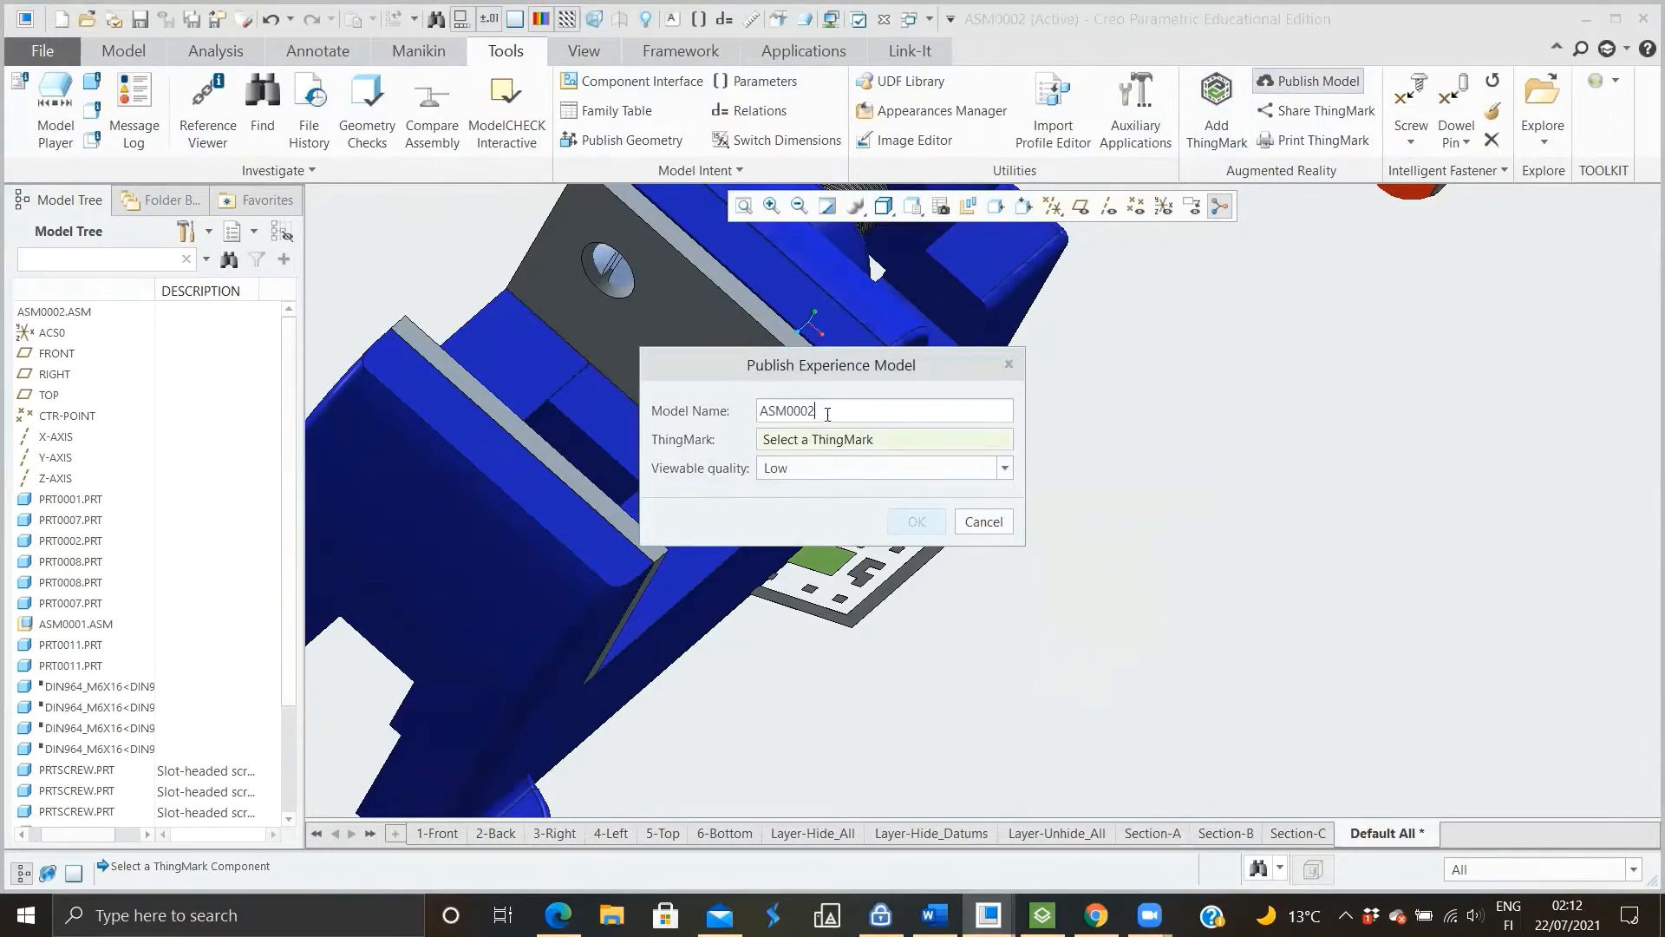
{"action": "left_click_drag", "start_coordinate": [834, 409], "coordinate": [752, 400]}
{"action": "left_click", "coordinate": [877, 403]}
{"action": "left_click", "coordinate": [831, 473]}
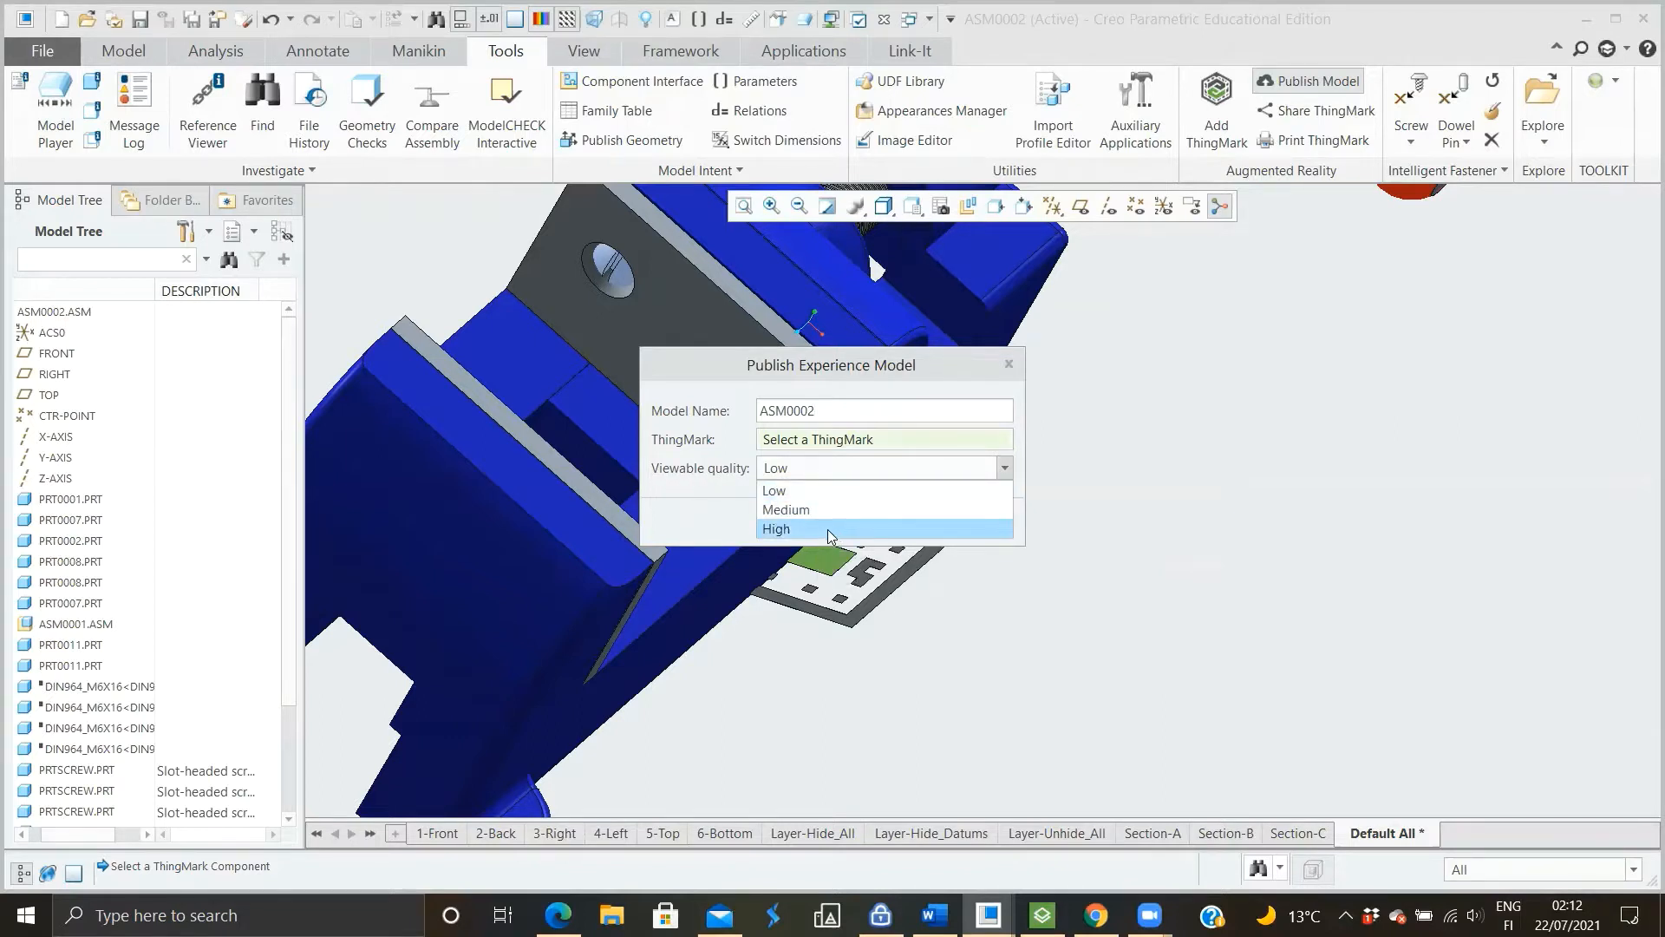
{"action": "left_click", "coordinate": [824, 533]}
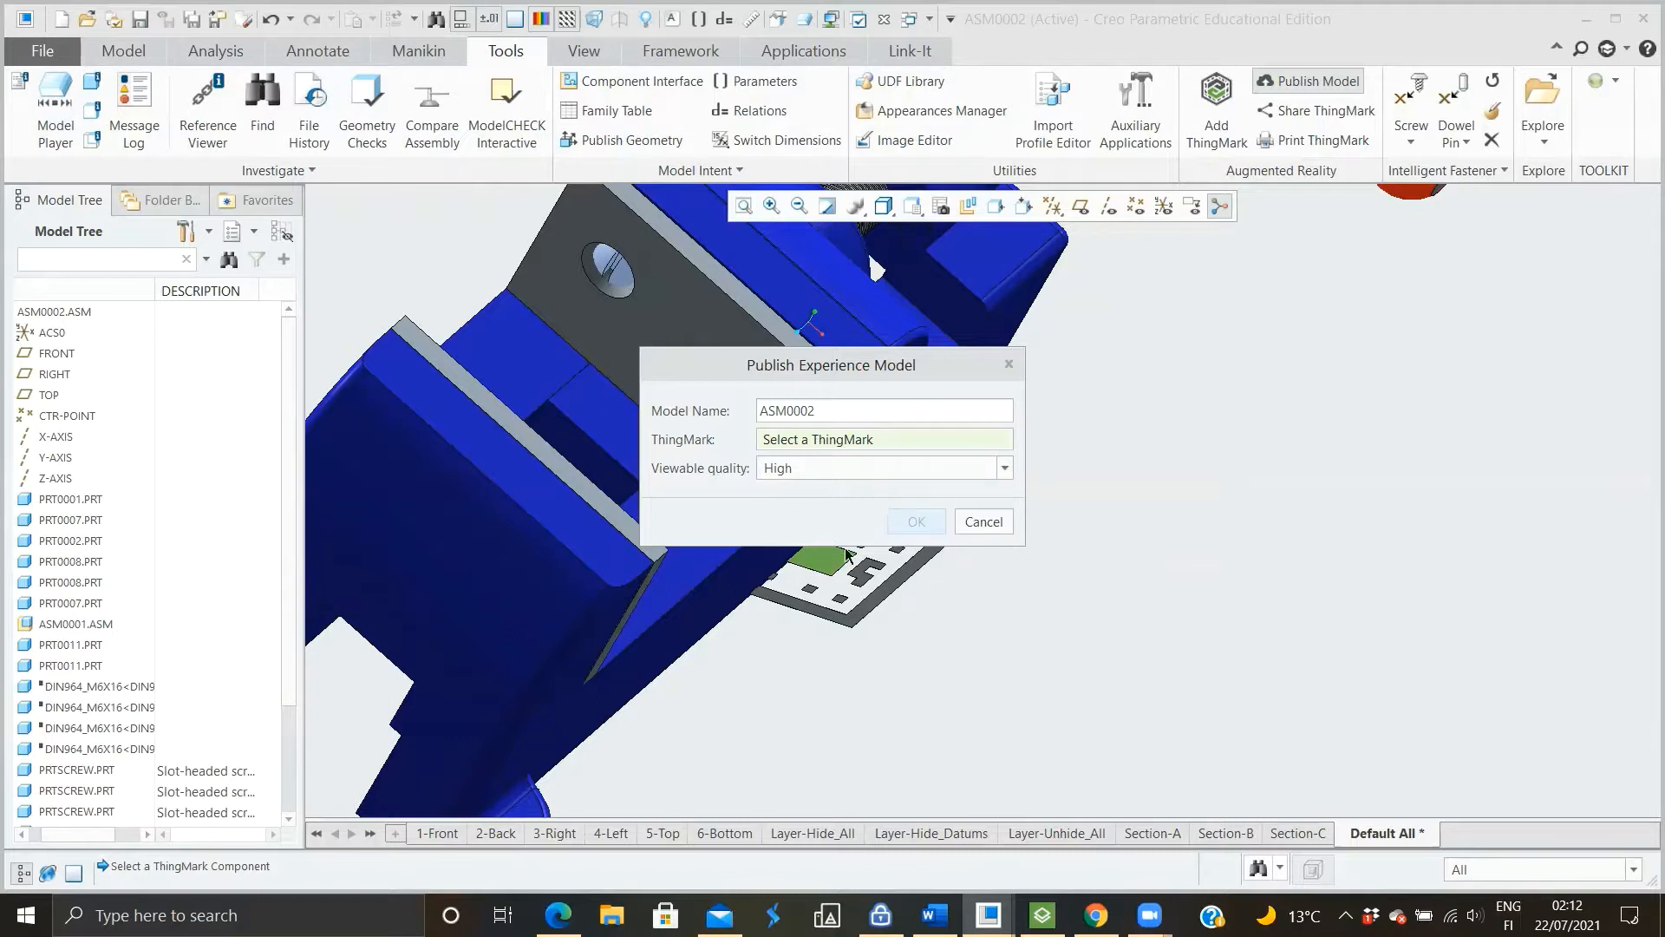
Assign the ThingMark under the vise to the experience model and publish it
{"action": "left_click", "coordinate": [853, 574]}
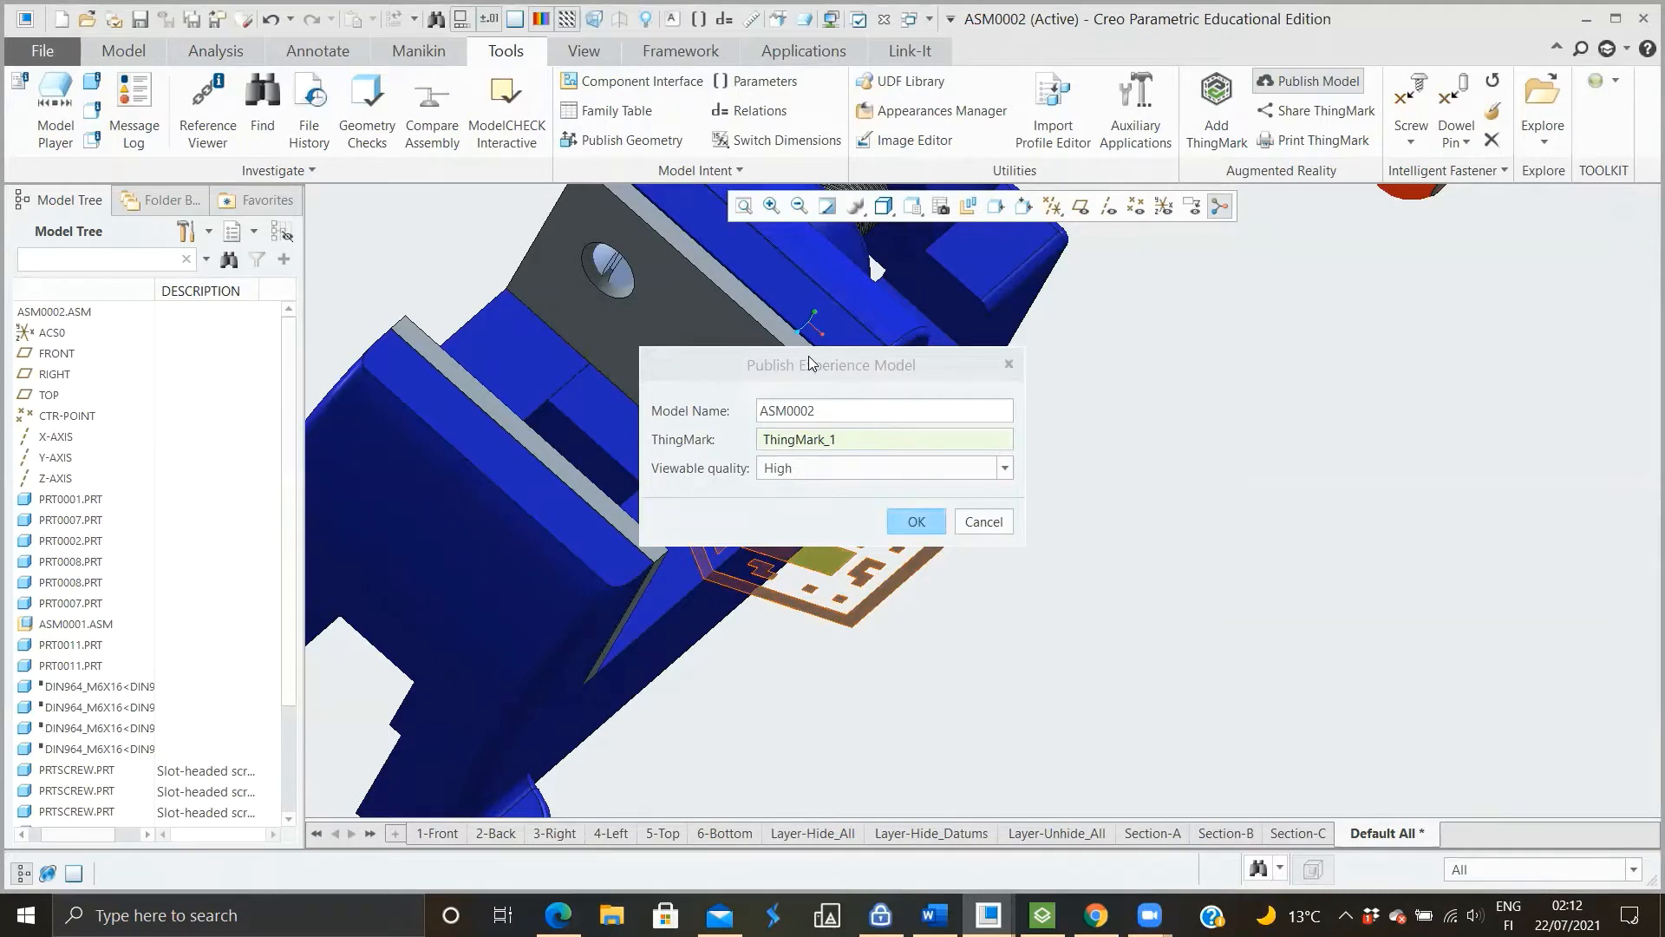
{"action": "left_click_drag", "start_coordinate": [818, 366], "coordinate": [1245, 330]}
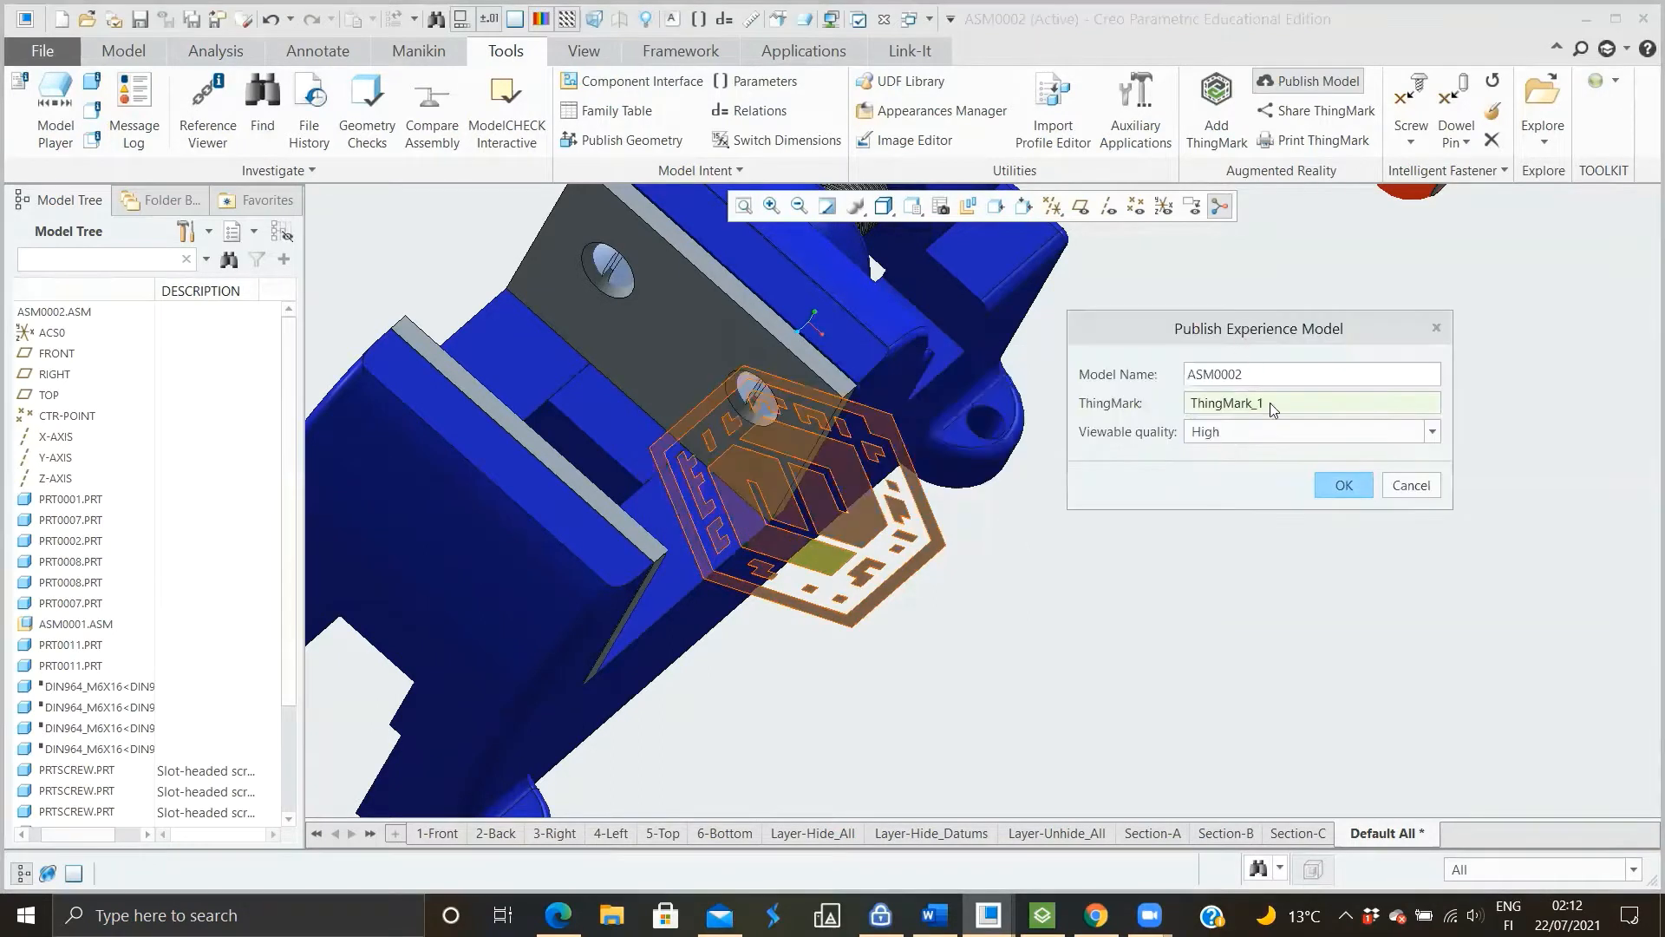
{"action": "left_click", "coordinate": [1330, 484]}
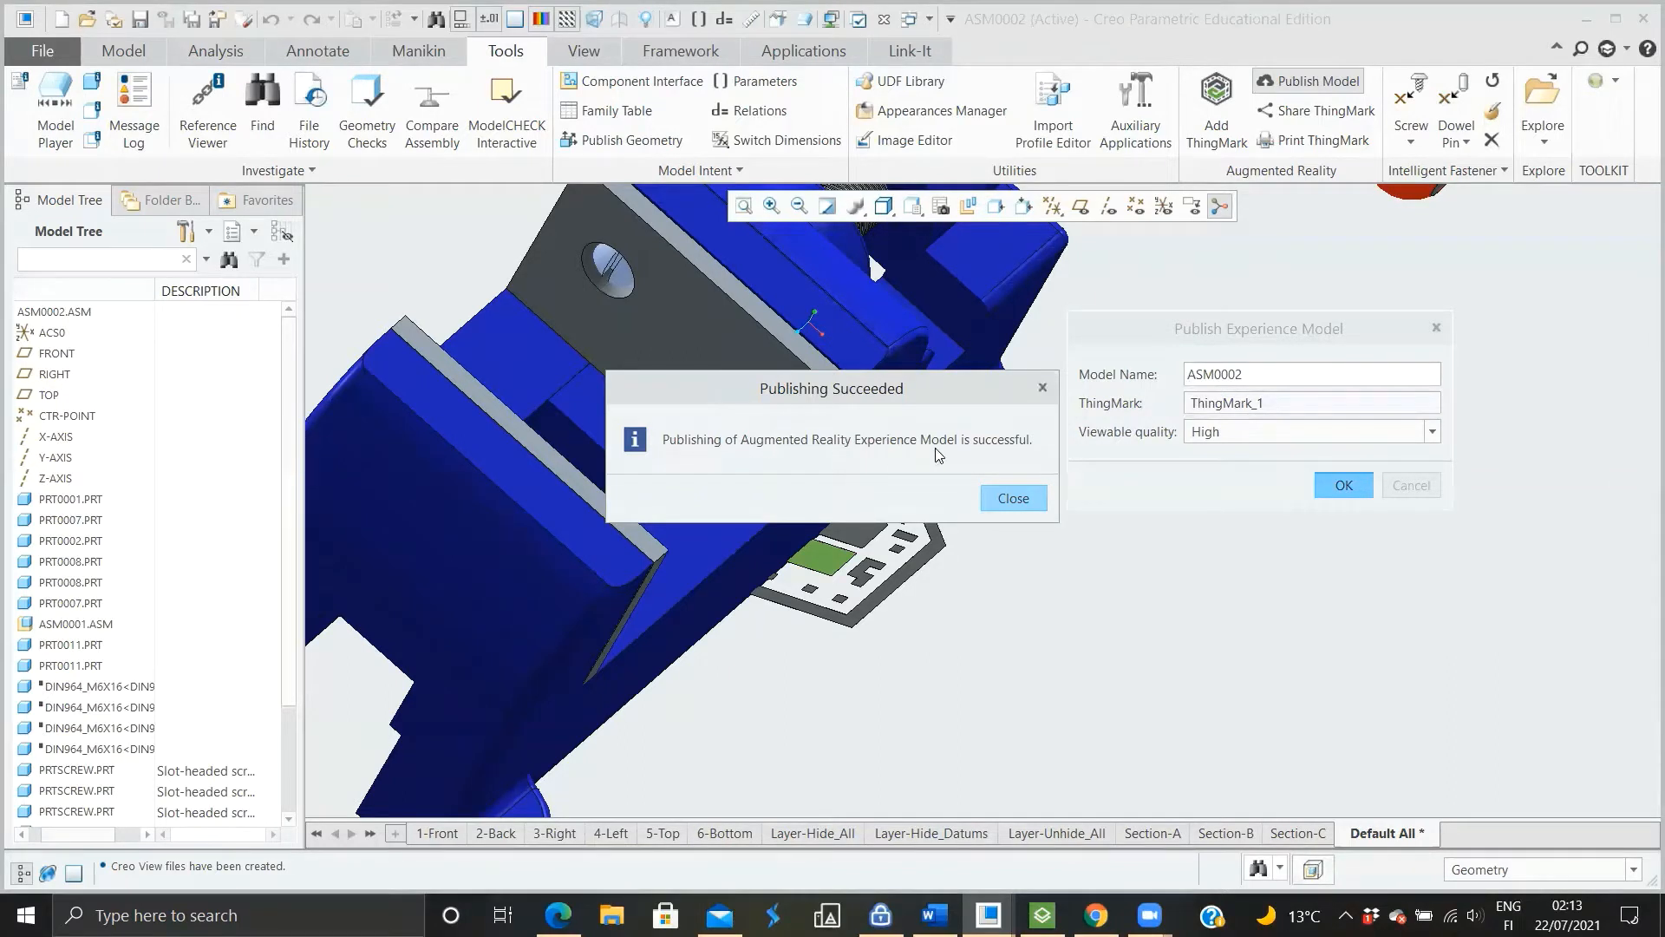
{"action": "left_click", "coordinate": [1013, 499]}
Open the print settings for the ThingMark and close them without printing
{"action": "scroll", "coordinate": [1171, 485], "scroll_direction": "down", "scroll_amount": 5}
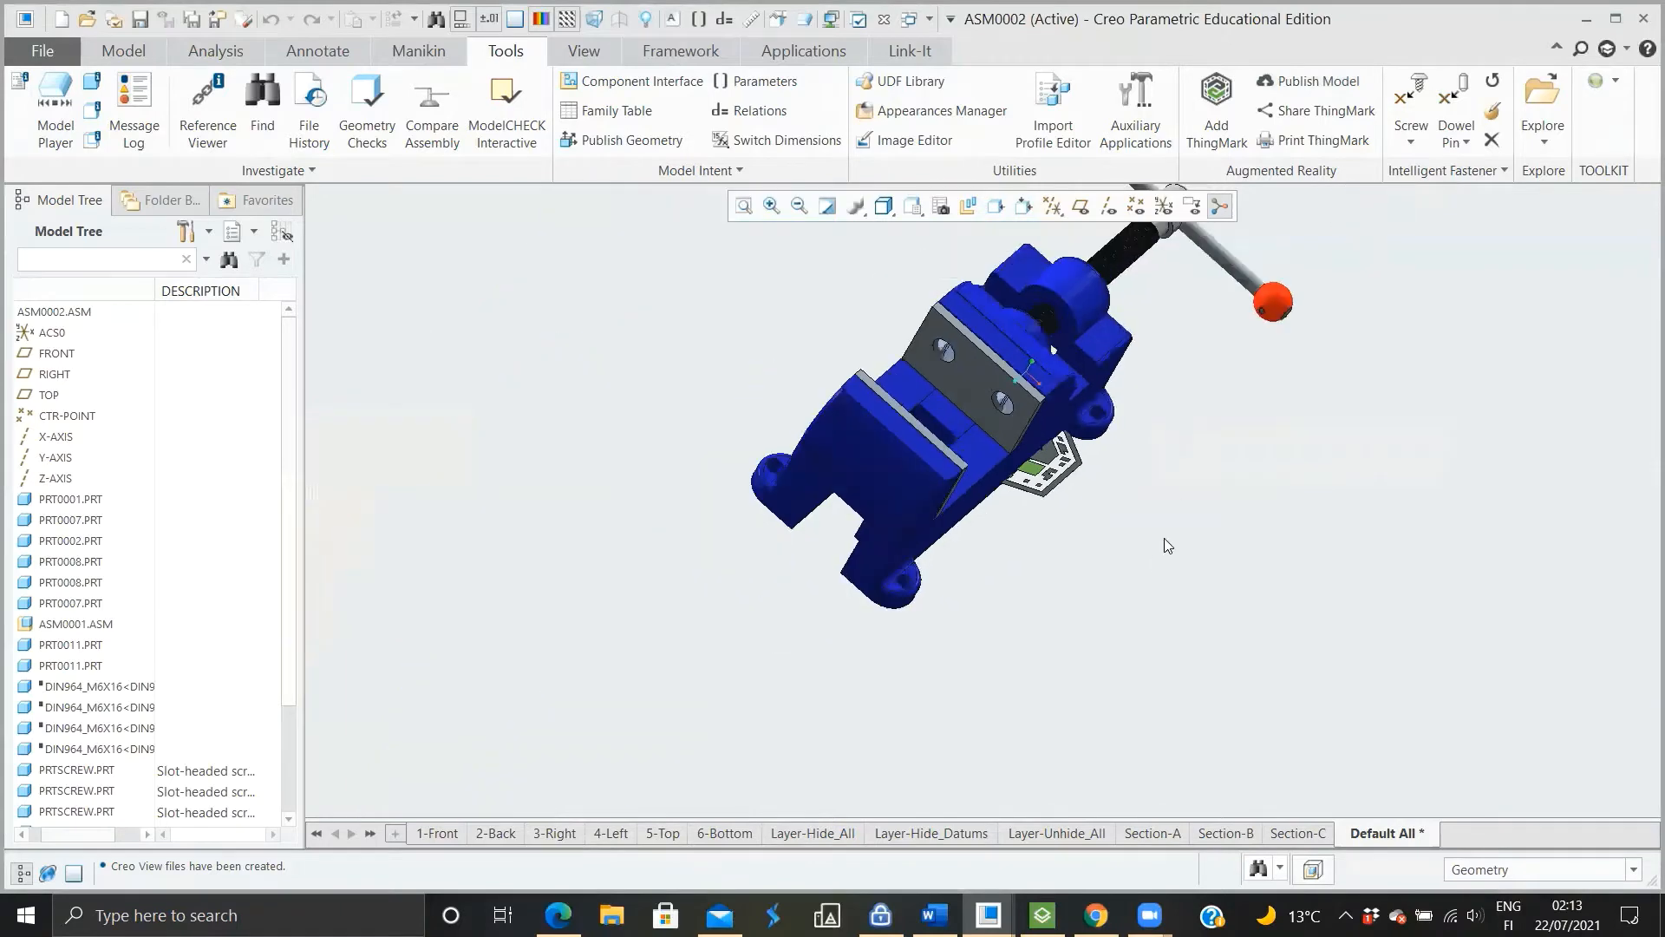
{"action": "key", "text": "ctrl+d"}
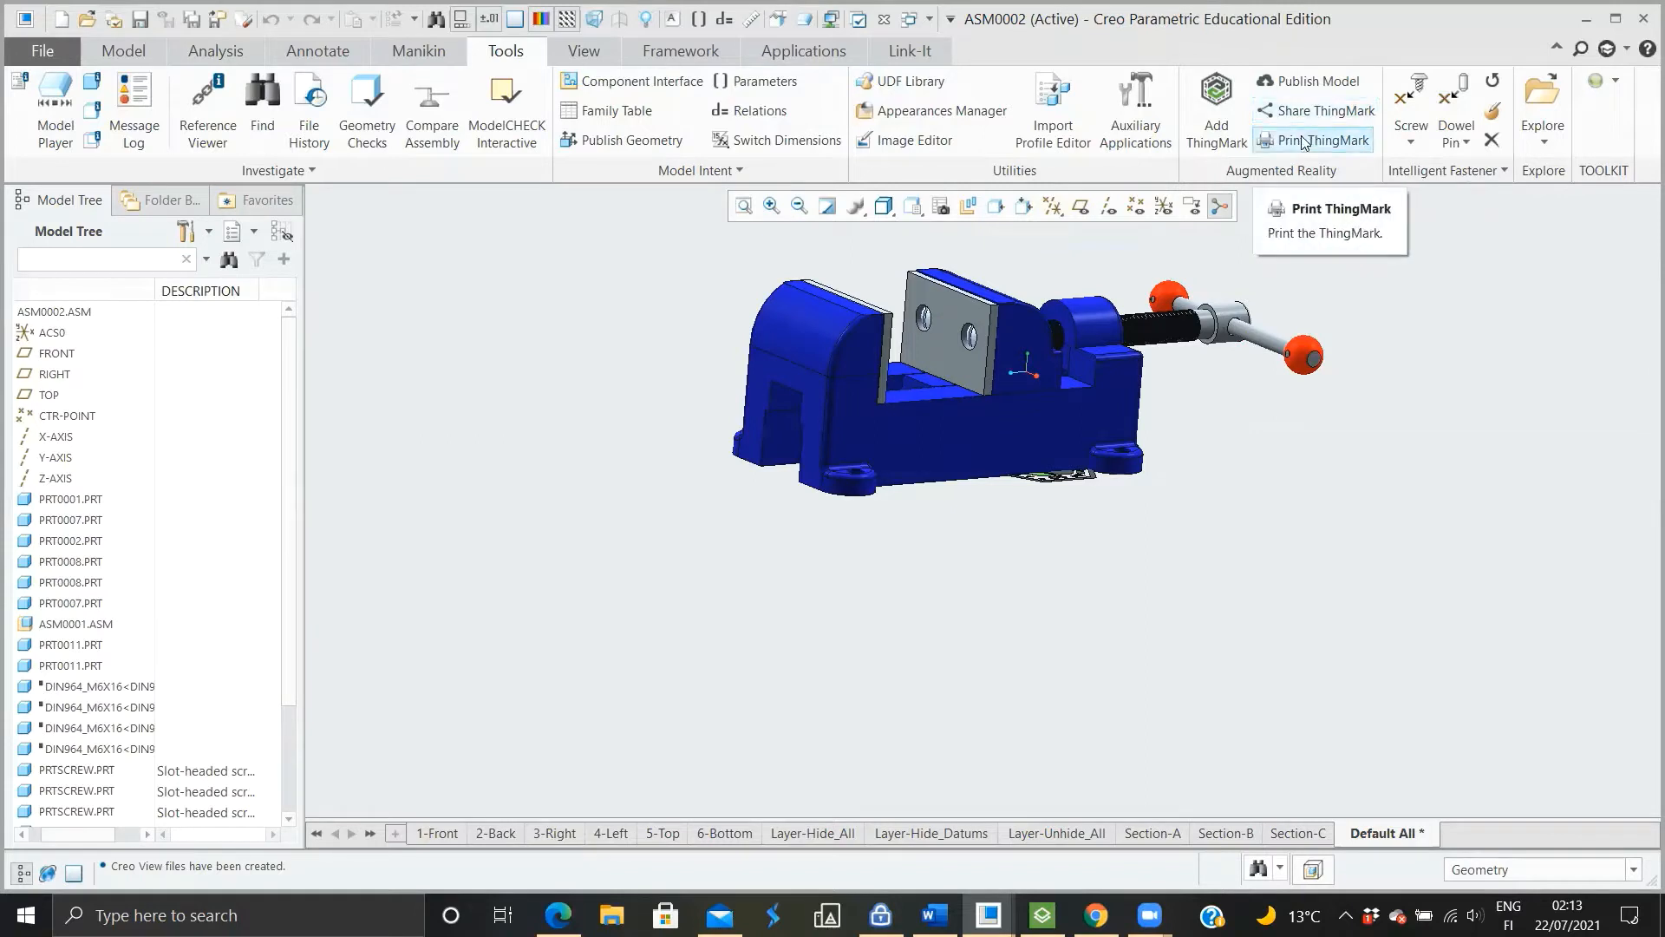
{"action": "left_click", "coordinate": [1301, 141]}
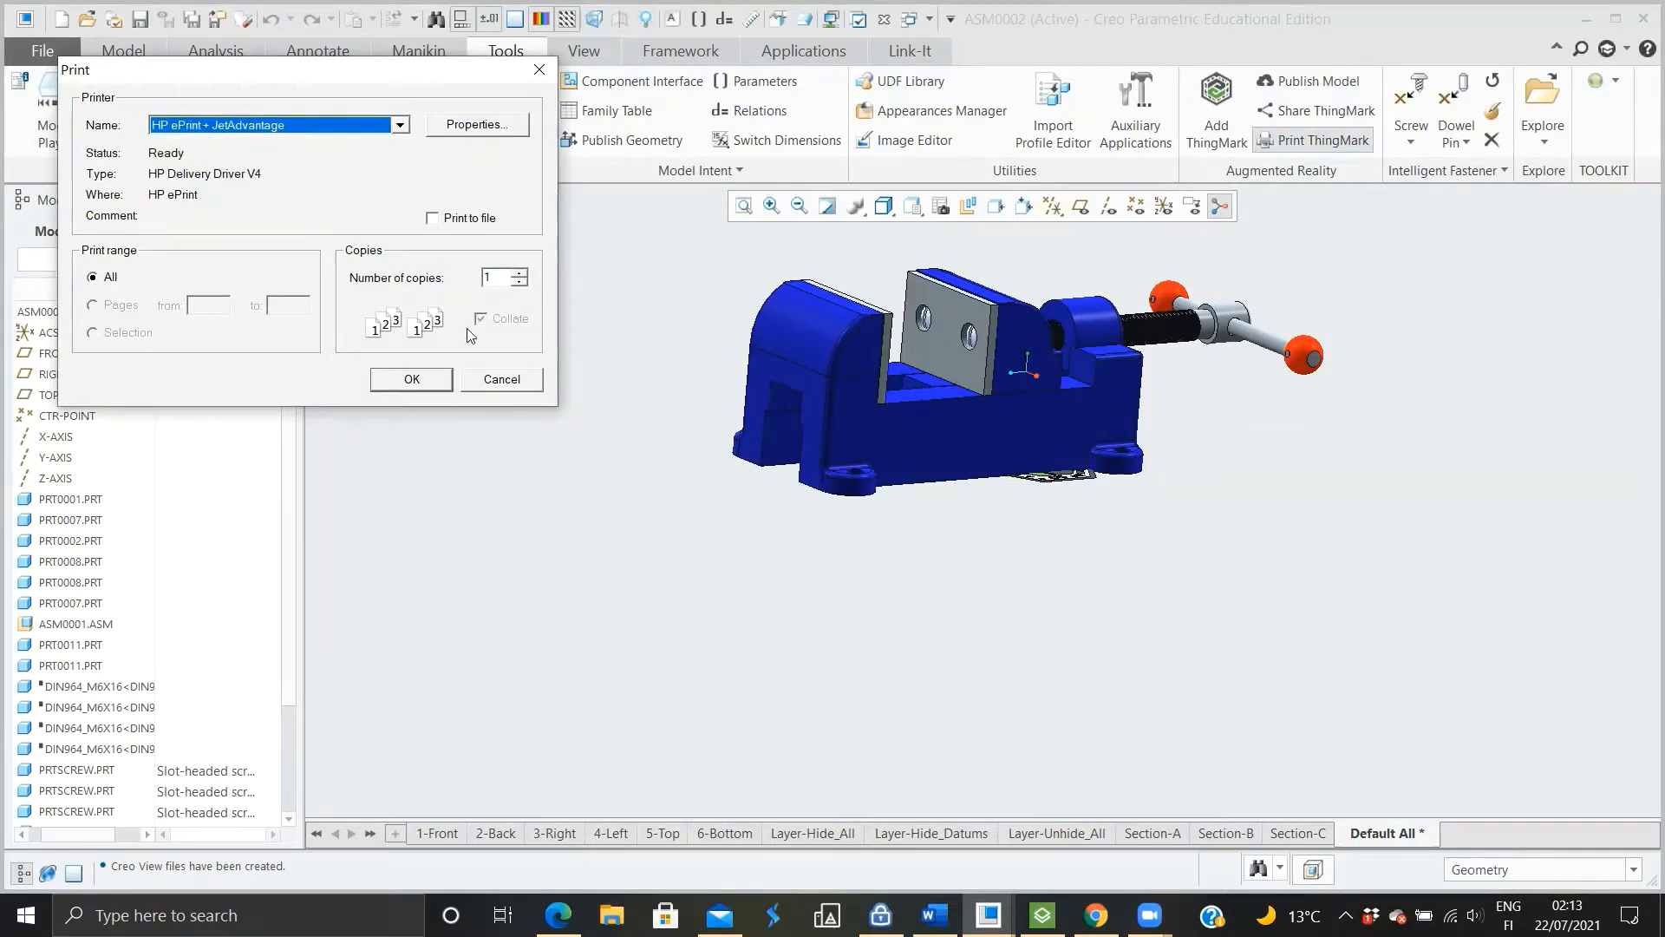
{"action": "left_click", "coordinate": [500, 382]}
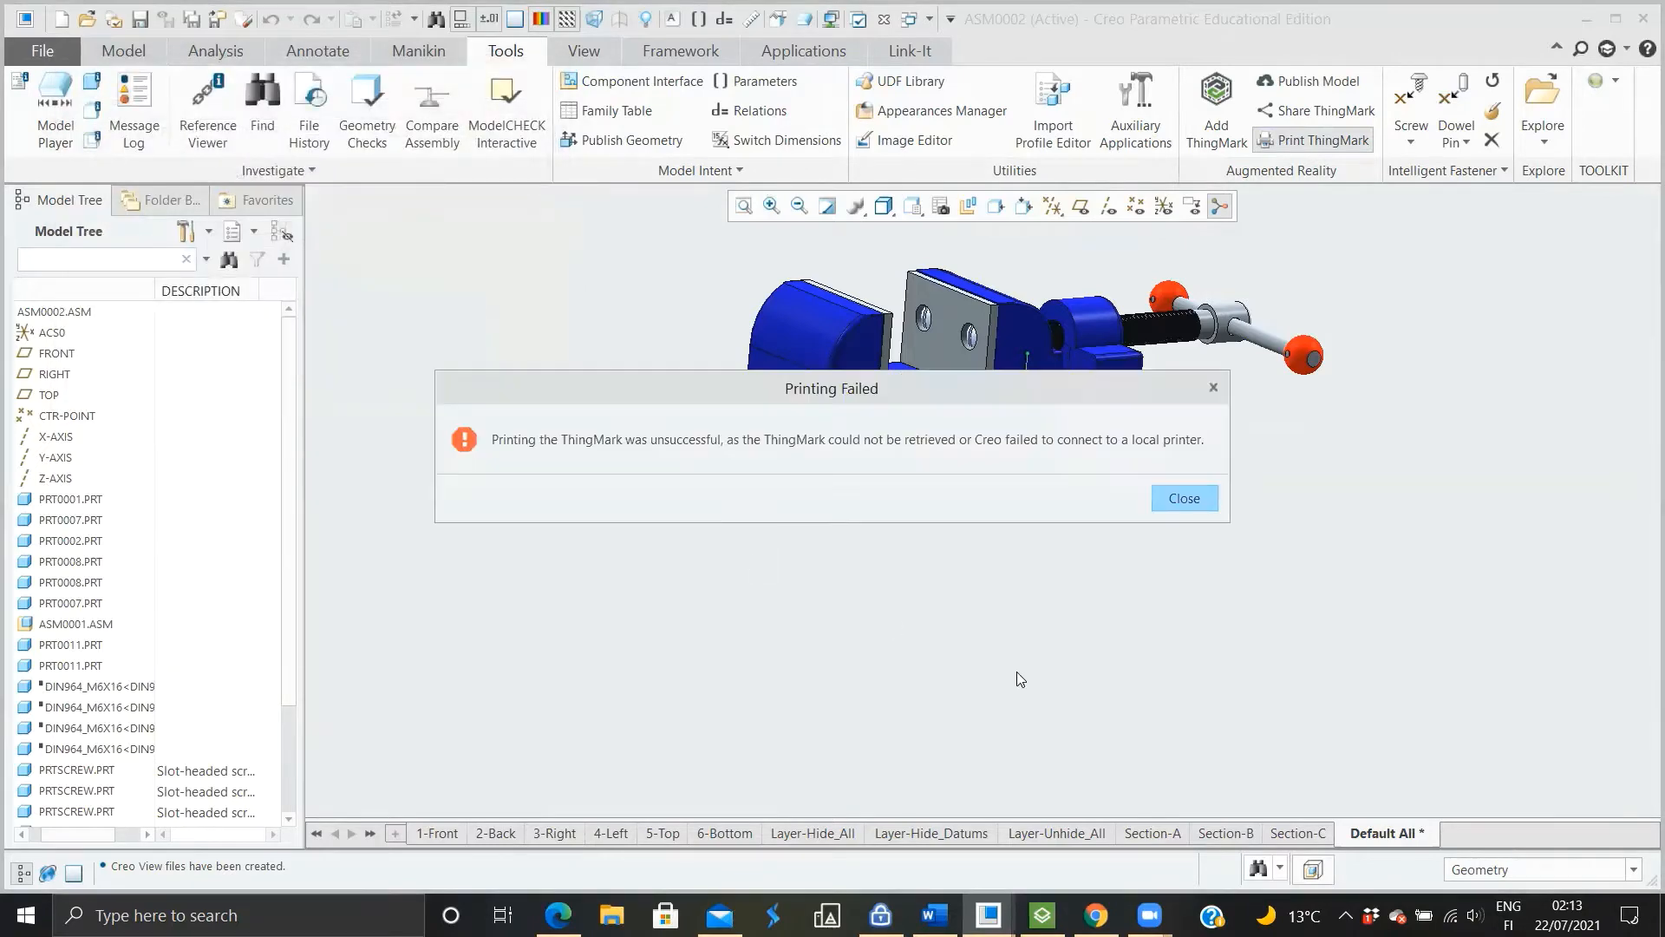
{"action": "left_click", "coordinate": [1184, 503]}
Examine the placed ThingMark from beneath and from the side of the vise, selecting it
{"action": "middle_click_drag", "start_coordinate": [1075, 542], "coordinate": [1080, 303]}
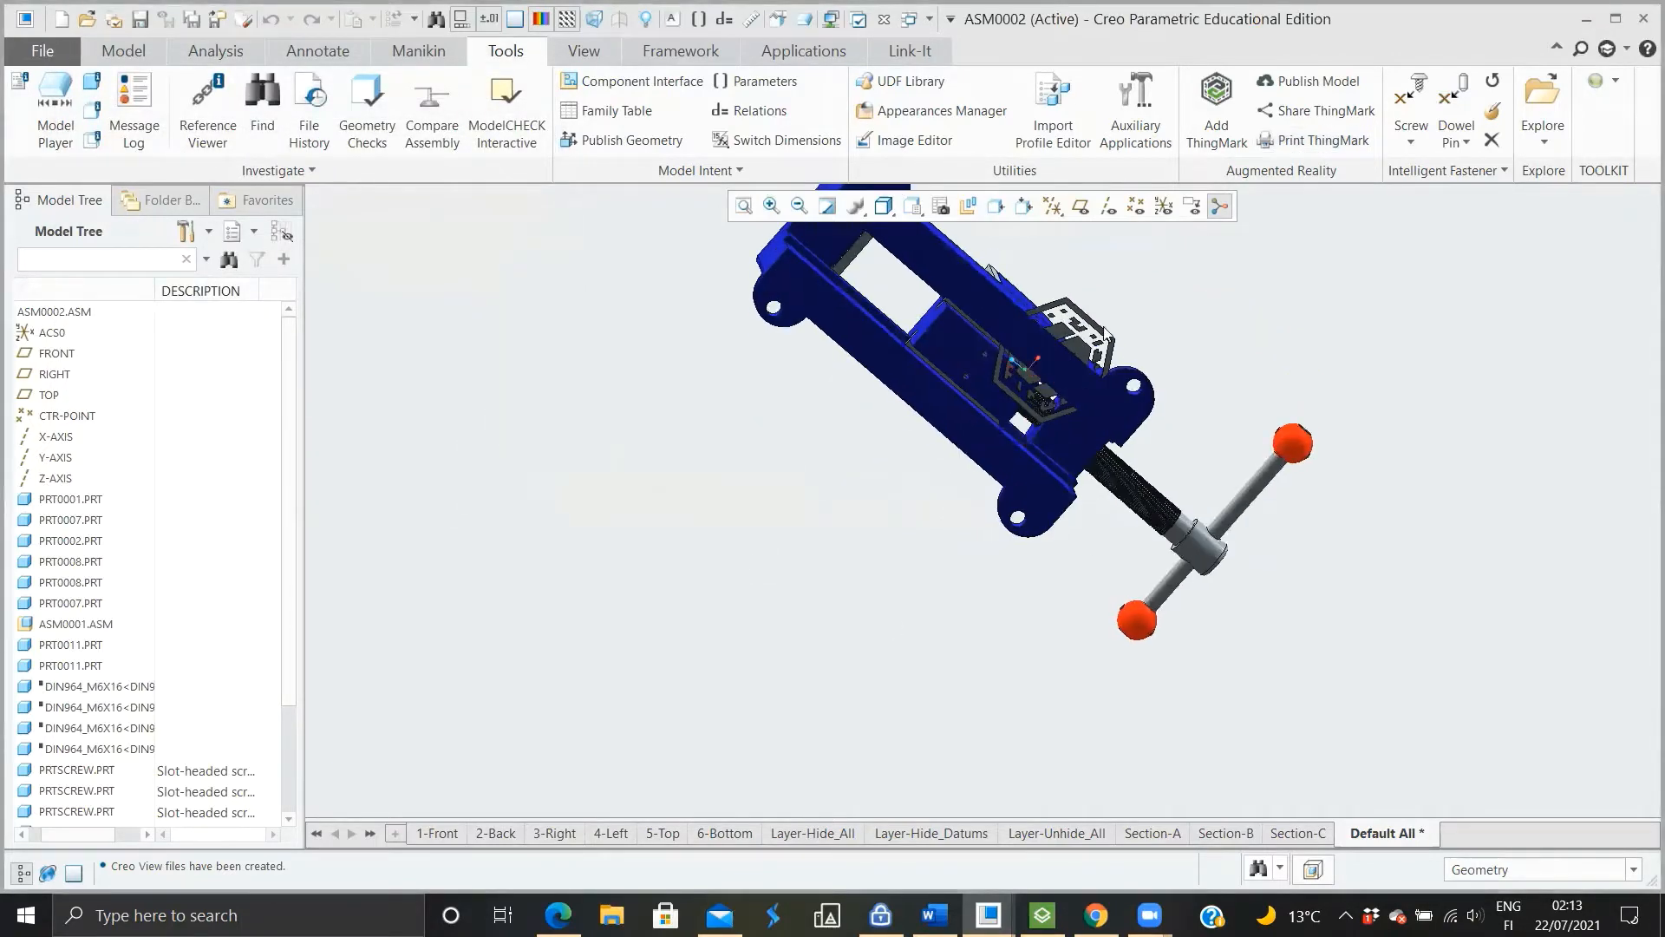
{"action": "scroll", "coordinate": [1080, 304], "scroll_direction": "down", "scroll_amount": 5}
{"action": "left_click", "coordinate": [1073, 368]}
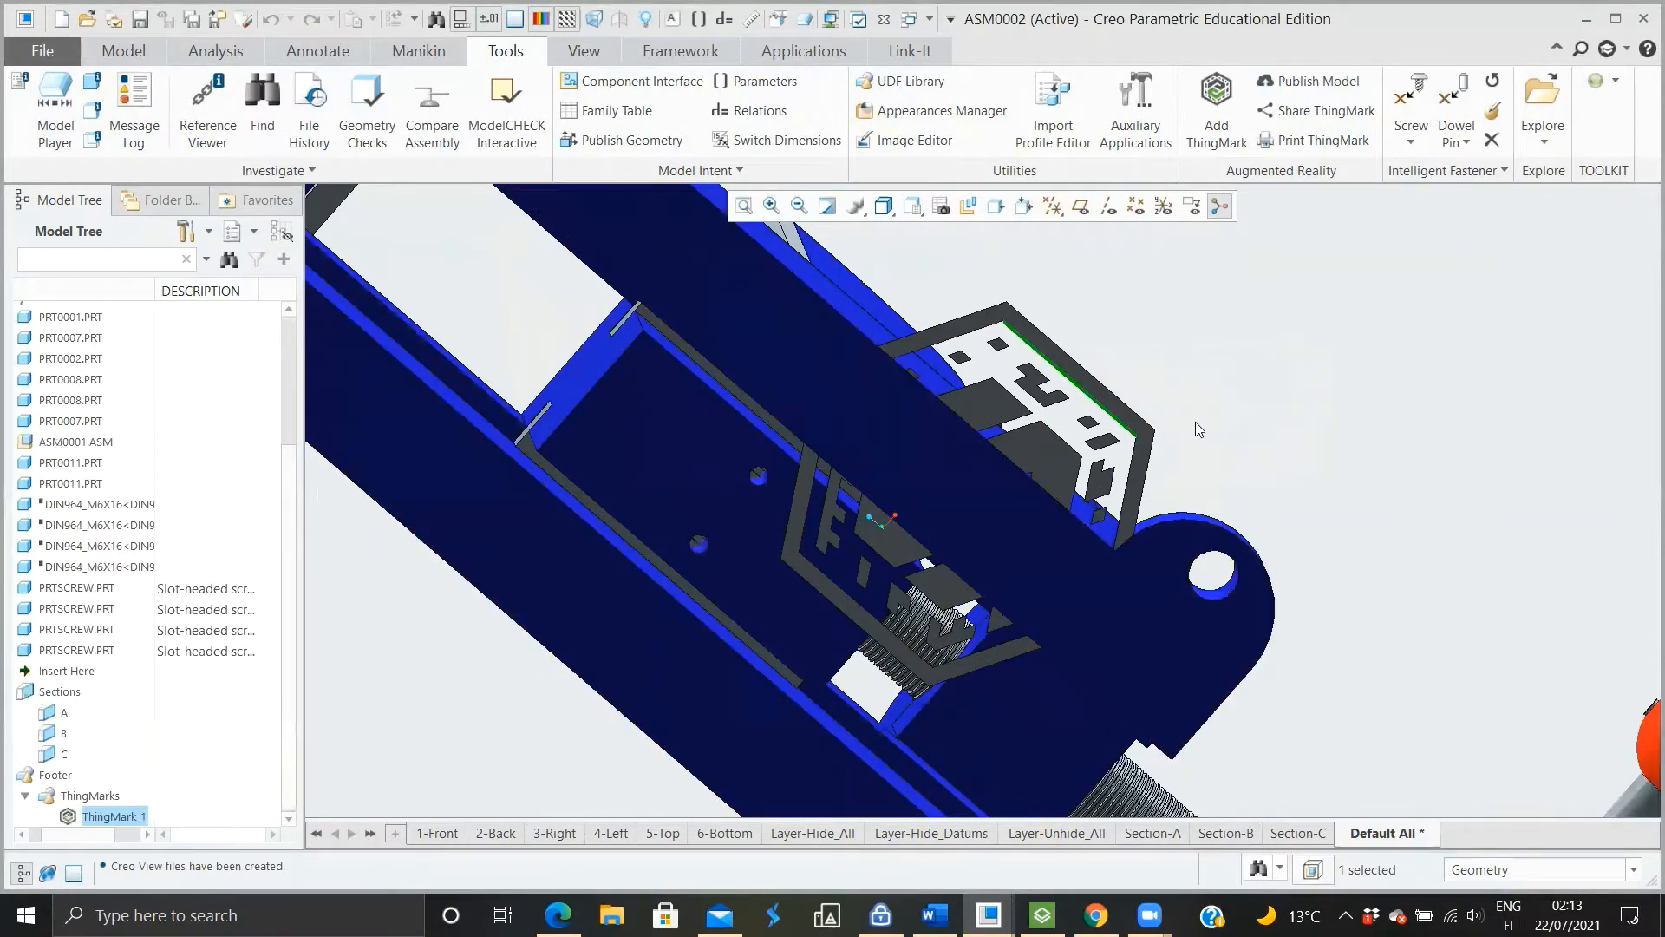
{"action": "left_click", "coordinate": [1363, 446]}
{"action": "scroll", "coordinate": [976, 621], "scroll_direction": "up", "scroll_amount": 5}
{"action": "middle_click_drag", "start_coordinate": [967, 626], "coordinate": [996, 726]}
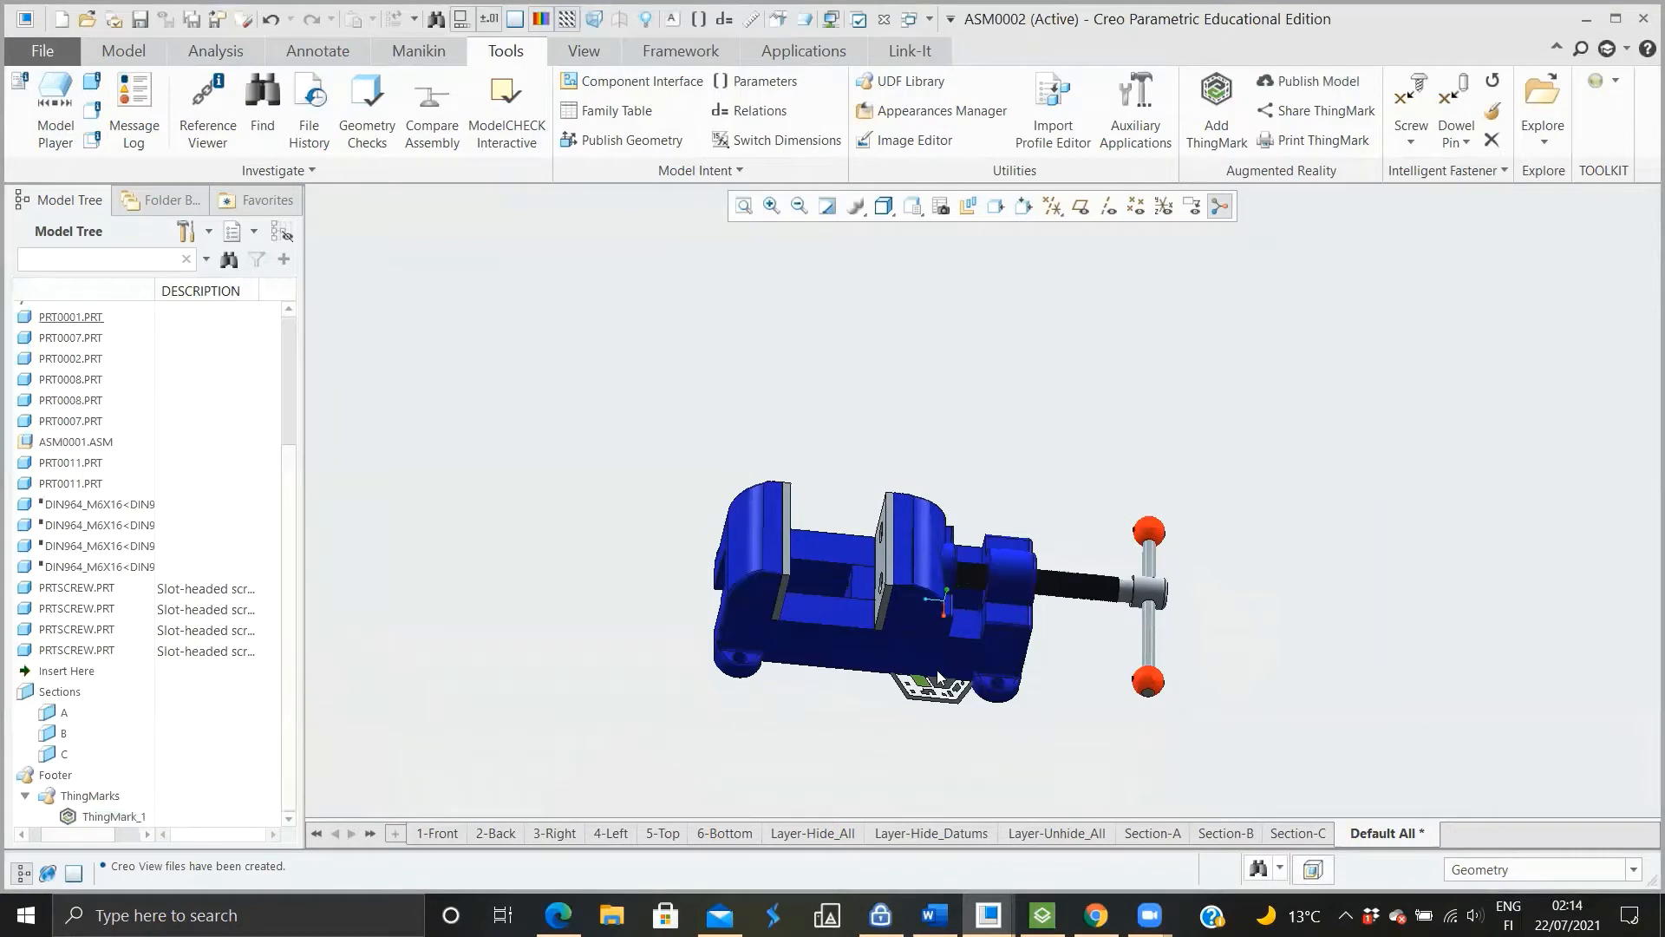
{"action": "scroll", "coordinate": [905, 734], "scroll_direction": "up", "scroll_amount": 2}
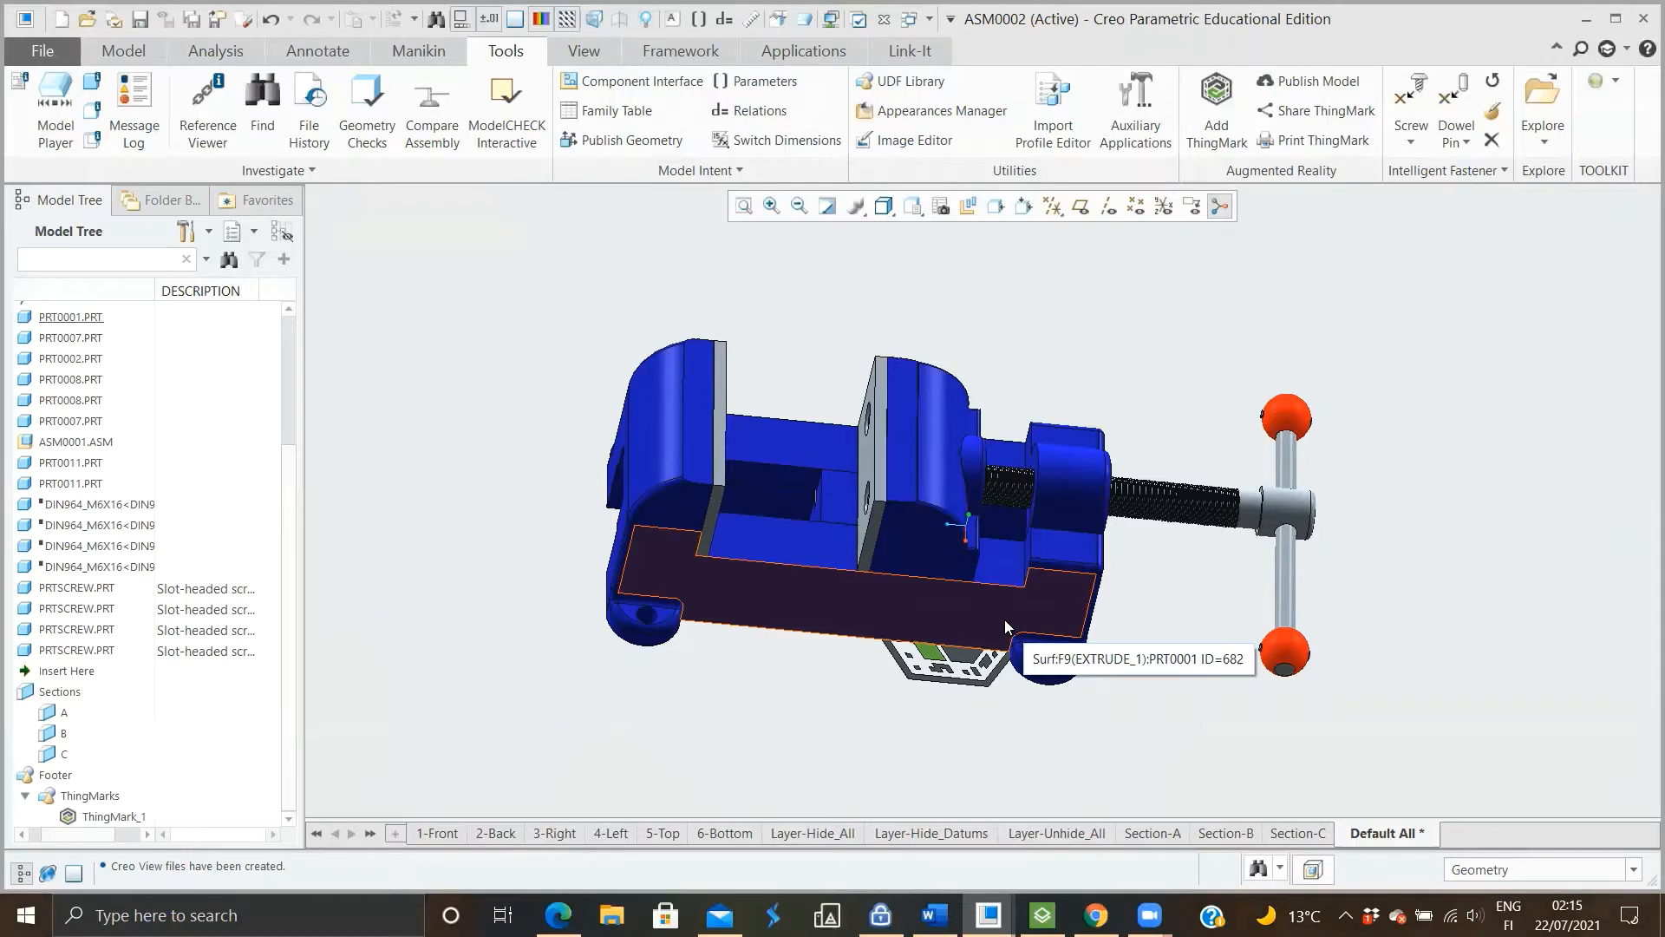
{"action": "left_click", "coordinate": [959, 661]}
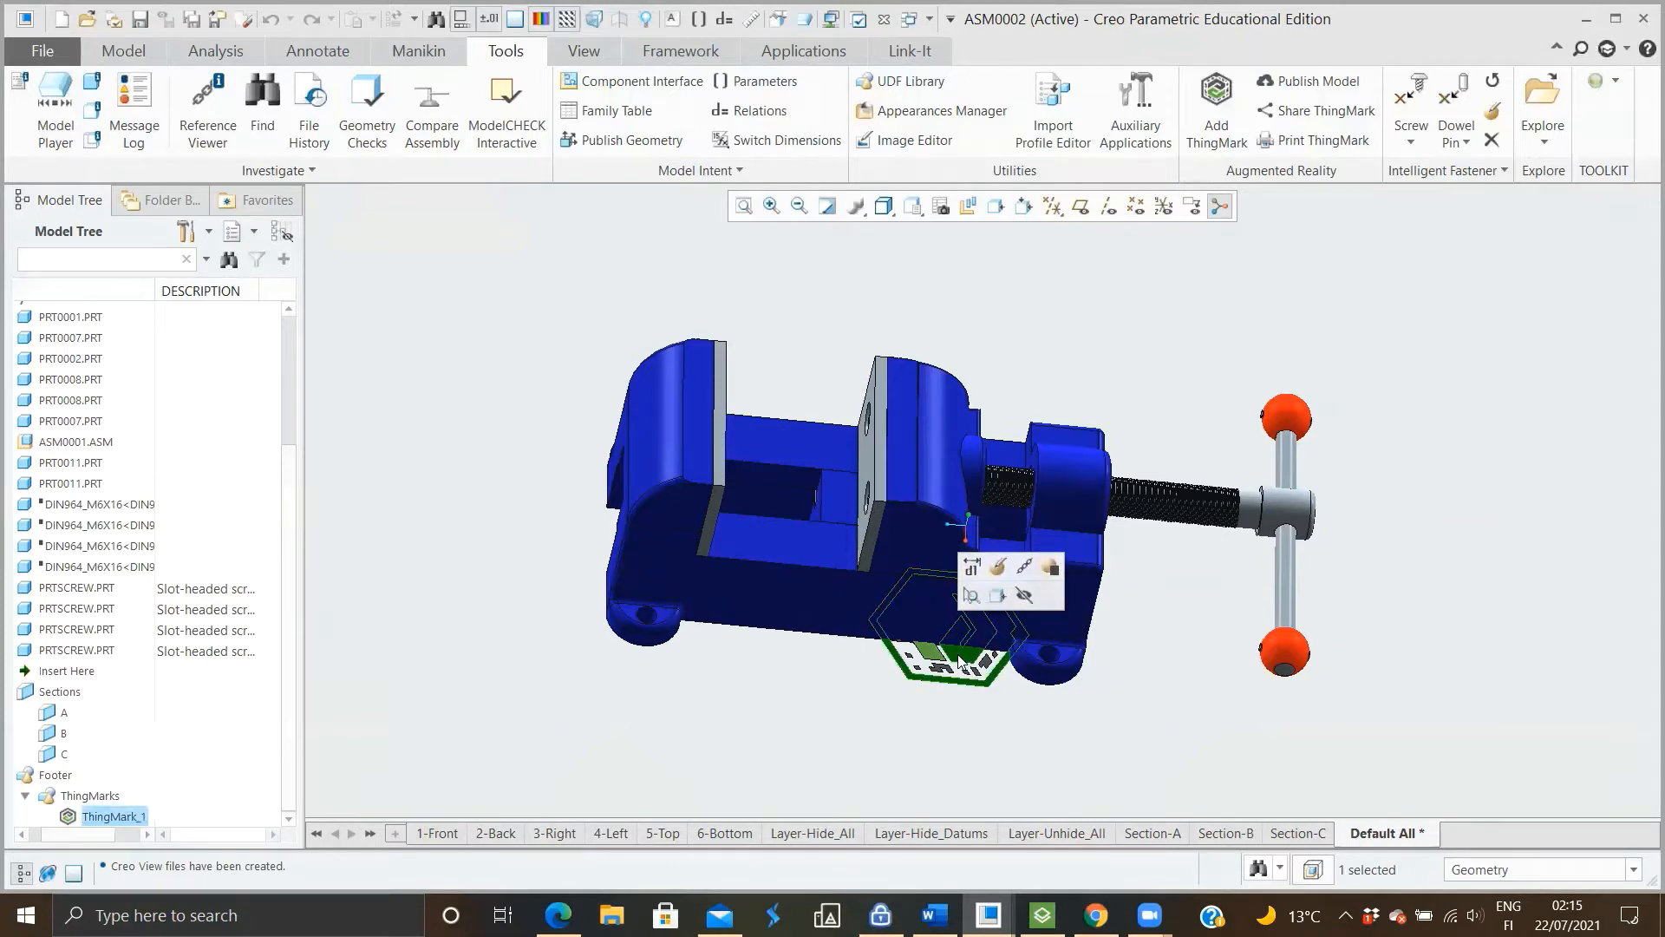
Delete the ThingMark placed under the vise from the assembly
{"action": "key", "text": "Delete"}
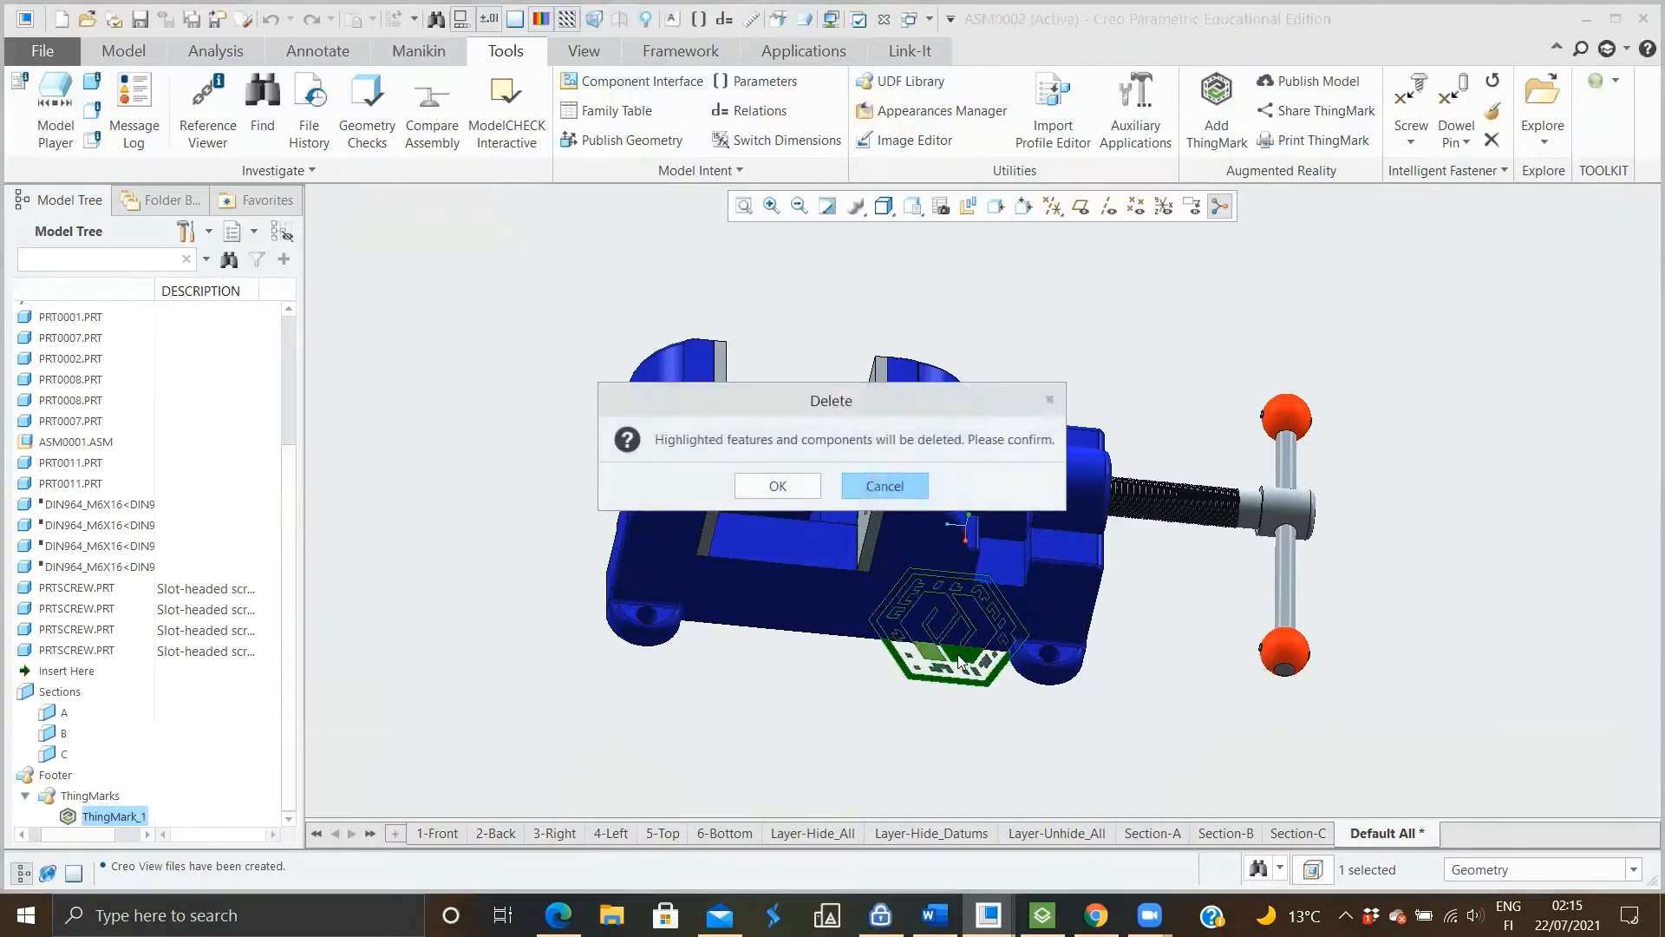
{"action": "left_click", "coordinate": [778, 487]}
{"action": "middle_click_drag", "start_coordinate": [919, 624], "coordinate": [1096, 752]}
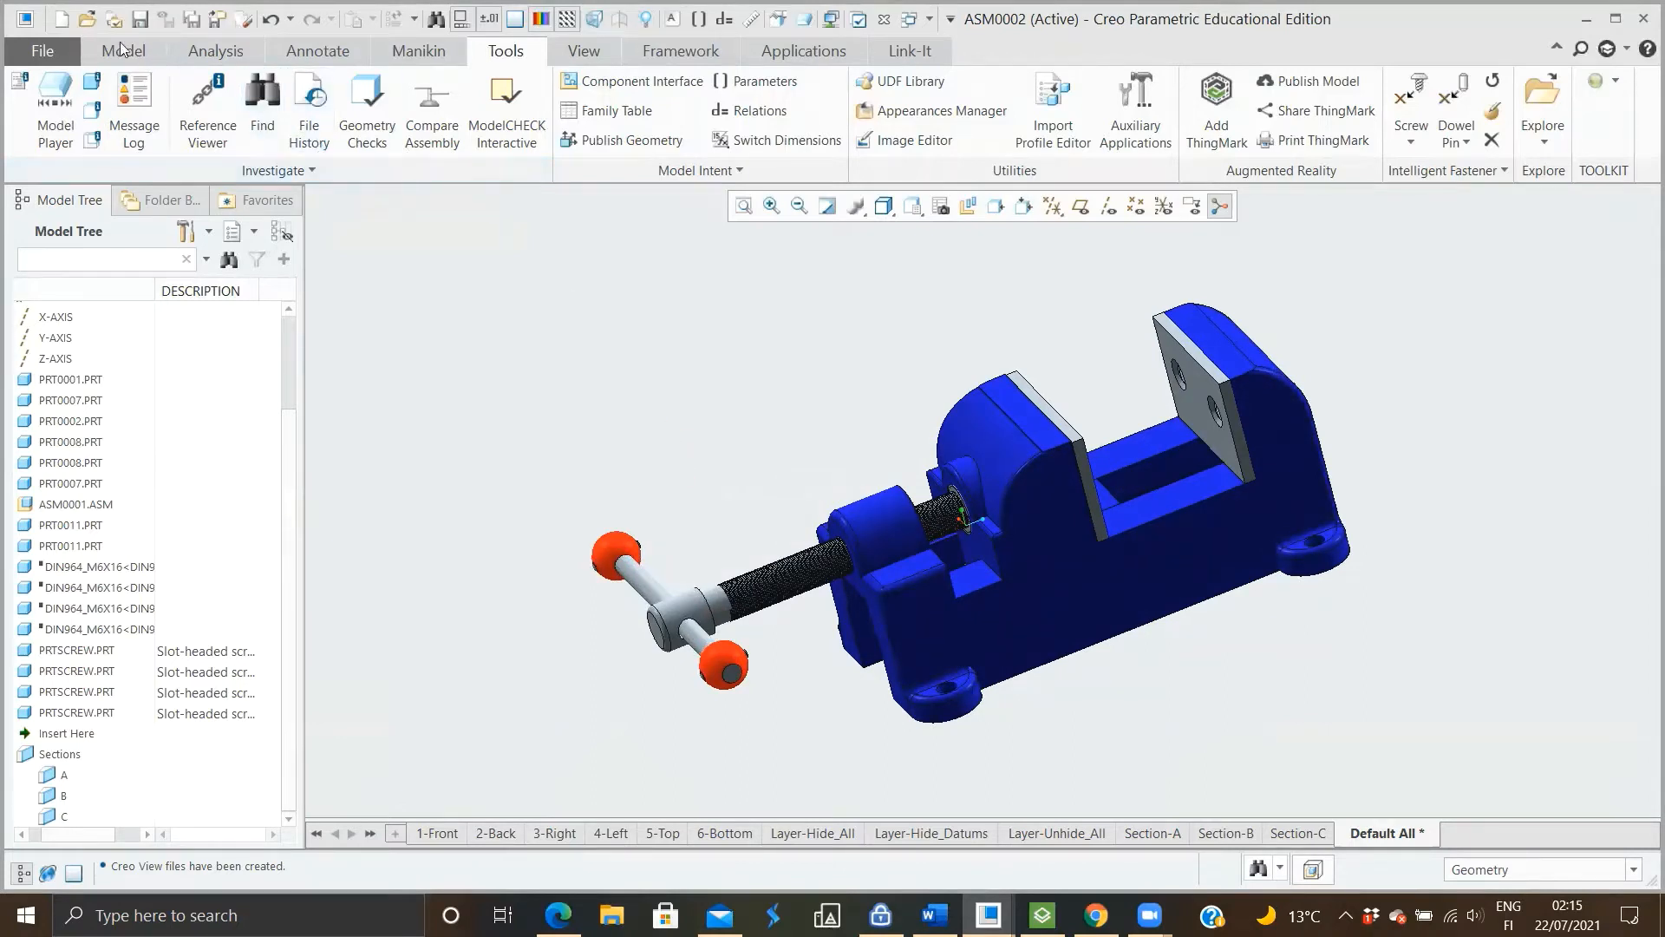
Save a copy of the assembly as Creo View file asm0002.pvz in the Desktop's 3D-acad folder, overwriting the existing file
{"action": "left_click", "coordinate": [44, 51]}
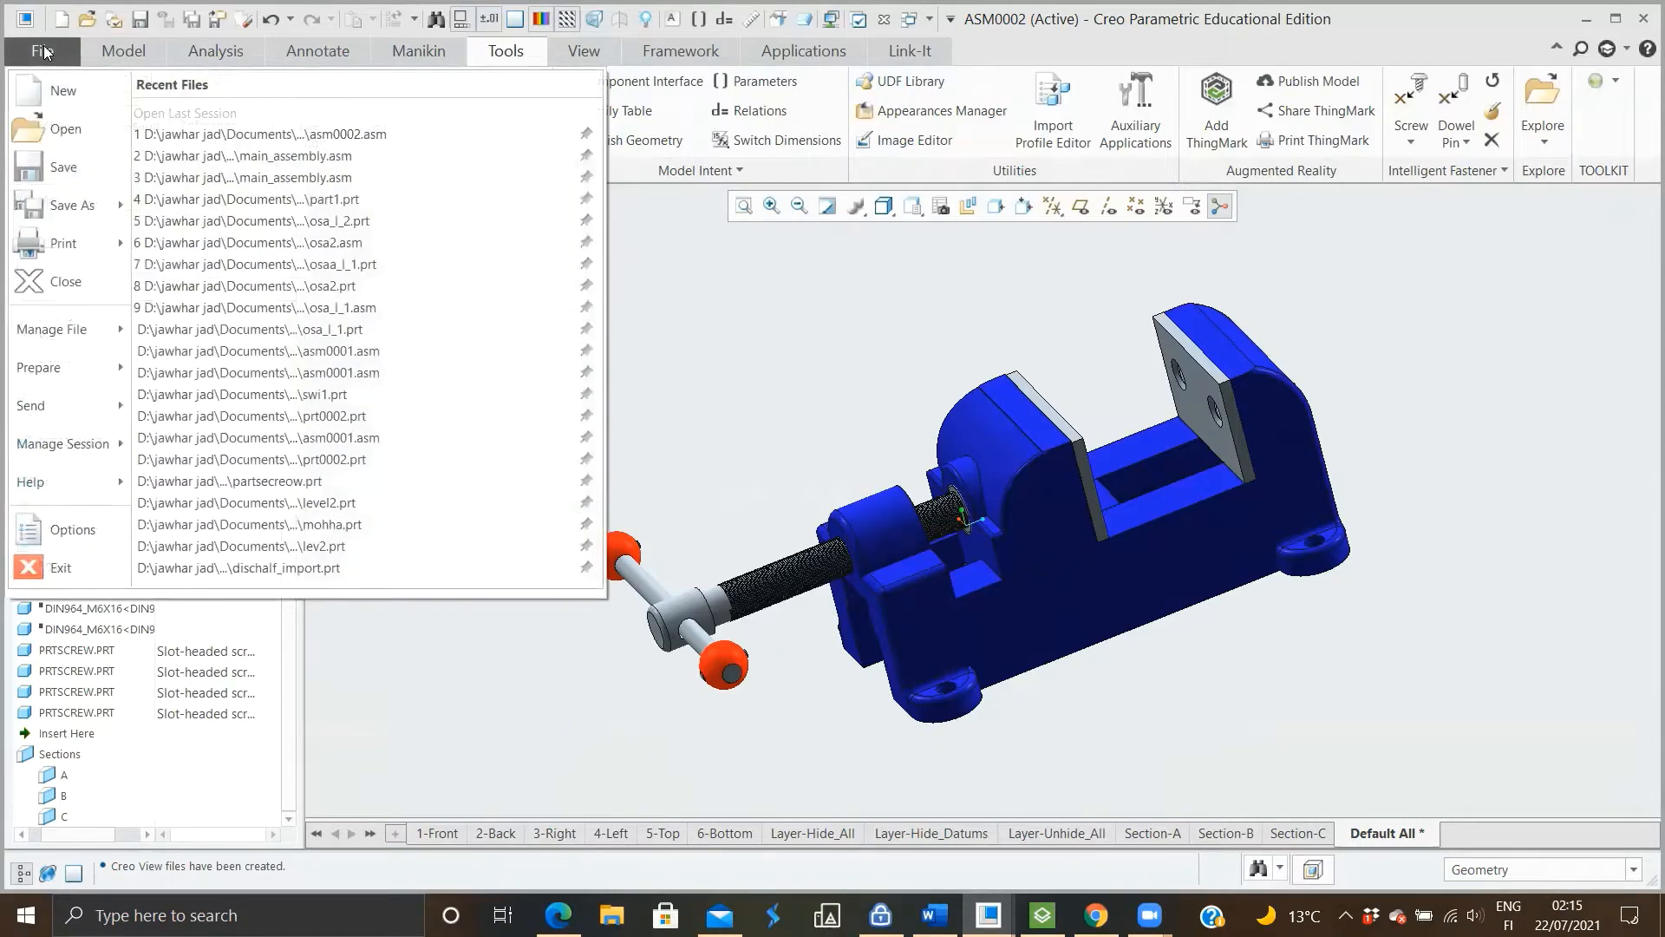
{"action": "mouse_move", "coordinate": [84, 195]}
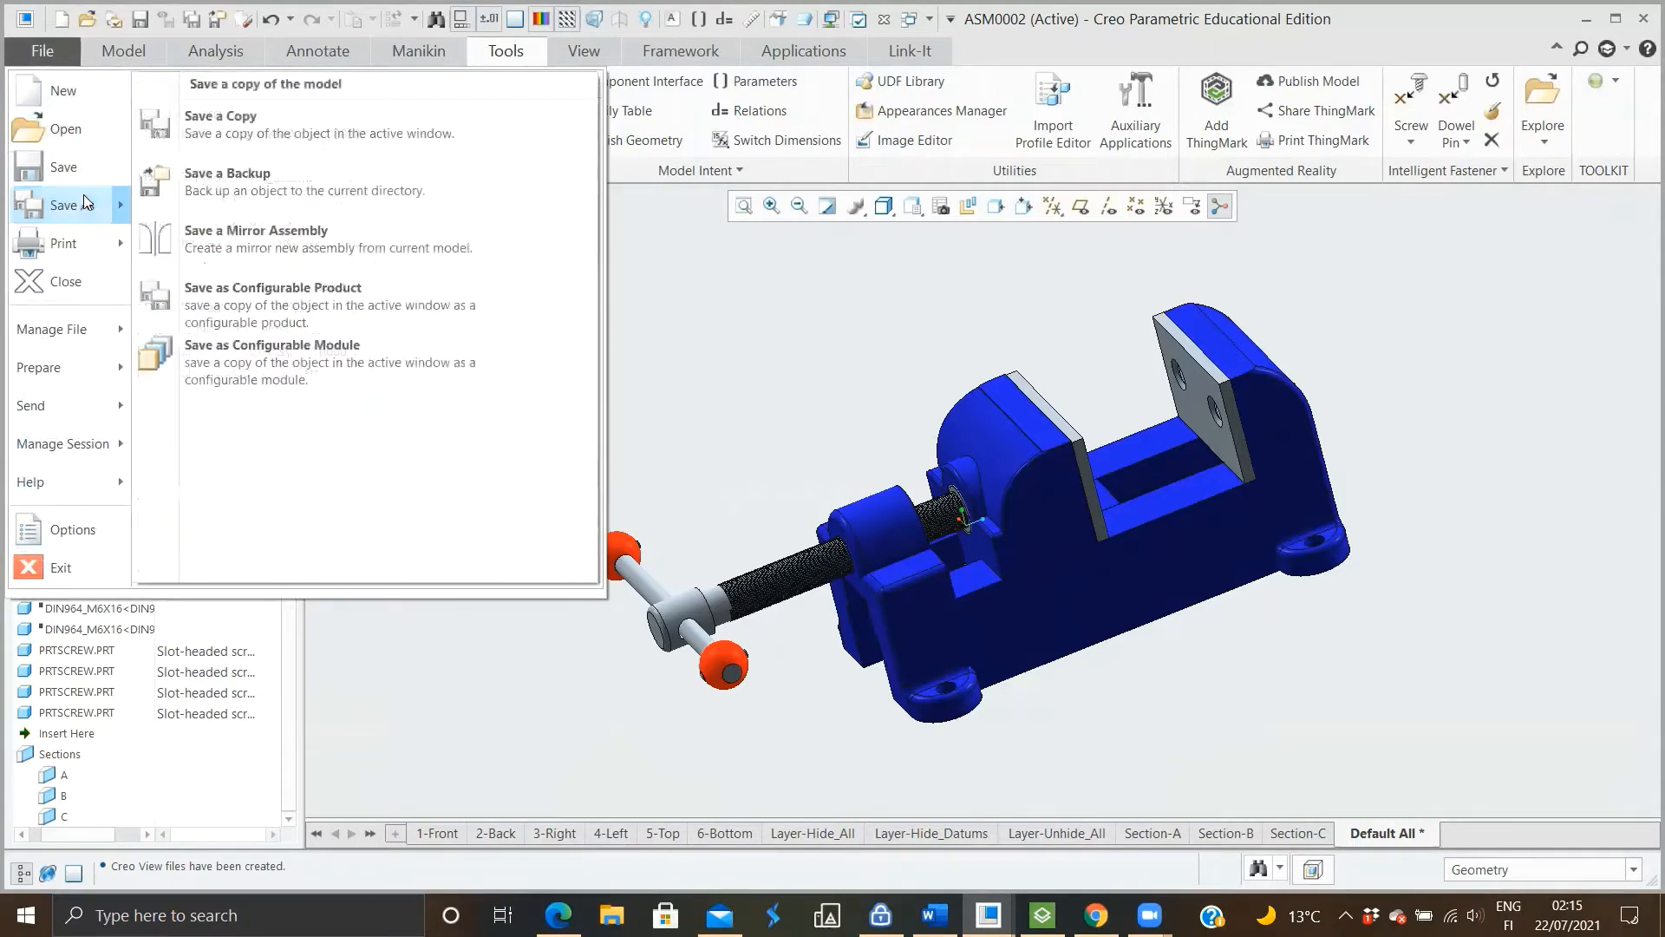
{"action": "left_click", "coordinate": [332, 139]}
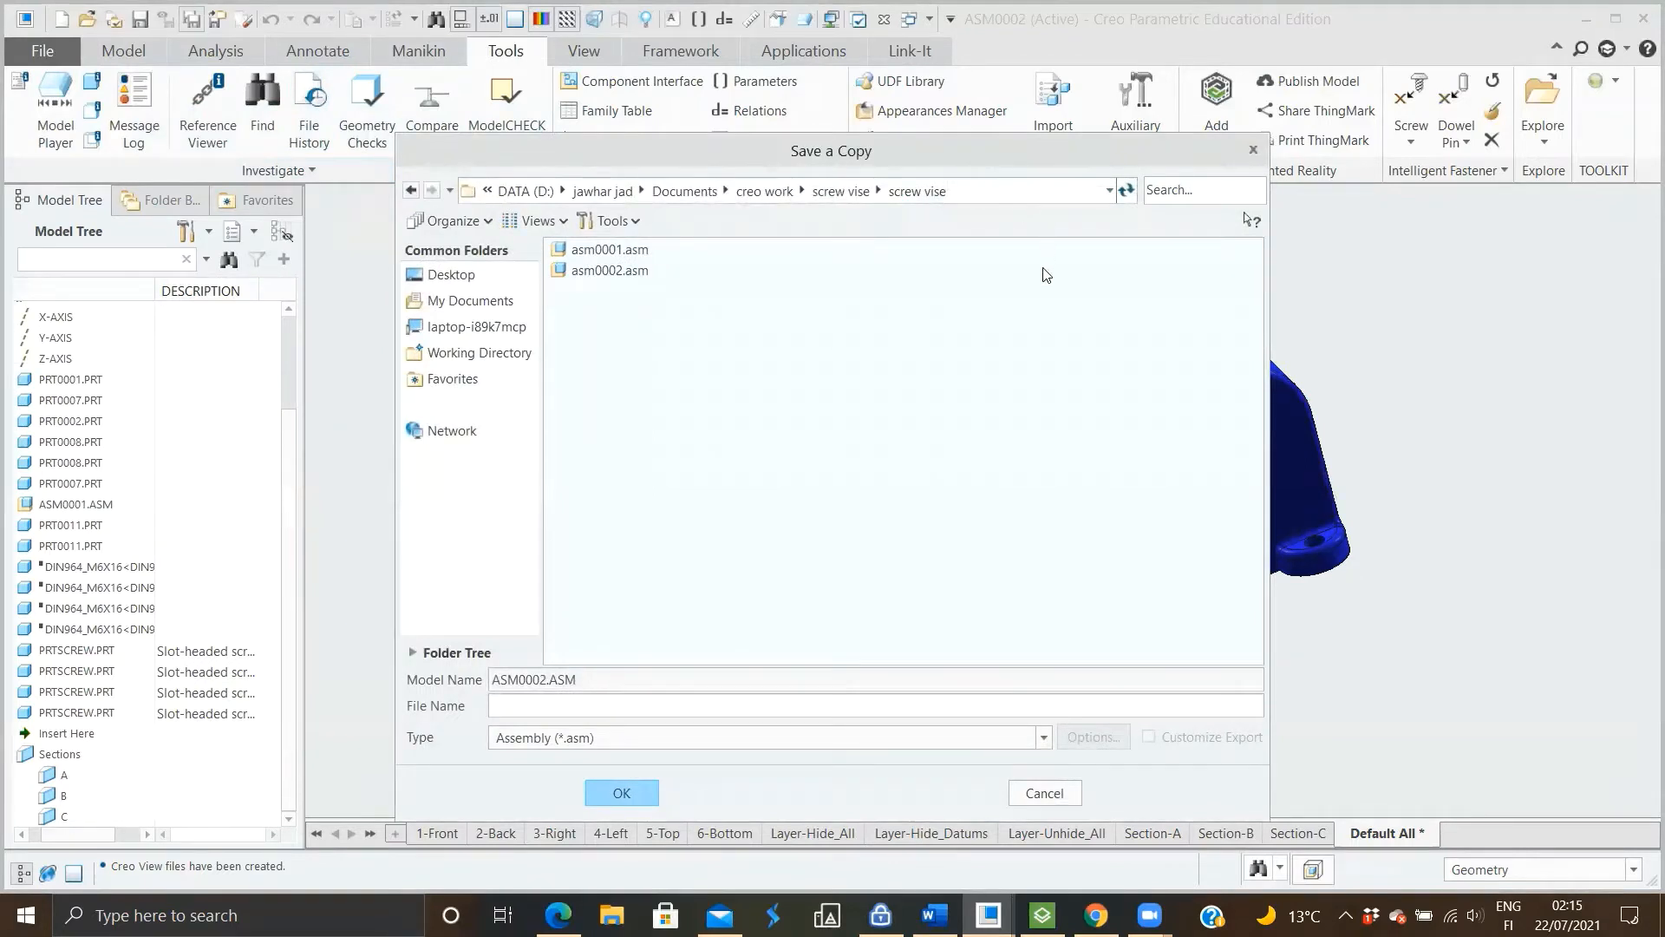
{"action": "left_click", "coordinate": [487, 274]}
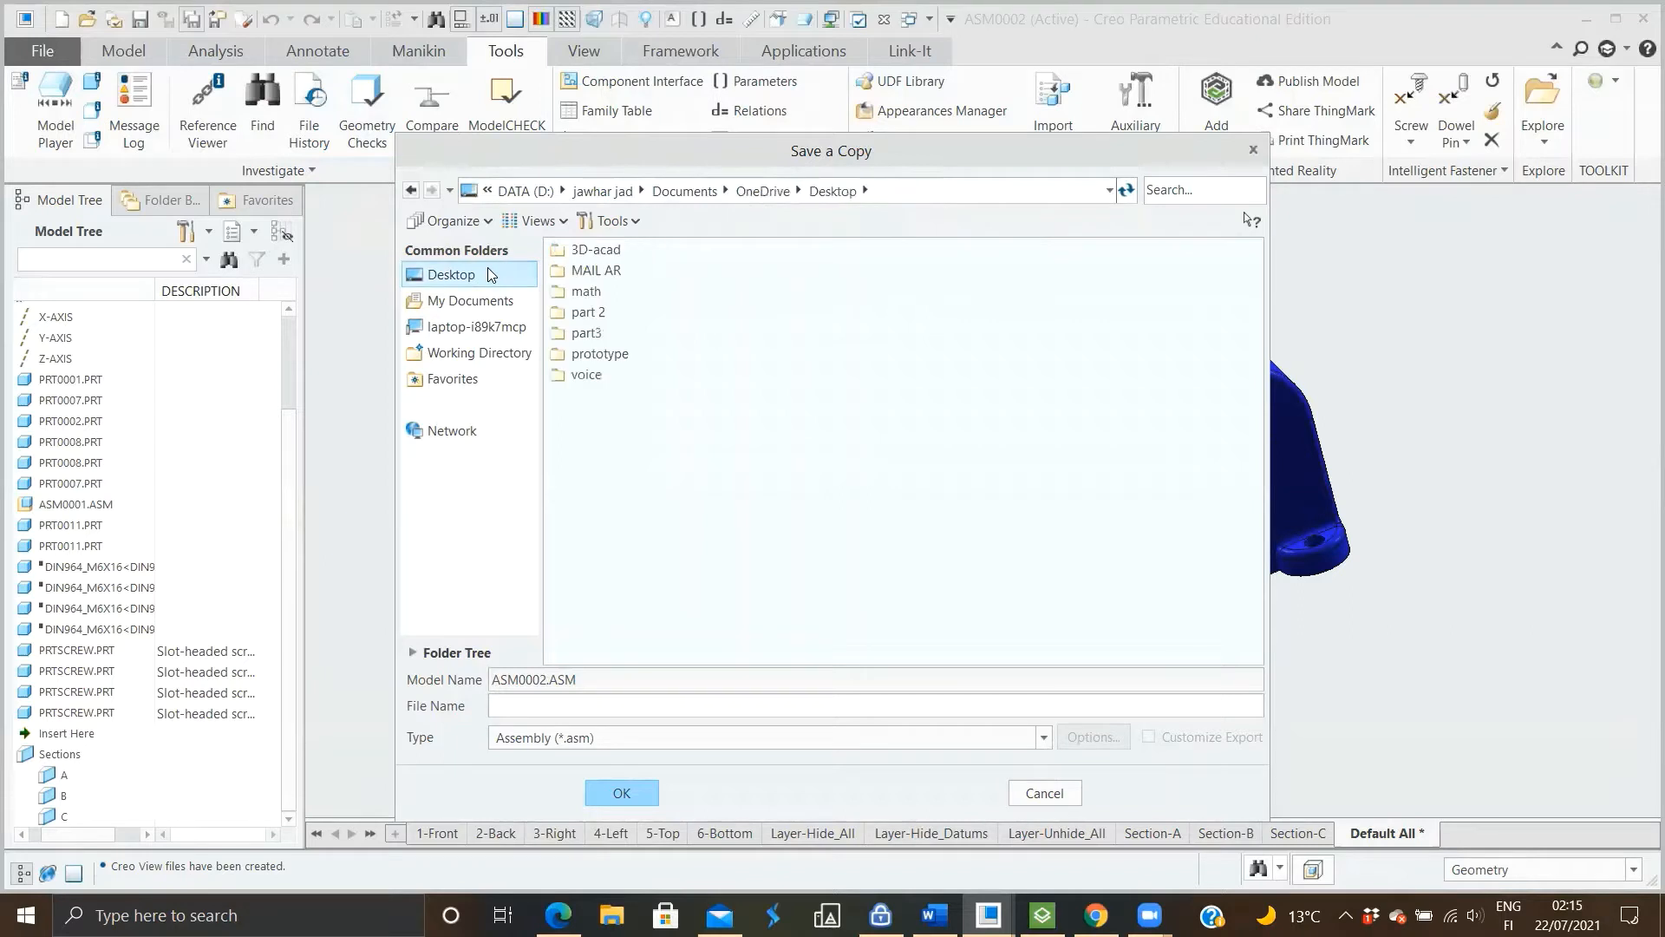
{"action": "double_click", "coordinate": [609, 253]}
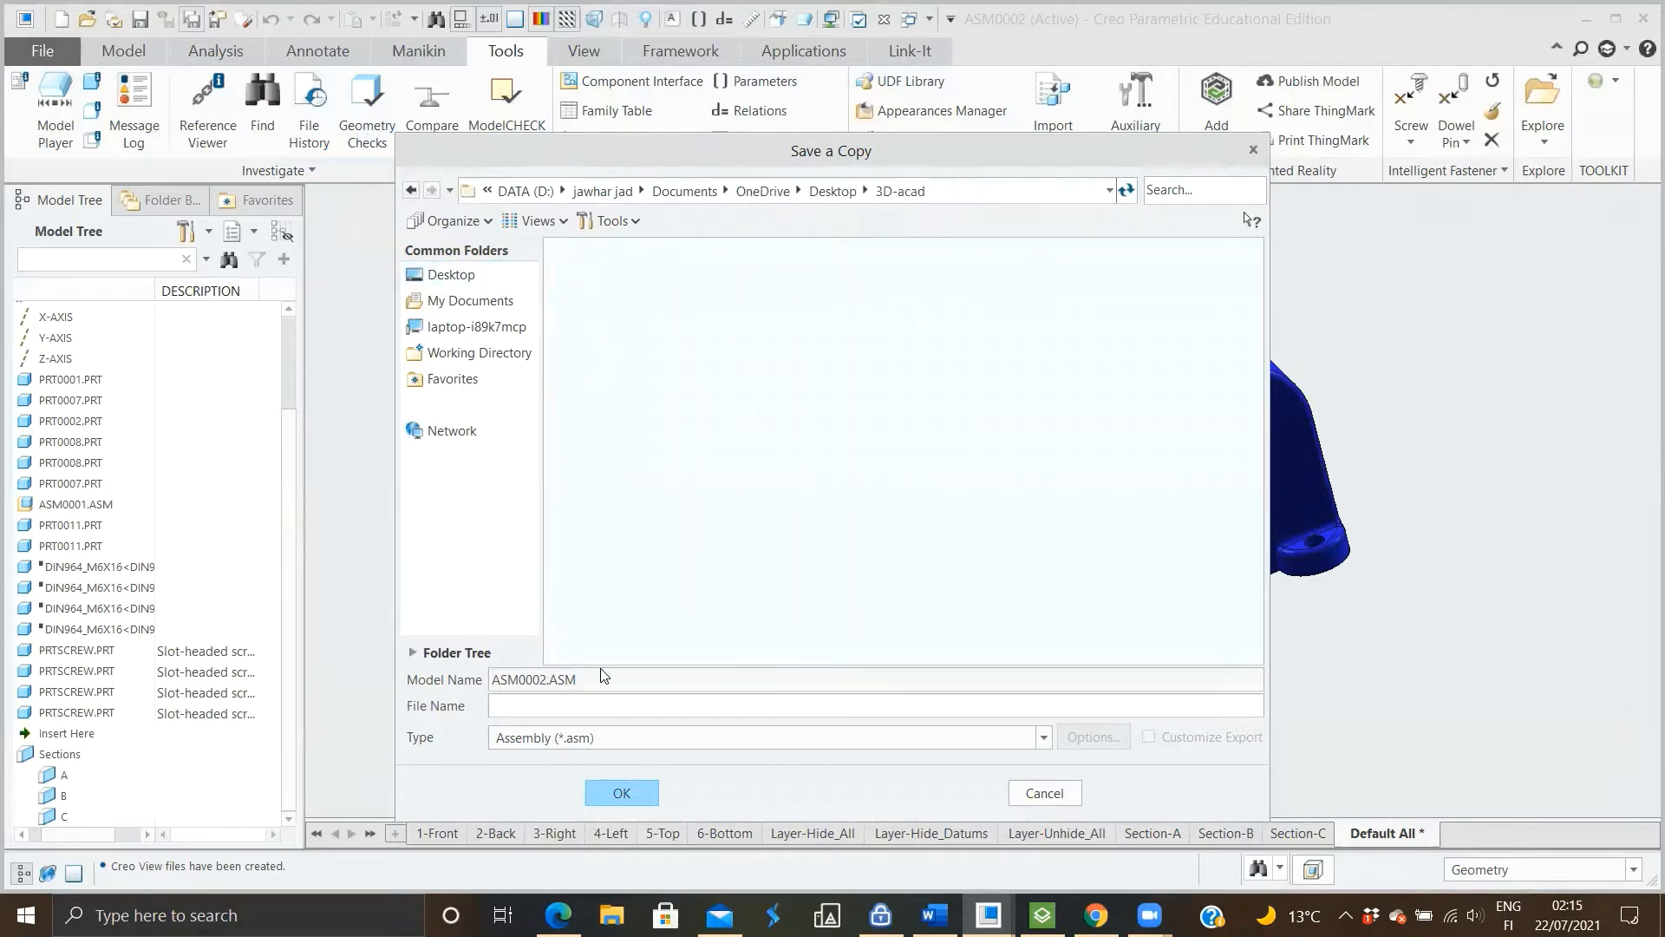
{"action": "left_click", "coordinate": [617, 736]}
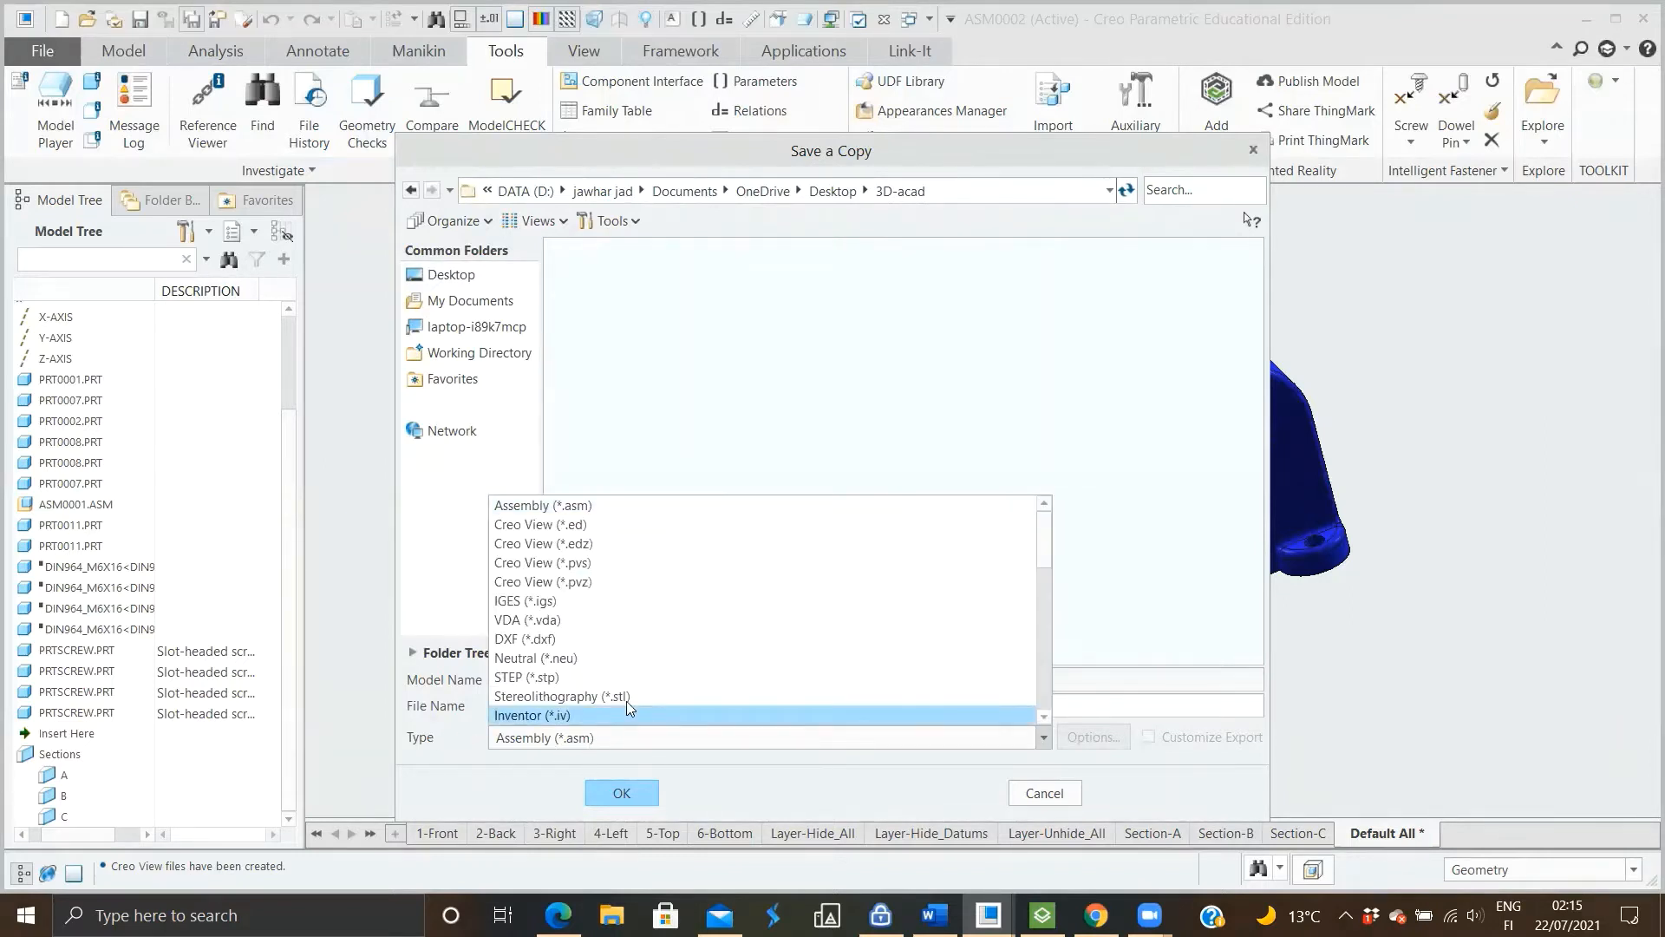
{"action": "left_click", "coordinate": [589, 590]}
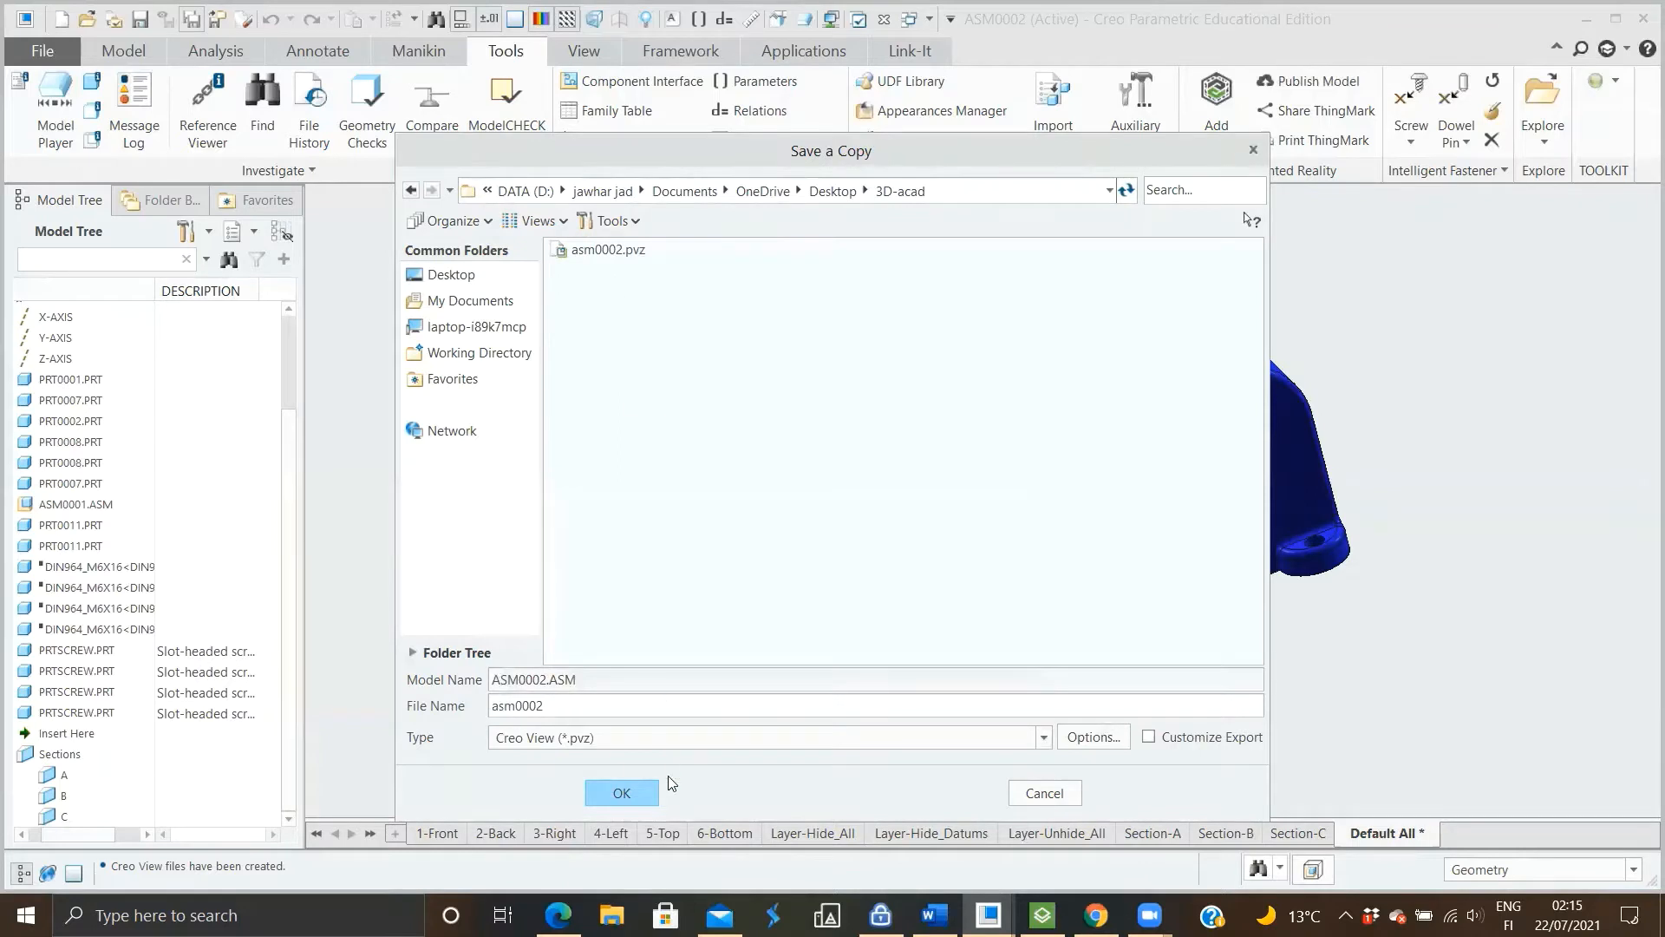
{"action": "left_click", "coordinate": [622, 793]}
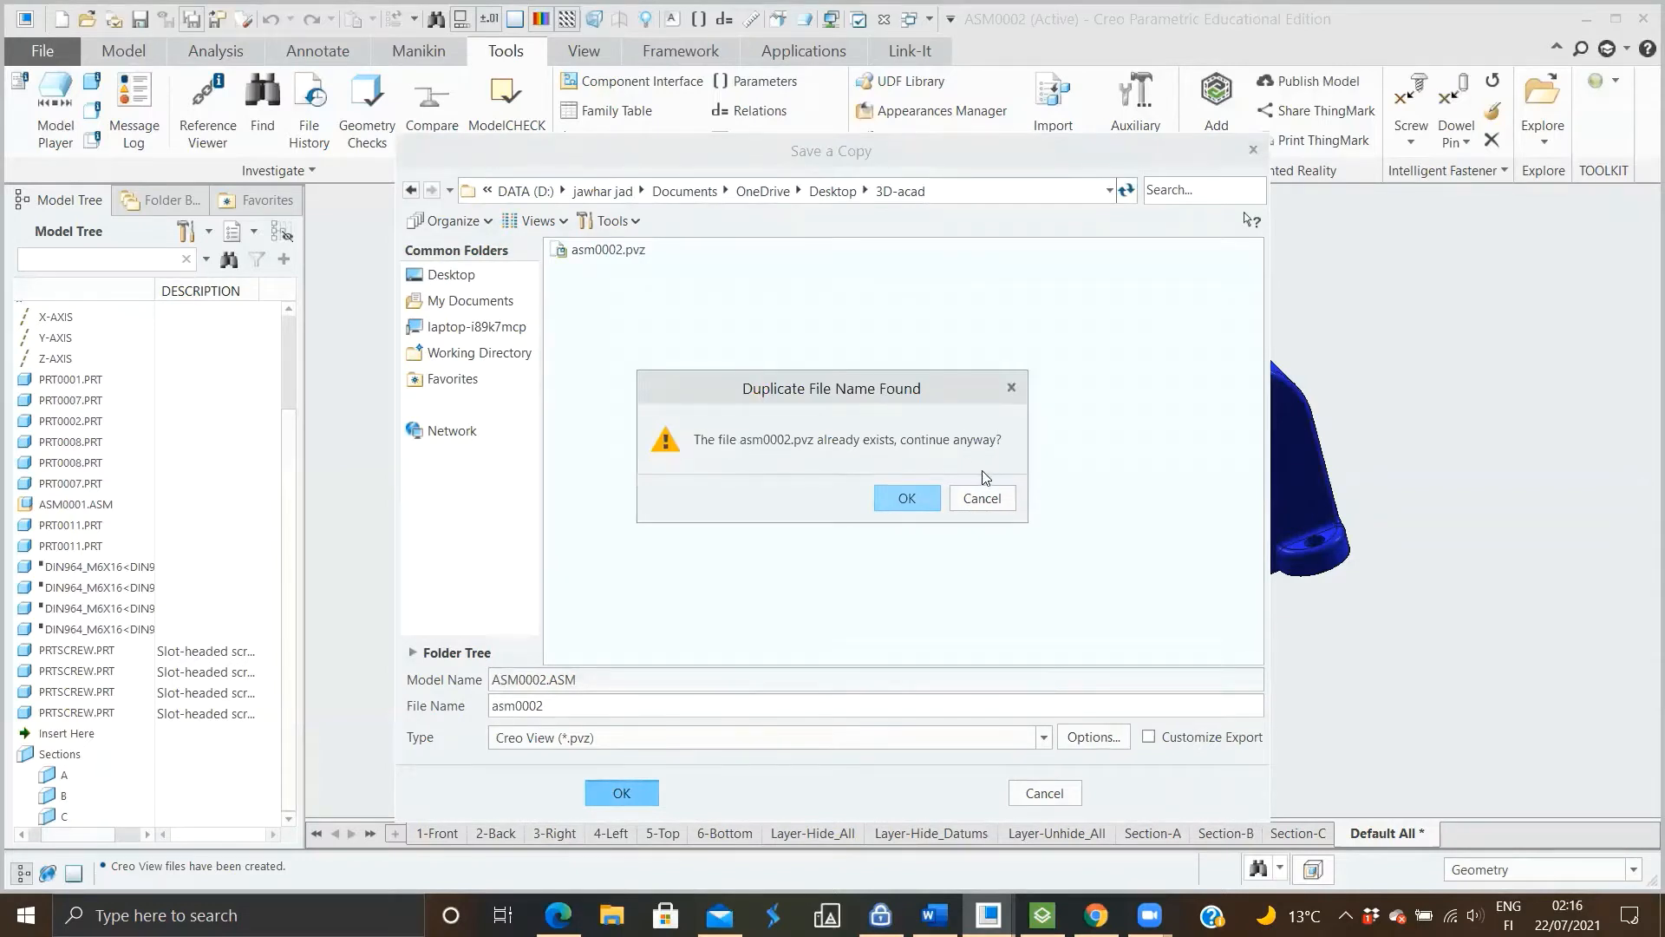
{"action": "left_click", "coordinate": [933, 500]}
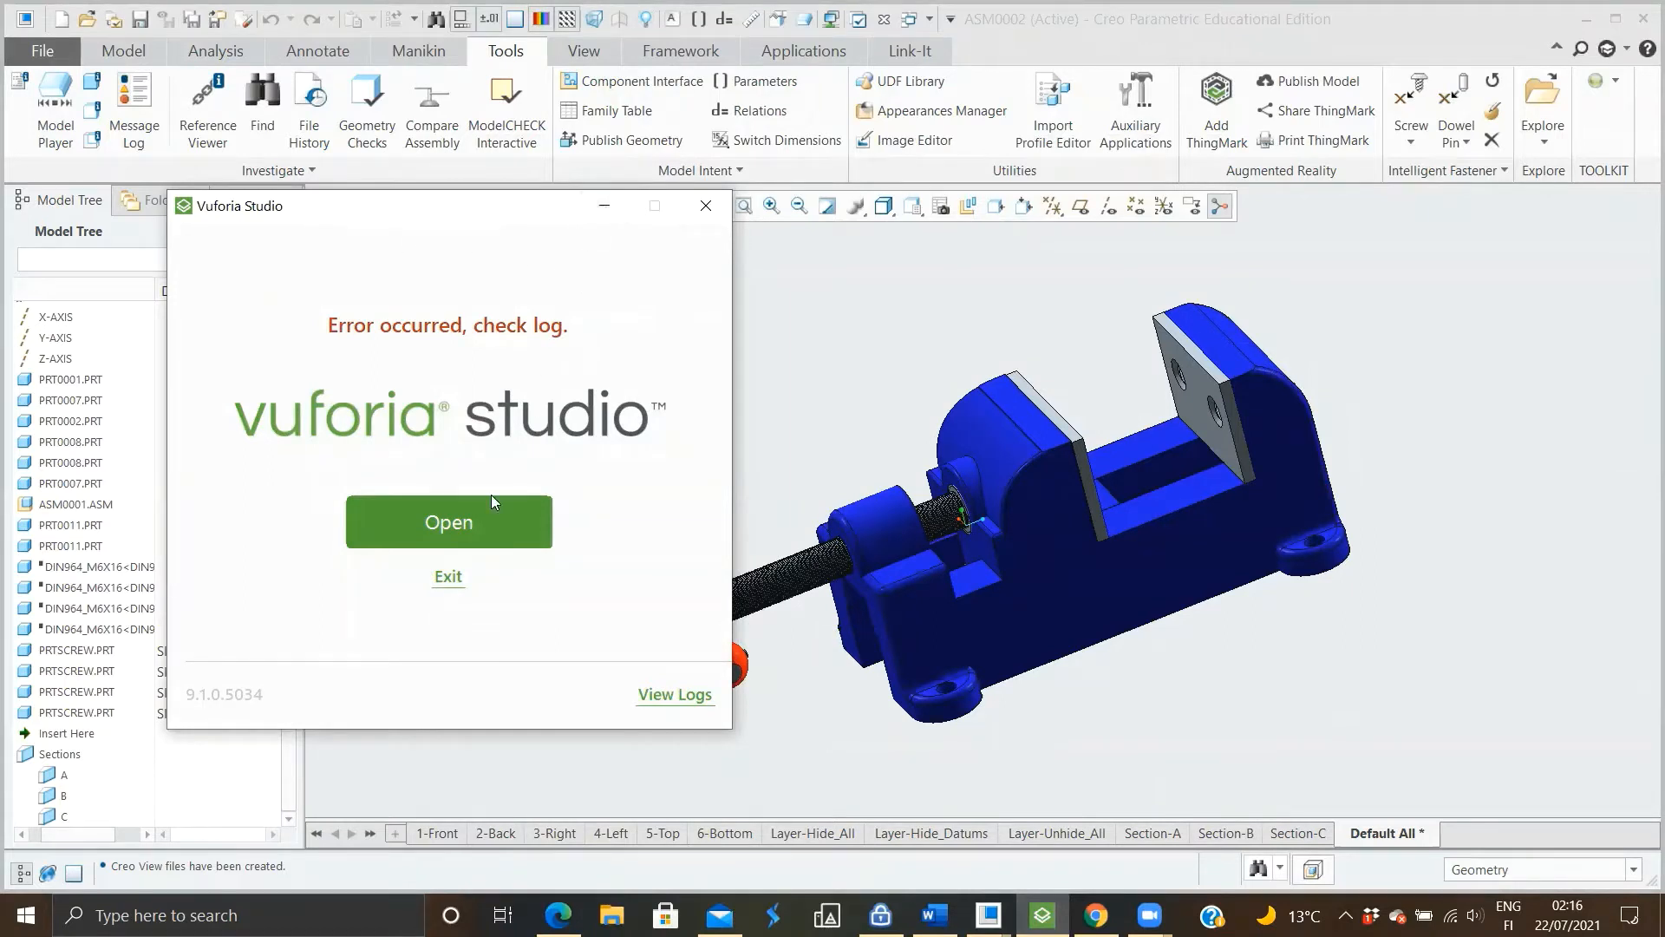
Switch to Vuforia Studio in the browser and create a 3D Eyewear - Default project named test1
{"action": "left_click", "coordinate": [605, 206]}
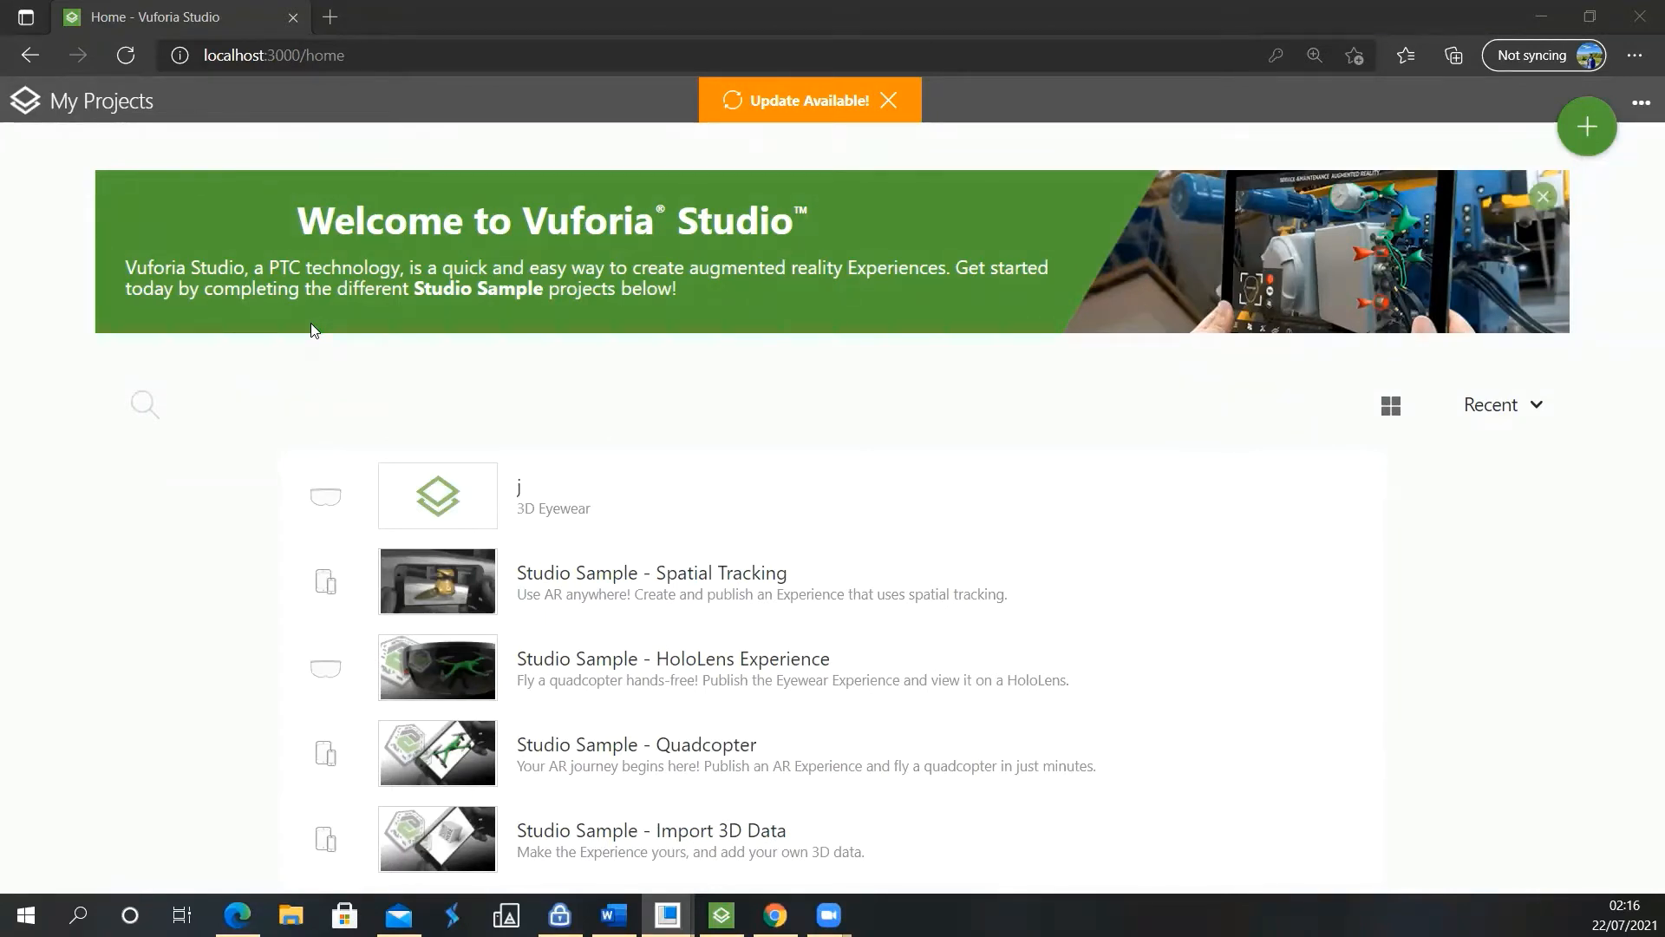
{"action": "left_click", "coordinate": [1575, 132]}
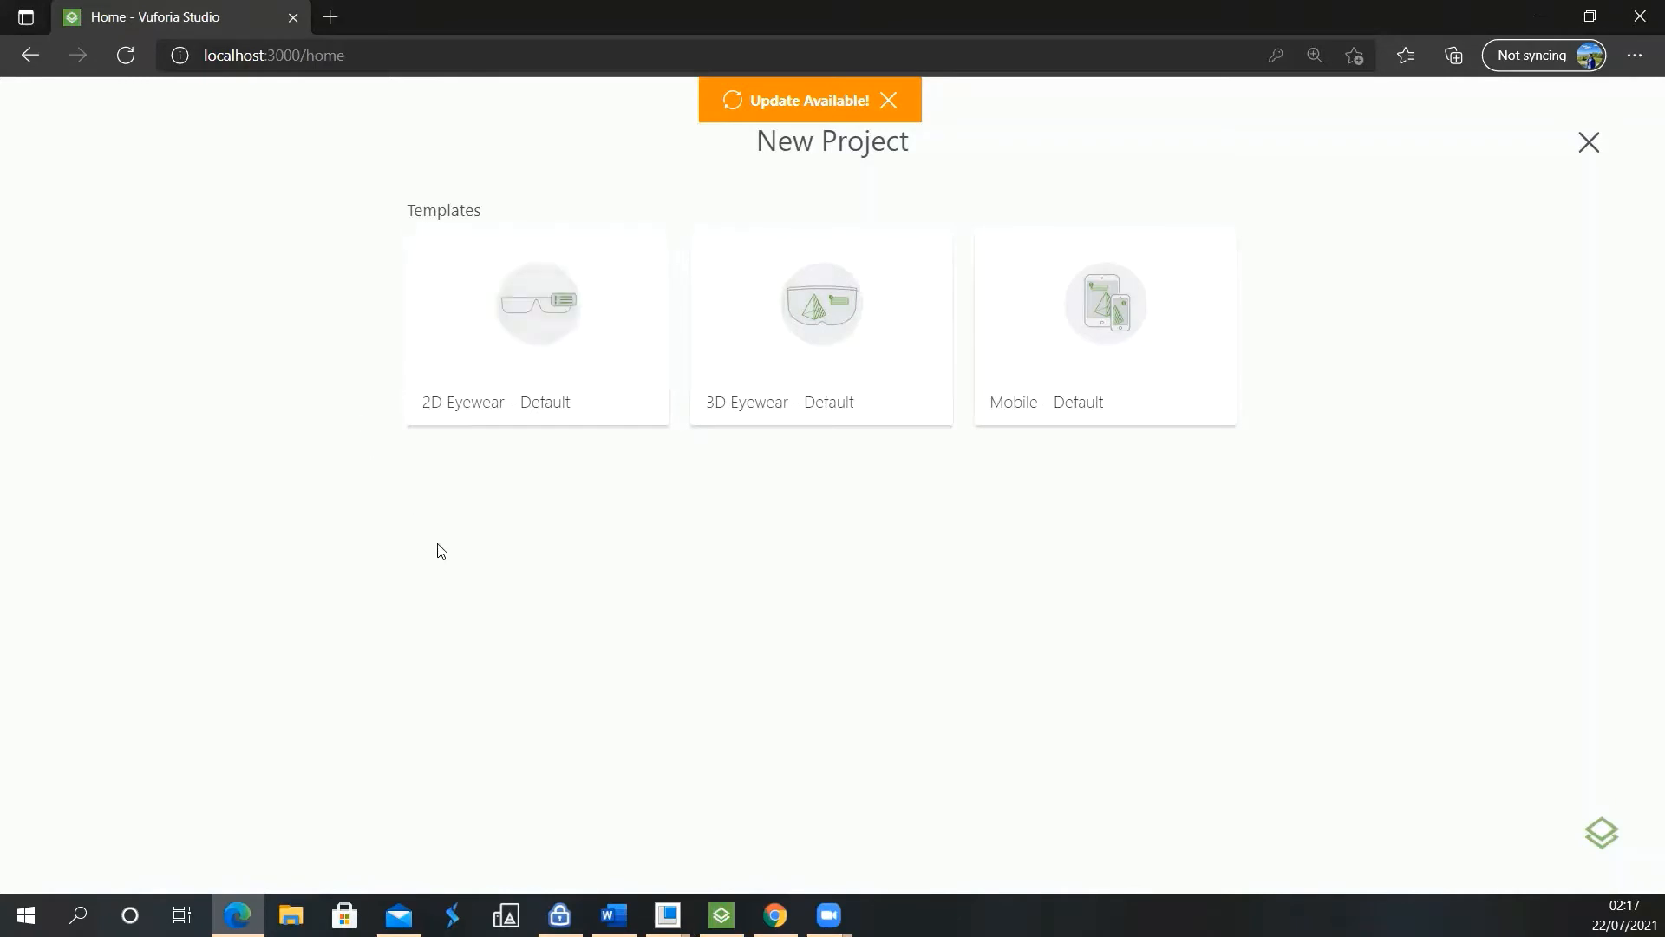
{"action": "mouse_move", "coordinate": [840, 365]}
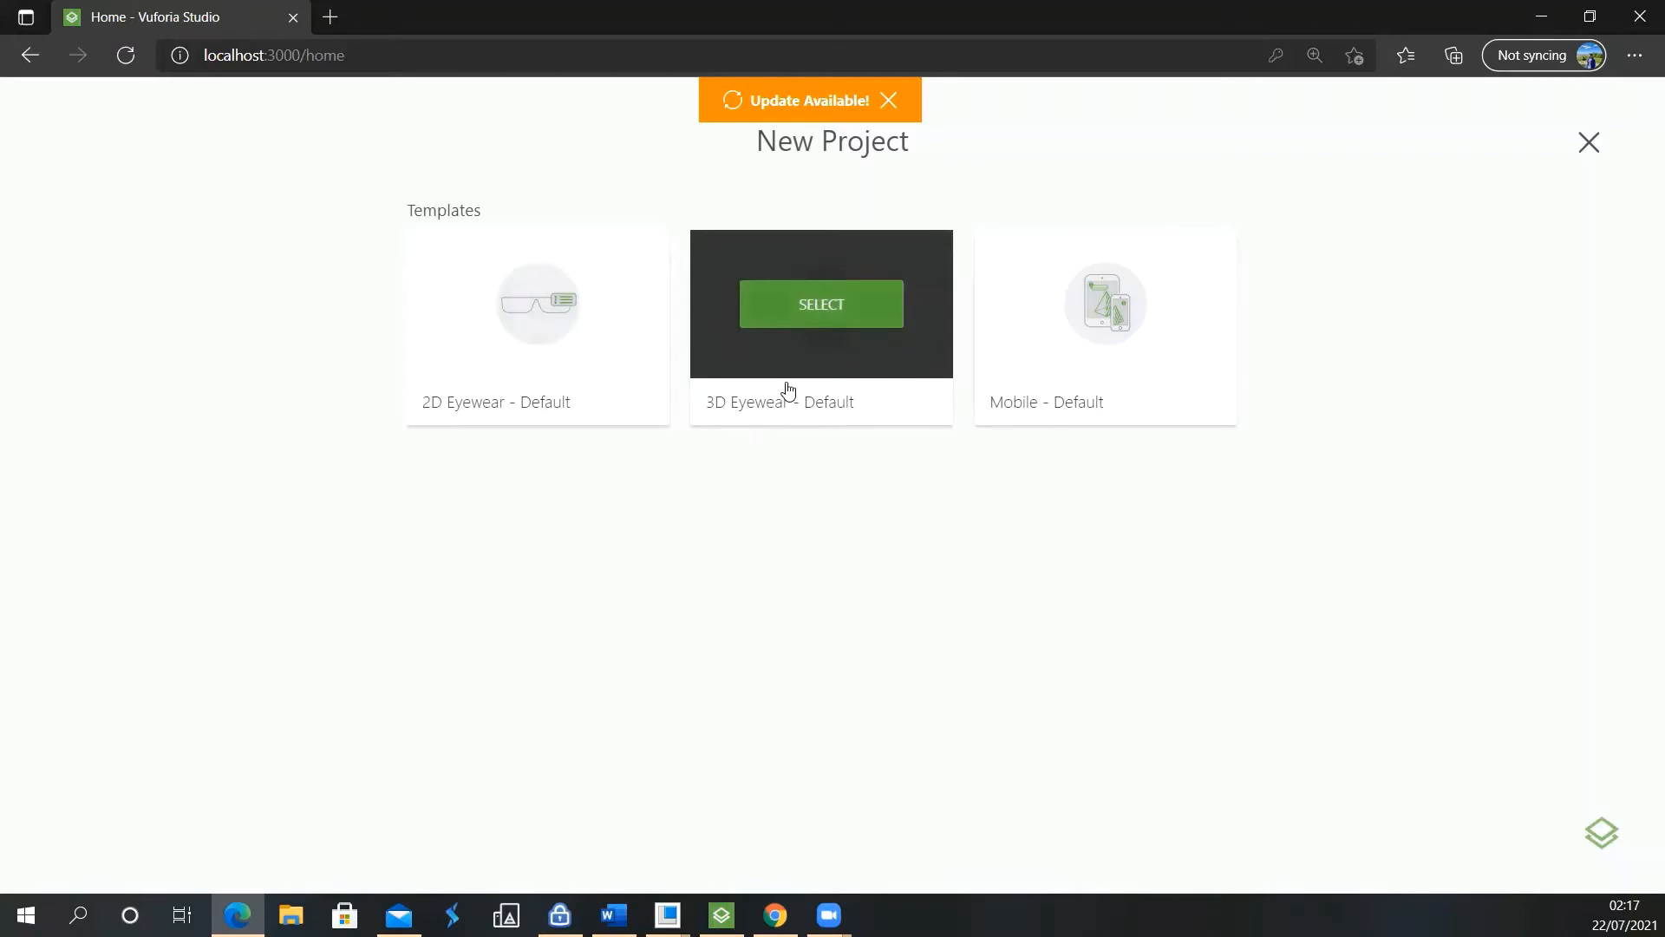
{"action": "left_click", "coordinate": [792, 318]}
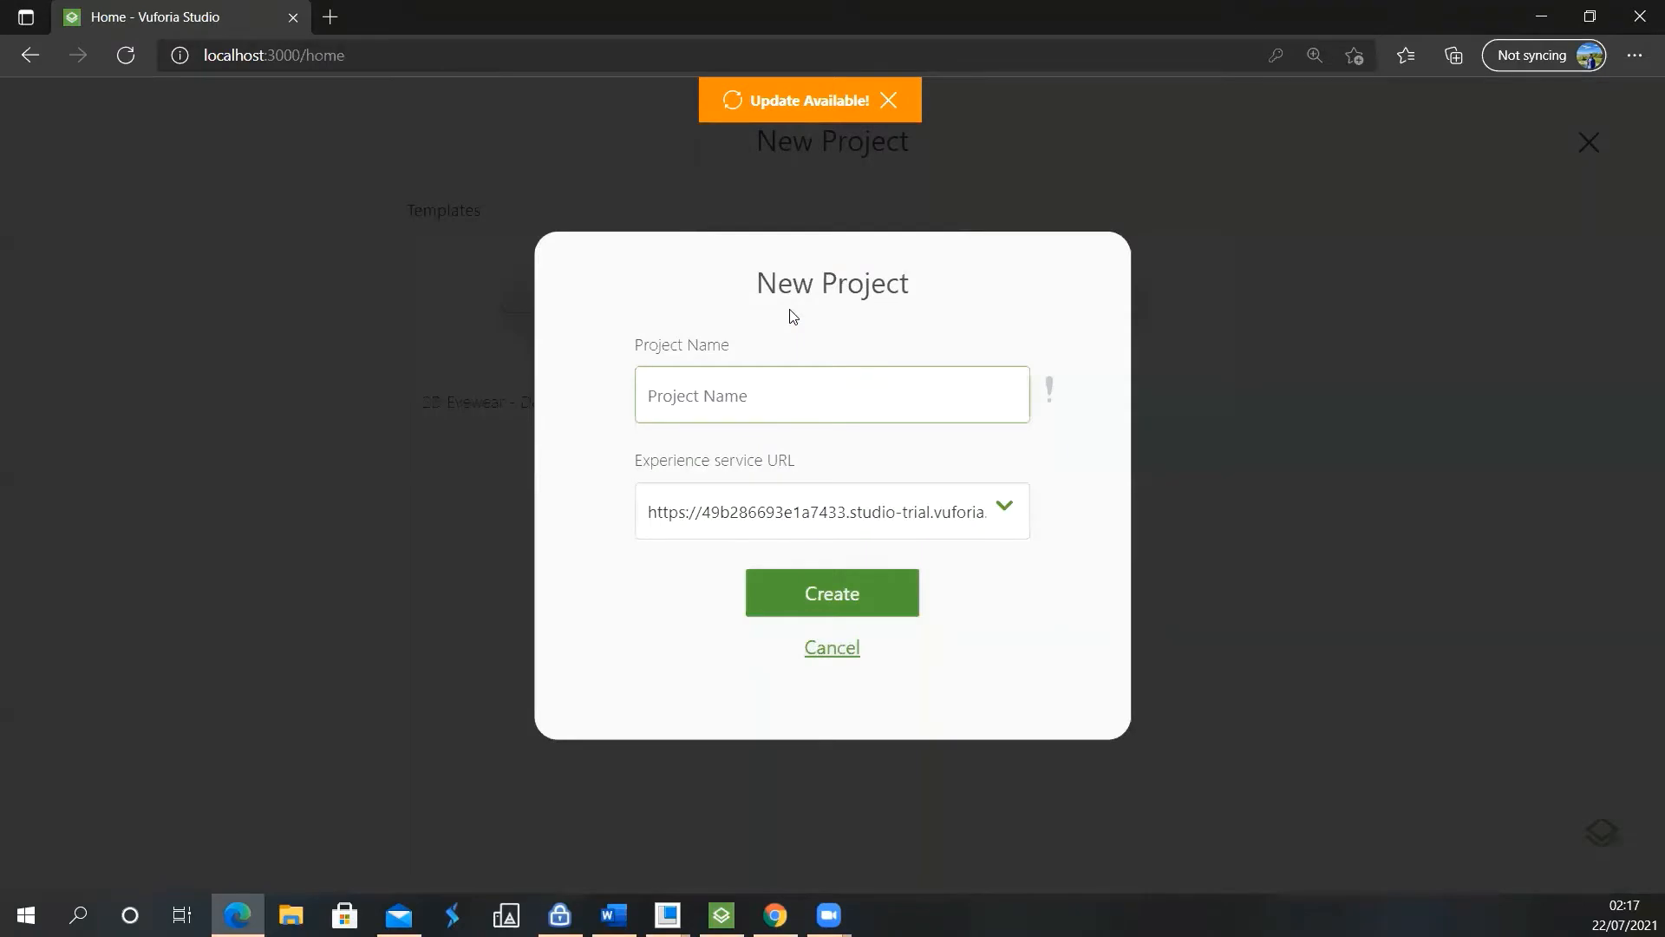
{"action": "left_click", "coordinate": [708, 396]}
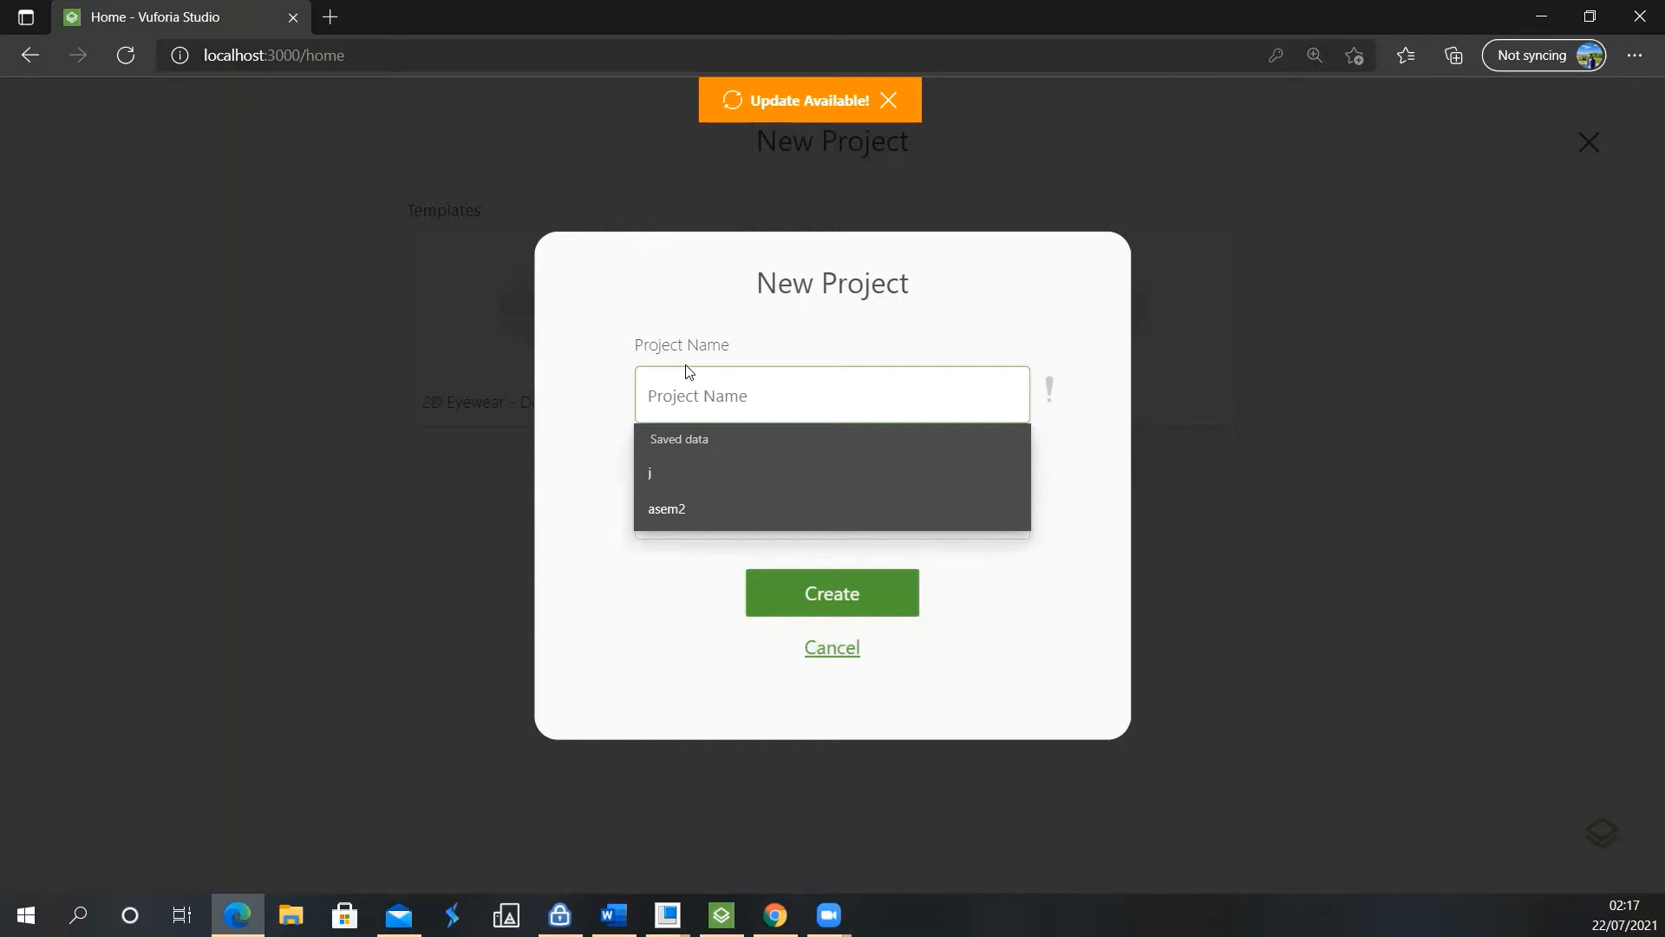
{"action": "type", "text": "test1"}
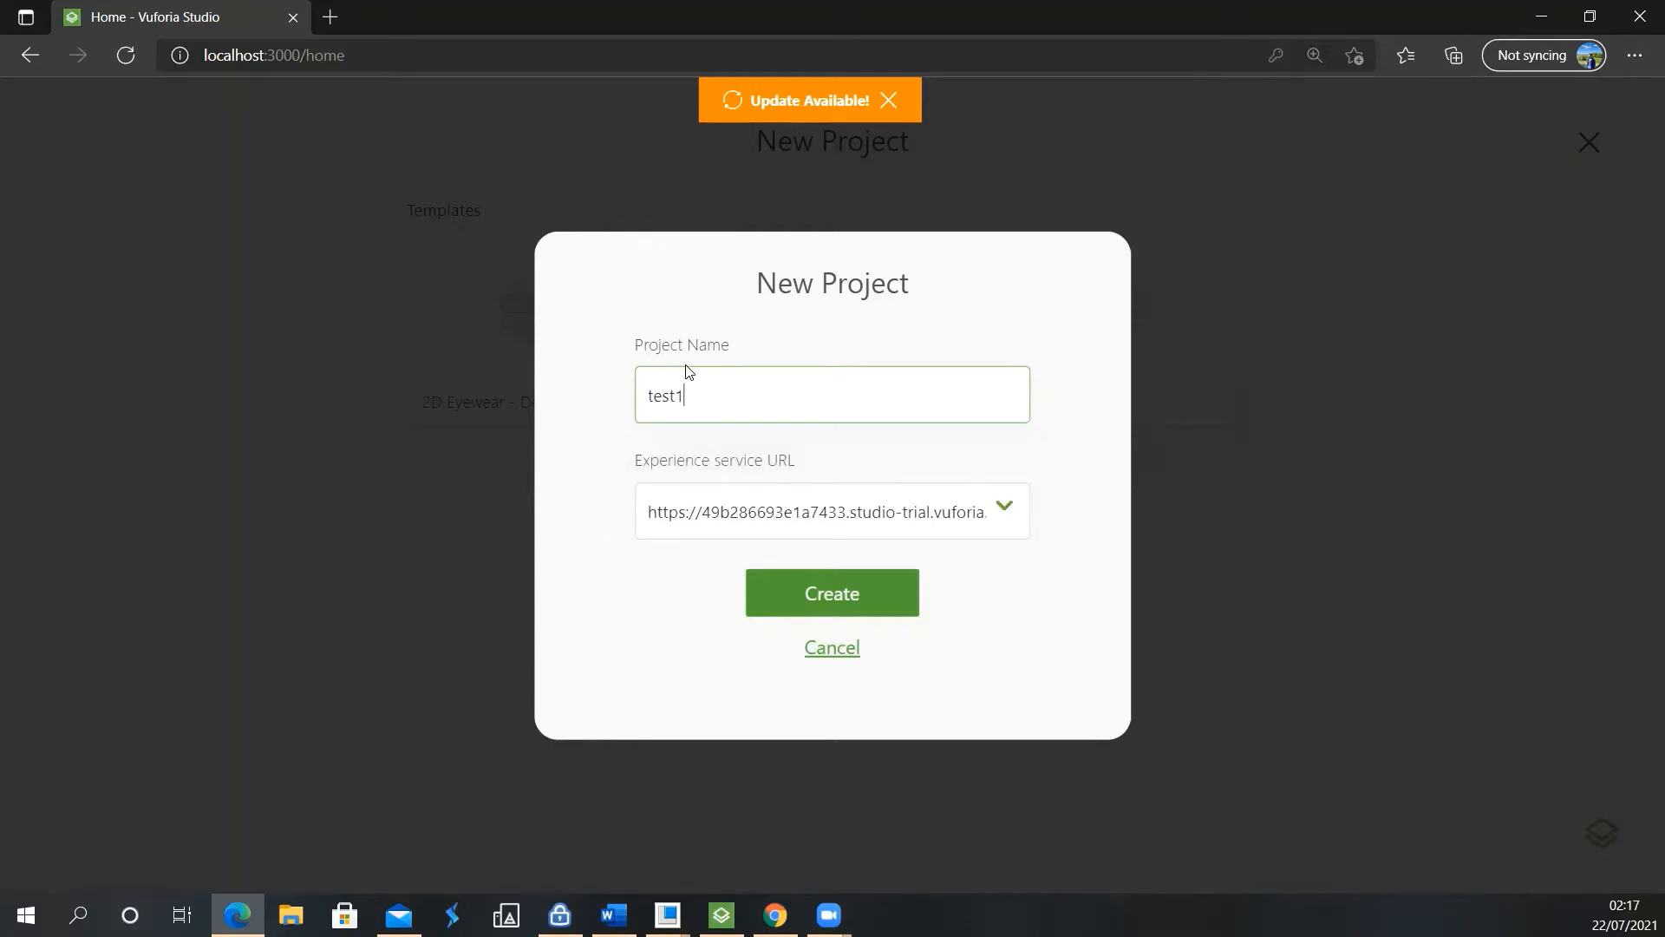
{"action": "left_click", "coordinate": [878, 595]}
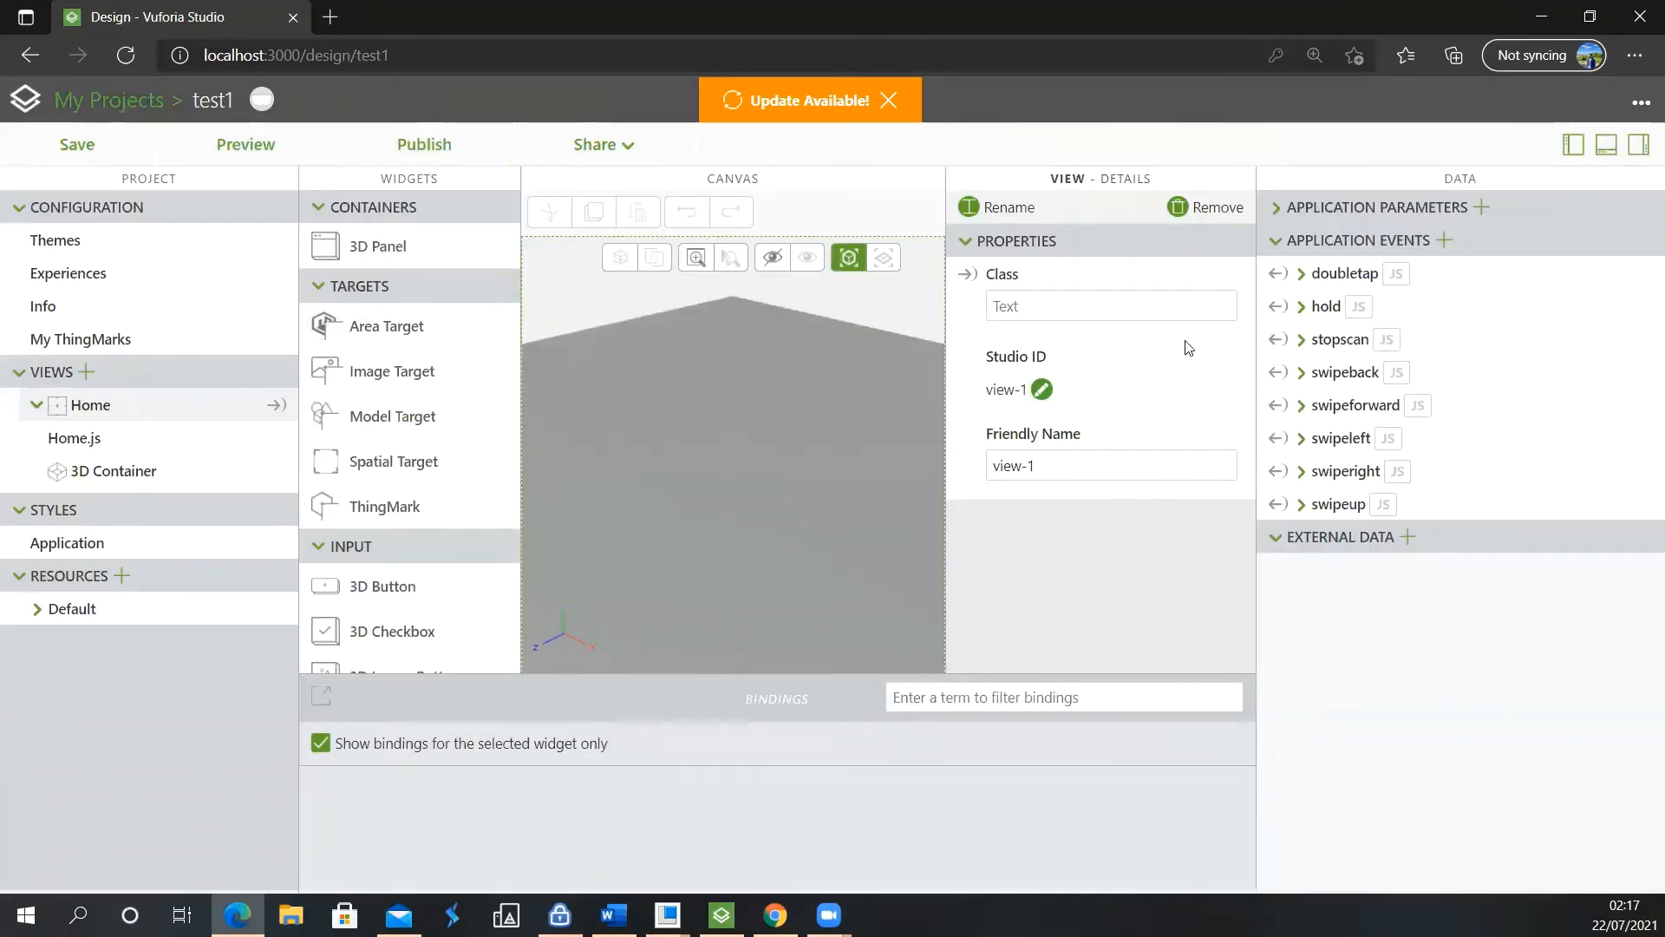
Enlarge the design canvas by narrowing the Data and Project panes and shortening the Bindings pane
{"action": "left_click_drag", "start_coordinate": [1260, 328], "coordinate": [1475, 340]}
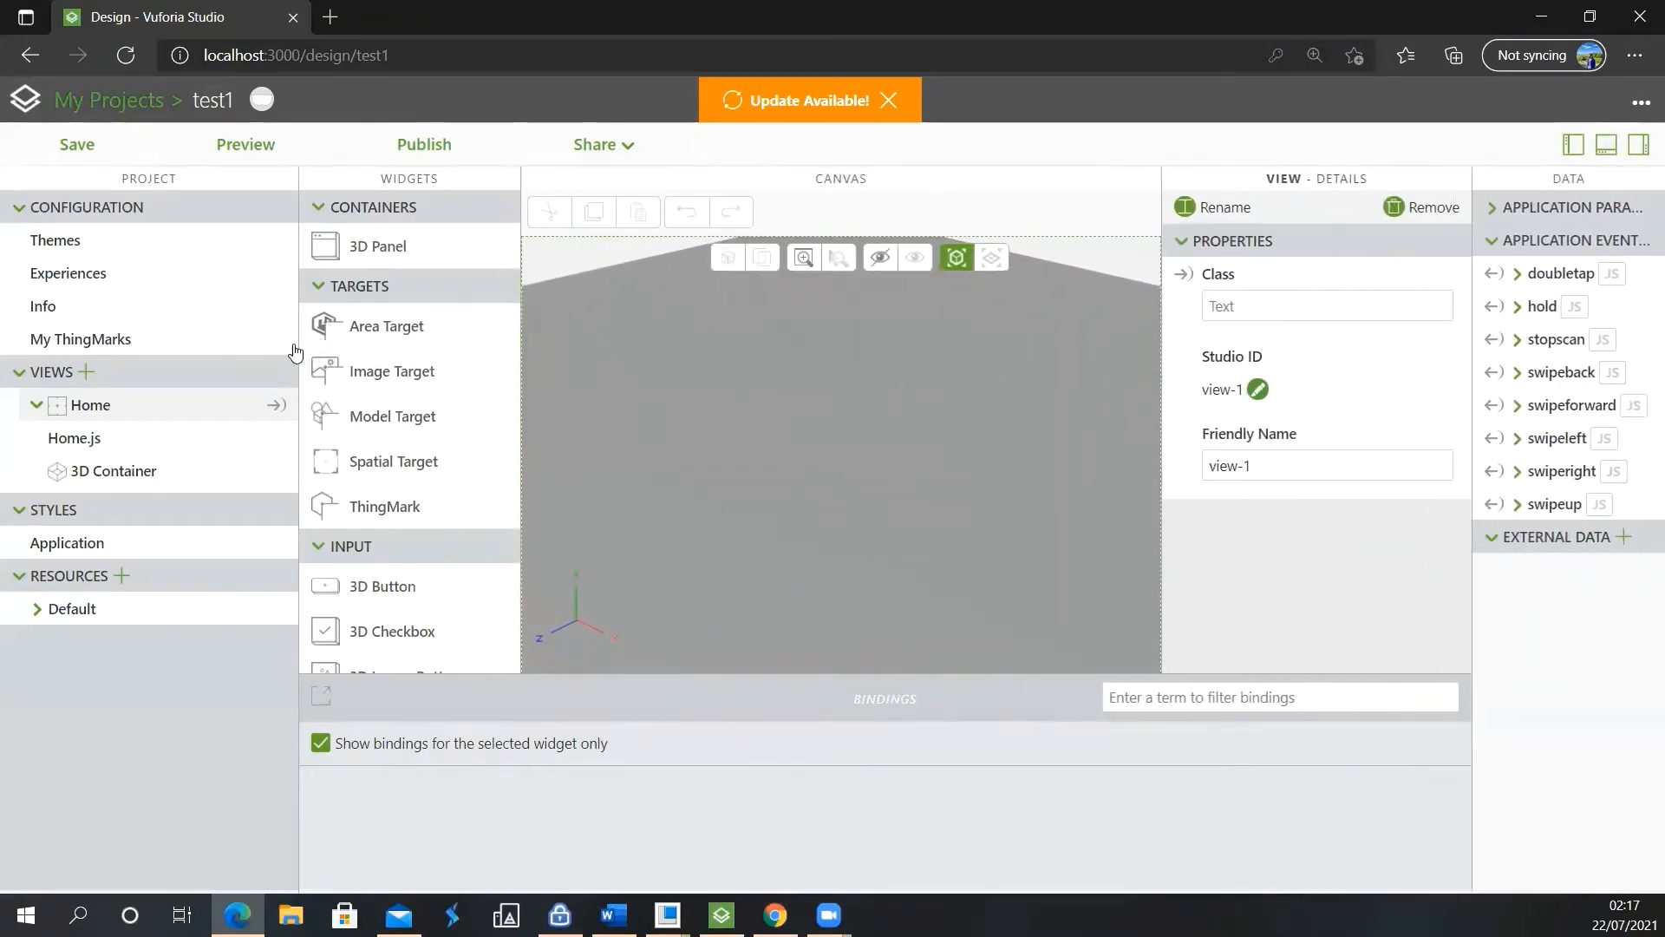
{"action": "left_click_drag", "start_coordinate": [290, 335], "coordinate": [184, 339]}
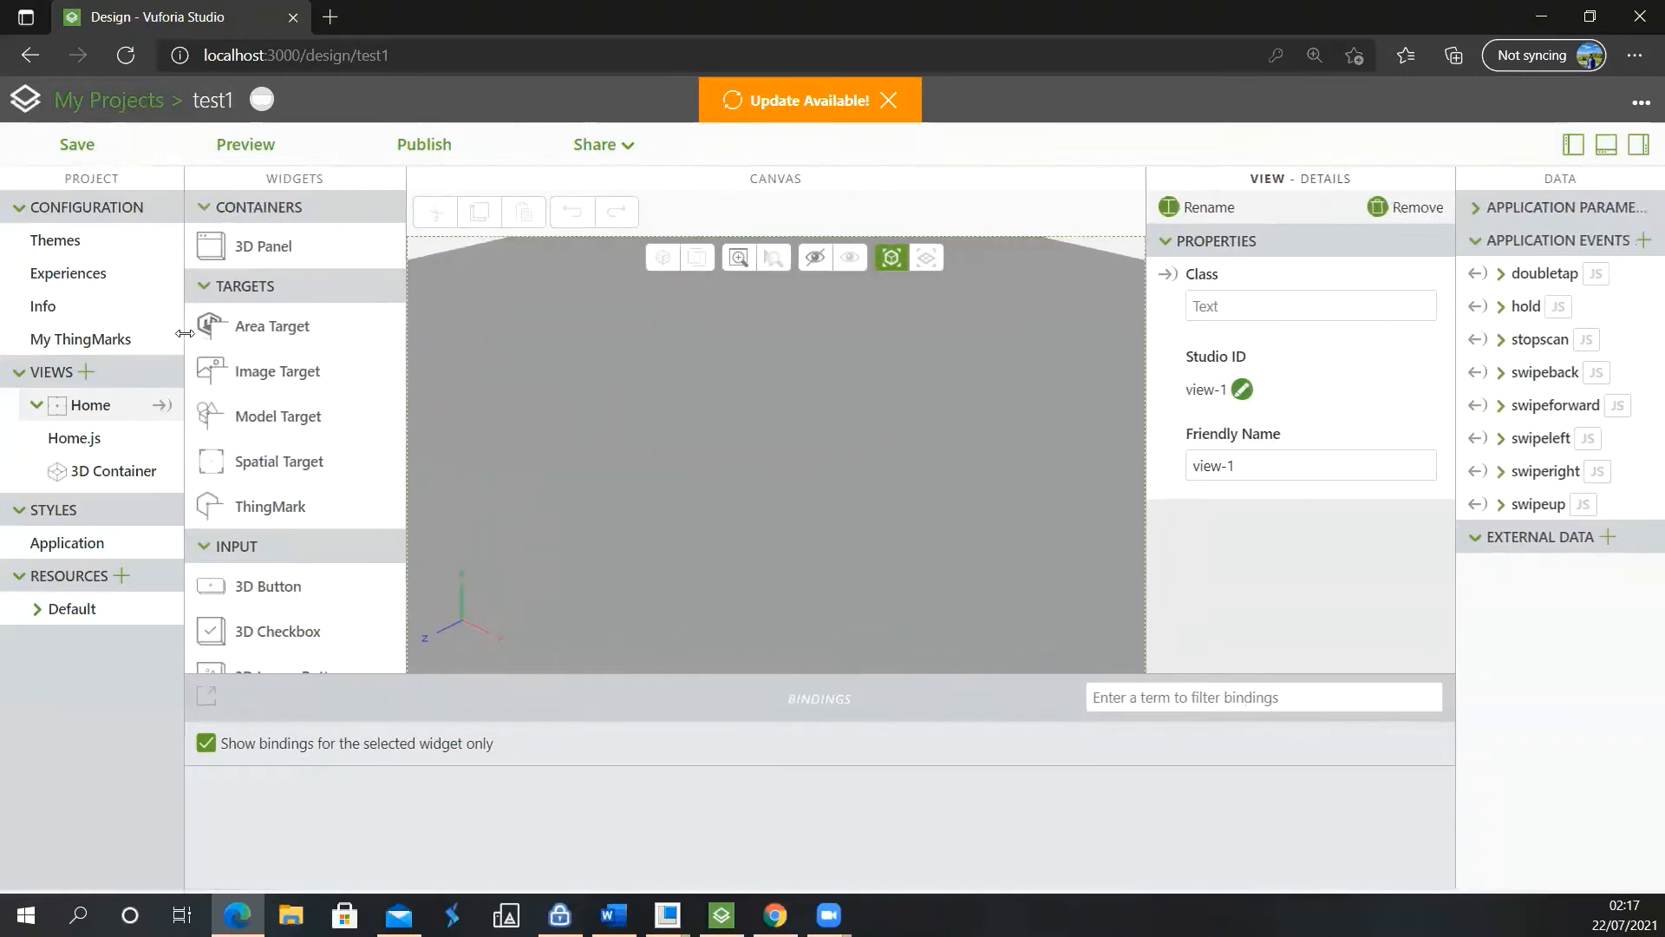
{"action": "scroll", "coordinate": [789, 550], "scroll_direction": "down", "scroll_amount": 2}
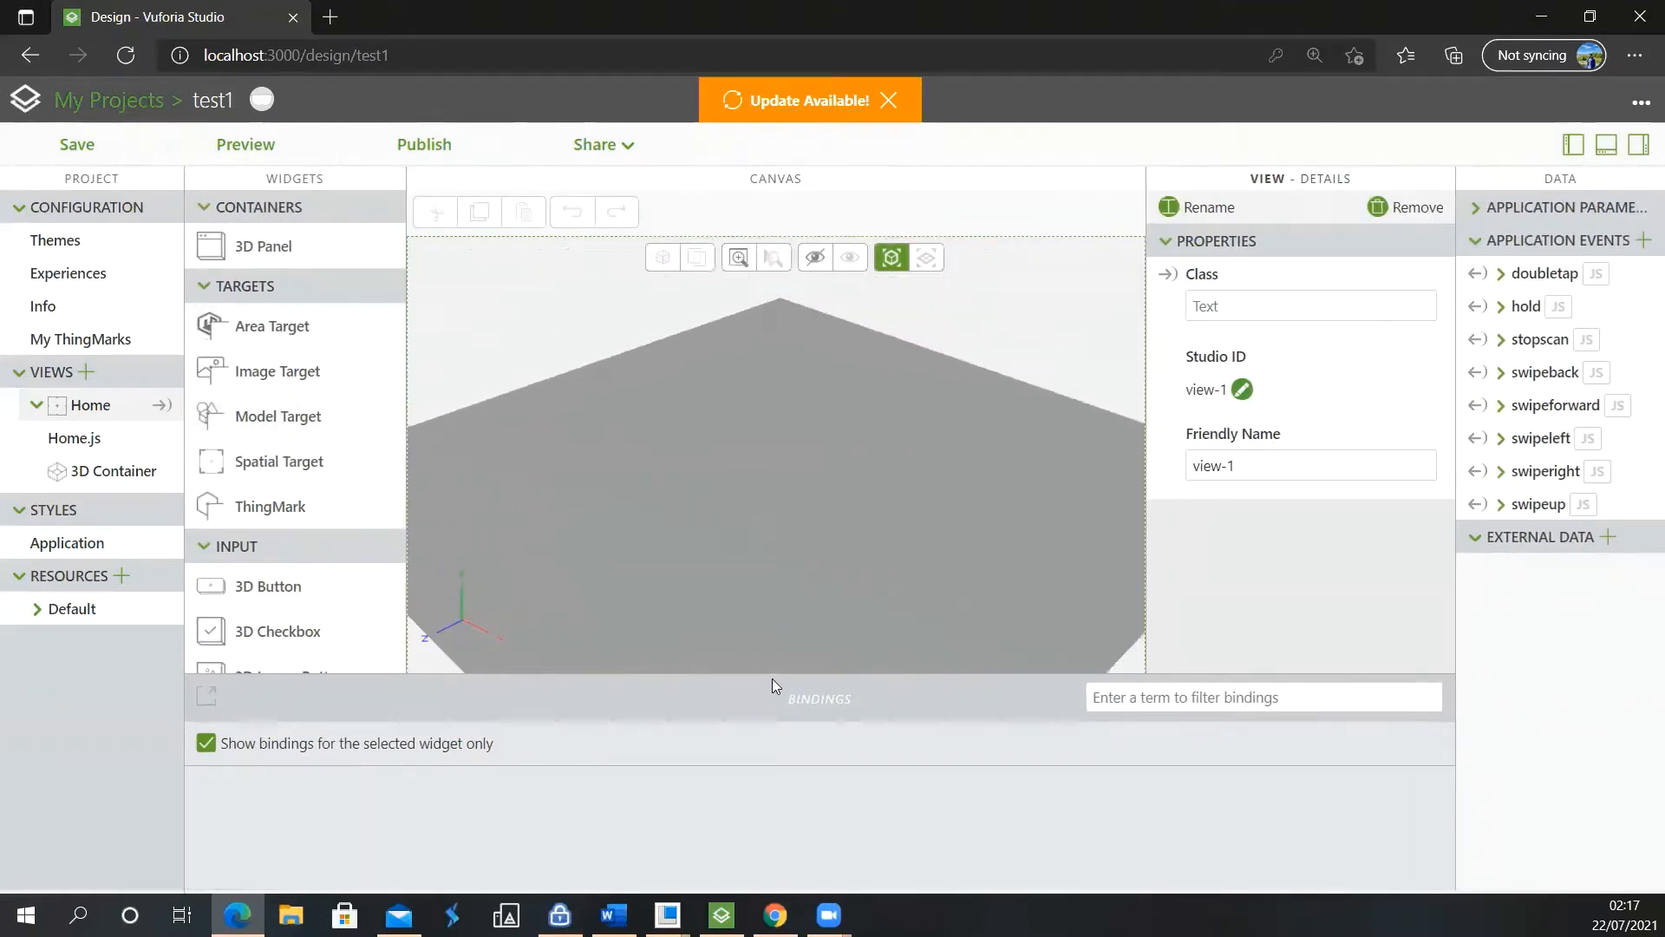
{"action": "left_click_drag", "start_coordinate": [772, 674], "coordinate": [763, 753]}
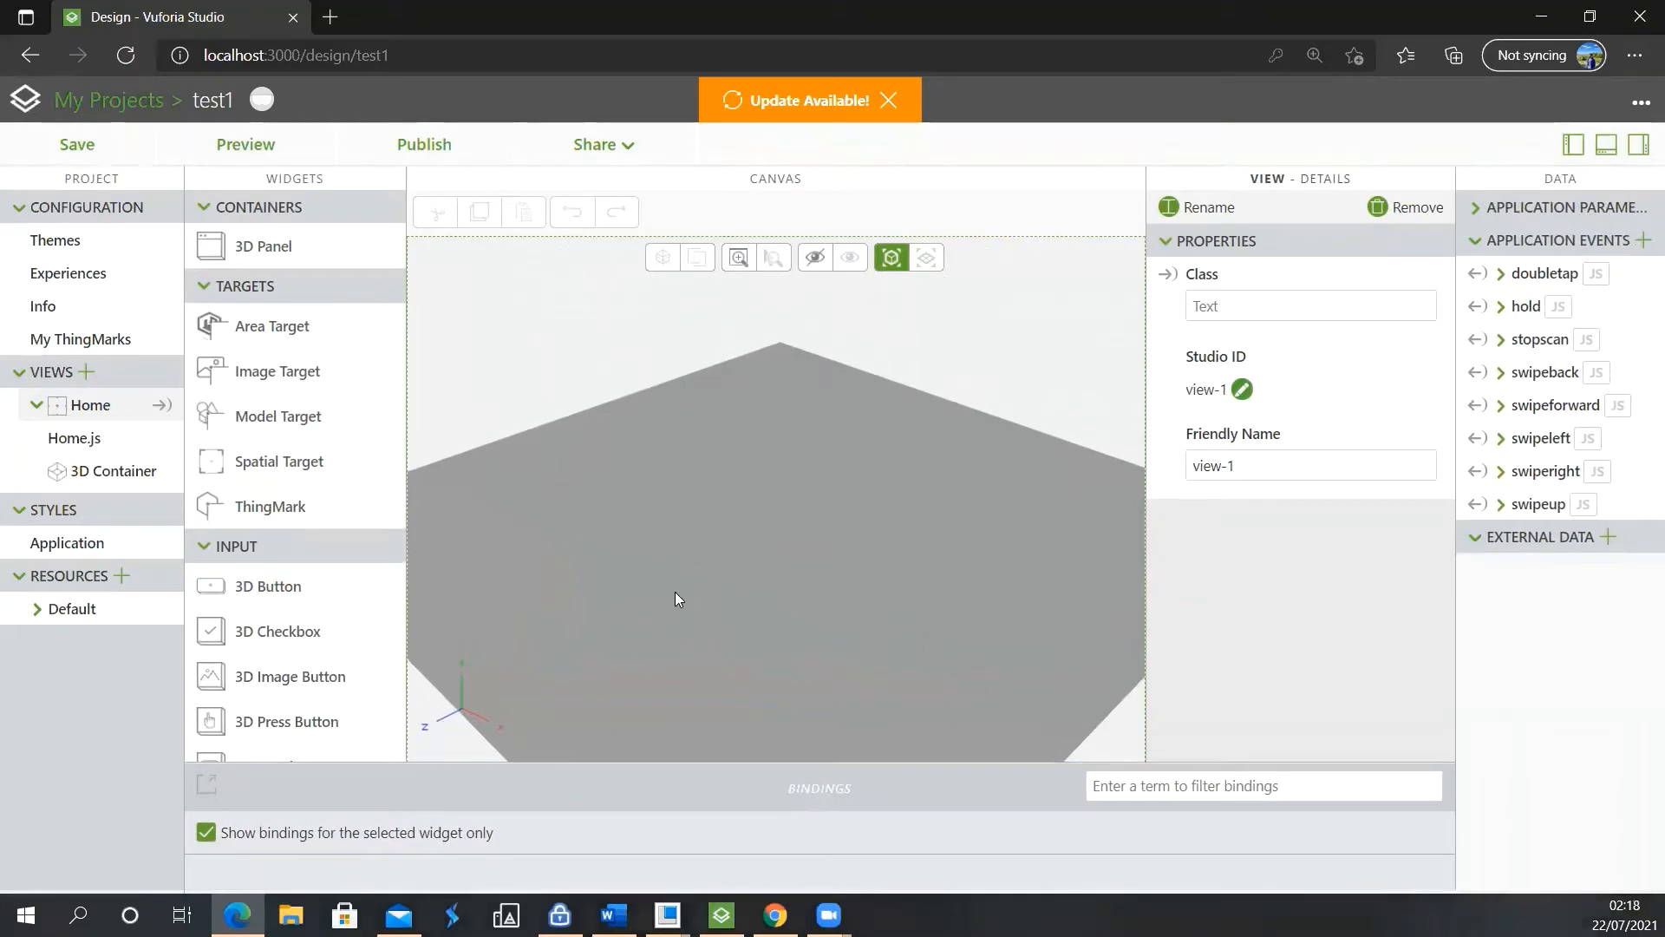
Examine the empty 3D canvas from different distances and viewing angles
{"action": "scroll", "coordinate": [678, 598], "scroll_direction": "up", "scroll_amount": 2}
{"action": "scroll", "coordinate": [776, 573], "scroll_direction": "down", "scroll_amount": 3}
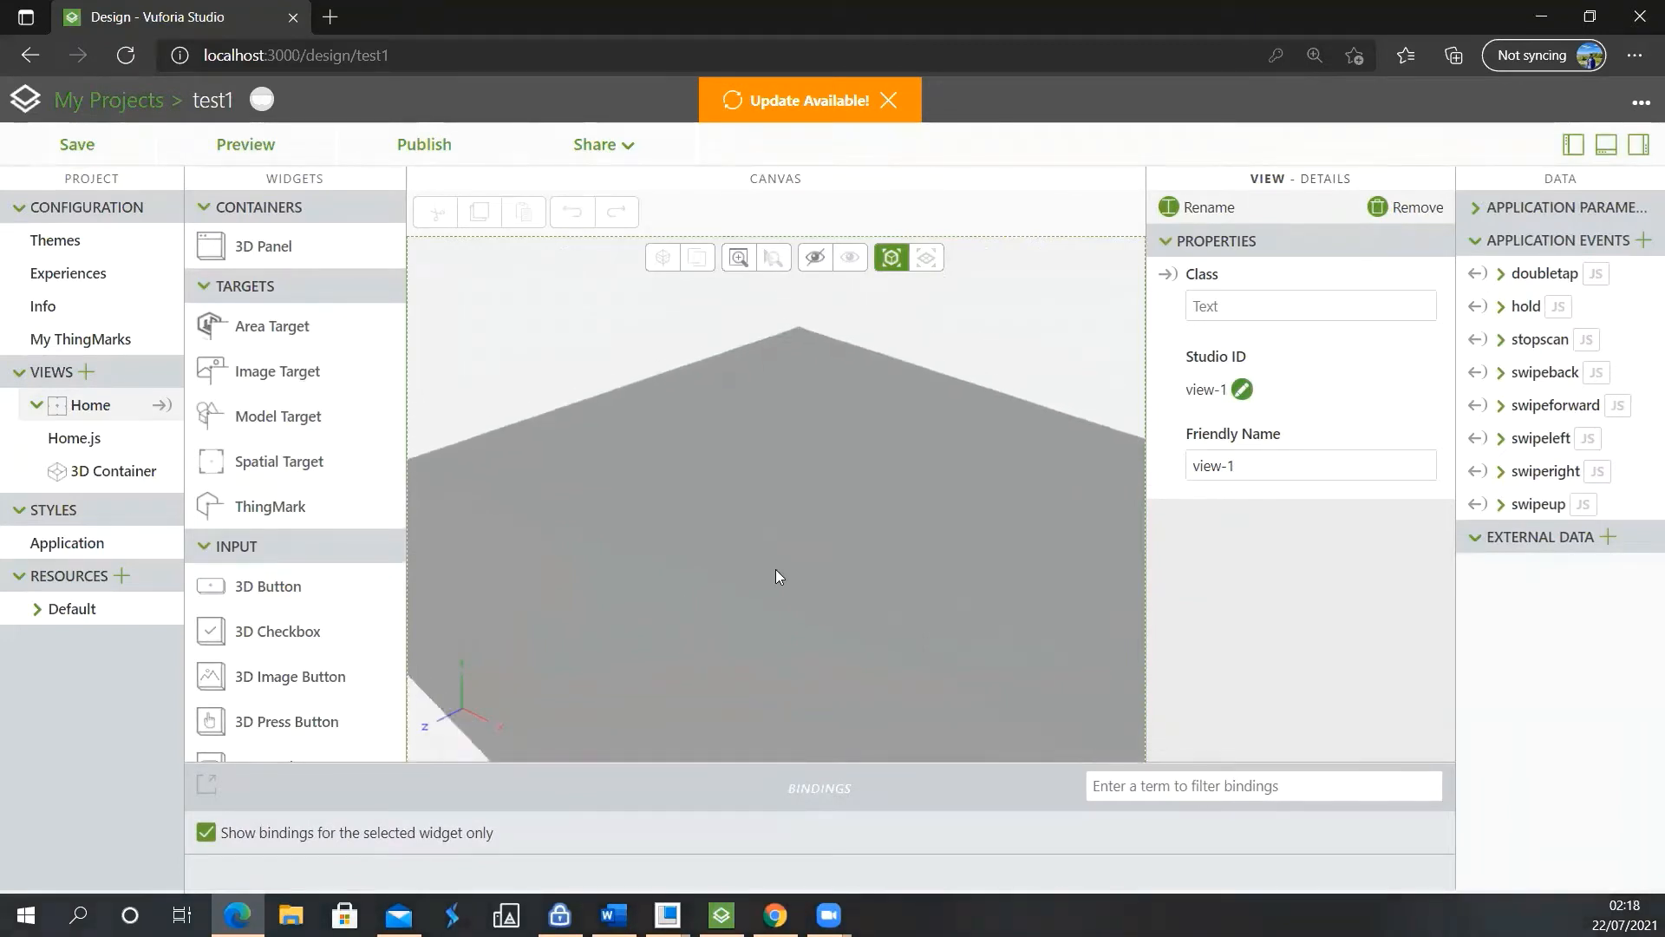
{"action": "left_click_drag", "start_coordinate": [817, 546], "coordinate": [749, 550]}
{"action": "scroll", "coordinate": [746, 543], "scroll_direction": "down", "scroll_amount": 2}
{"action": "scroll", "coordinate": [746, 543], "scroll_direction": "up", "scroll_amount": 5}
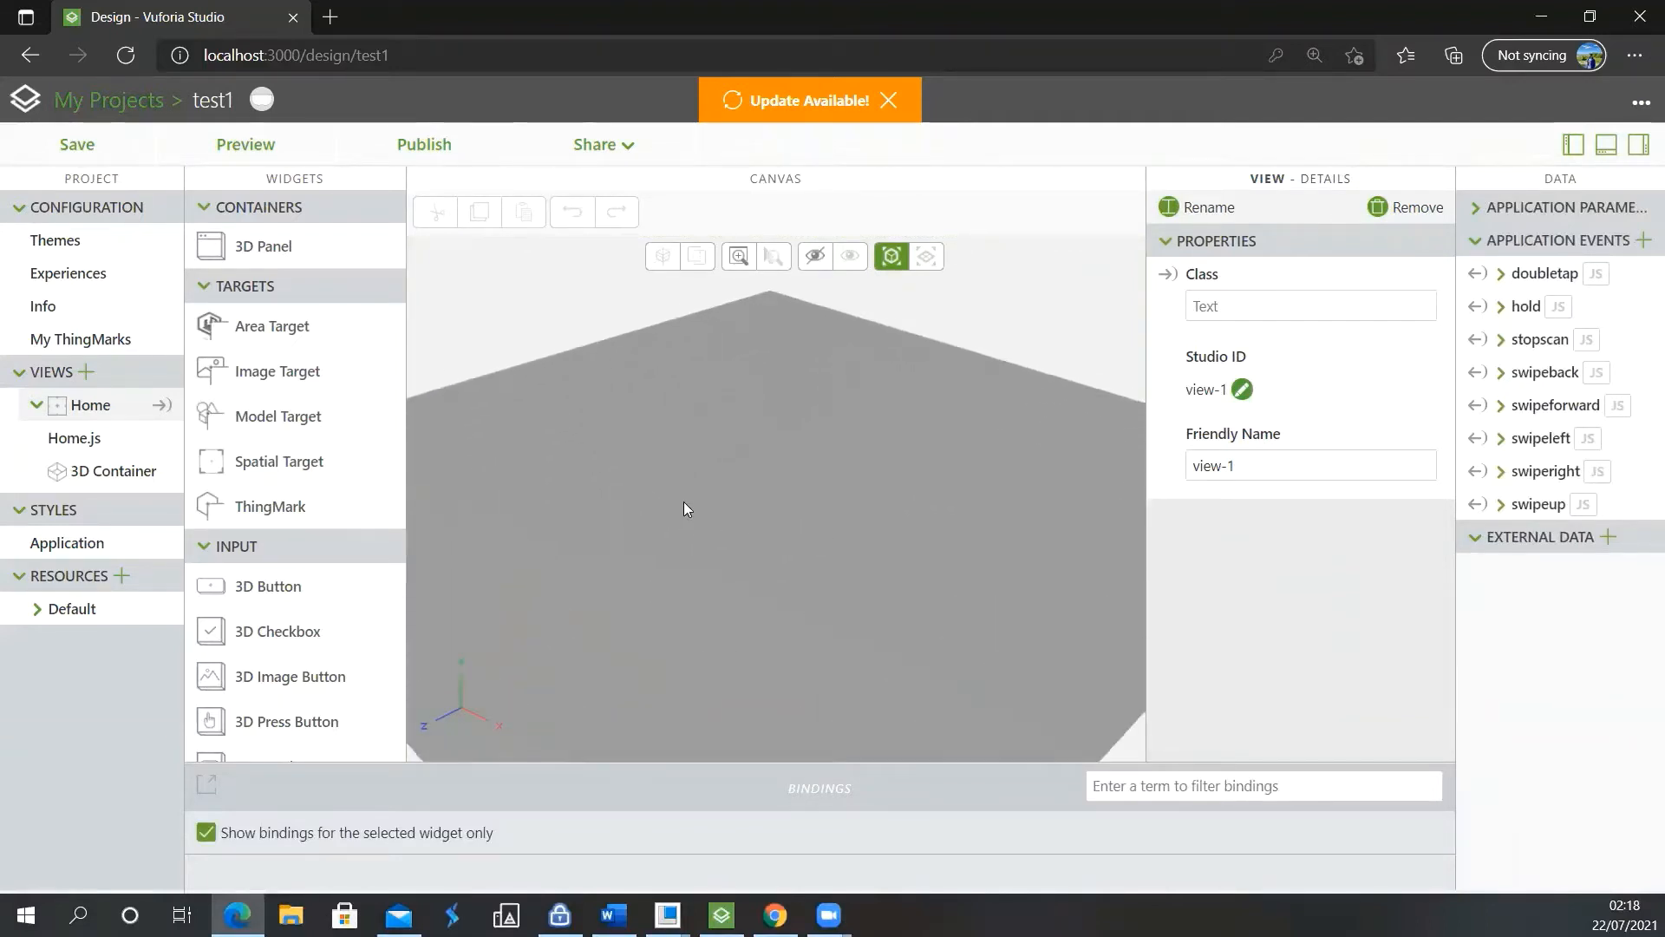
{"action": "left_click_drag", "start_coordinate": [752, 536], "coordinate": [742, 733]}
{"action": "middle_click_drag", "start_coordinate": [743, 734], "coordinate": [748, 730]}
{"action": "left_click_drag", "start_coordinate": [748, 731], "coordinate": [584, 413]}
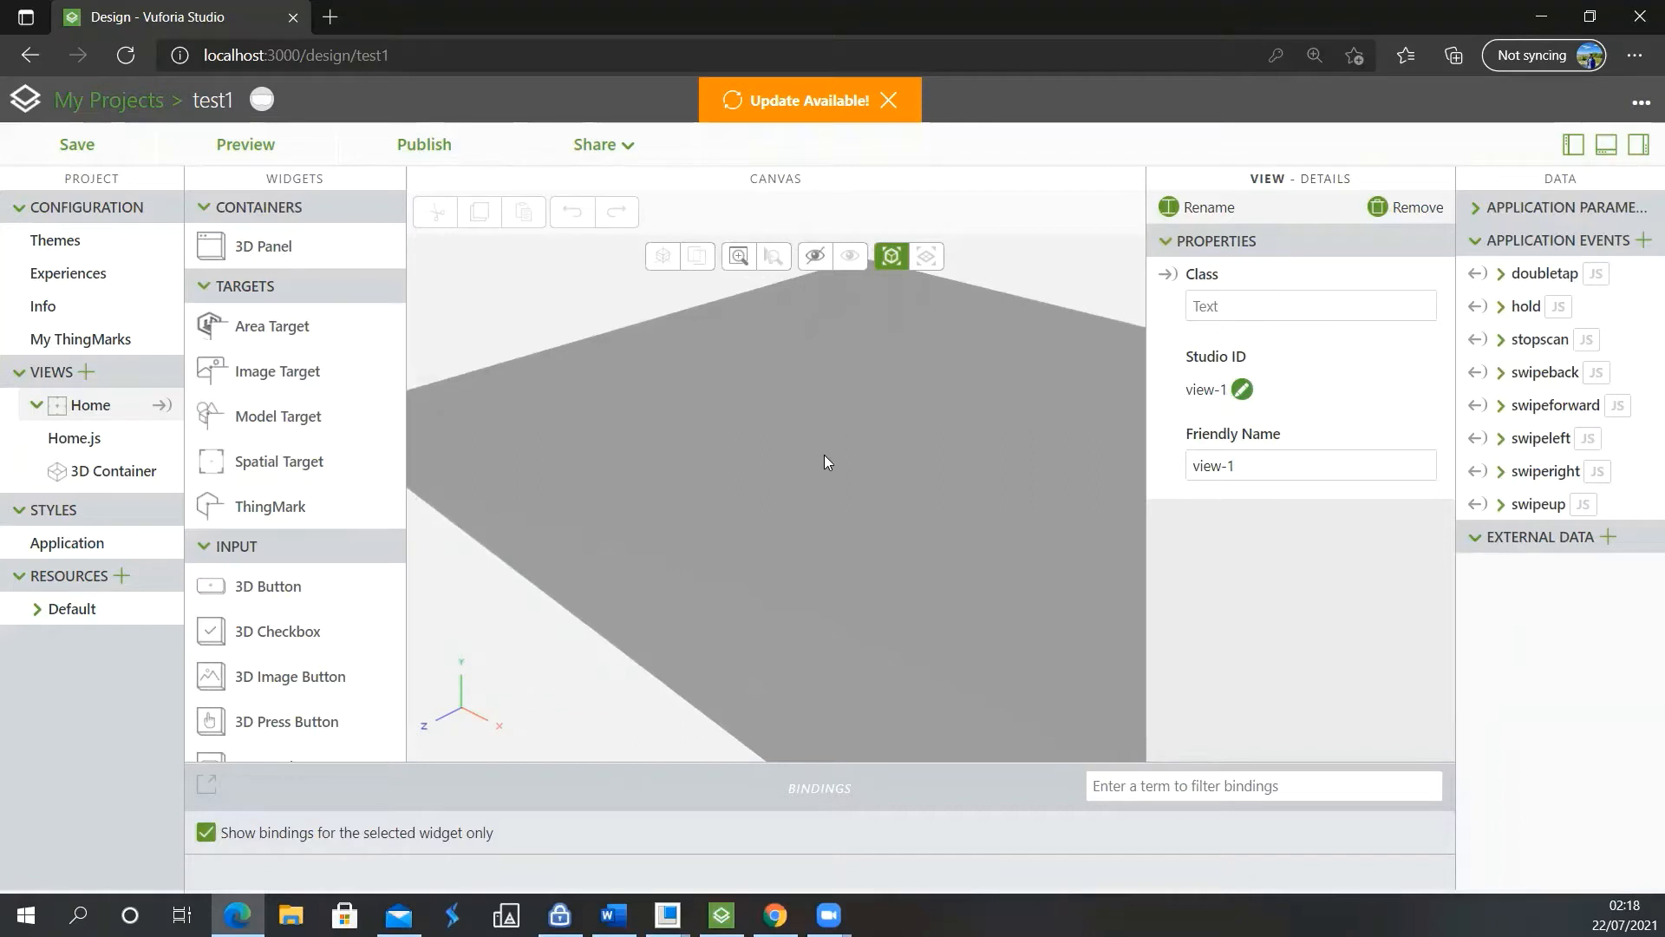
{"action": "left_click_drag", "start_coordinate": [824, 483], "coordinate": [924, 508]}
{"action": "right_click_drag", "start_coordinate": [840, 476], "coordinate": [538, 381]}
{"action": "scroll", "coordinate": [697, 450], "scroll_direction": "down", "scroll_amount": 5}
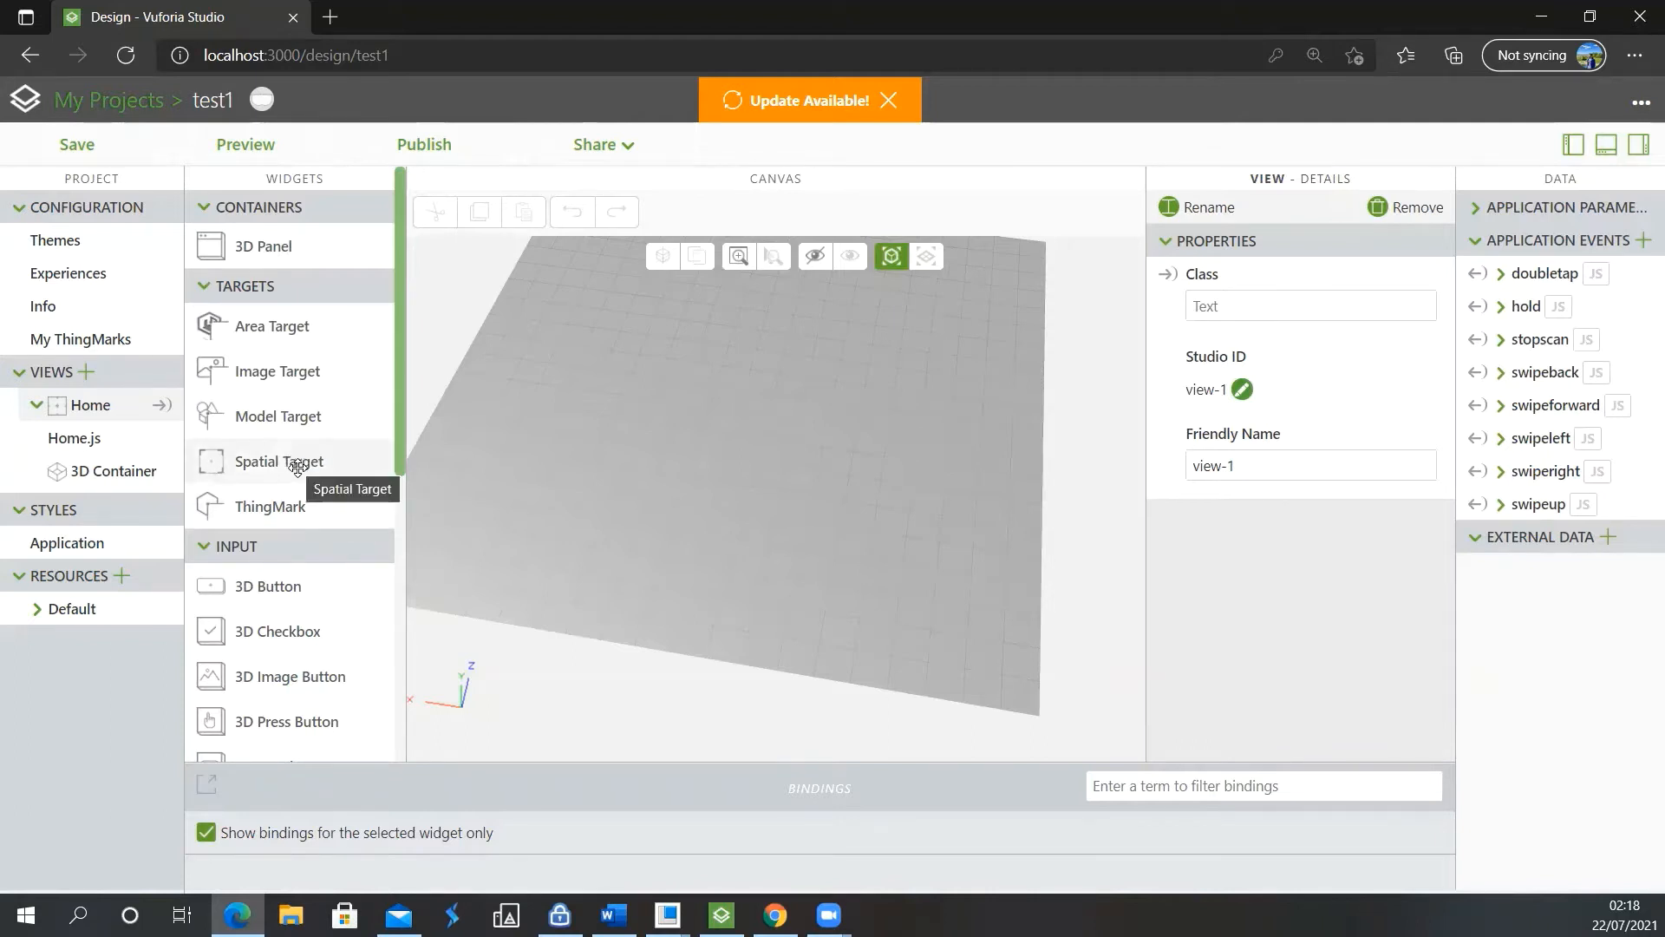
Add a Spatial Target to the 3D canvas at X 0, Z 0
{"action": "left_click_drag", "start_coordinate": [297, 468], "coordinate": [744, 375]}
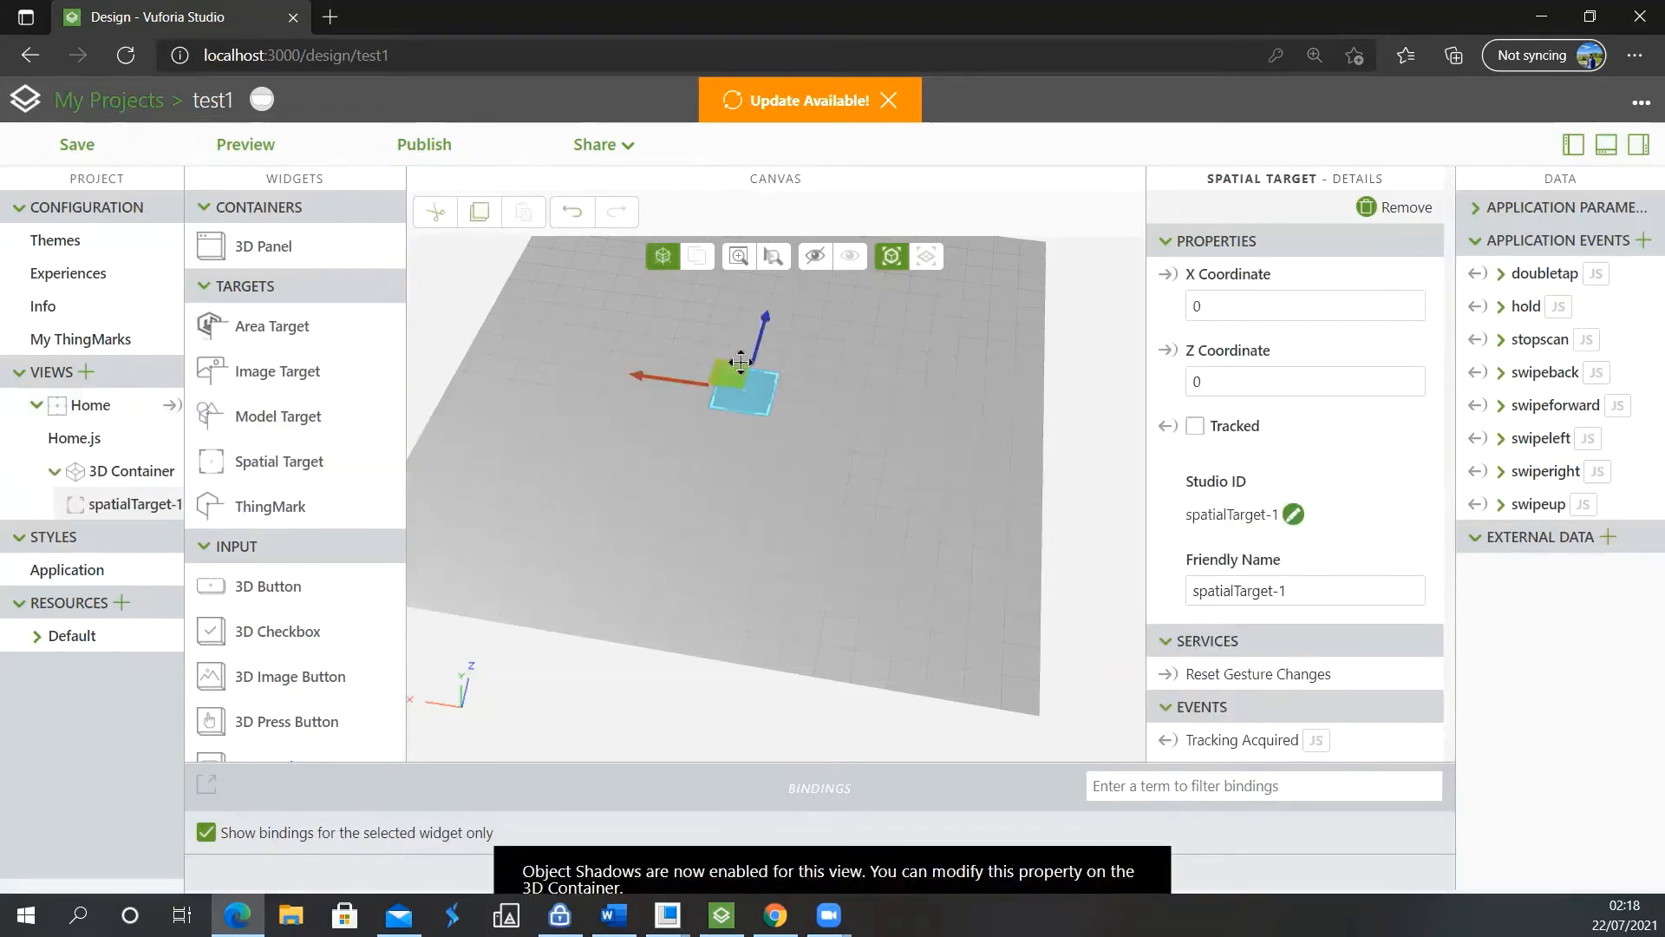
{"action": "scroll", "coordinate": [746, 380], "scroll_direction": "up", "scroll_amount": 6}
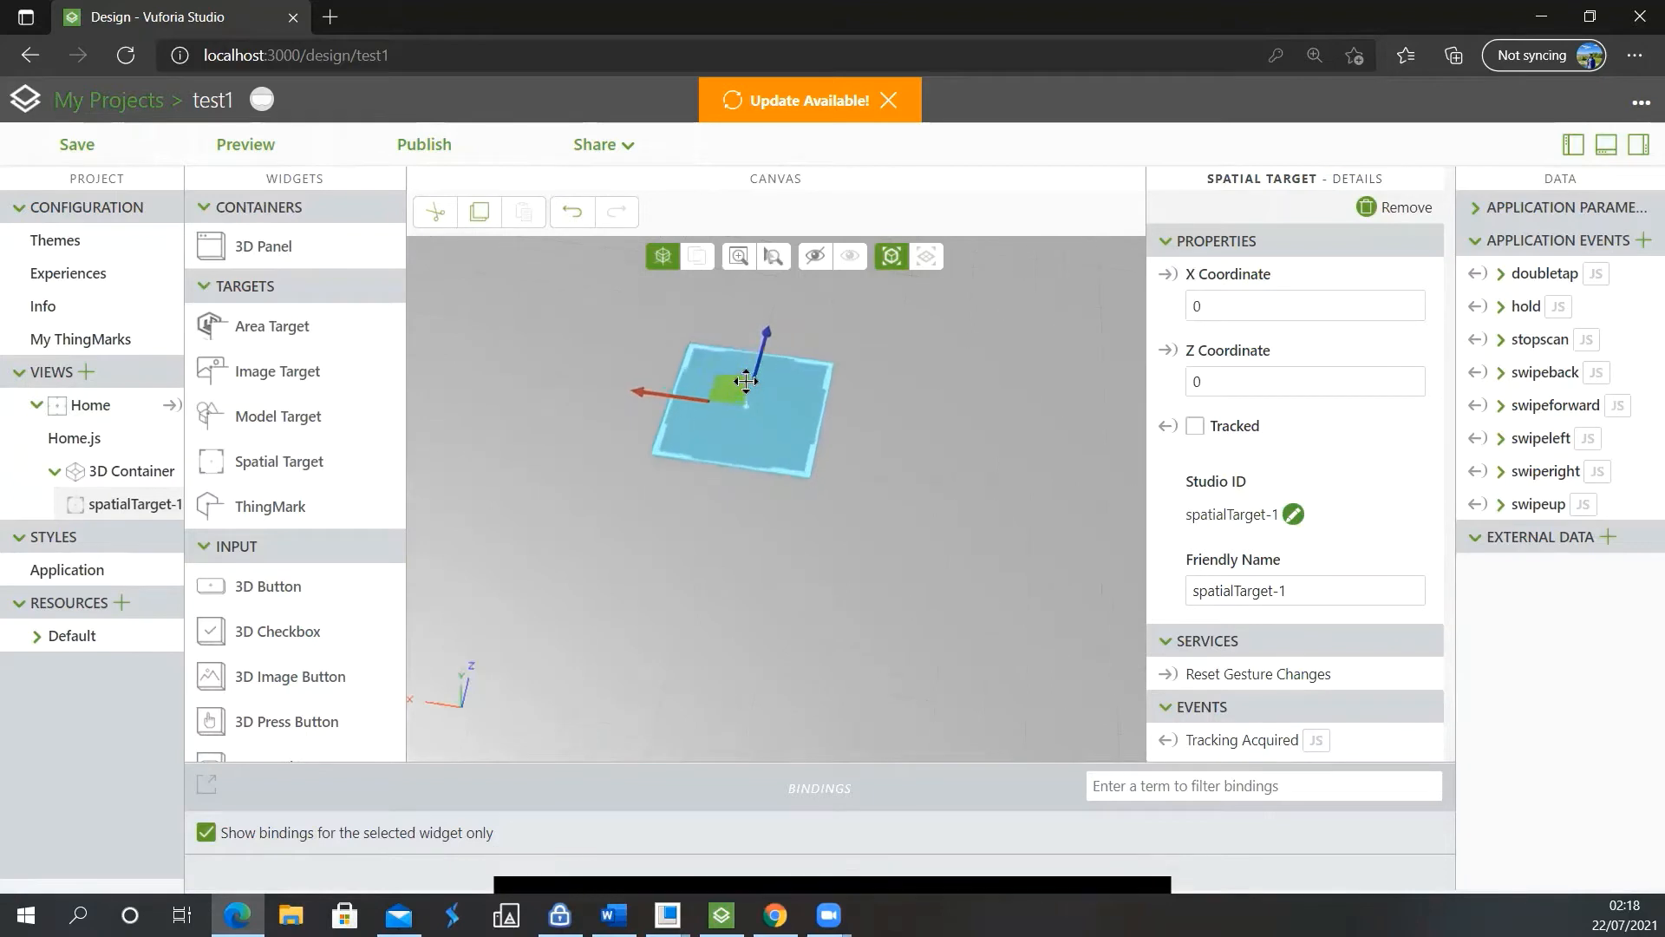
{"action": "right_click_drag", "start_coordinate": [885, 535], "coordinate": [888, 492]}
{"action": "right_click_drag", "start_coordinate": [812, 637], "coordinate": [807, 747]}
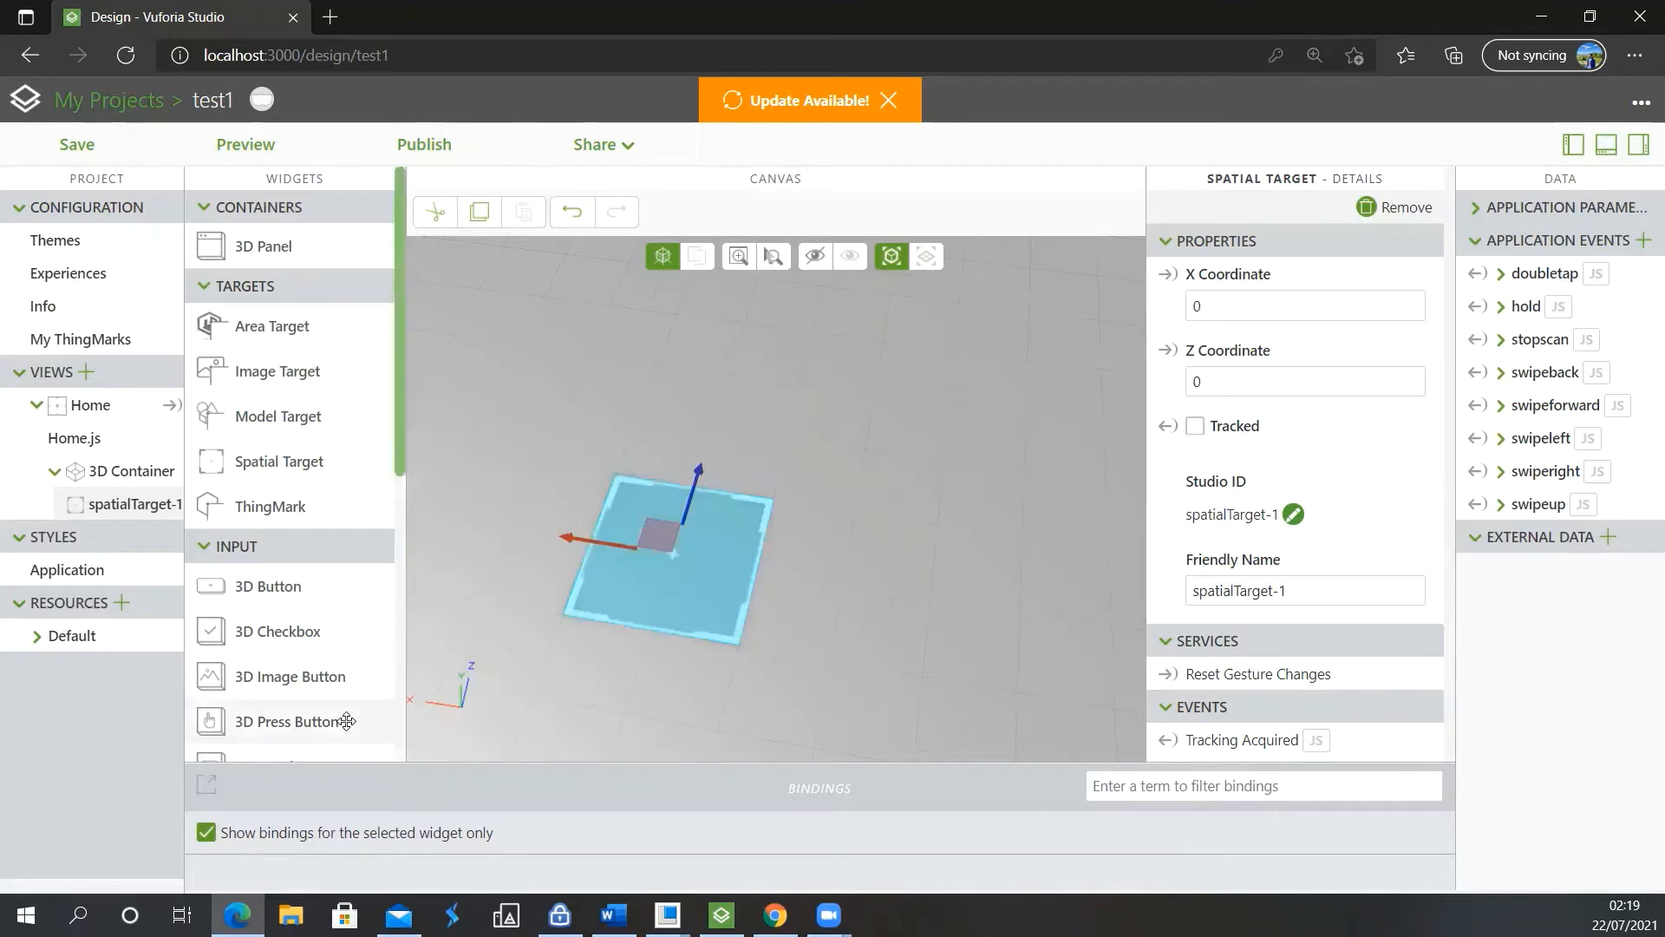
Try to place a Model Item on the canvas, first on the spatial target and again beyond it
{"action": "scroll", "coordinate": [342, 721], "scroll_direction": "down", "scroll_amount": 2}
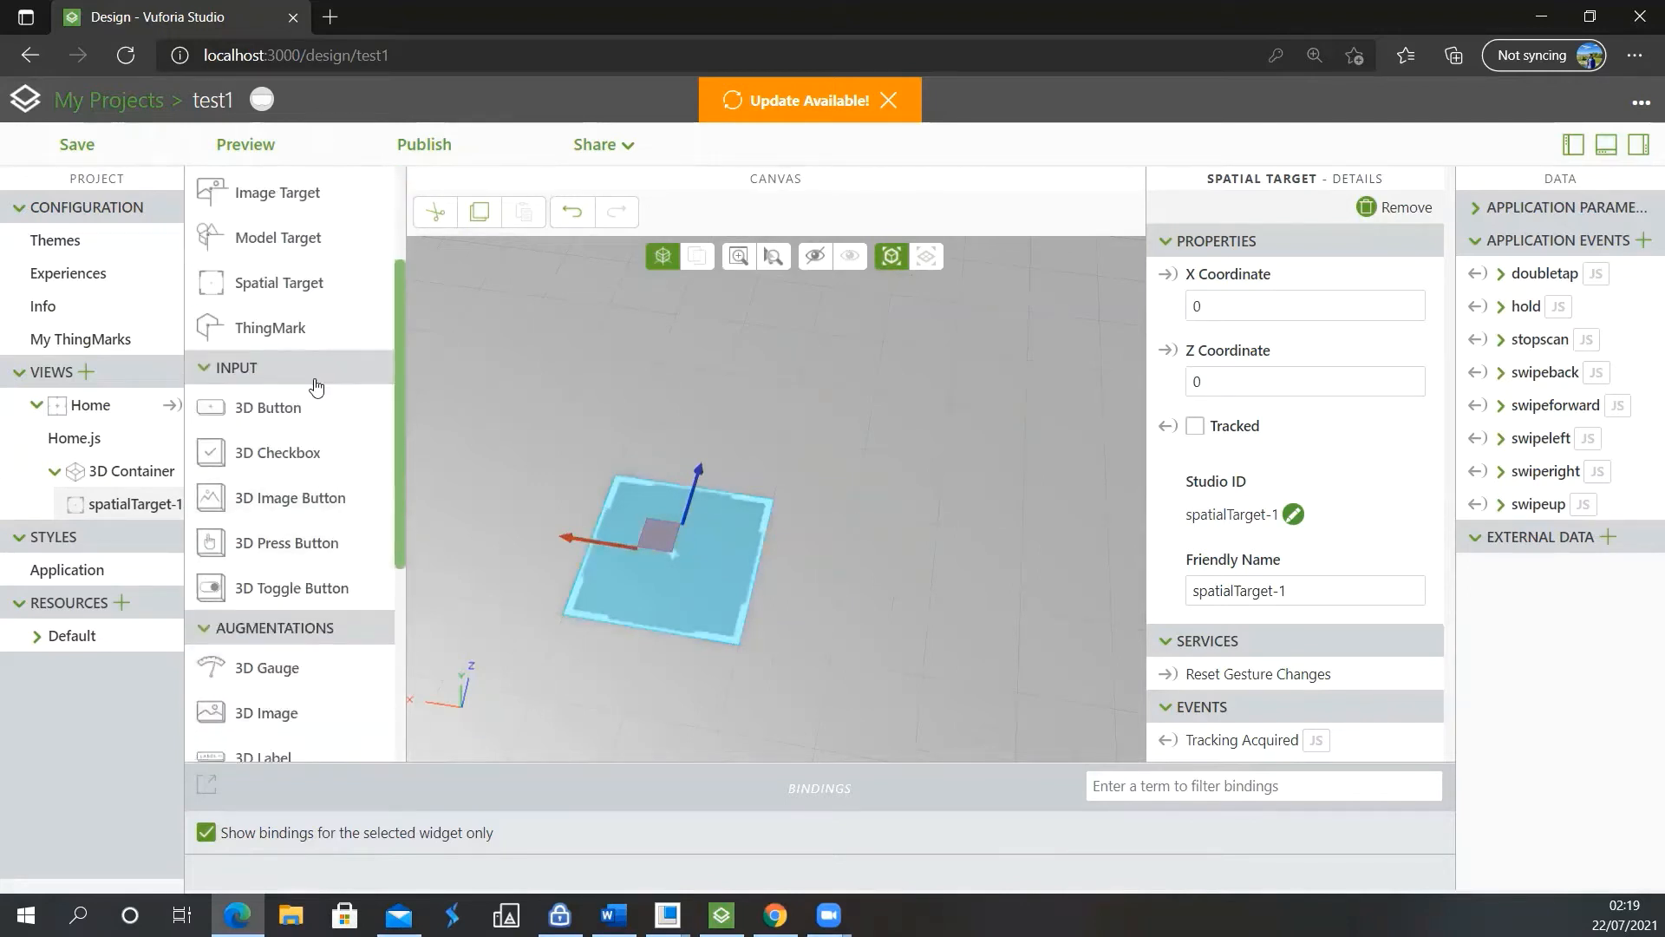
{"action": "scroll", "coordinate": [314, 381], "scroll_direction": "down", "scroll_amount": 1}
{"action": "scroll", "coordinate": [313, 379], "scroll_direction": "down", "scroll_amount": 2}
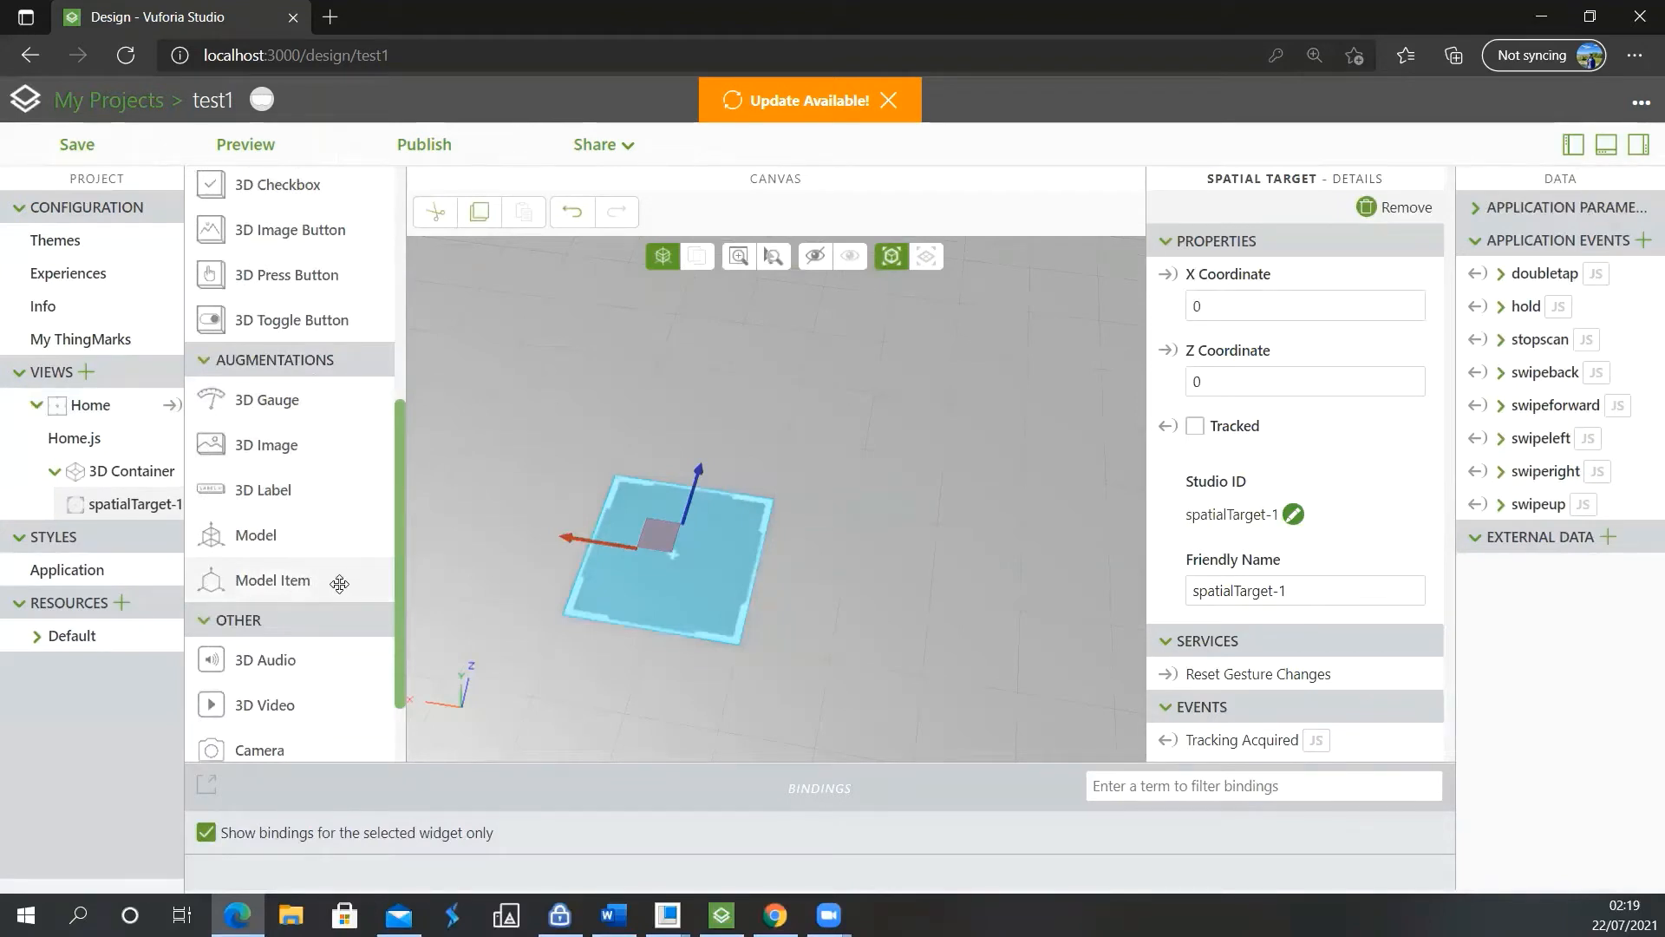
{"action": "left_click_drag", "start_coordinate": [243, 585], "coordinate": [669, 529]}
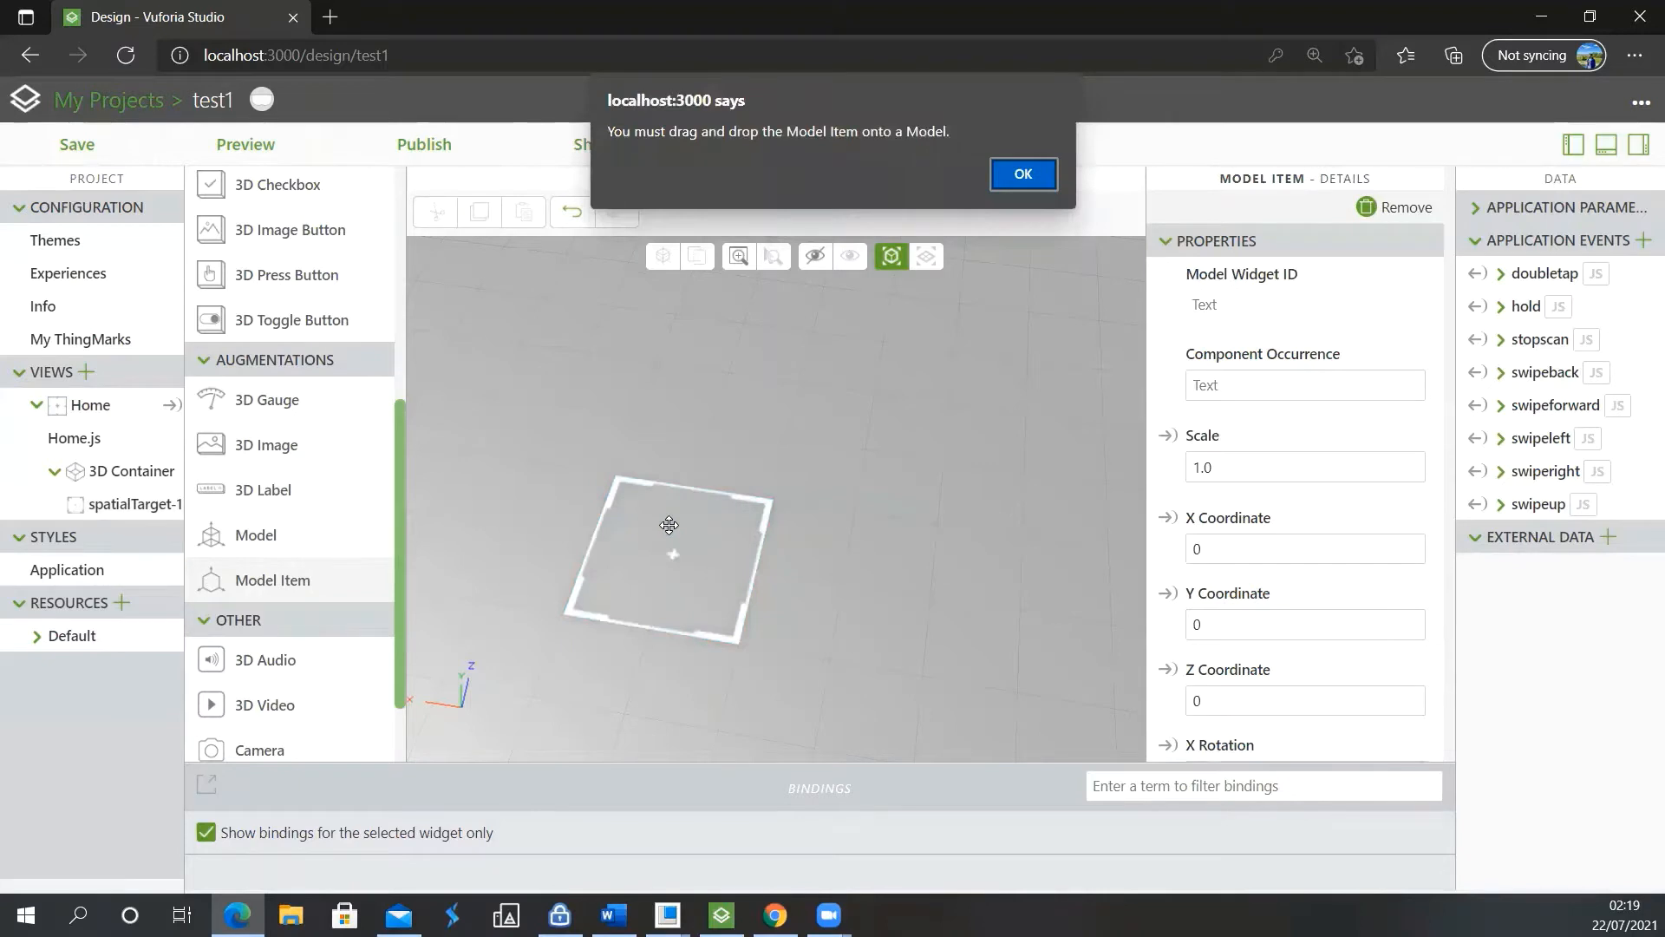
{"action": "left_click", "coordinate": [1015, 174]}
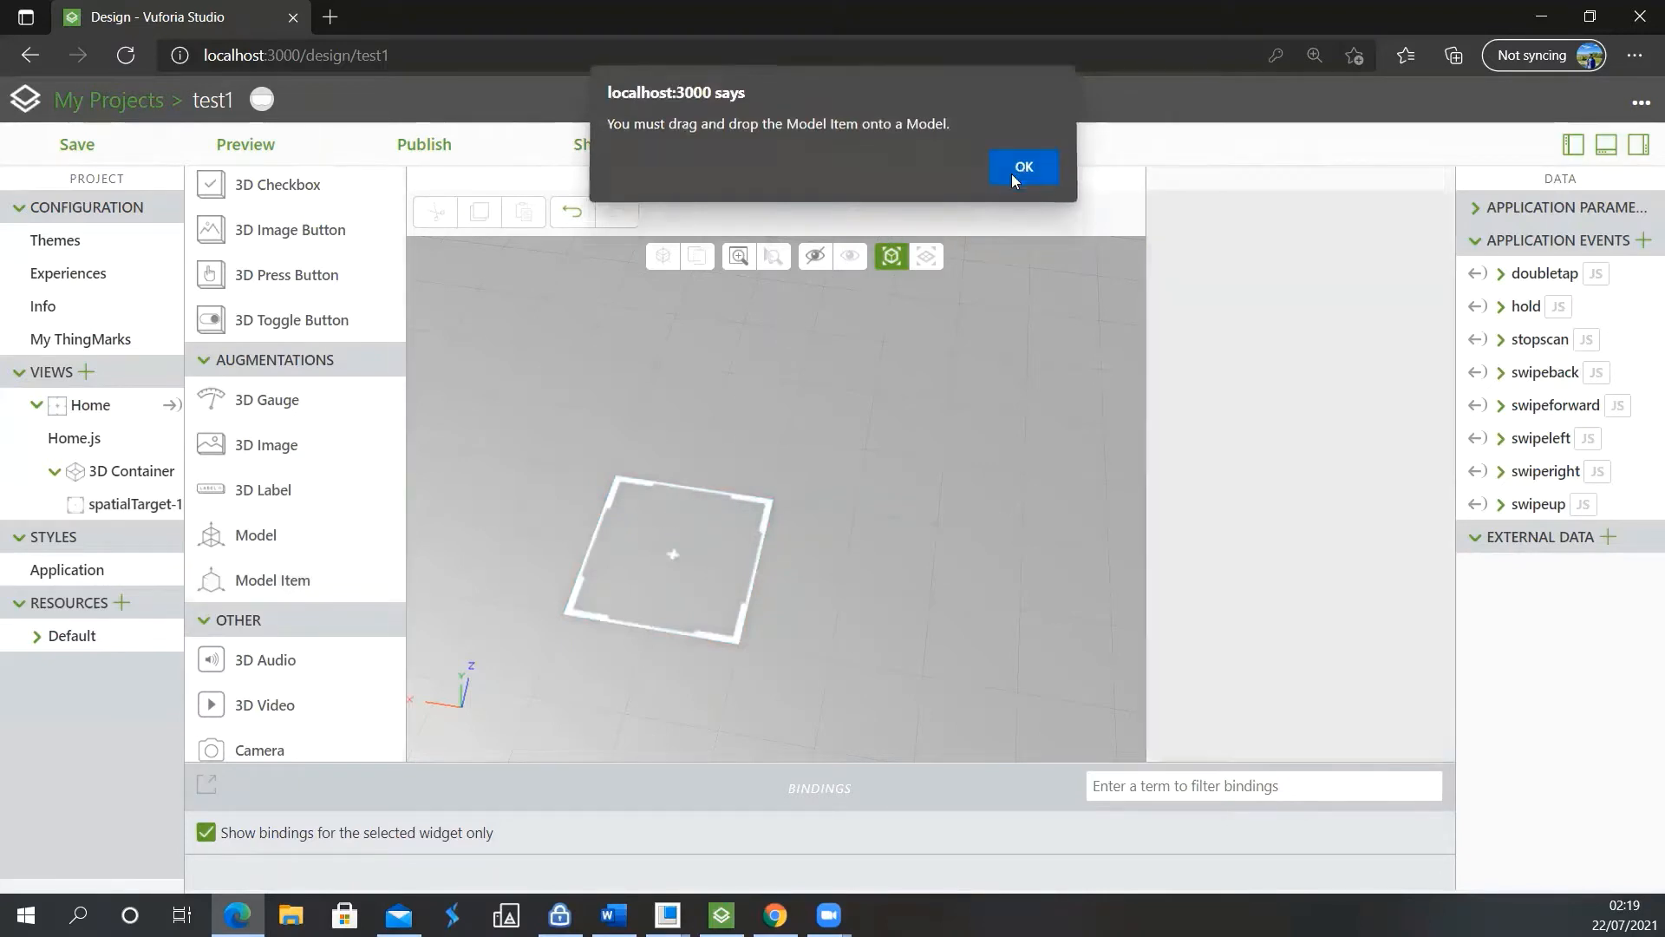
{"action": "left_click_drag", "start_coordinate": [279, 582], "coordinate": [681, 413]}
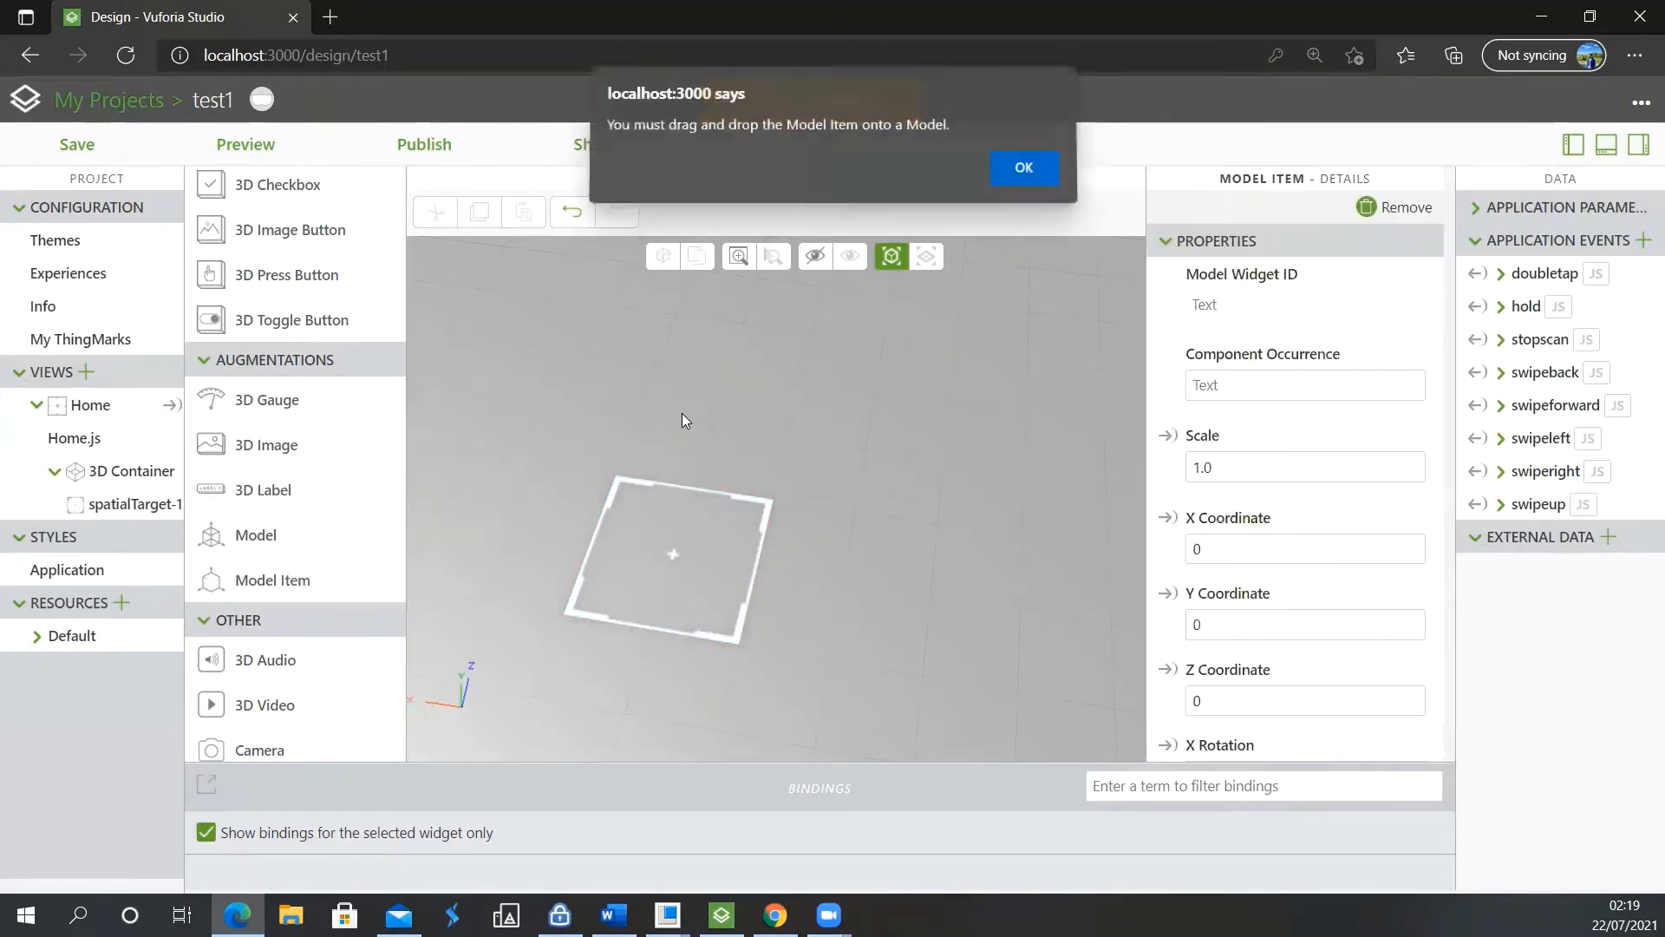
{"action": "left_click", "coordinate": [1026, 175]}
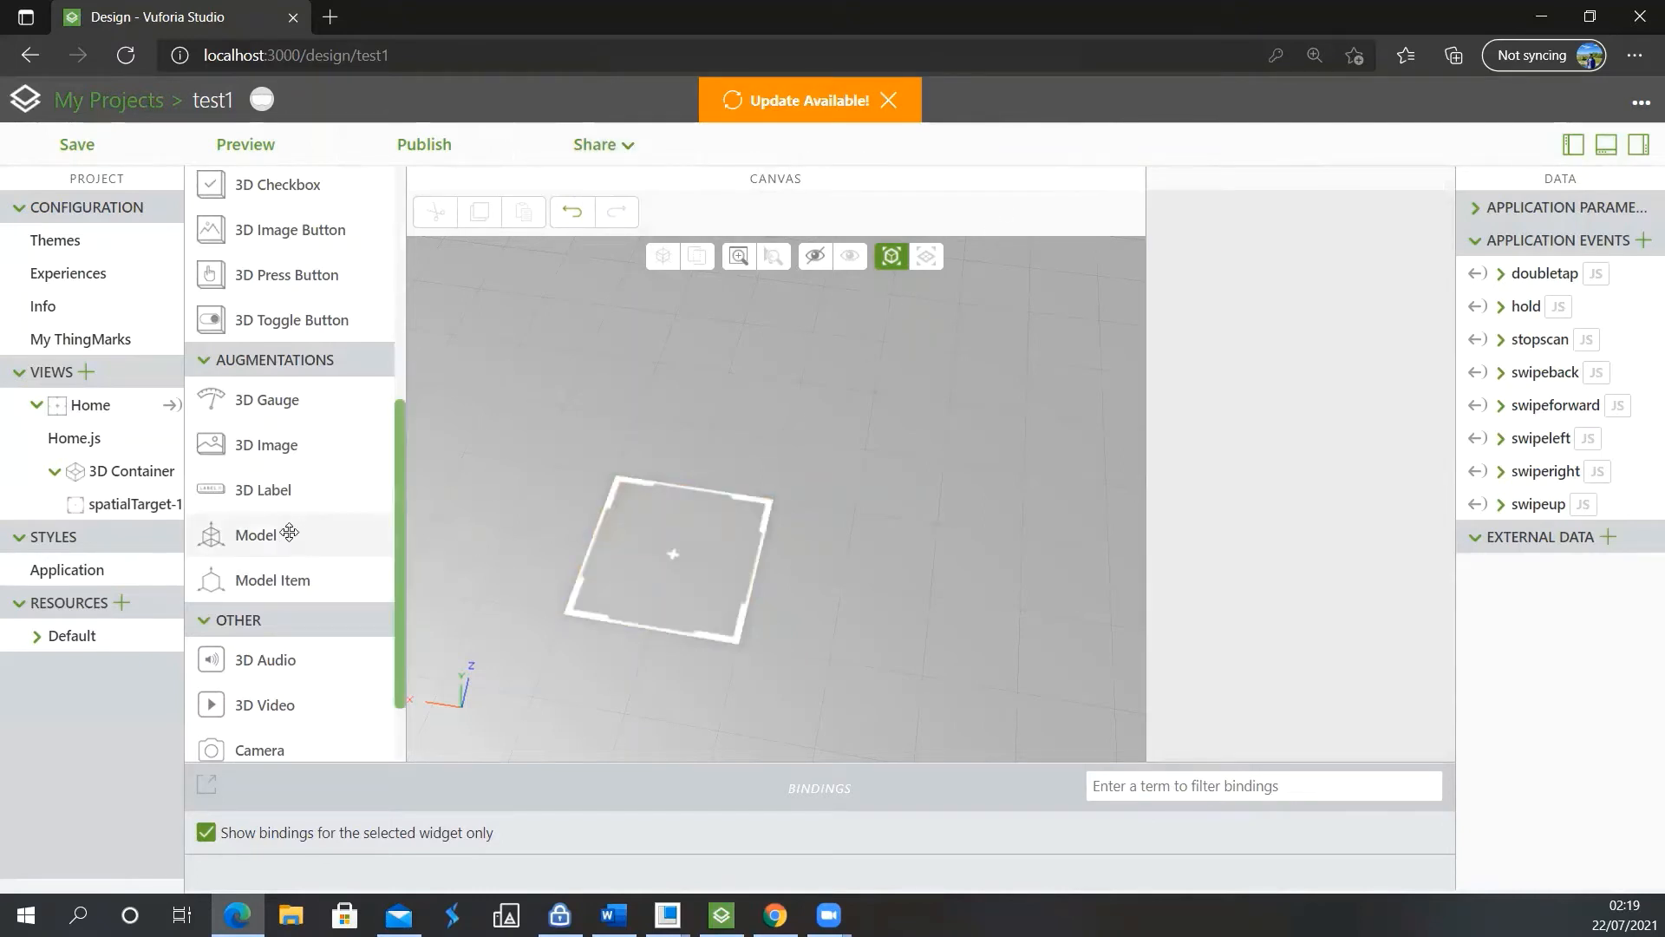
Add a Model widget to the 3D canvas beside the spatial target and raise it to Y 0.16
{"action": "left_click_drag", "start_coordinate": [289, 533], "coordinate": [679, 495]}
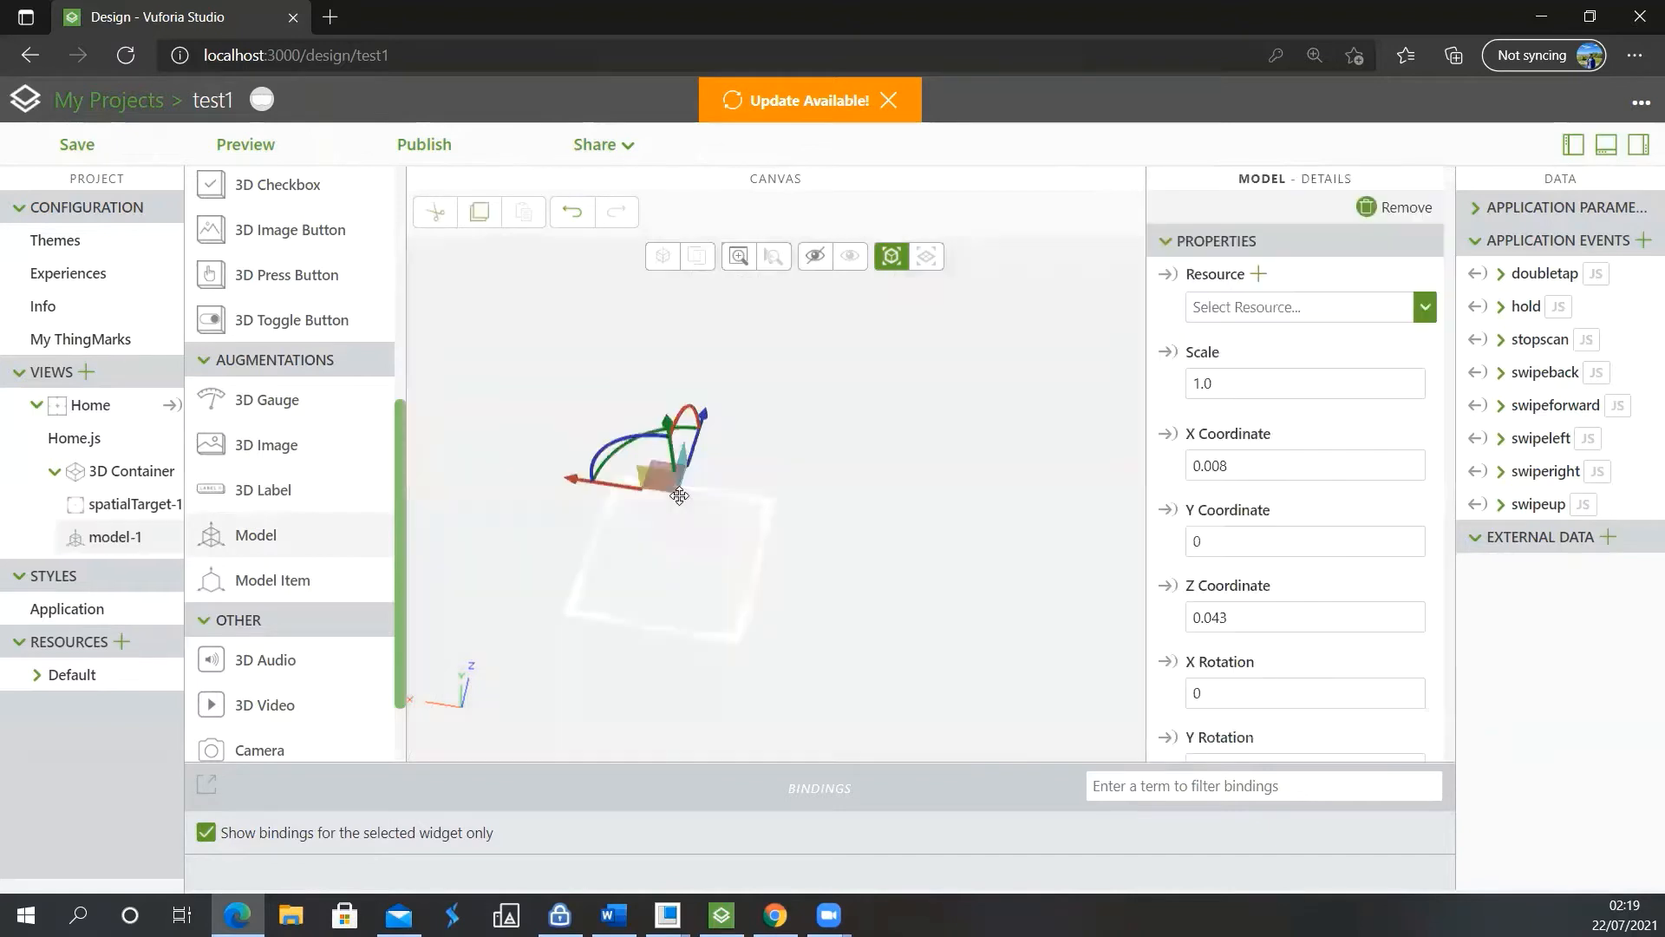
{"action": "scroll", "coordinate": [842, 567], "scroll_direction": "down", "scroll_amount": 3}
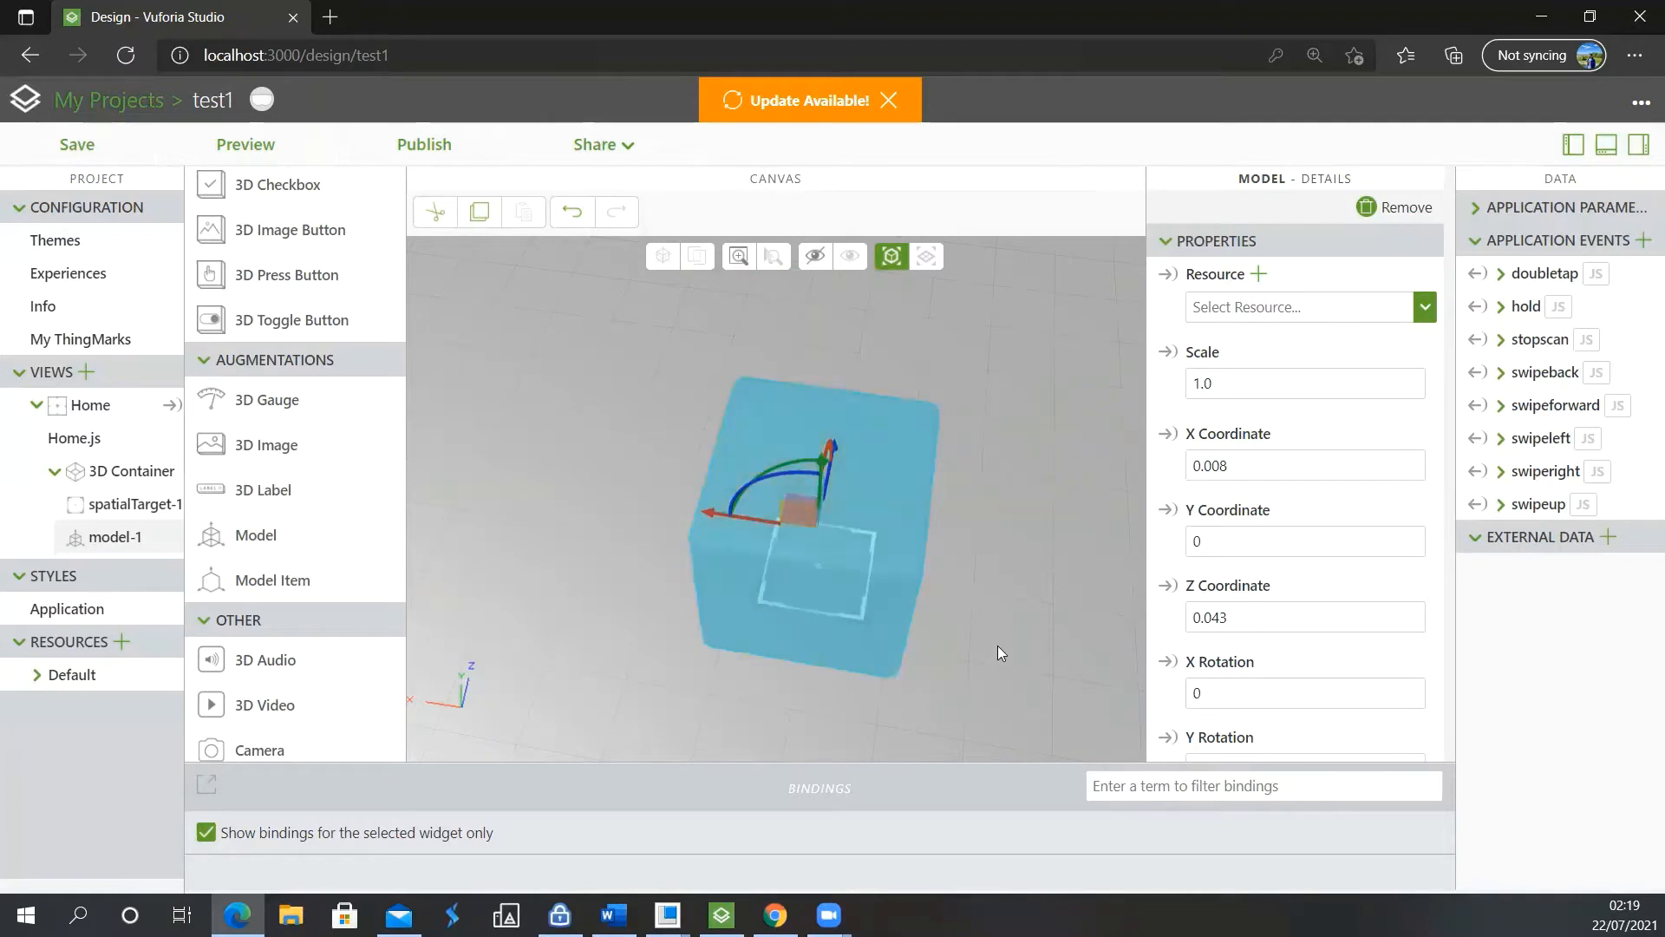
{"action": "left_click_drag", "start_coordinate": [861, 617], "coordinate": [847, 570]}
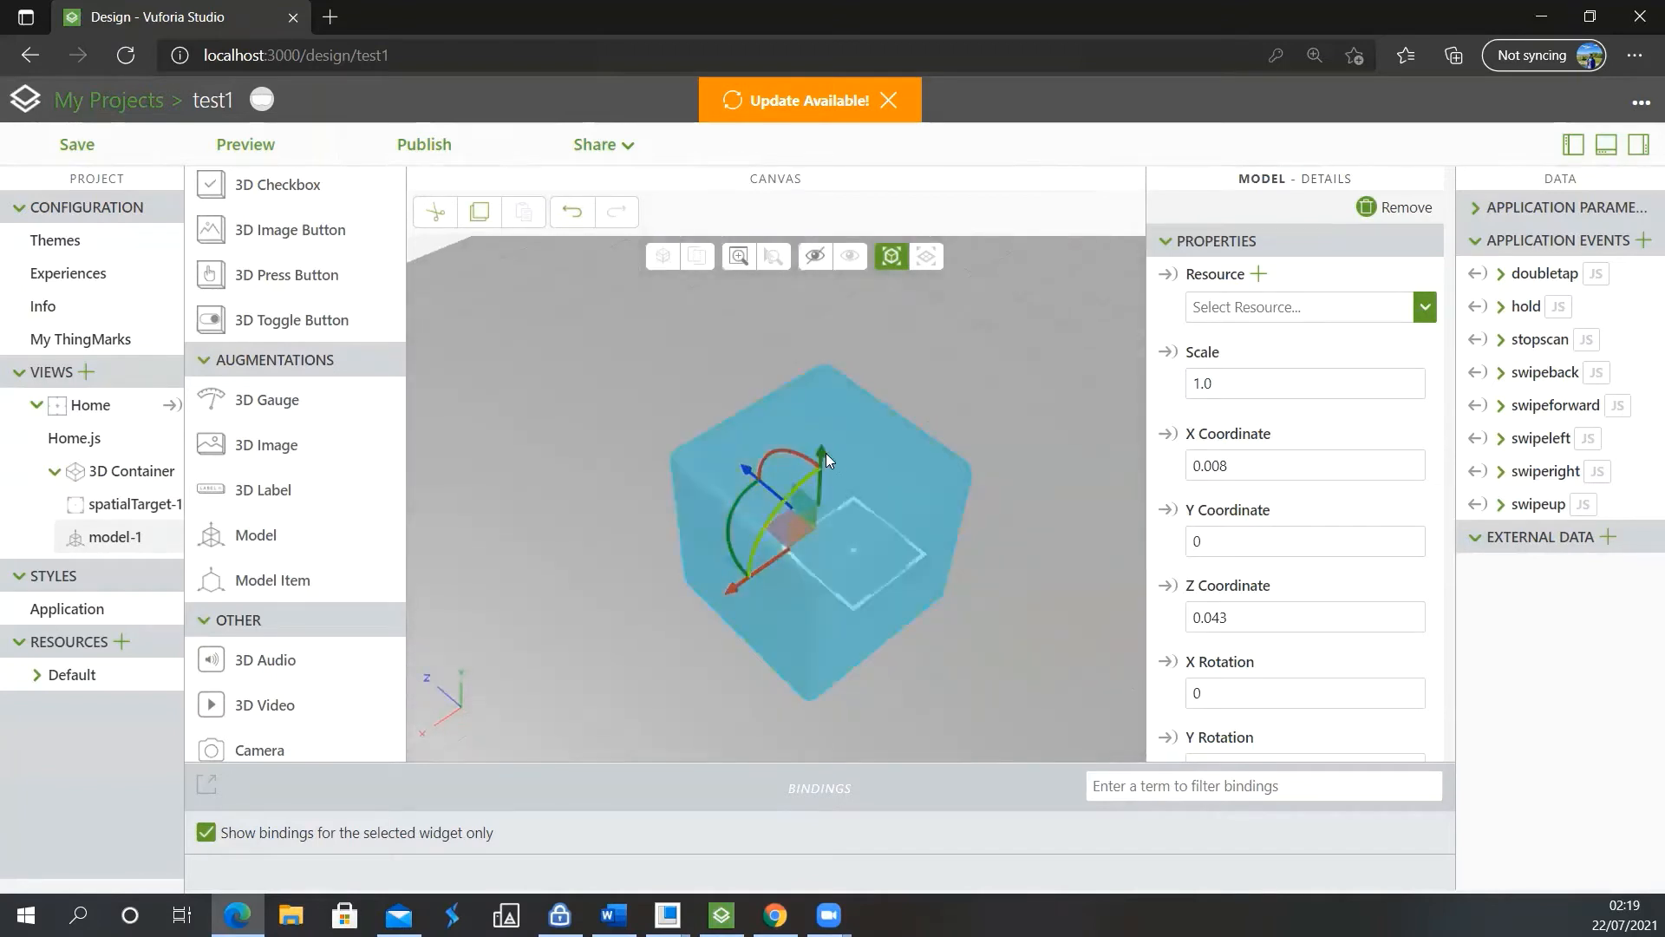
{"action": "left_click_drag", "start_coordinate": [823, 456], "coordinate": [807, 320]}
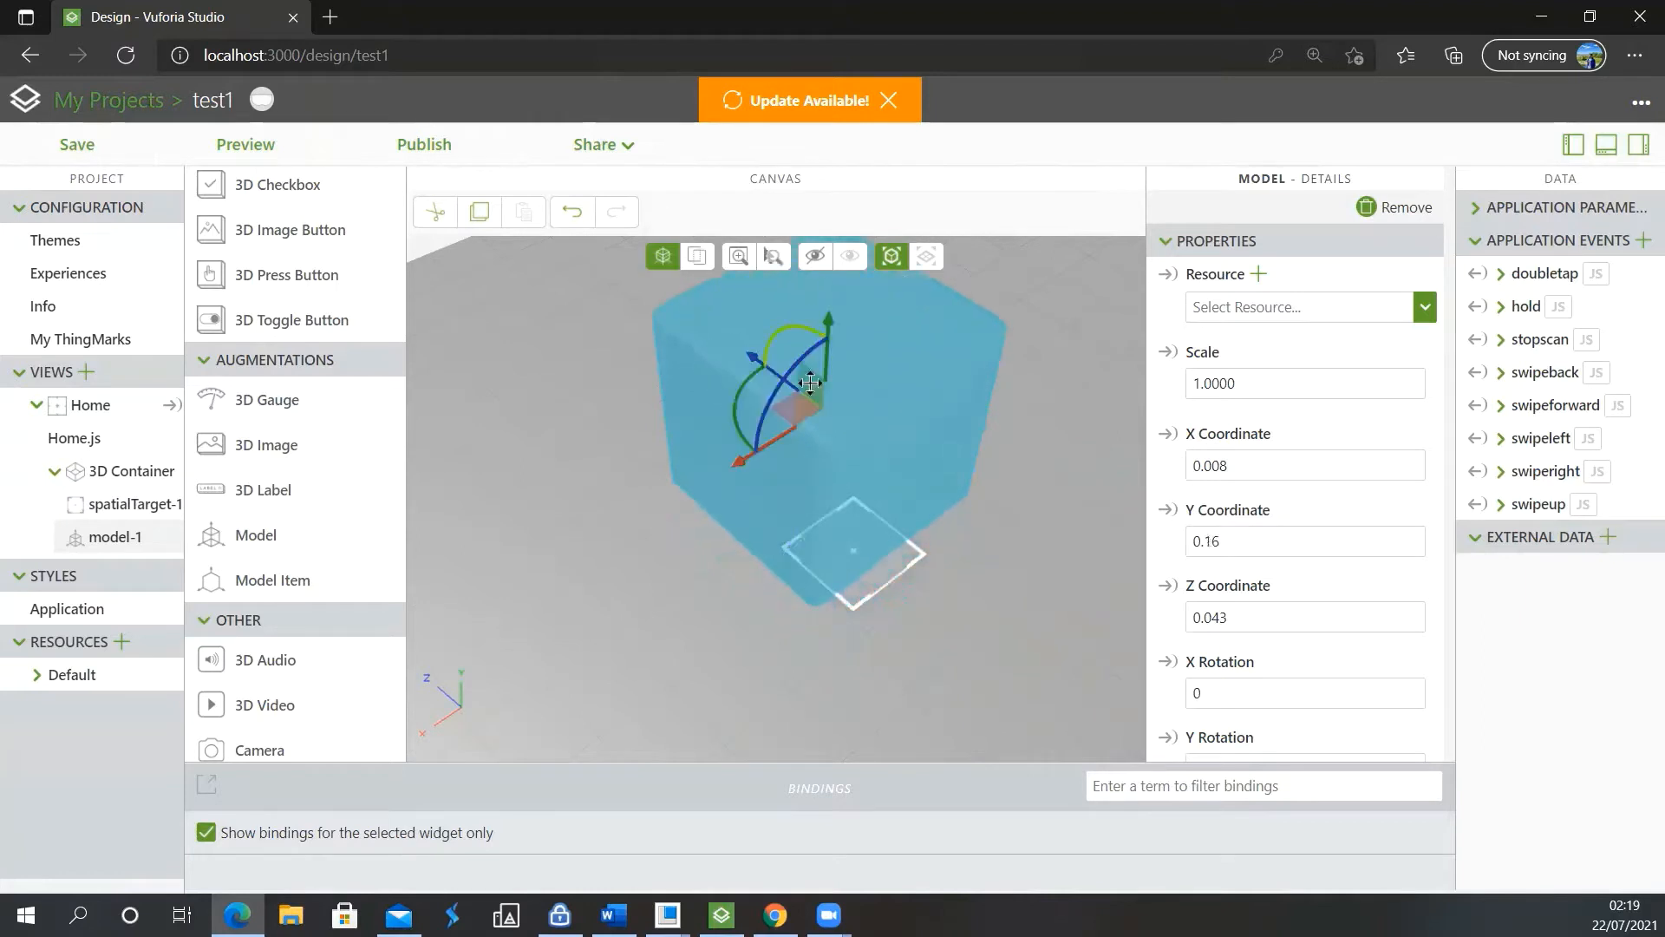
Rotate the model about 50° around the vertical axis and shift it to X 0.018, Z 0.031
{"action": "scroll", "coordinate": [885, 568], "scroll_direction": "down", "scroll_amount": 1}
{"action": "scroll", "coordinate": [885, 568], "scroll_direction": "down", "scroll_amount": 1}
{"action": "left_click_drag", "start_coordinate": [908, 489], "coordinate": [877, 720]}
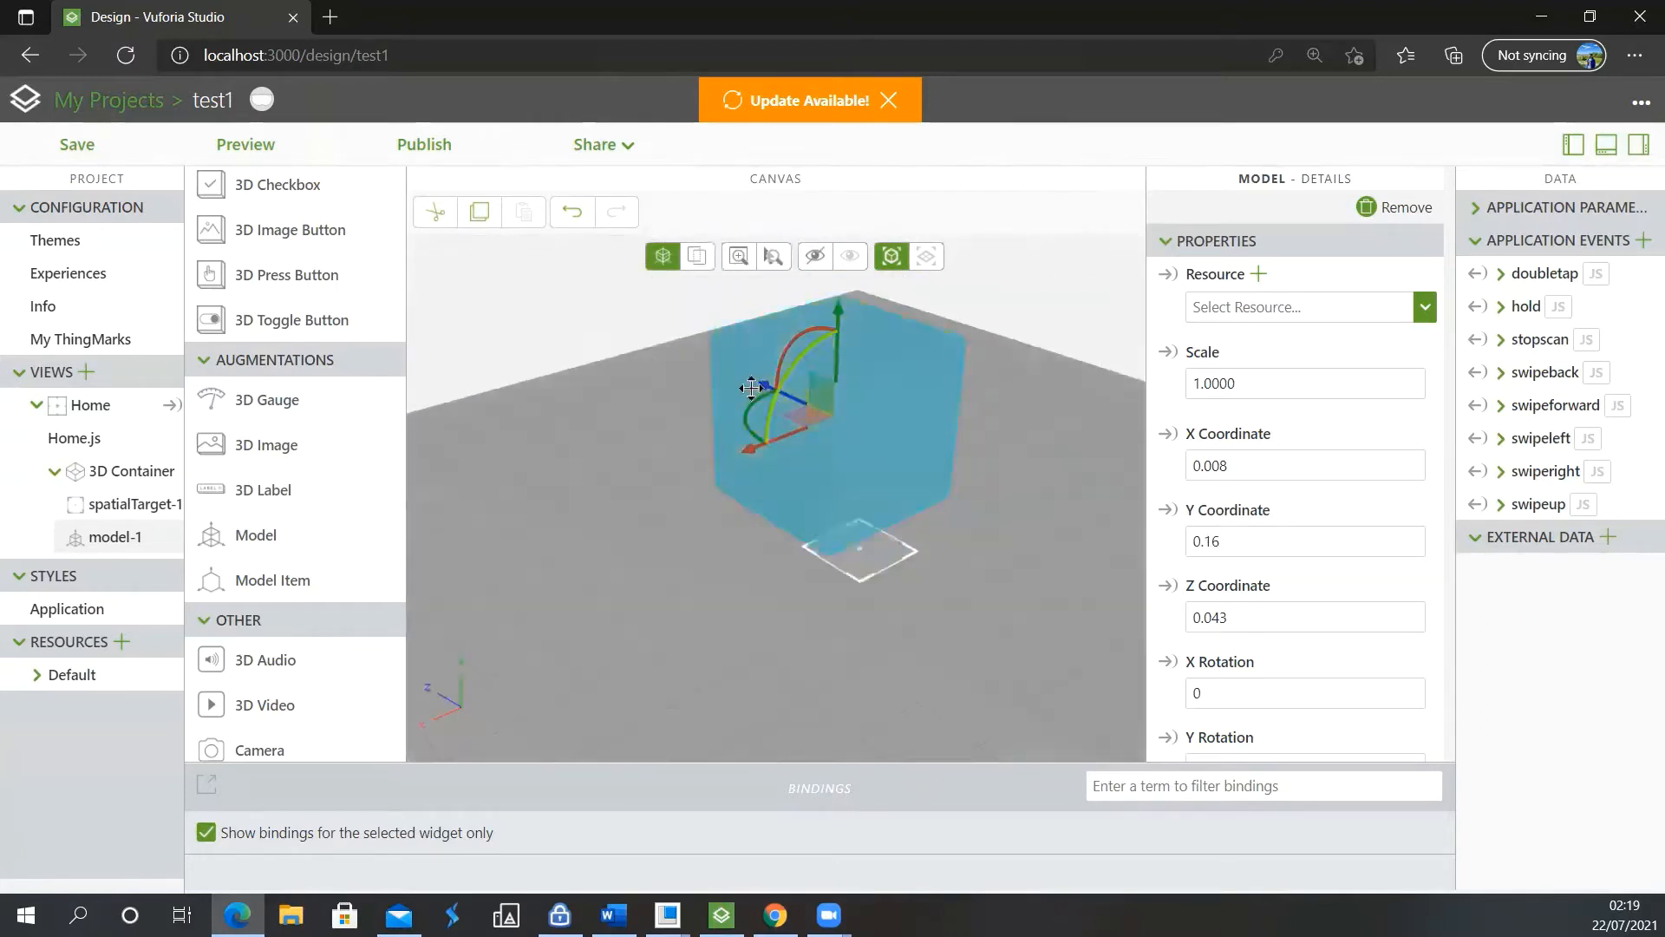
{"action": "left_click_drag", "start_coordinate": [744, 400], "coordinate": [869, 447]}
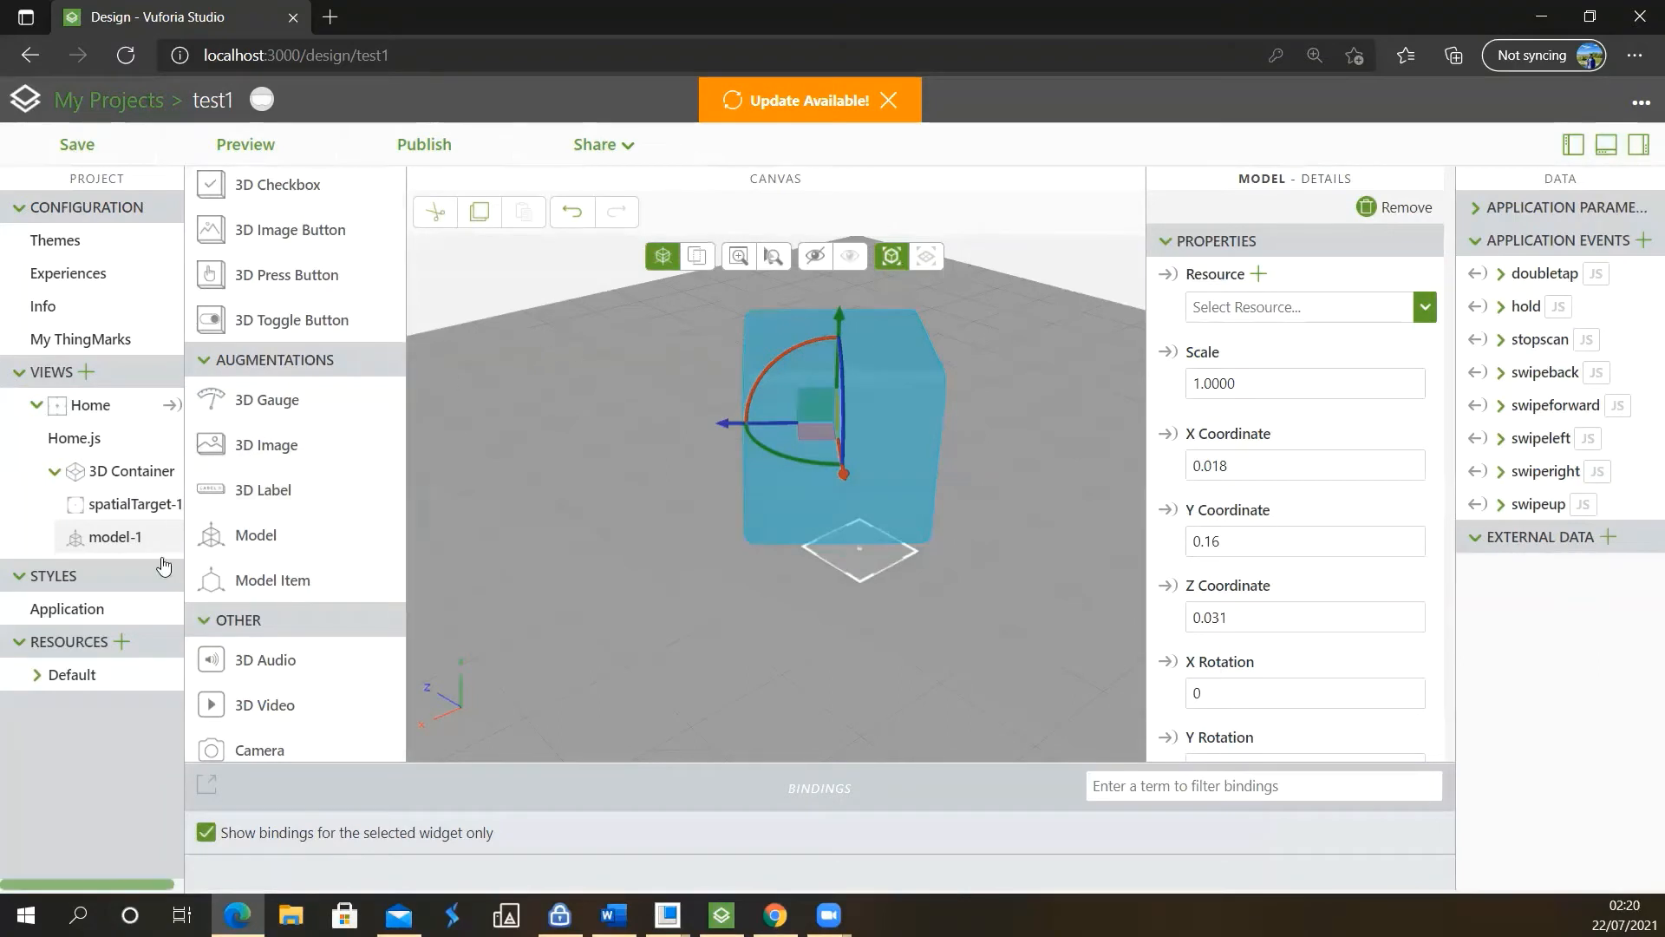
Upload asm0002.pvz from the 3D-acad folder as a project resource and assign it to the model
{"action": "left_click", "coordinate": [120, 642]}
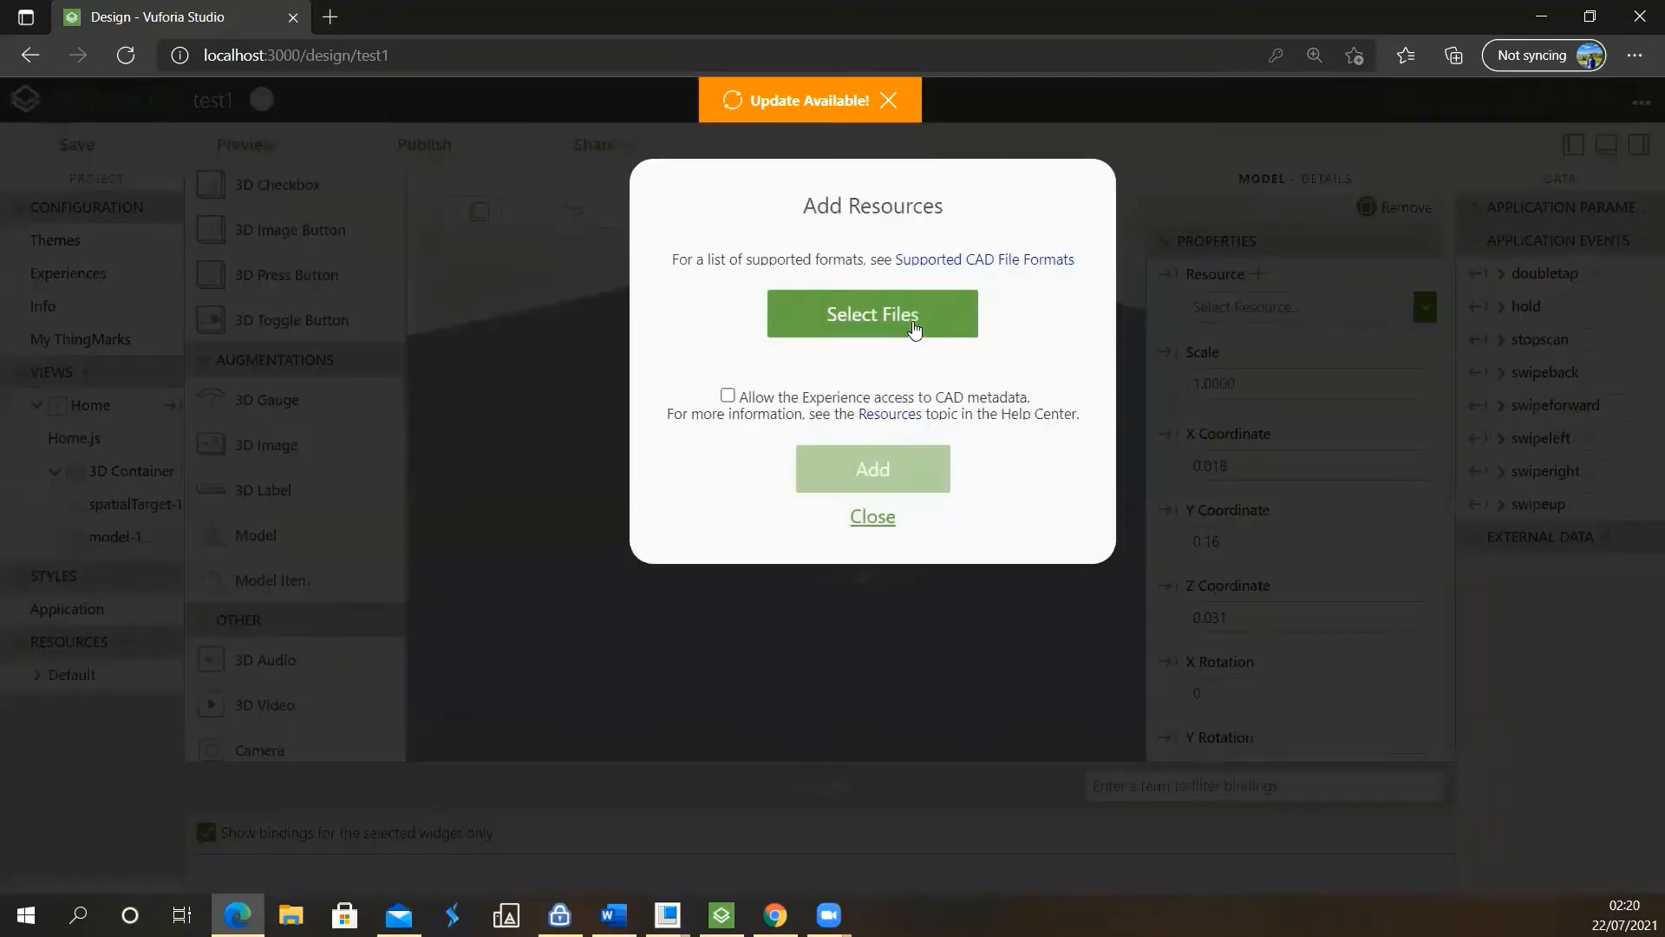
{"action": "left_click", "coordinate": [912, 322]}
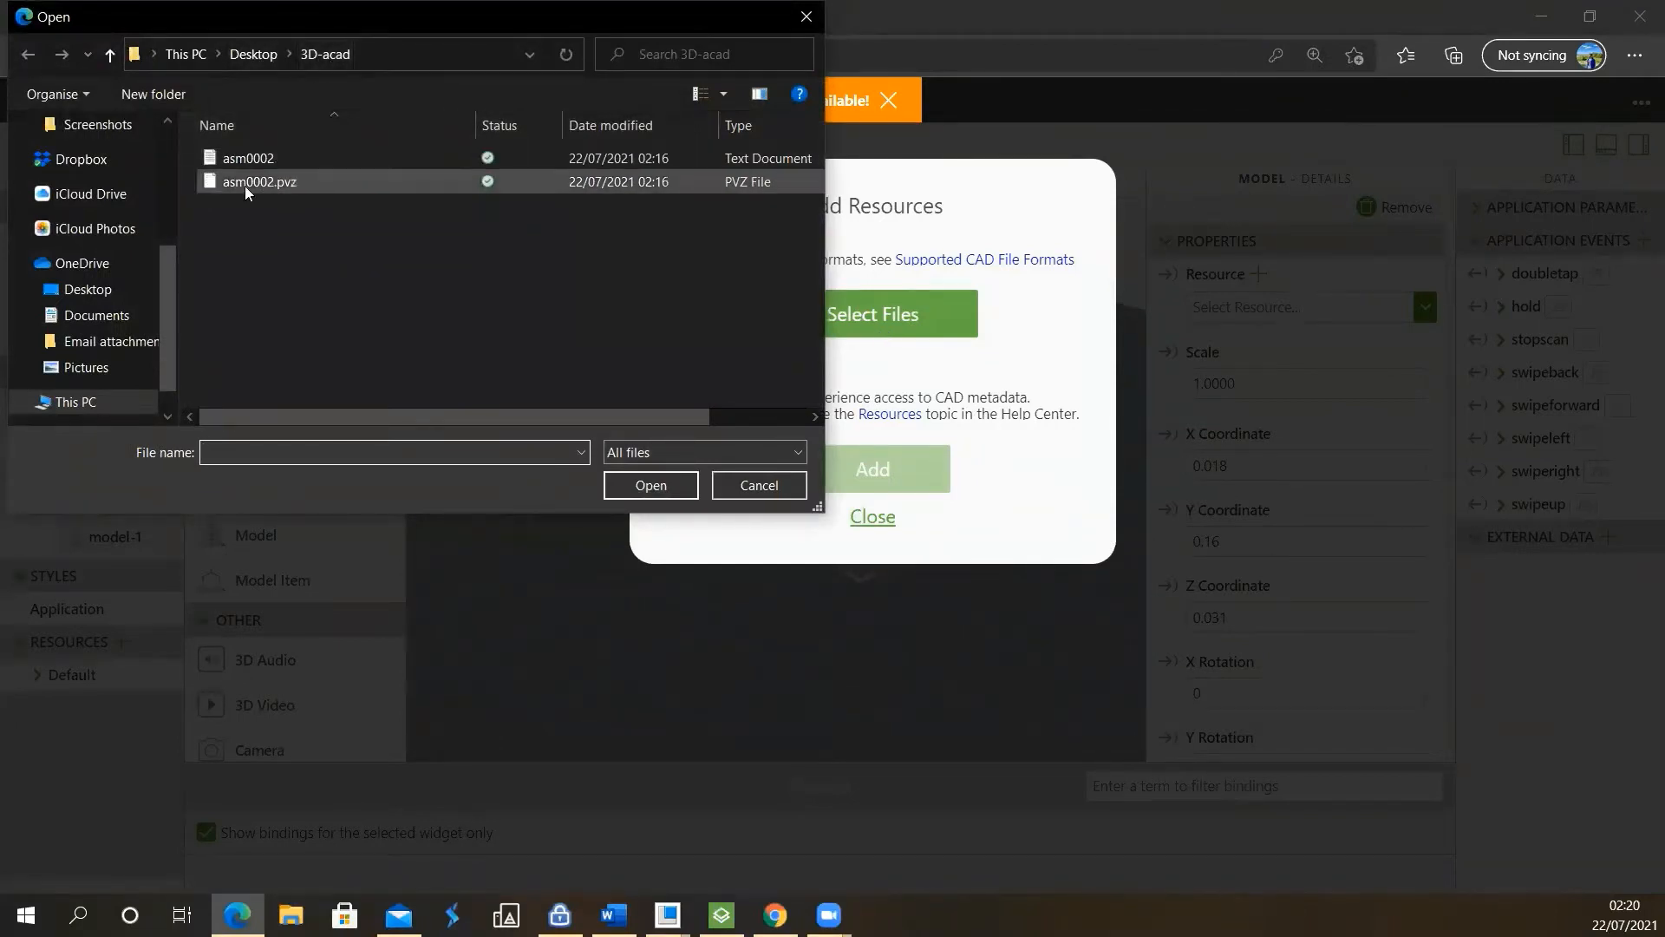
{"action": "left_click", "coordinate": [290, 185]}
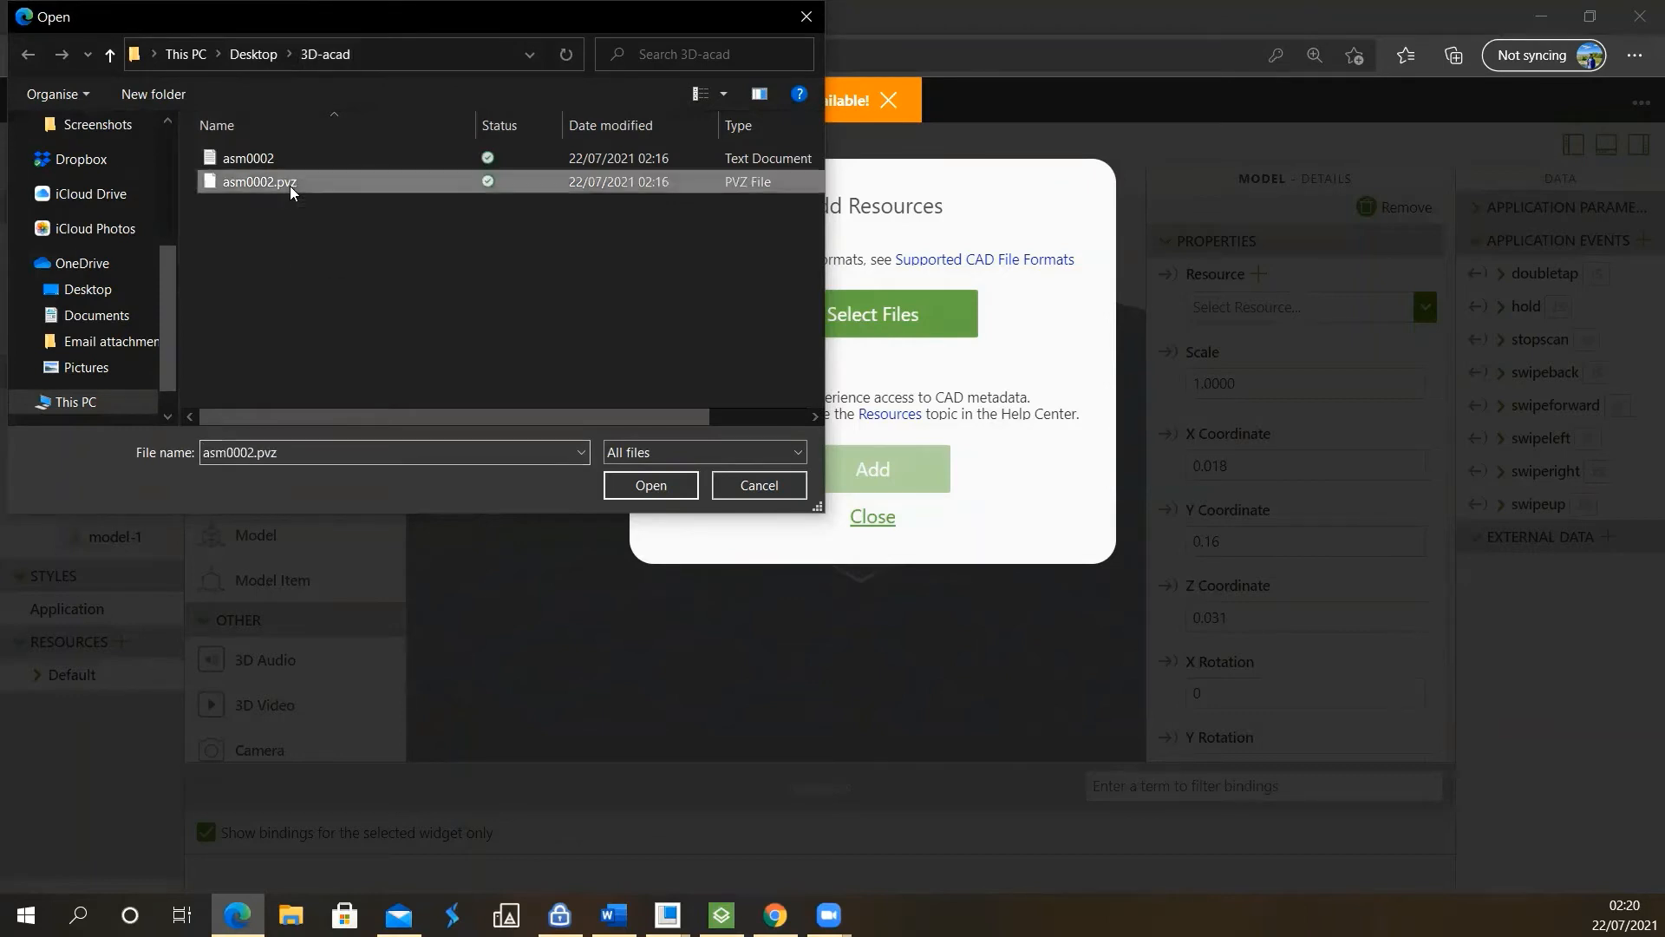
{"action": "left_click", "coordinate": [650, 486]}
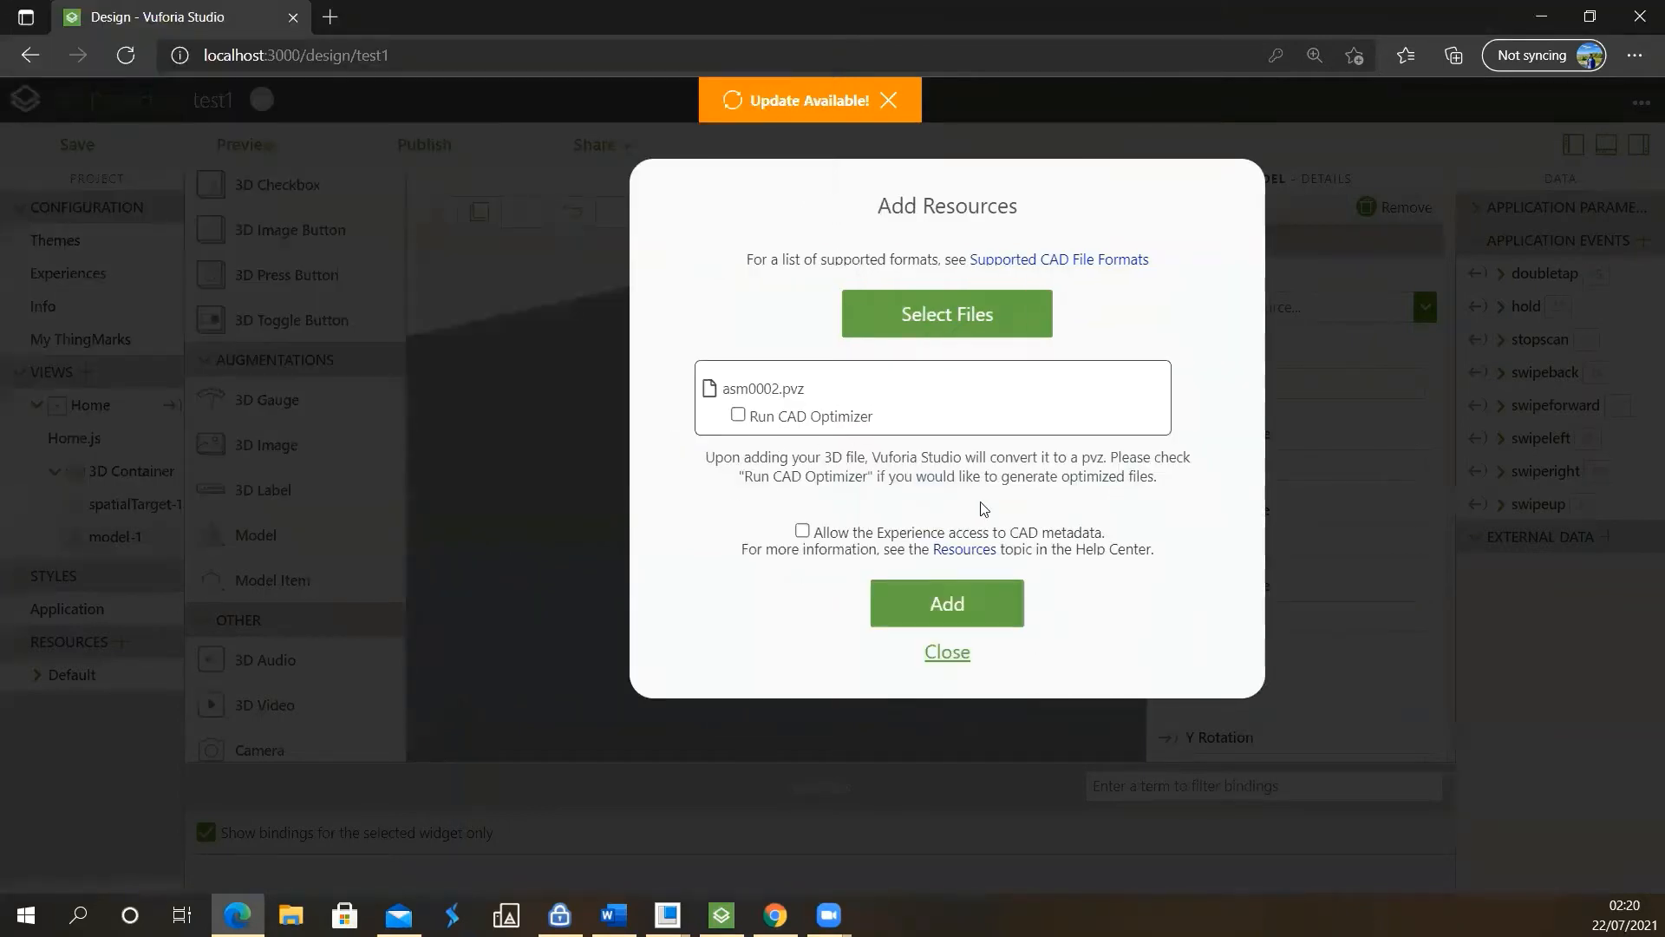
{"action": "left_click", "coordinate": [965, 605]}
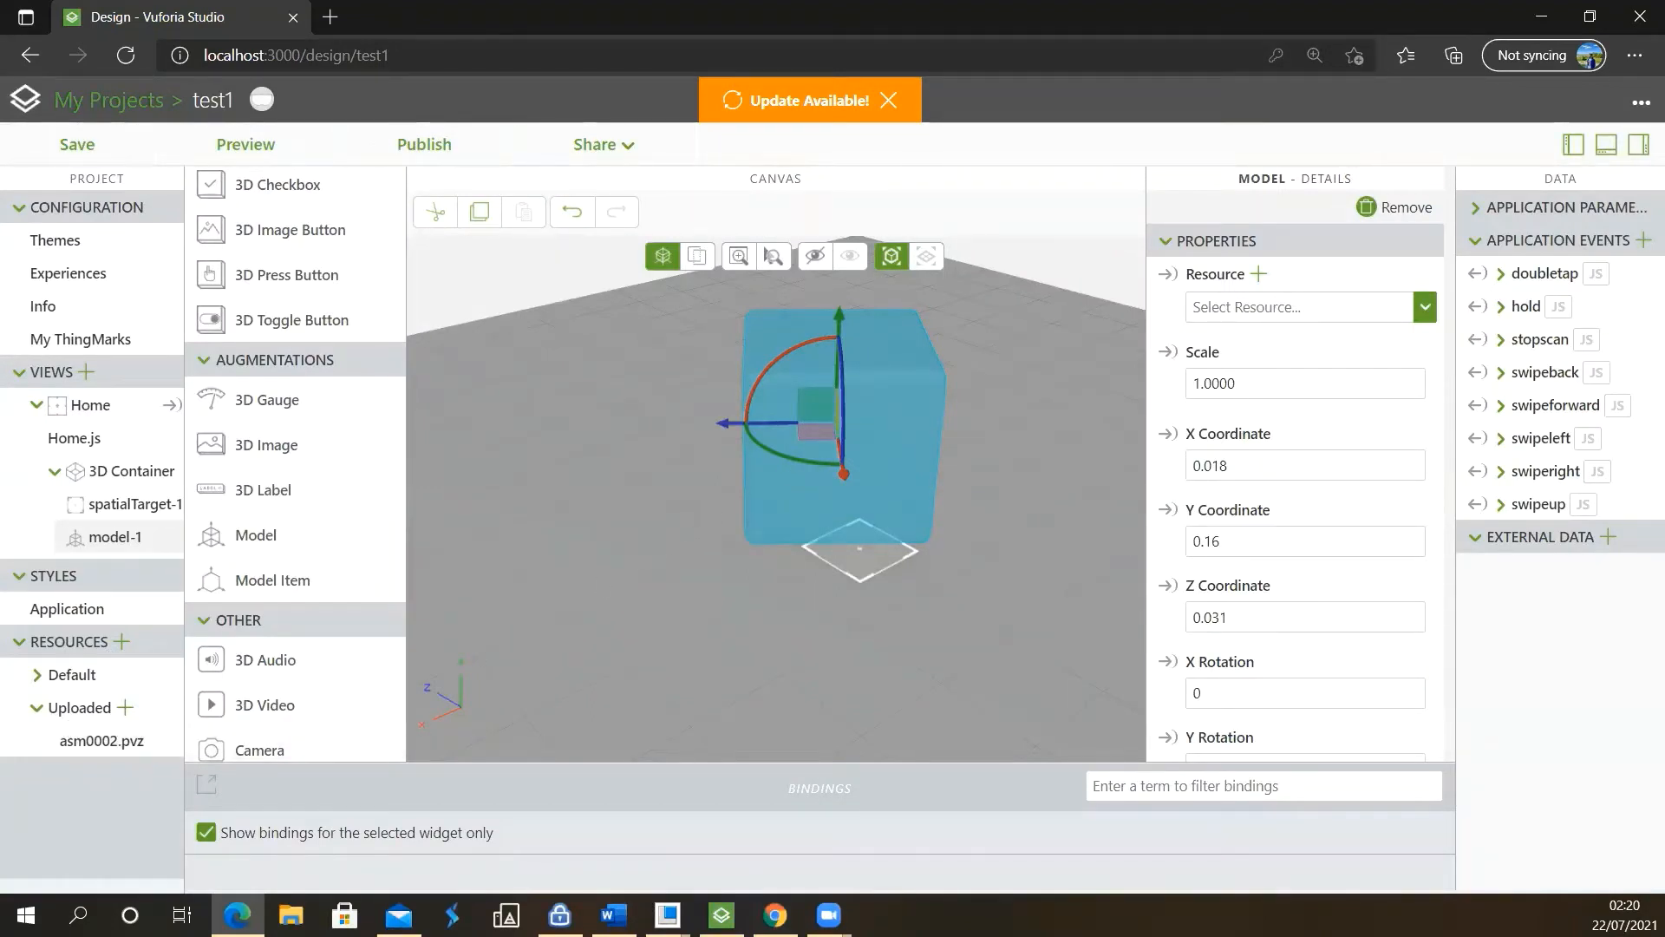
{"action": "left_click", "coordinate": [1427, 310]}
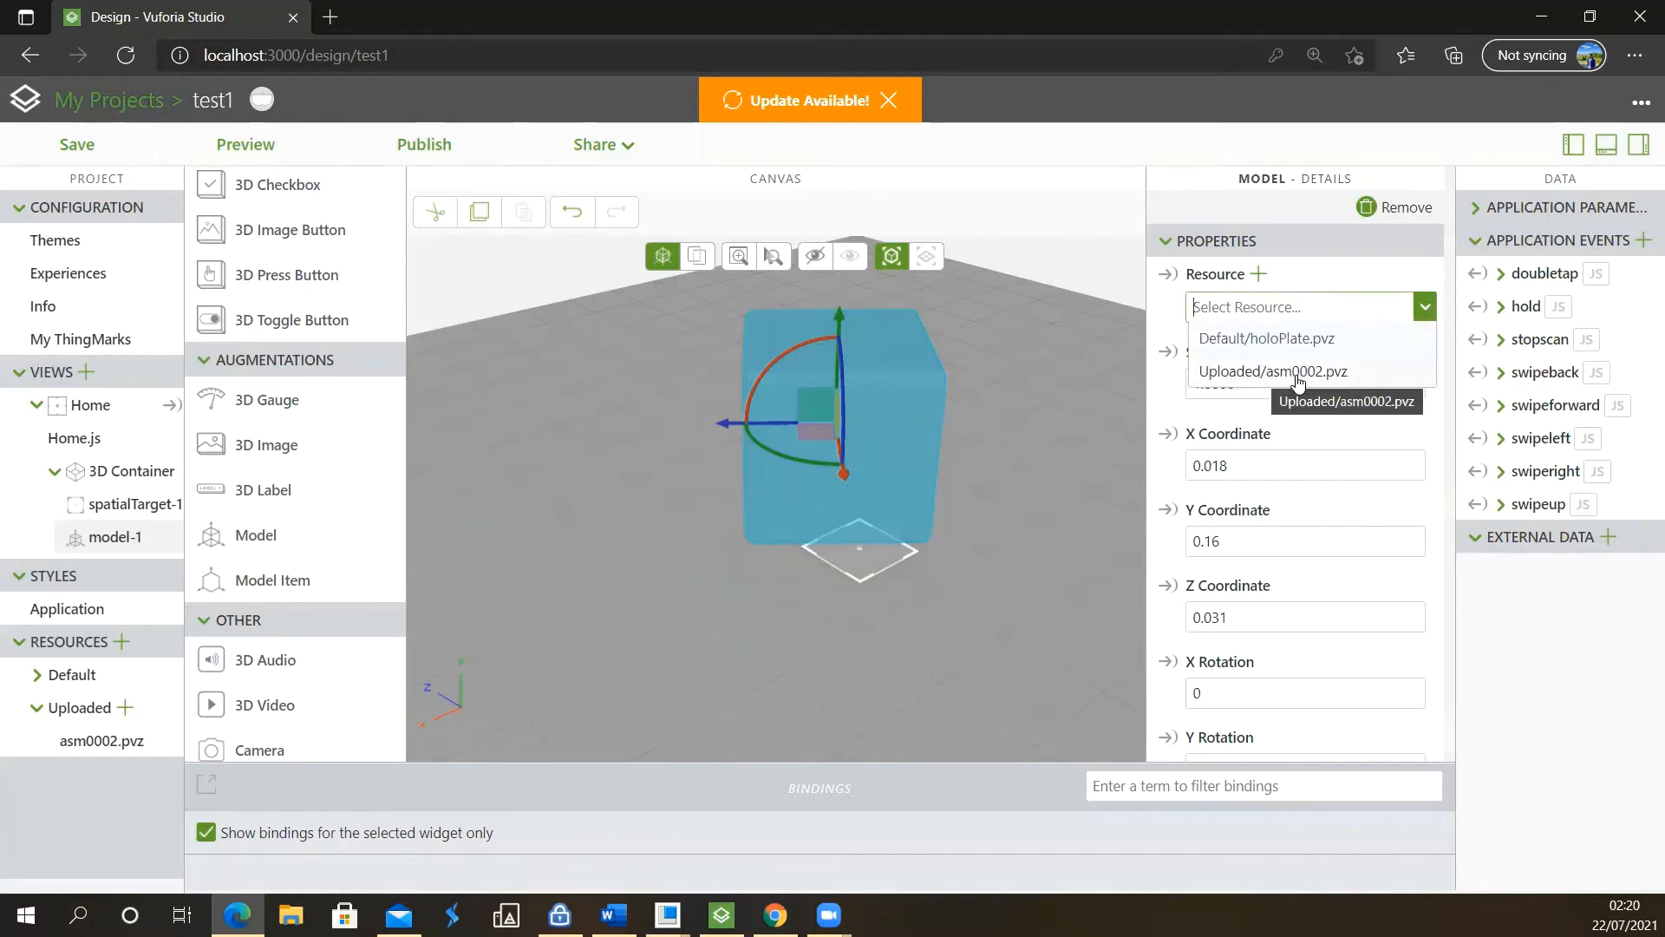
{"action": "left_click", "coordinate": [1368, 373]}
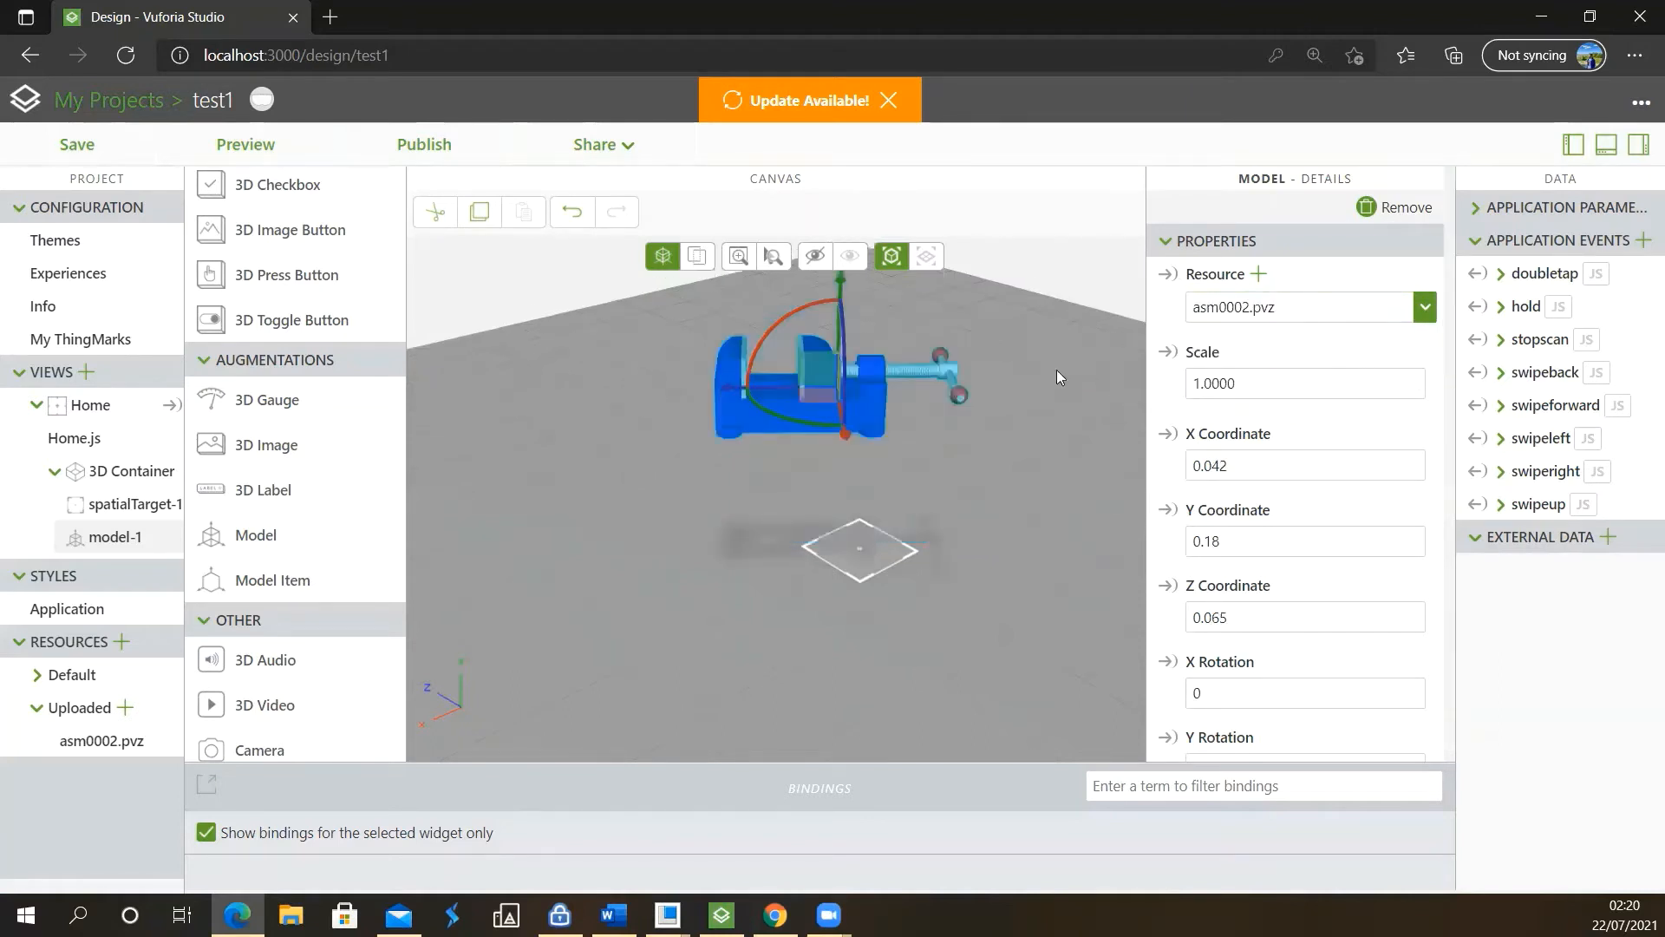
Lower the vise model toward the floor, placing it at X 0.066, Y 0.026, Z 0.085
{"action": "scroll", "coordinate": [850, 386], "scroll_direction": "up", "scroll_amount": 5}
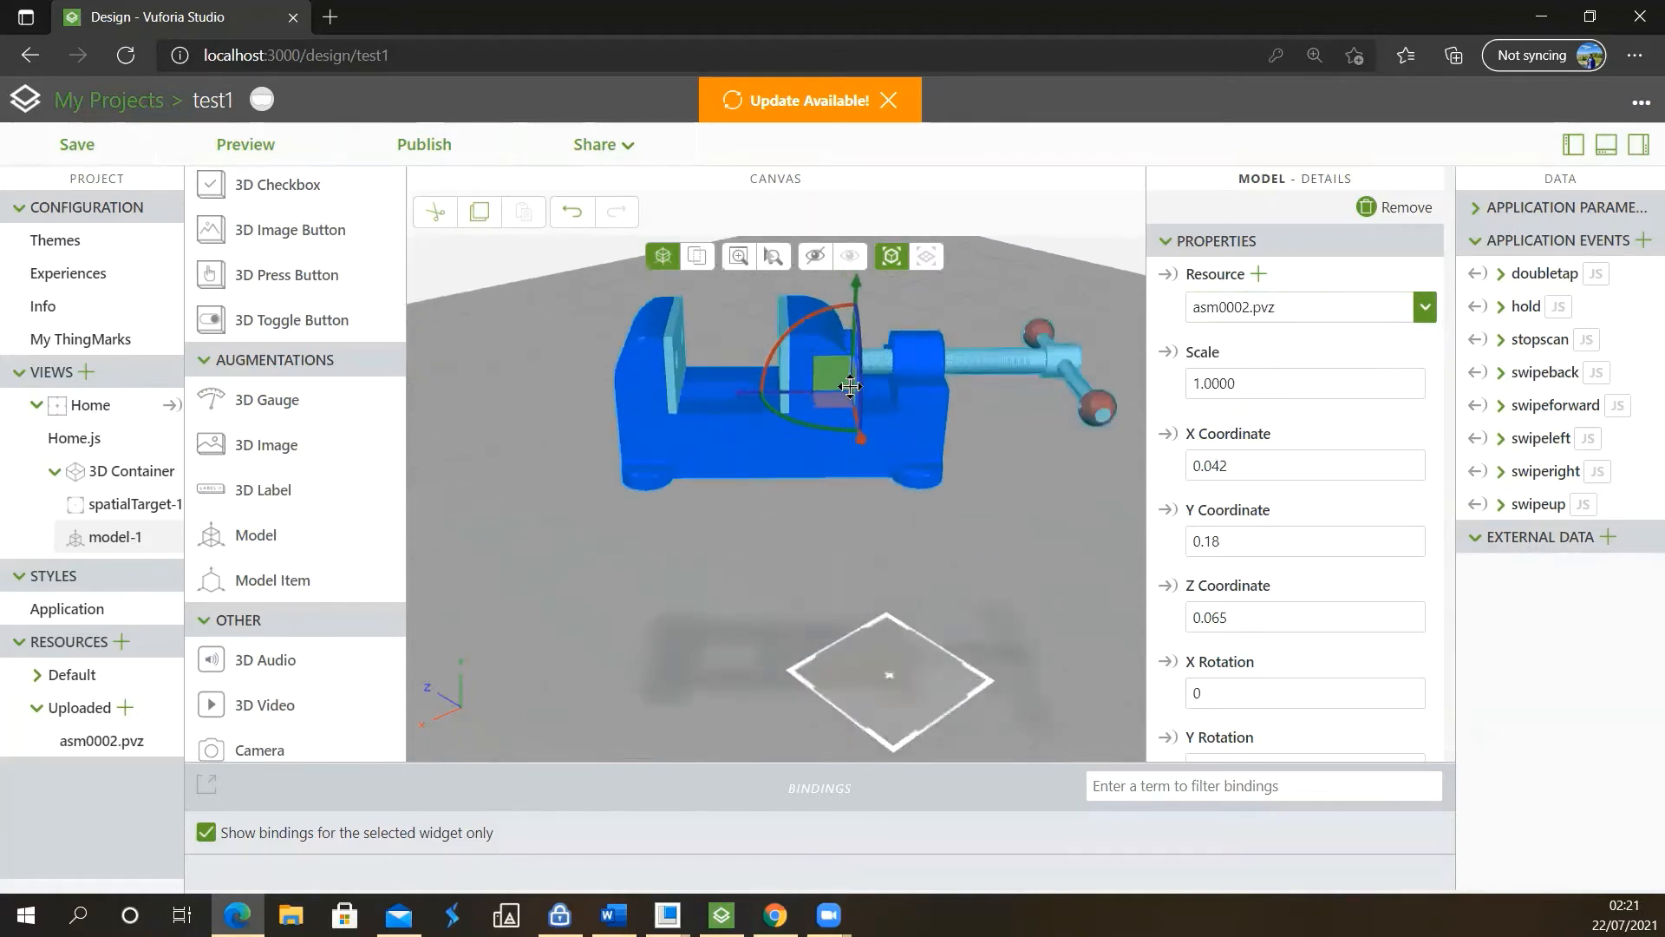
{"action": "scroll", "coordinate": [850, 386], "scroll_direction": "up", "scroll_amount": 1}
{"action": "left_click_drag", "start_coordinate": [850, 386], "coordinate": [894, 571]}
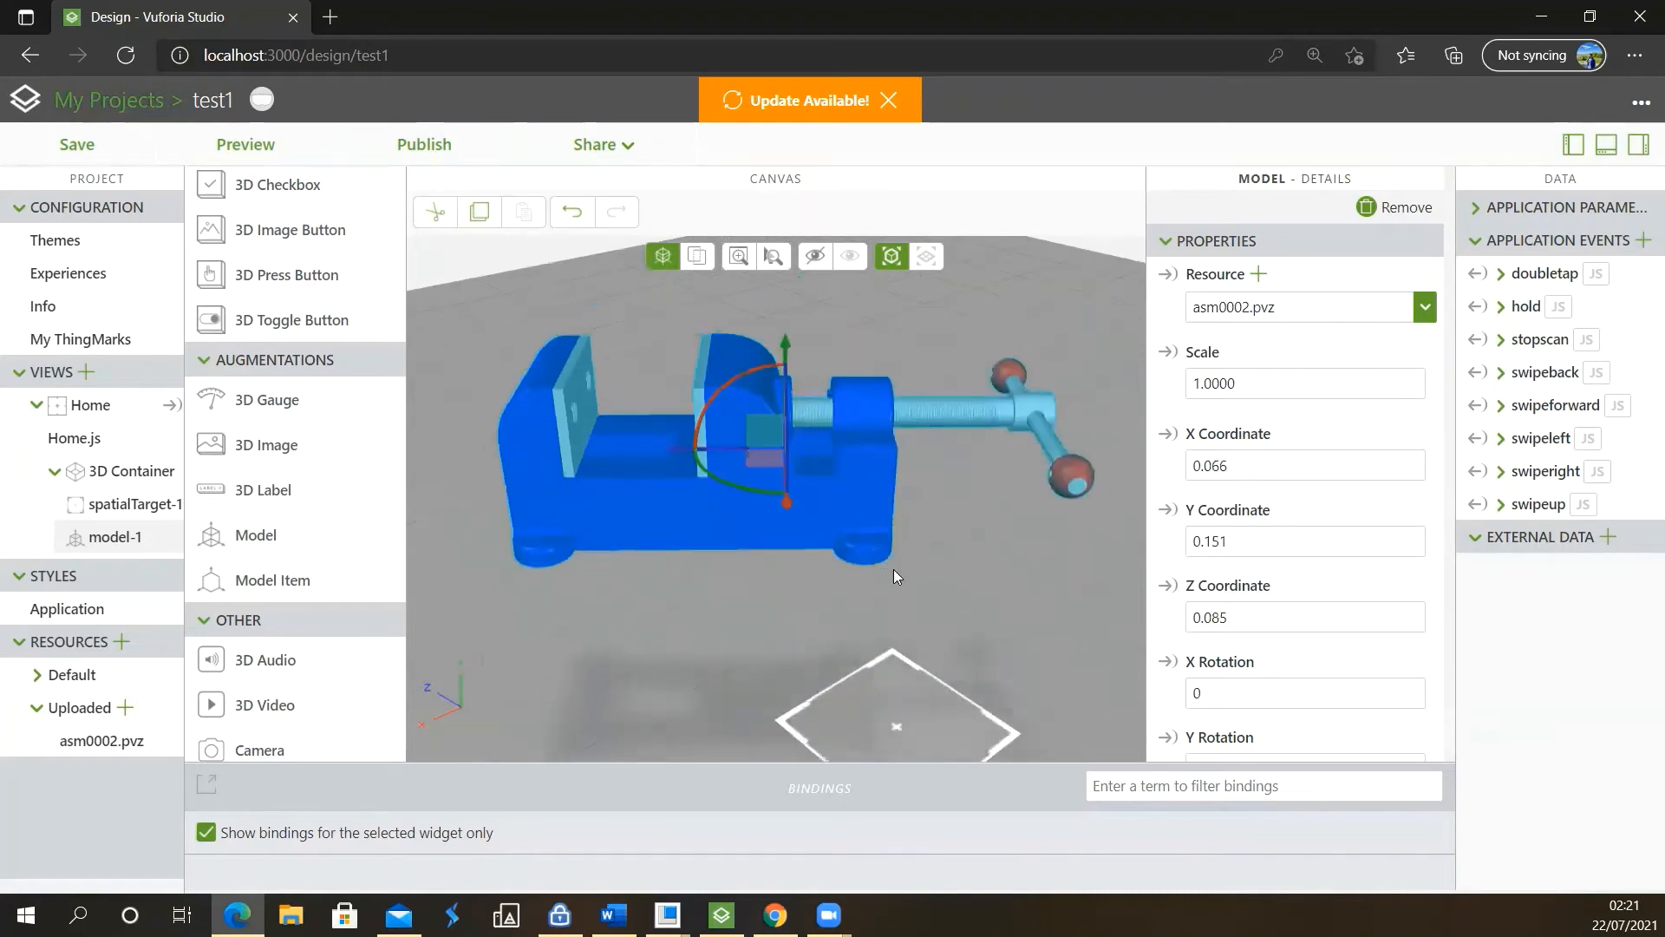
{"action": "scroll", "coordinate": [893, 571], "scroll_direction": "down", "scroll_amount": 2}
{"action": "left_click_drag", "start_coordinate": [813, 398], "coordinate": [801, 552]}
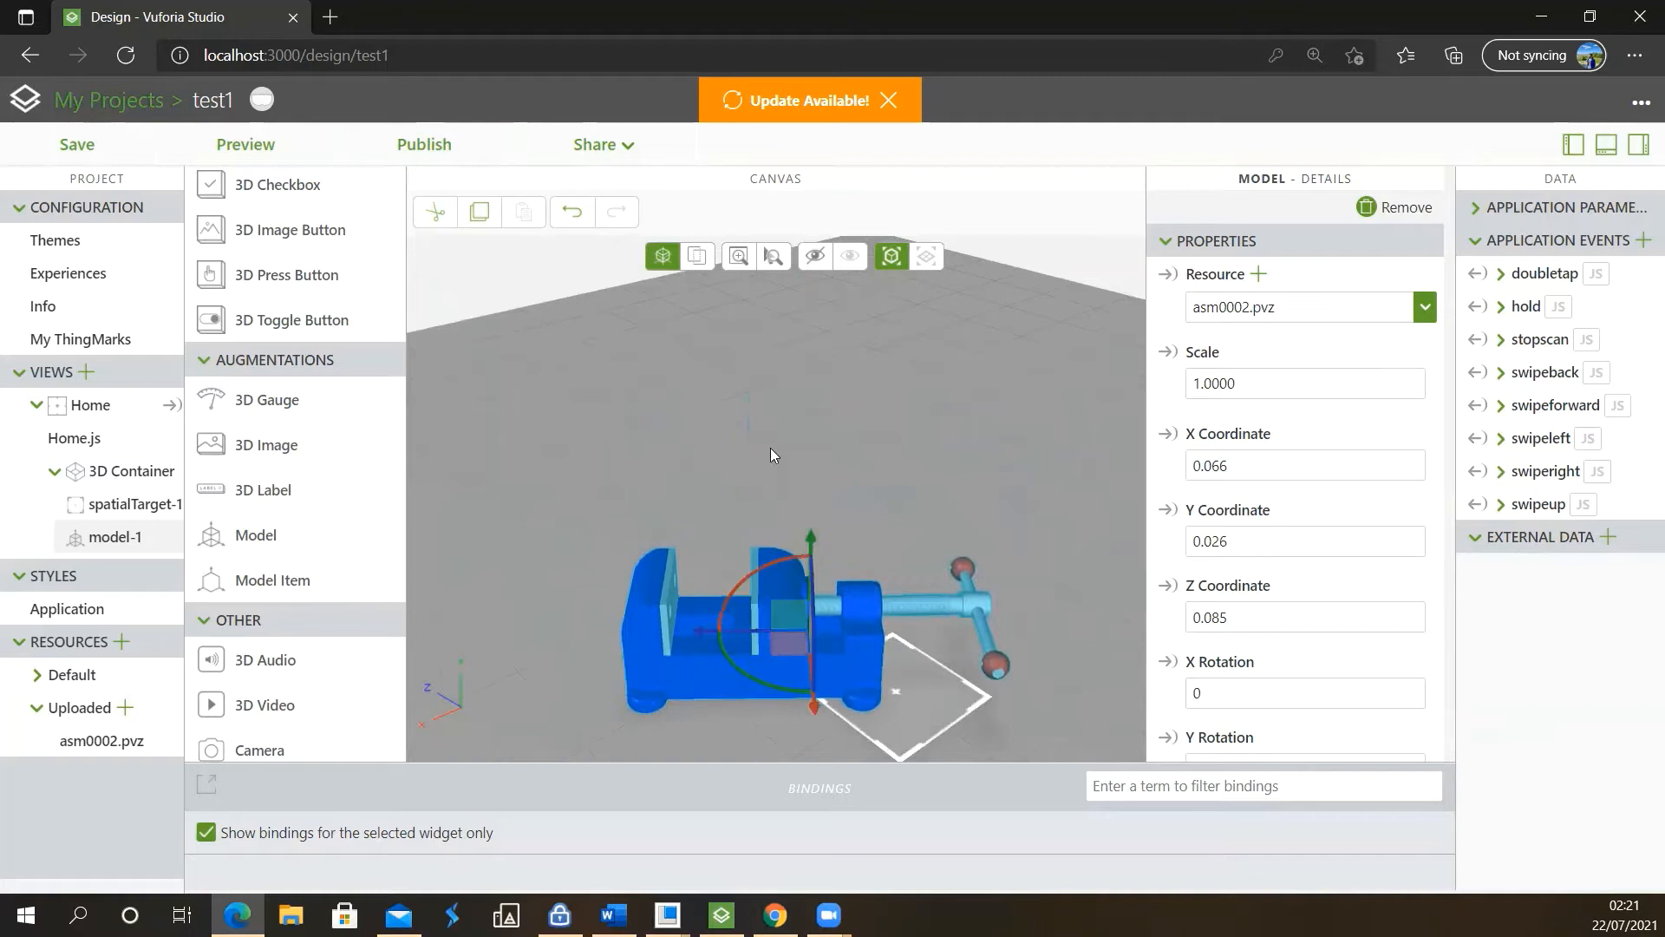
Move the vise over the spatial target to X -0.006, Y 0.03, Z 0.033
{"action": "left_click", "coordinate": [696, 257]}
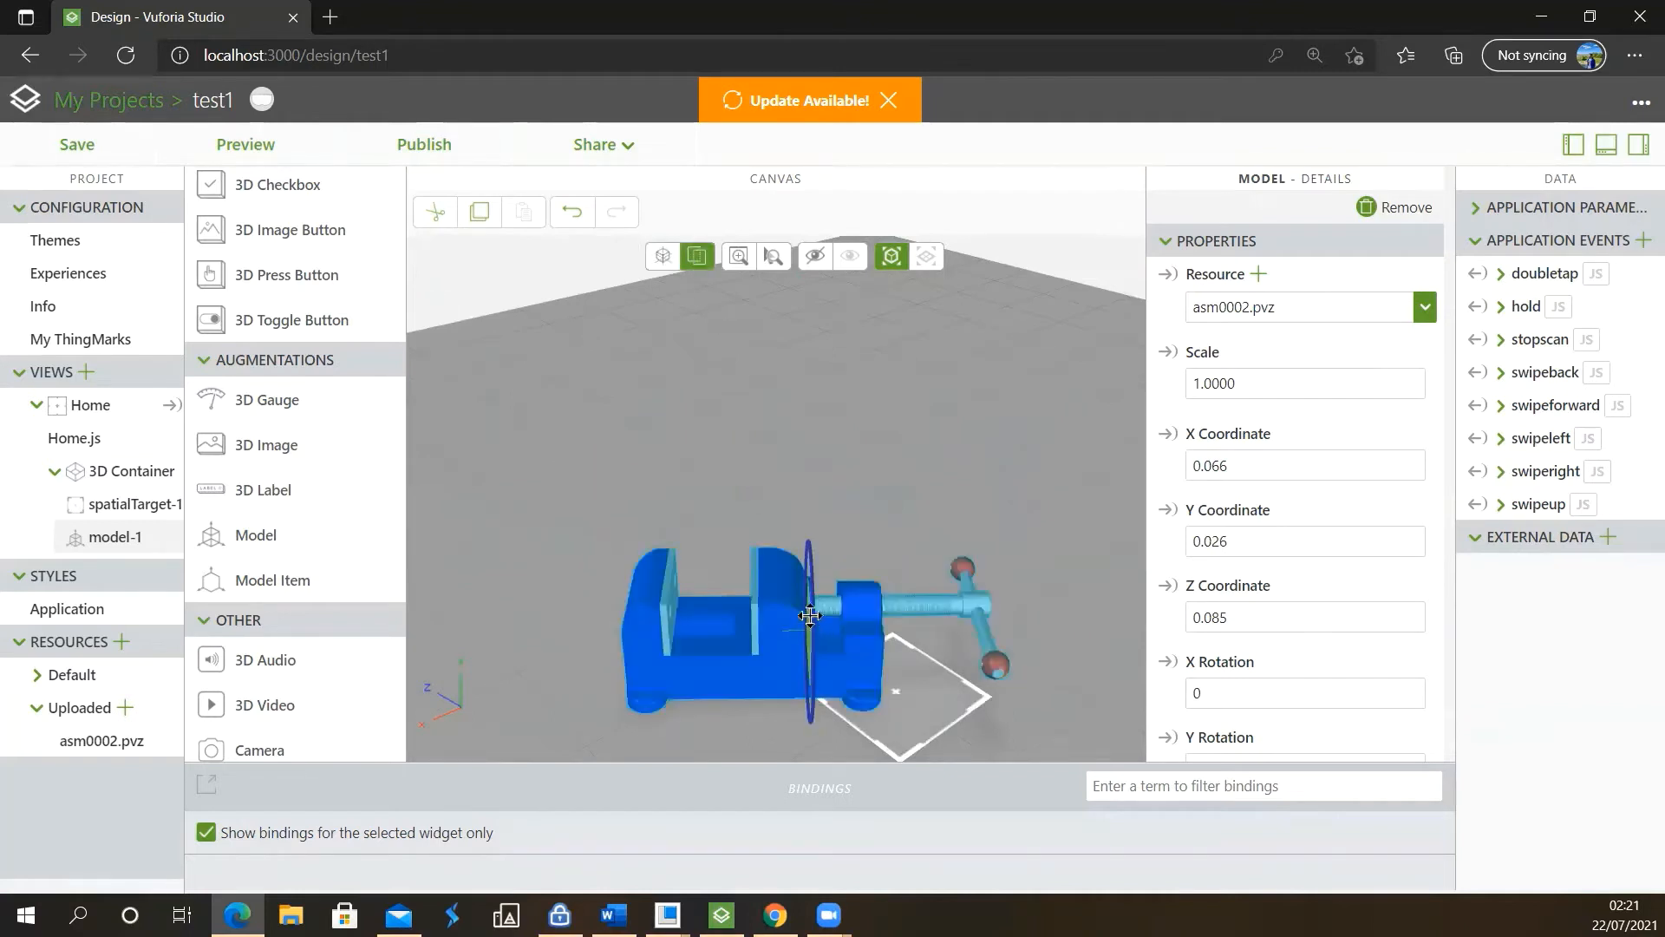
{"action": "left_click_drag", "start_coordinate": [810, 615], "coordinate": [967, 568]}
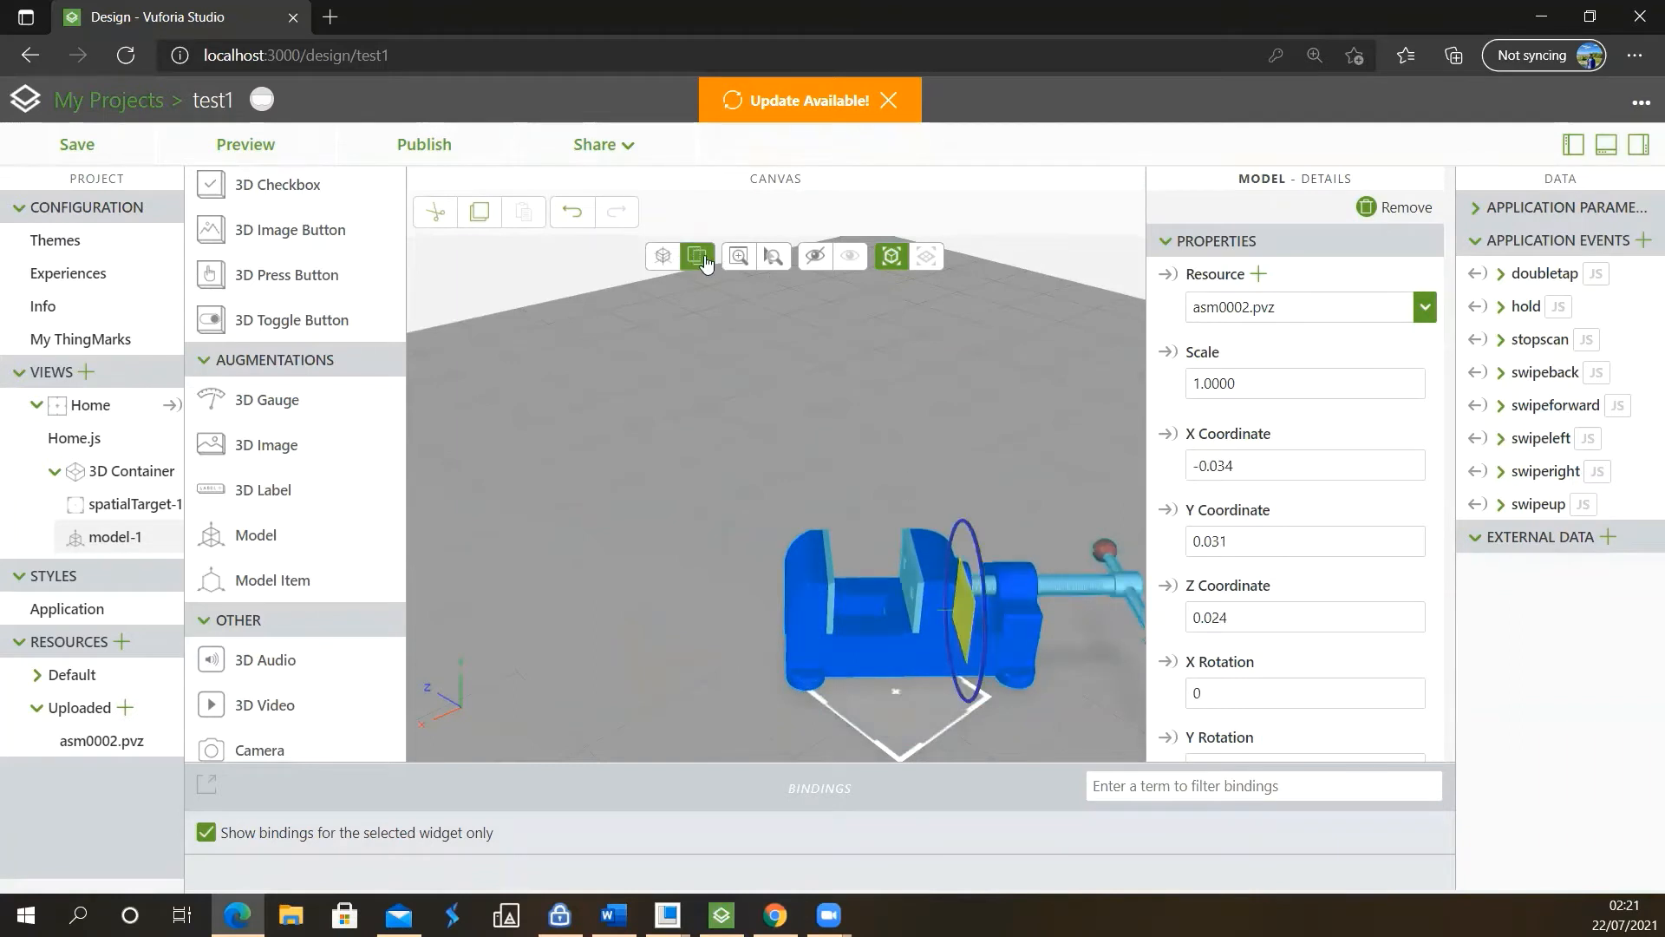
{"action": "mouse_move", "coordinate": [936, 597]}
{"action": "right_mouse_down"}
{"action": "mouse_move", "coordinate": [833, 449]}
{"action": "mouse_move", "coordinate": [855, 496]}
{"action": "mouse_move", "coordinate": [837, 535]}
{"action": "right_mouse_up"}
{"action": "mouse_move", "coordinate": [857, 516]}
{"action": "left_mouse_down"}
{"action": "mouse_move", "coordinate": [846, 498]}
{"action": "mouse_move", "coordinate": [707, 477]}
{"action": "mouse_move", "coordinate": [821, 342]}
{"action": "mouse_move", "coordinate": [755, 397]}
{"action": "left_mouse_up"}
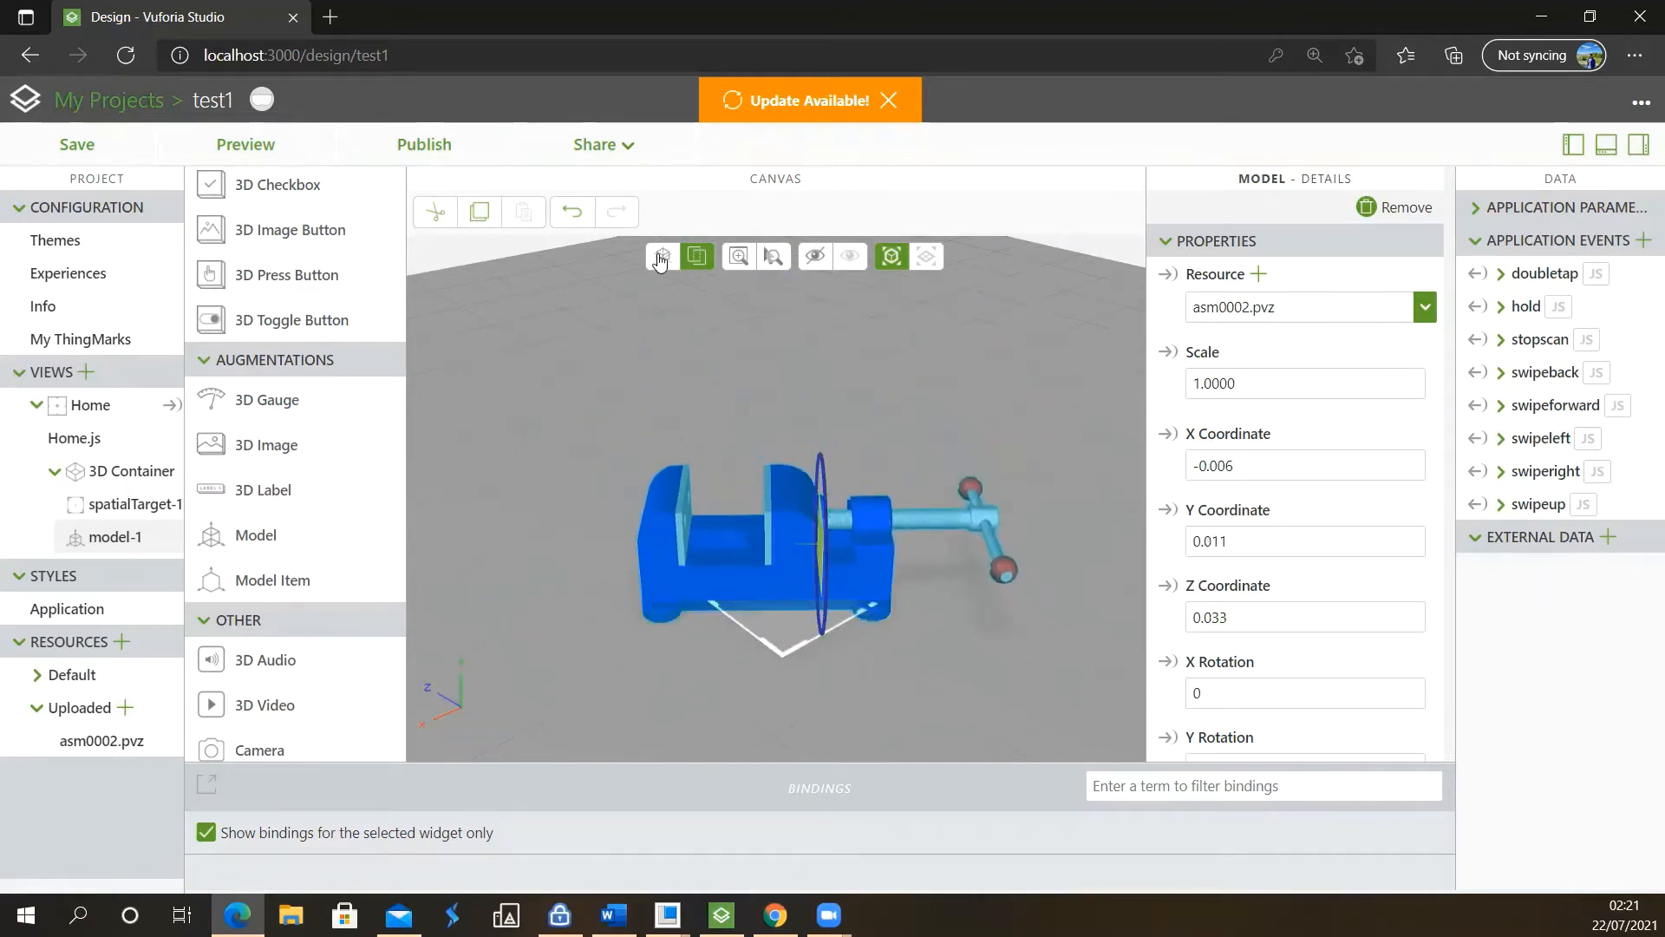
{"action": "left_click", "coordinate": [661, 257]}
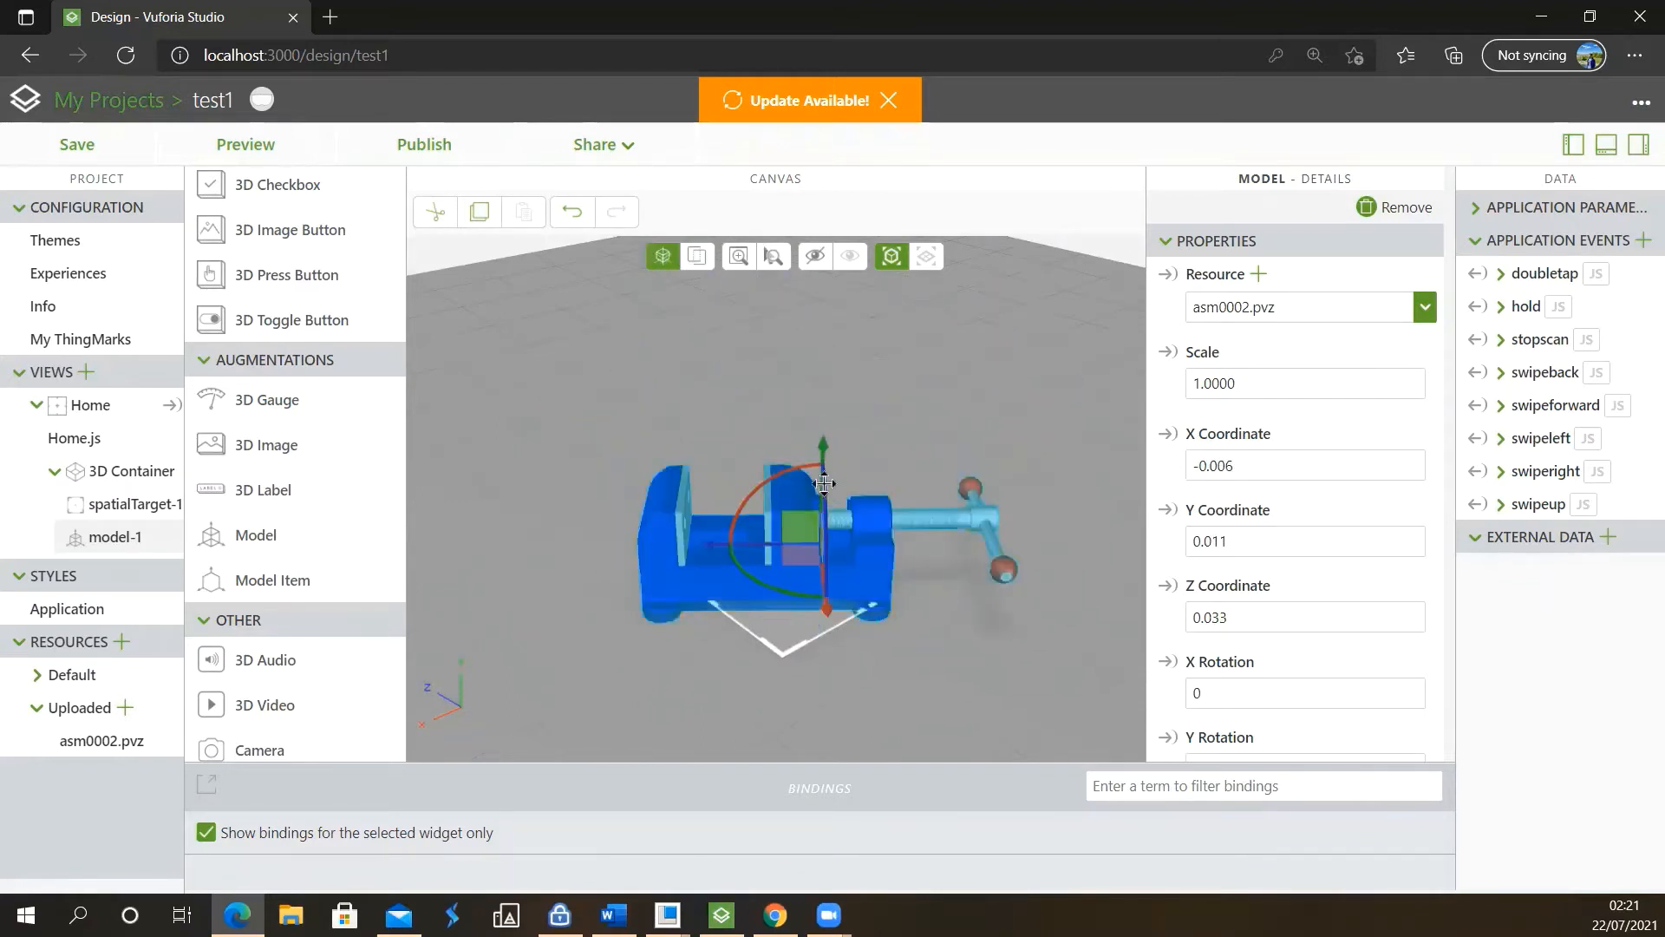
{"action": "left_click_drag", "start_coordinate": [823, 483], "coordinate": [813, 429]}
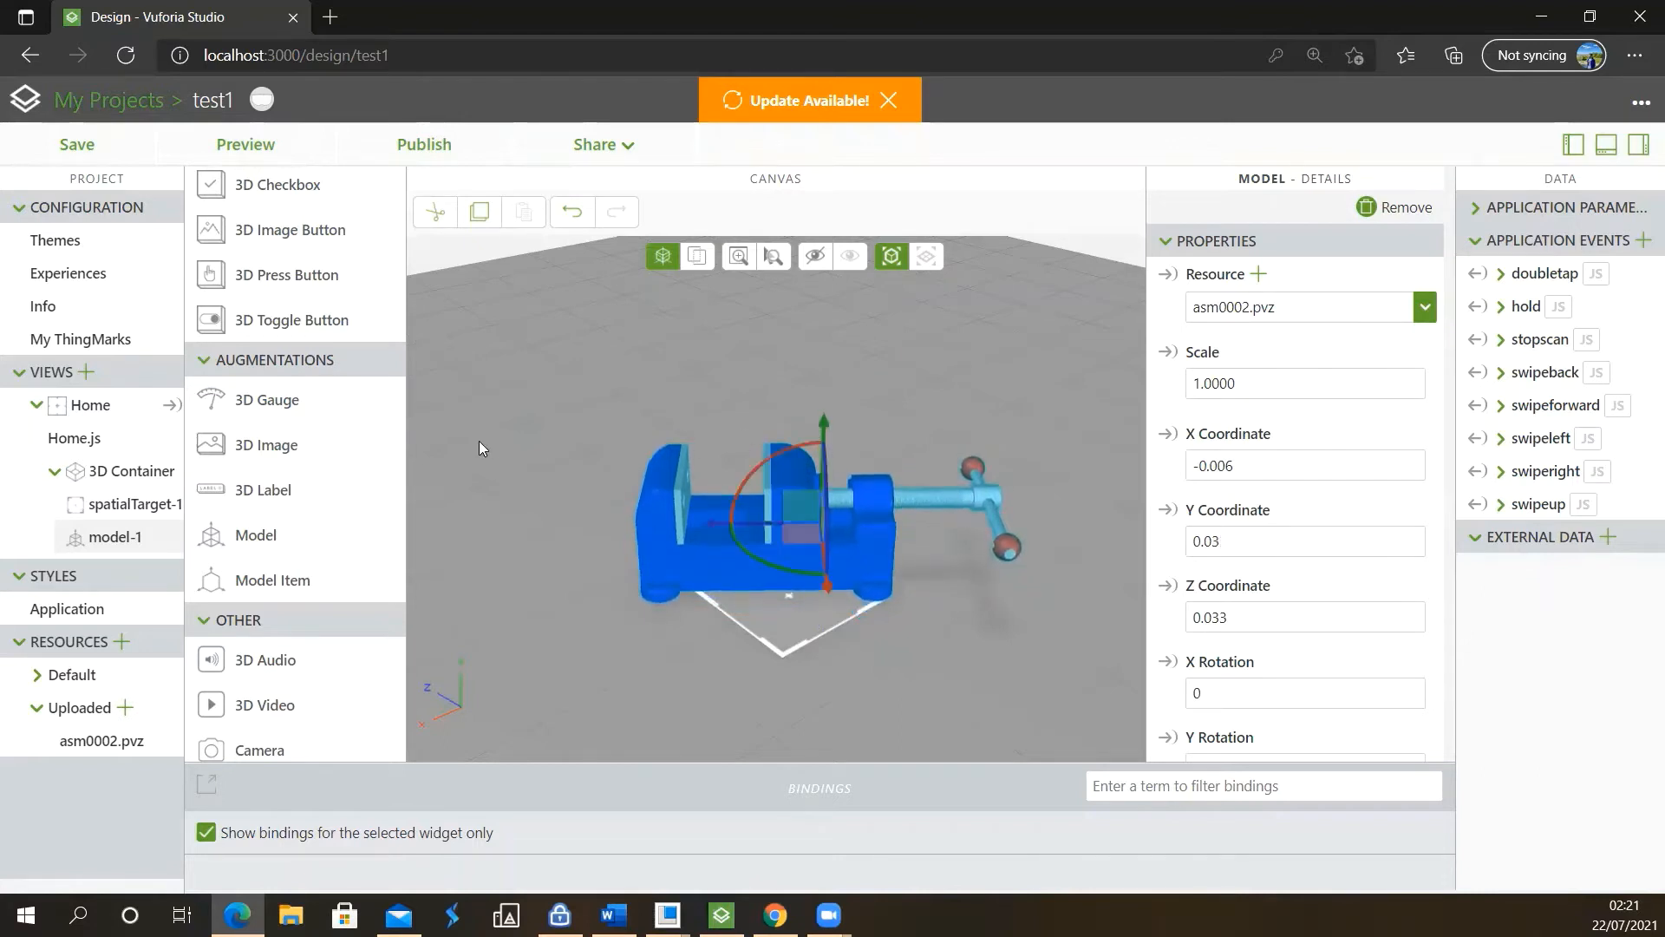
Examine the vise model's remaining properties, its appearance from different distances, and the other available widgets
{"action": "left_click_drag", "start_coordinate": [733, 578], "coordinate": [884, 394]}
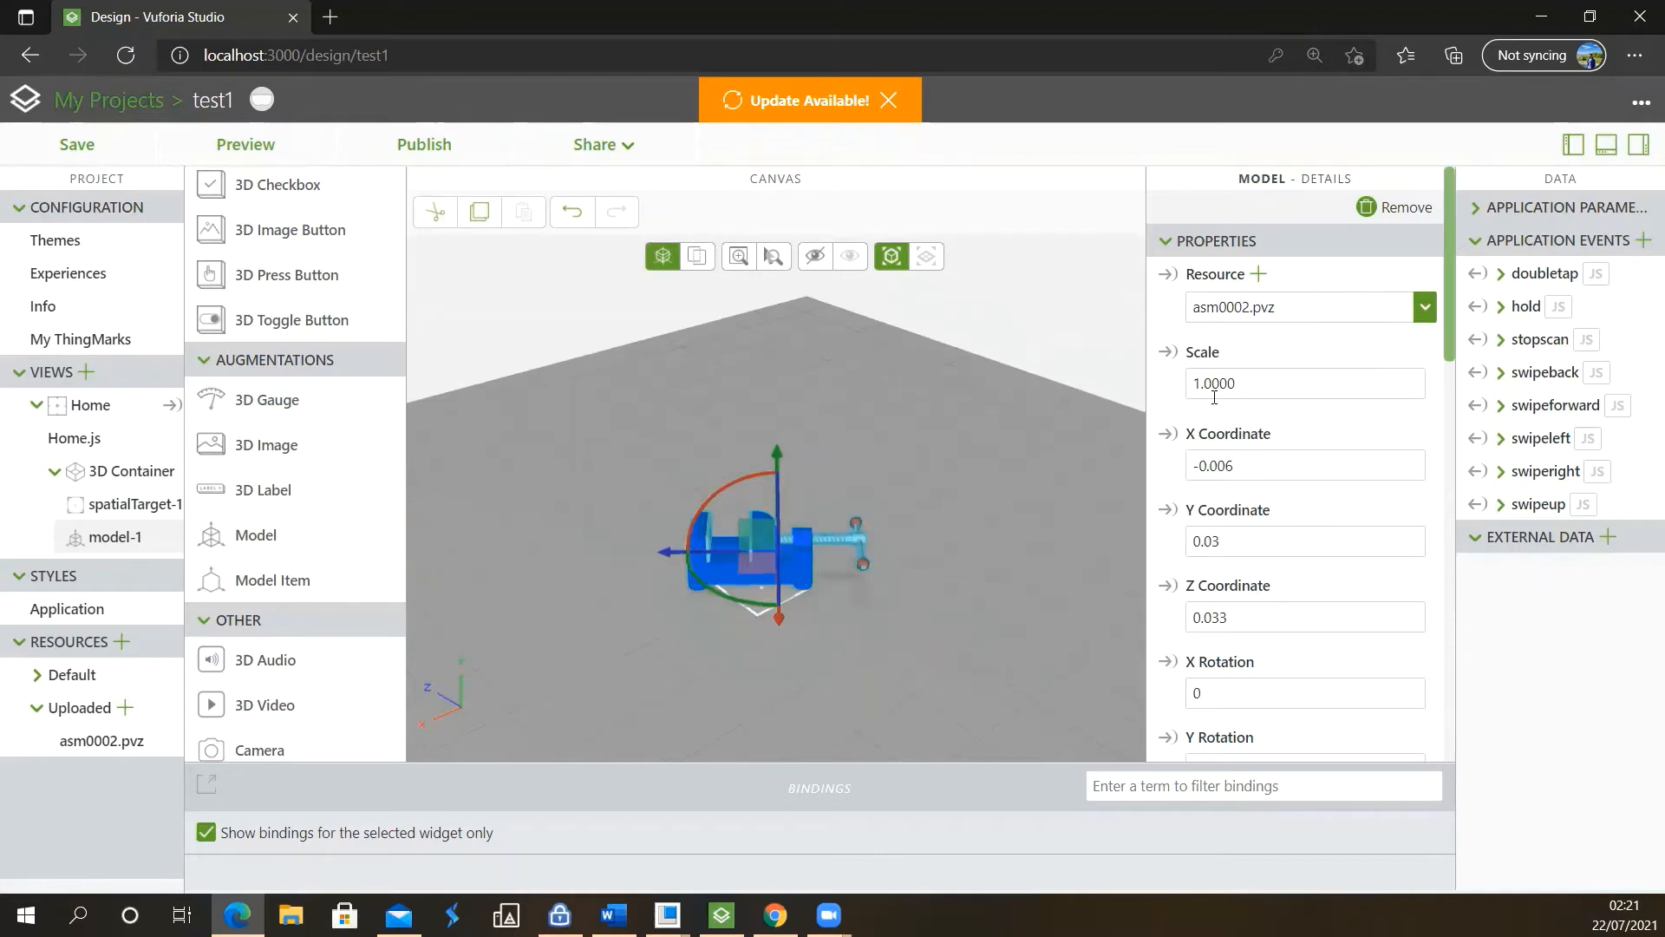
{"action": "scroll", "coordinate": [1252, 407], "scroll_direction": "down", "scroll_amount": 1}
{"action": "scroll", "coordinate": [1252, 408], "scroll_direction": "down", "scroll_amount": 5}
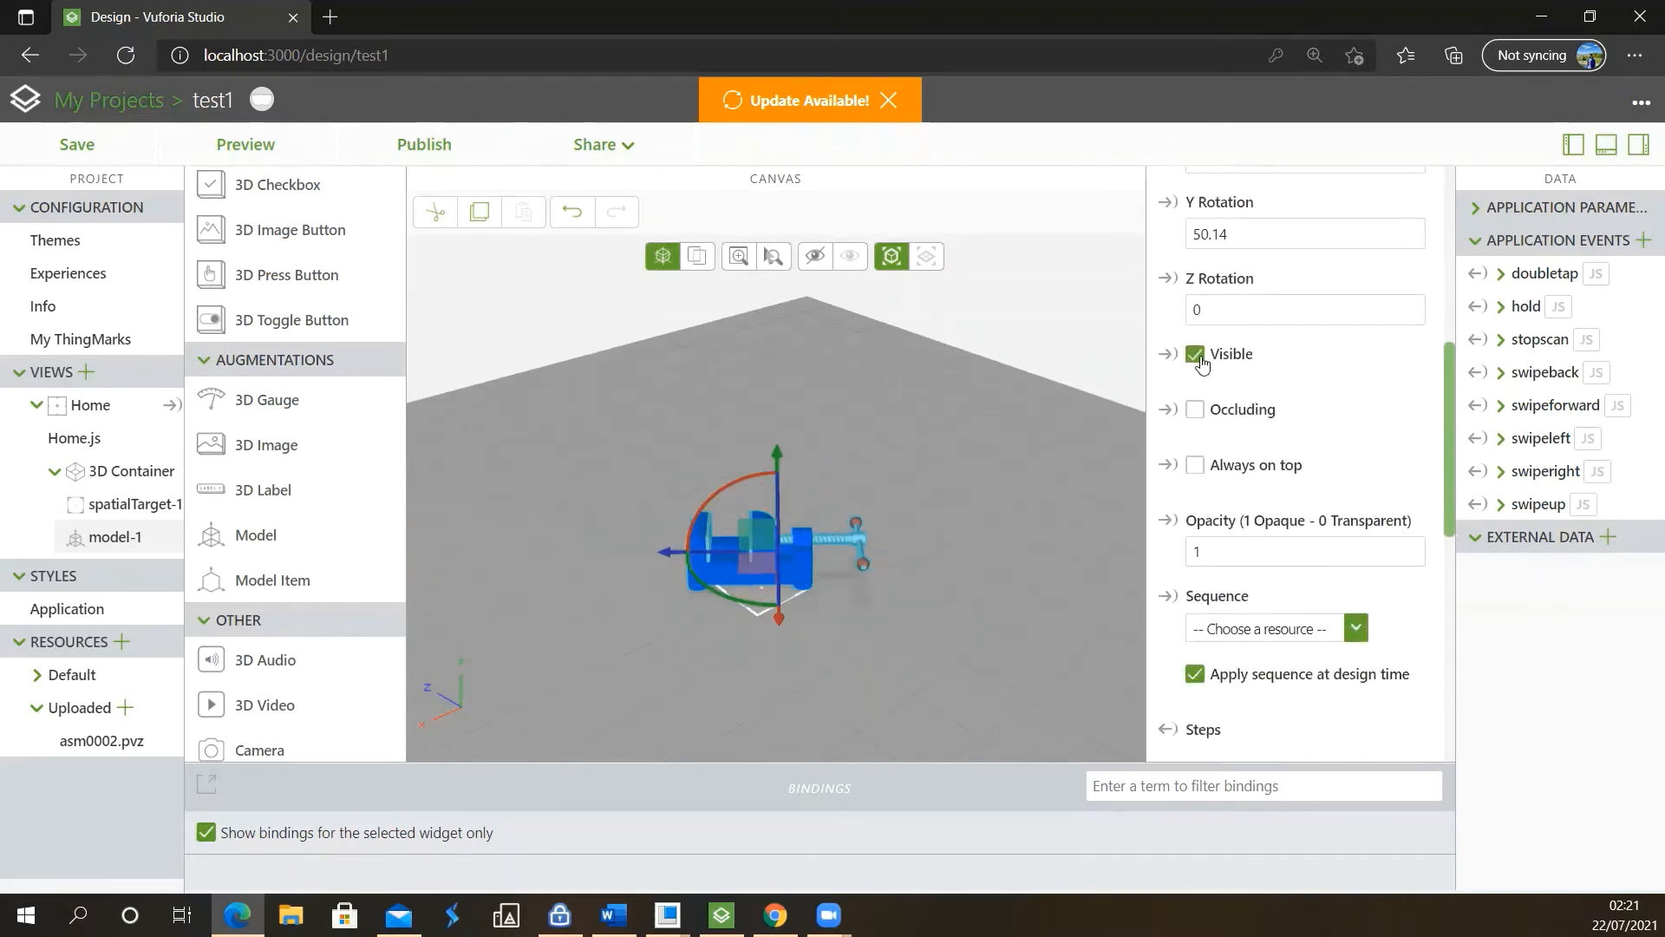
{"action": "scroll", "coordinate": [1198, 429], "scroll_direction": "down", "scroll_amount": 3}
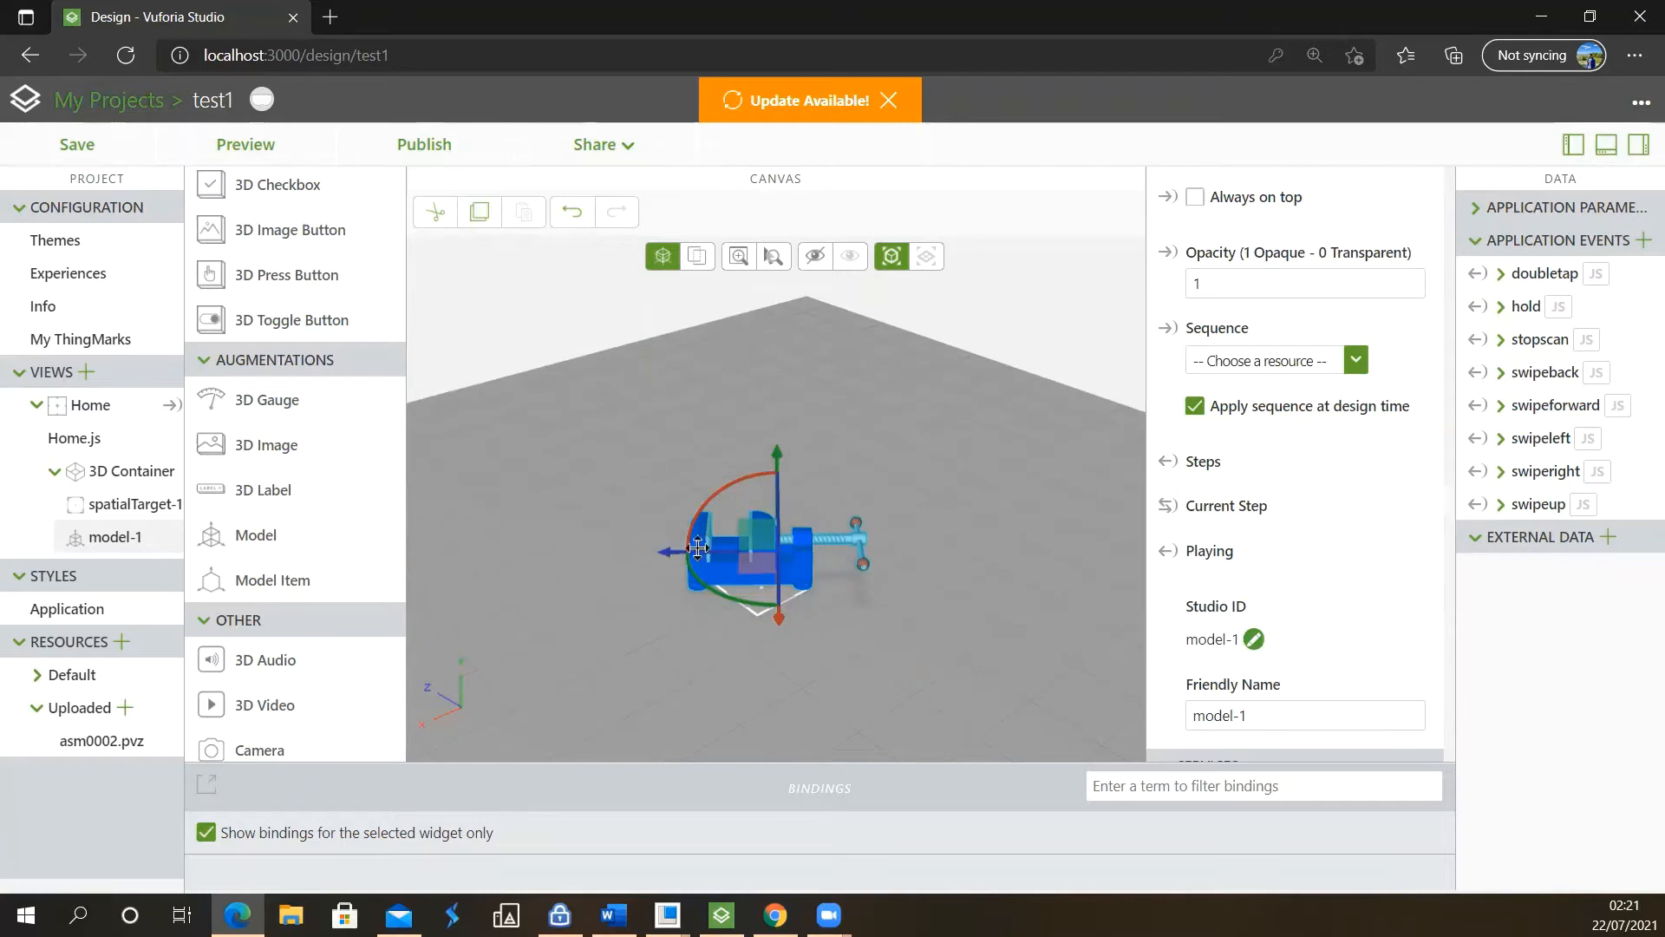
{"action": "scroll", "coordinate": [760, 576], "scroll_direction": "up", "scroll_amount": 5}
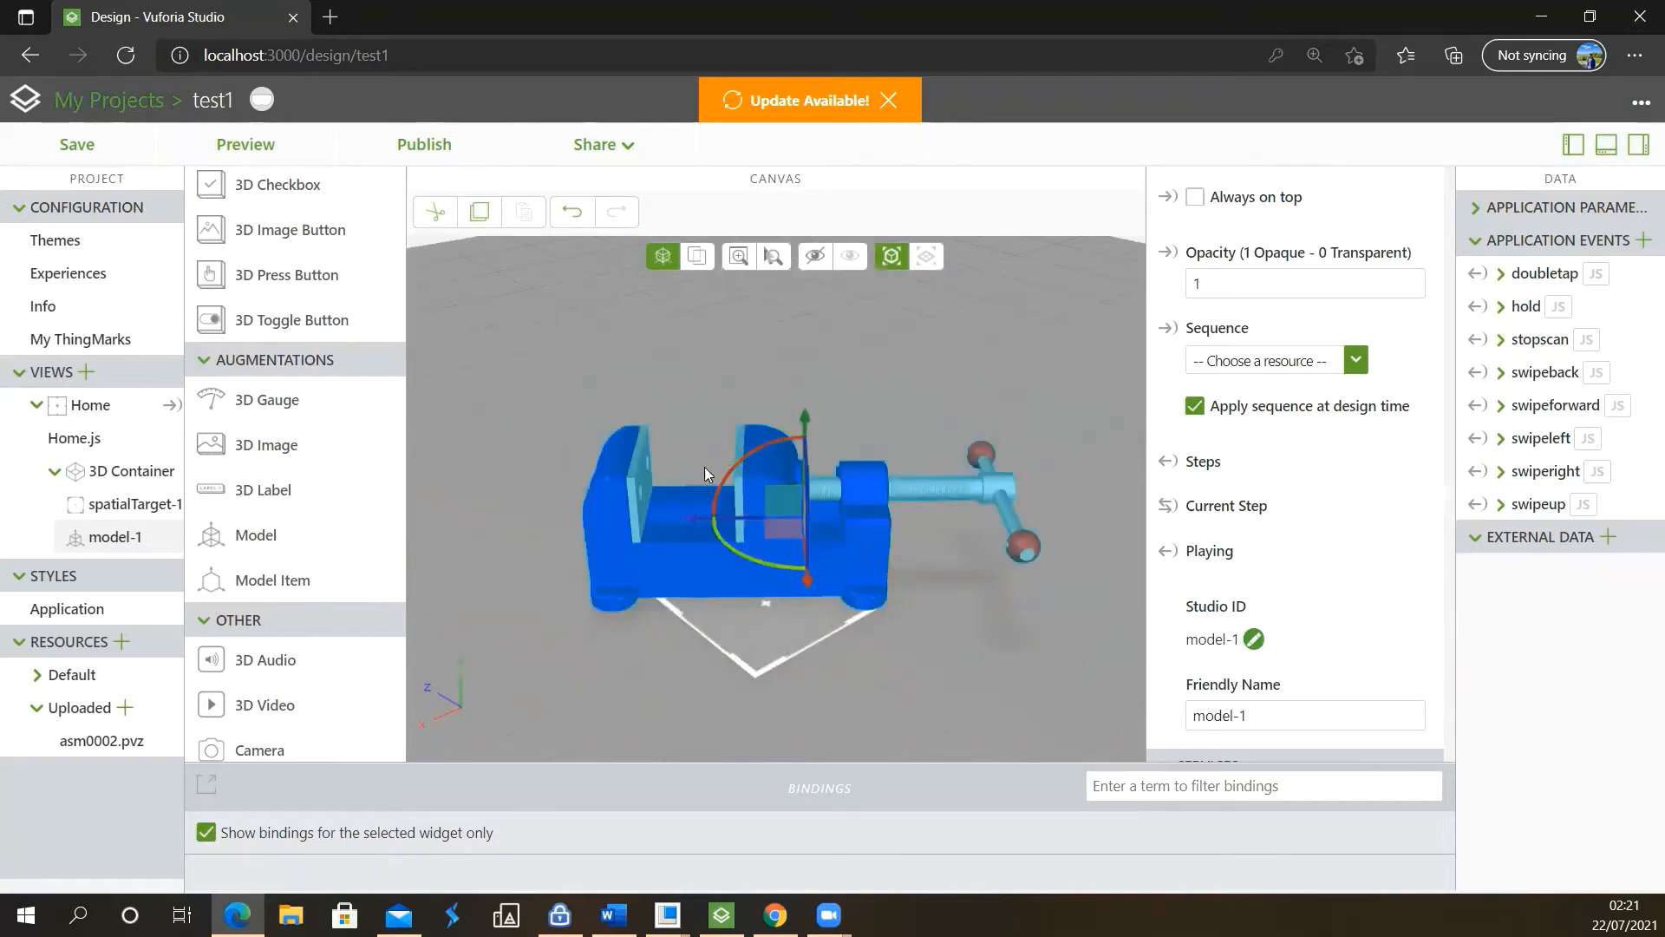
{"action": "left_click", "coordinate": [983, 374]}
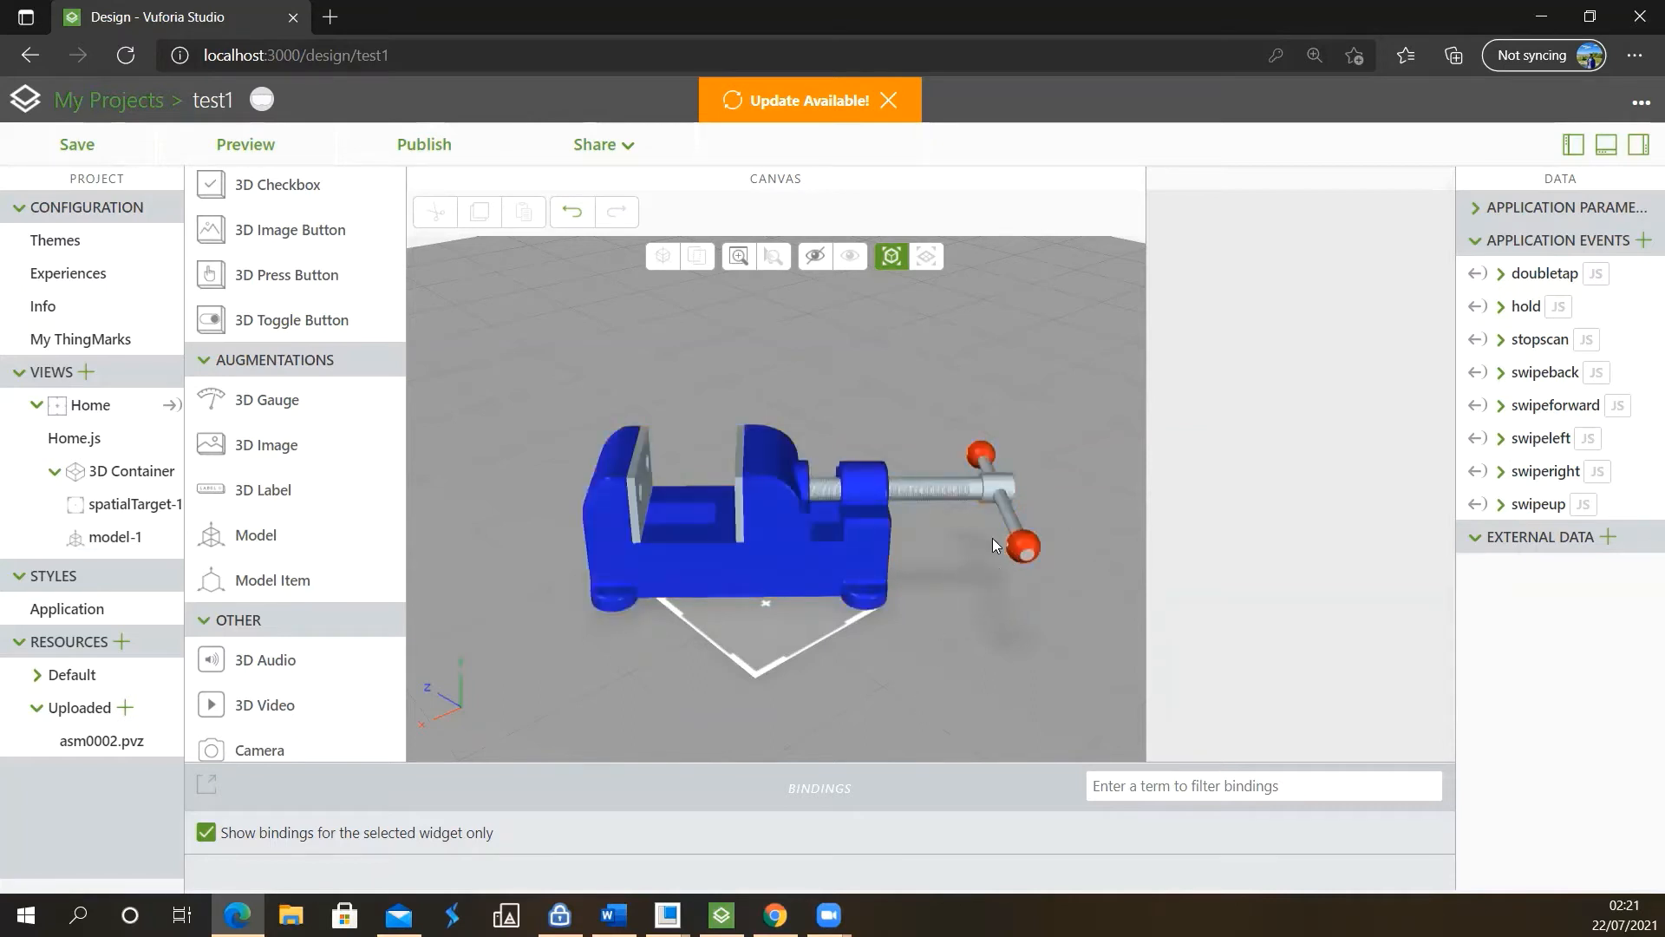
{"action": "scroll", "coordinate": [1024, 560], "scroll_direction": "up", "scroll_amount": 4}
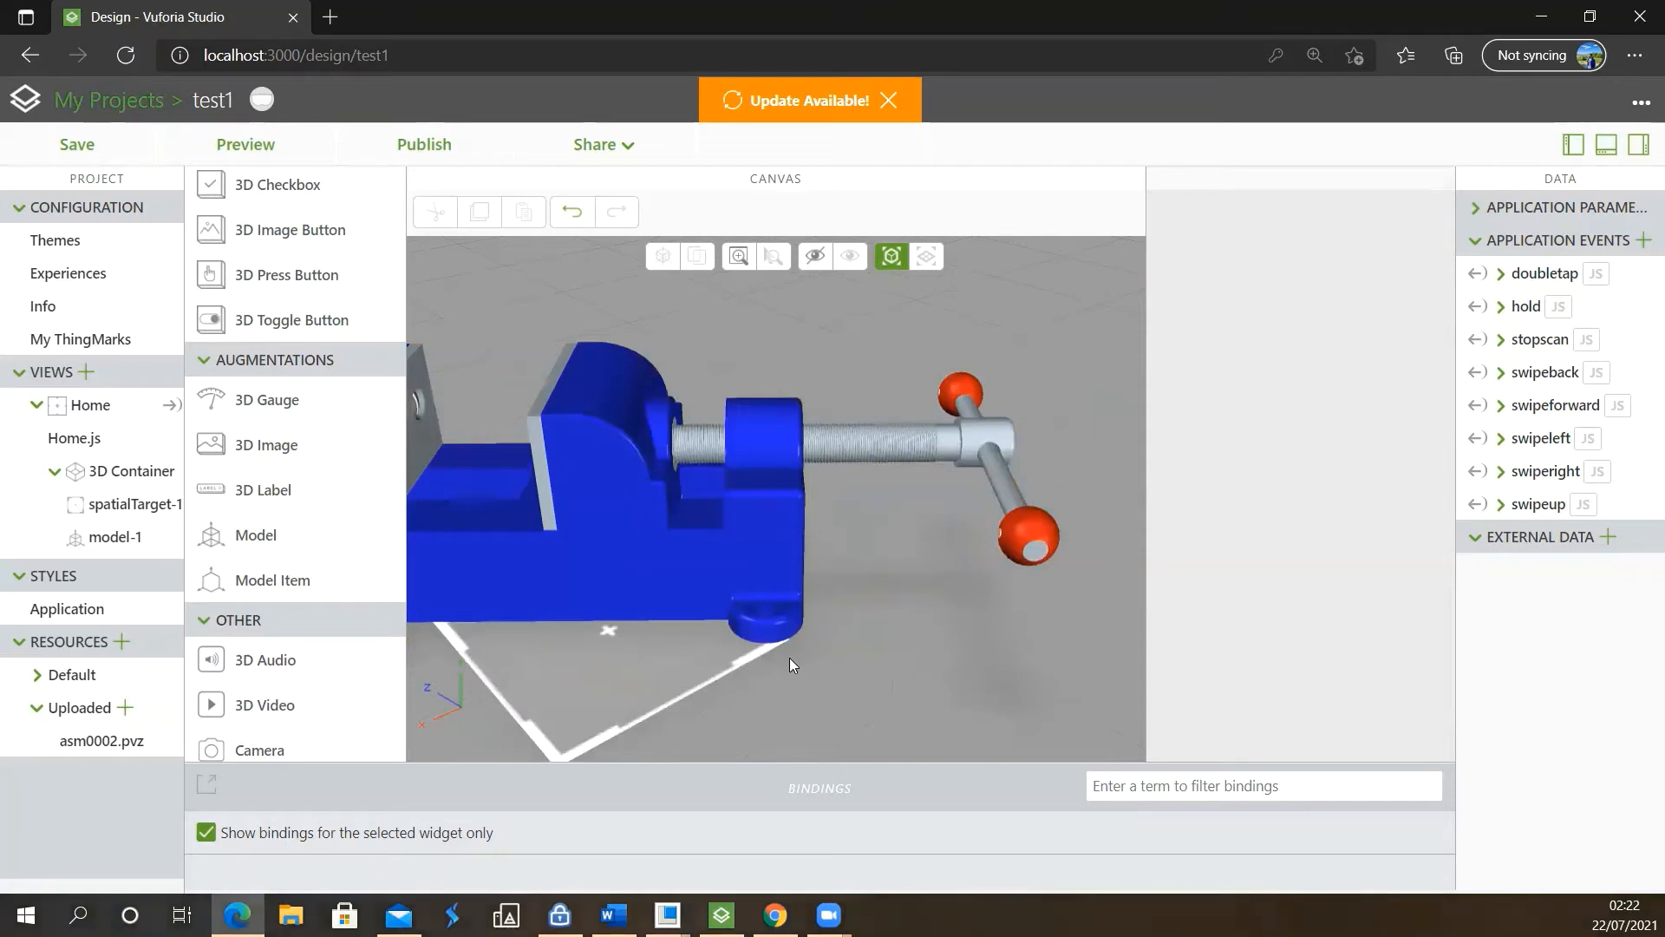
{"action": "scroll", "coordinate": [935, 572], "scroll_direction": "down", "scroll_amount": 6}
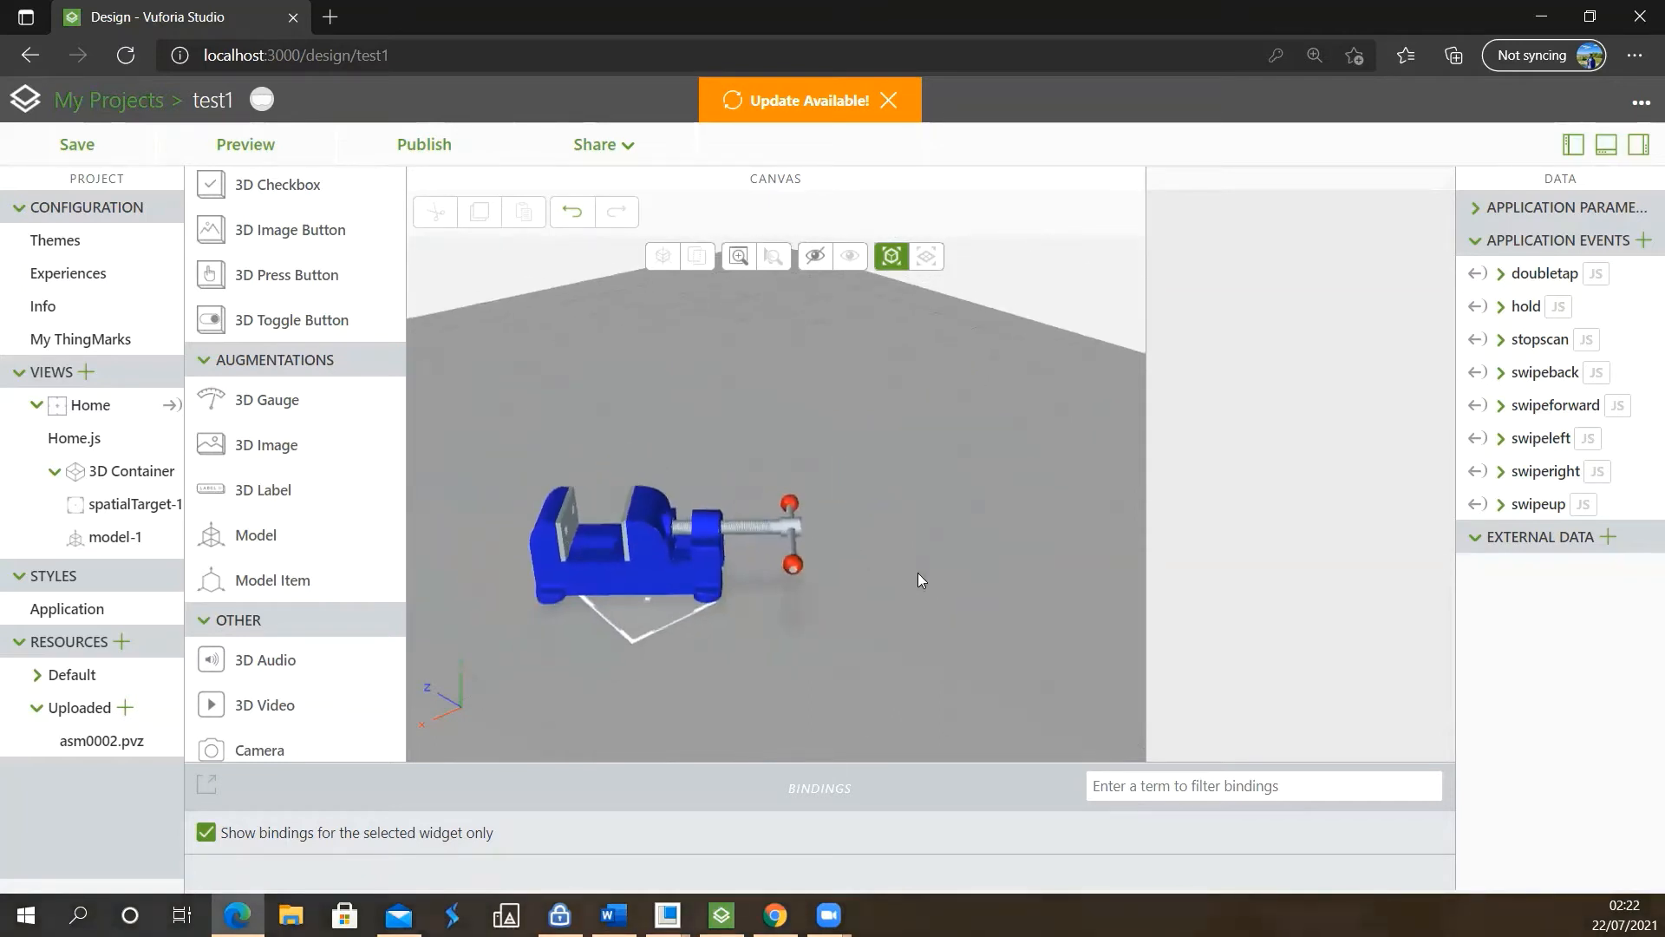
{"action": "scroll", "coordinate": [540, 612], "scroll_direction": "up", "scroll_amount": 5}
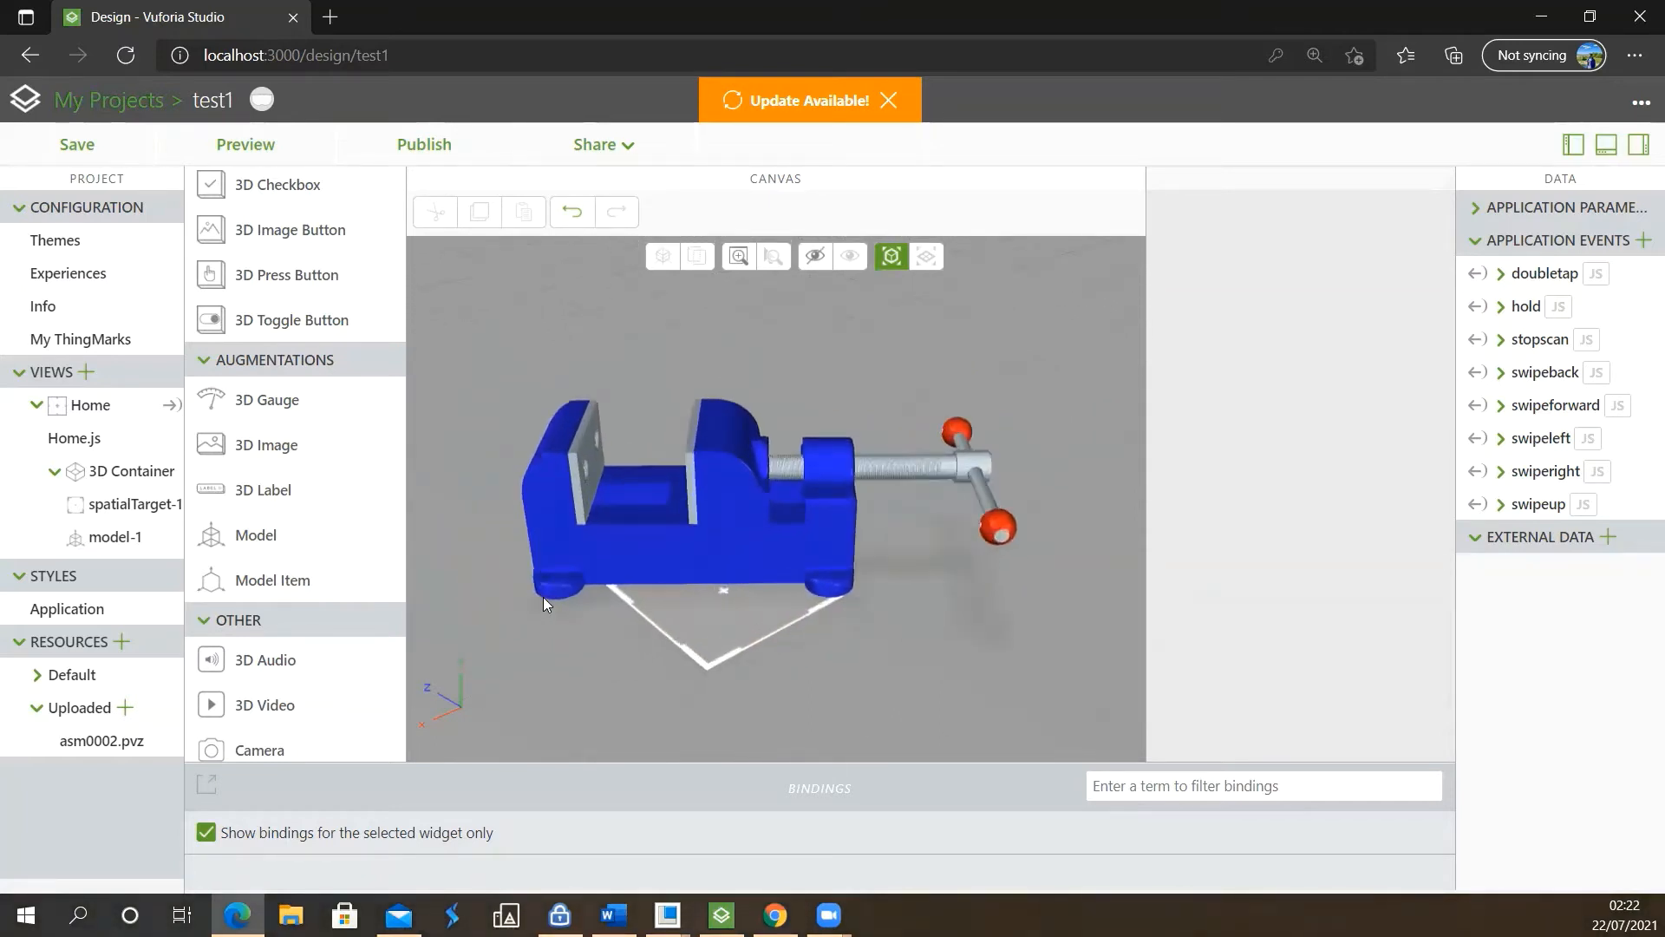
{"action": "scroll", "coordinate": [384, 577], "scroll_direction": "down", "scroll_amount": 1}
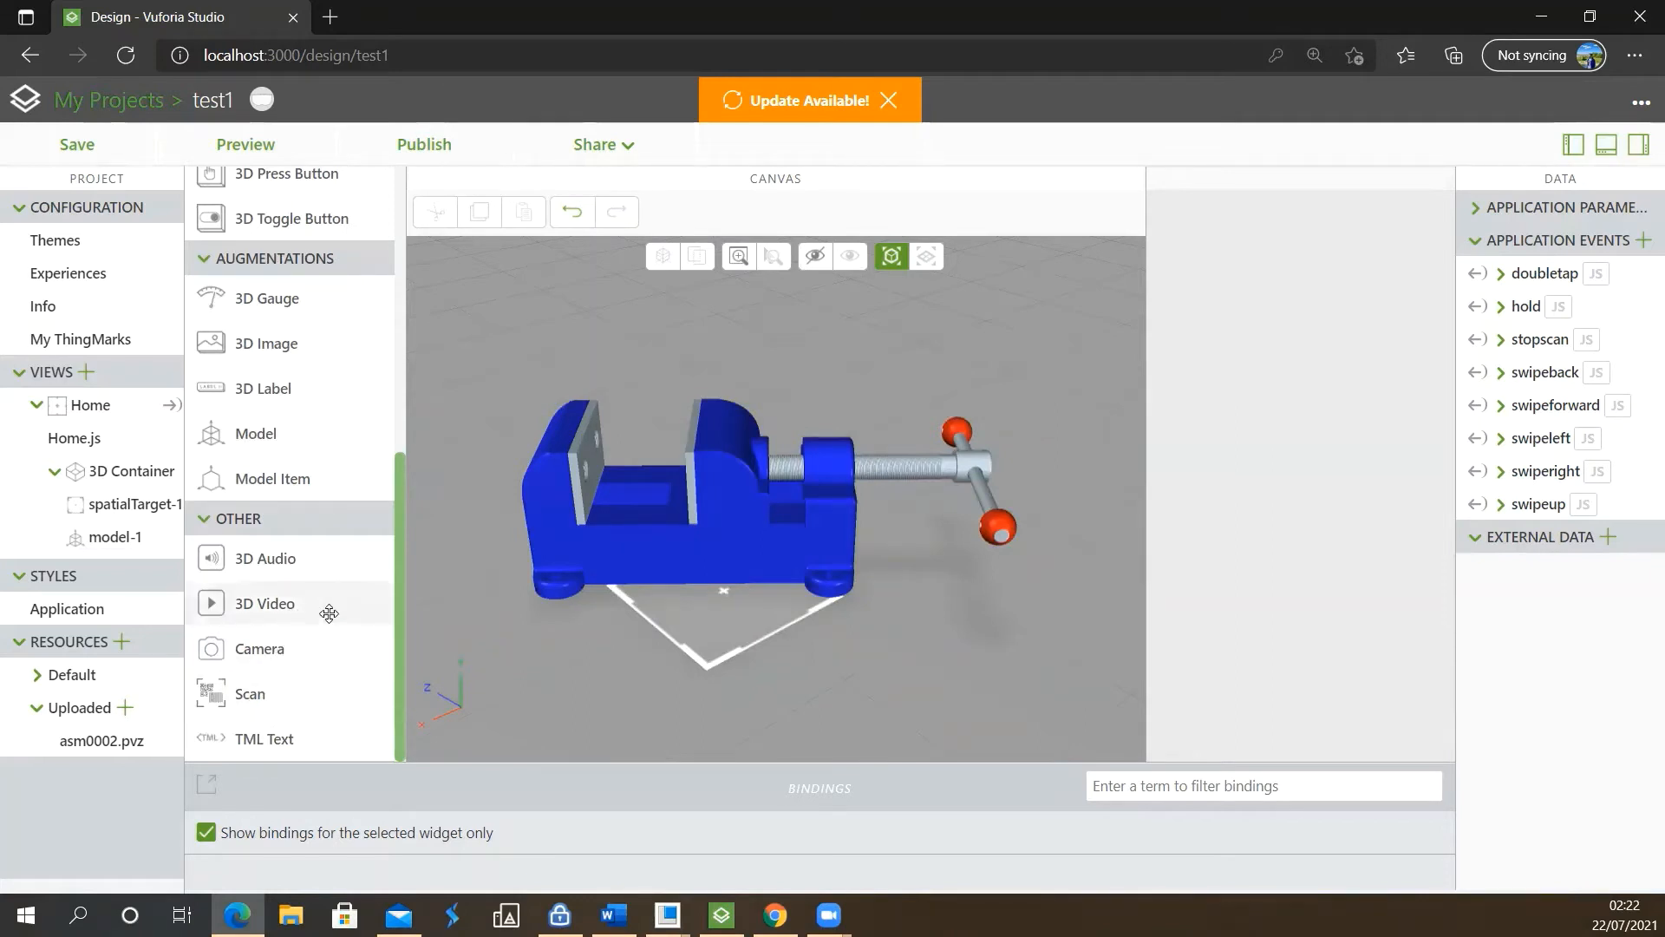
{"action": "left_click_drag", "start_coordinate": [327, 582], "coordinate": [751, 603]}
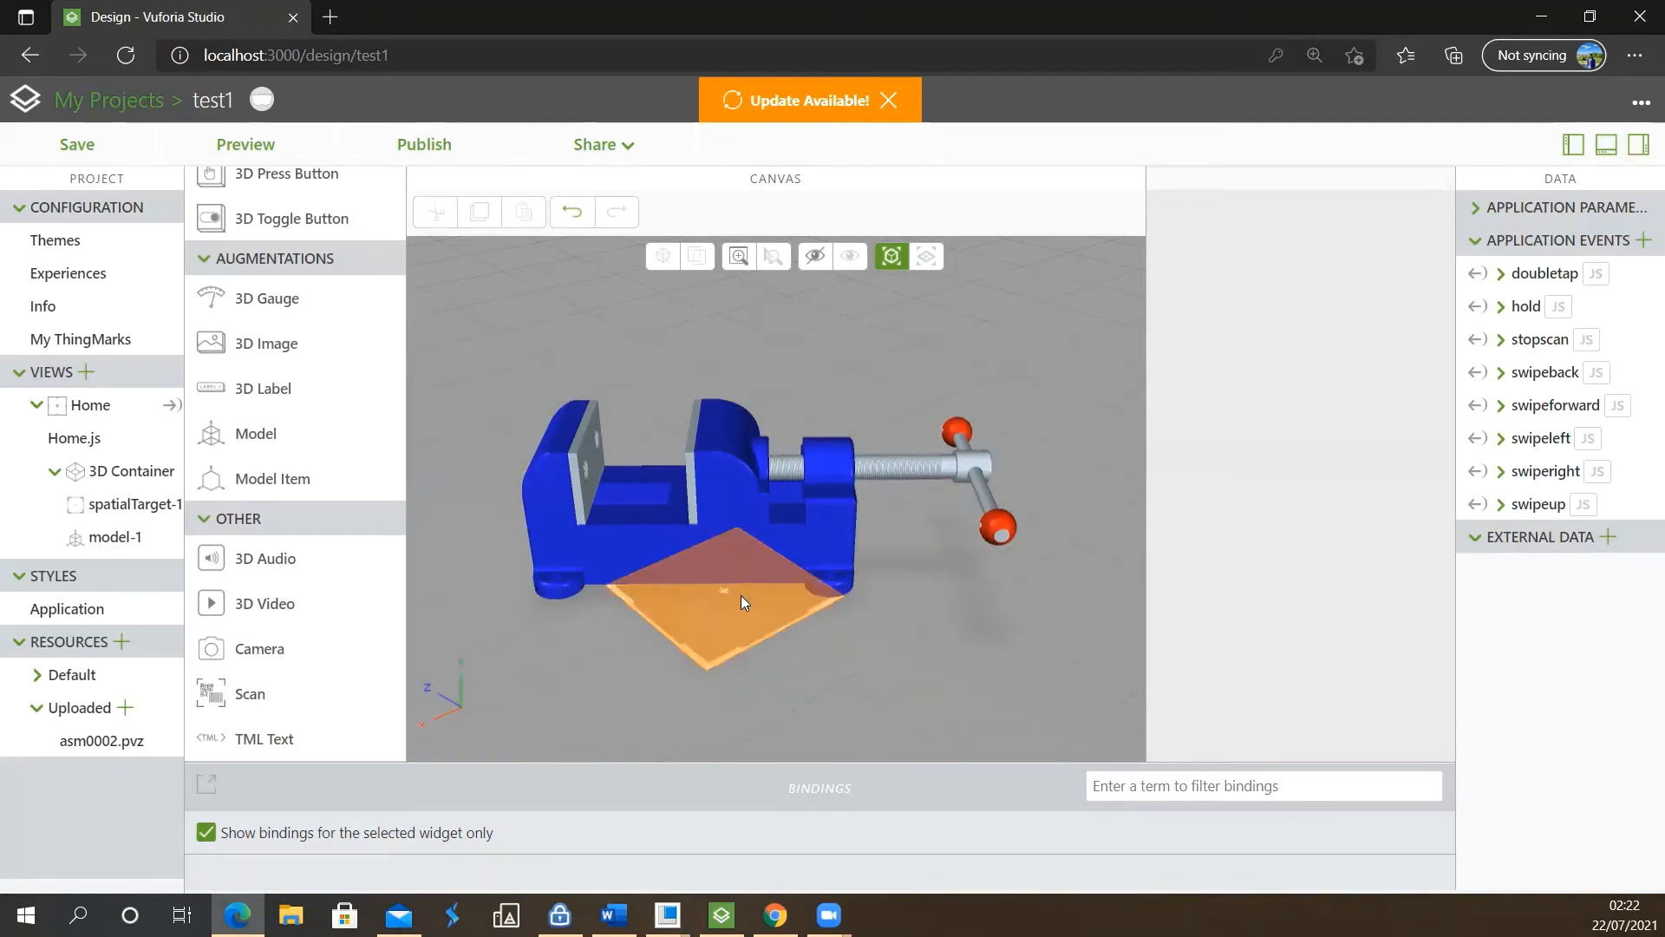
{"action": "scroll", "coordinate": [692, 580], "scroll_direction": "down", "scroll_amount": 5}
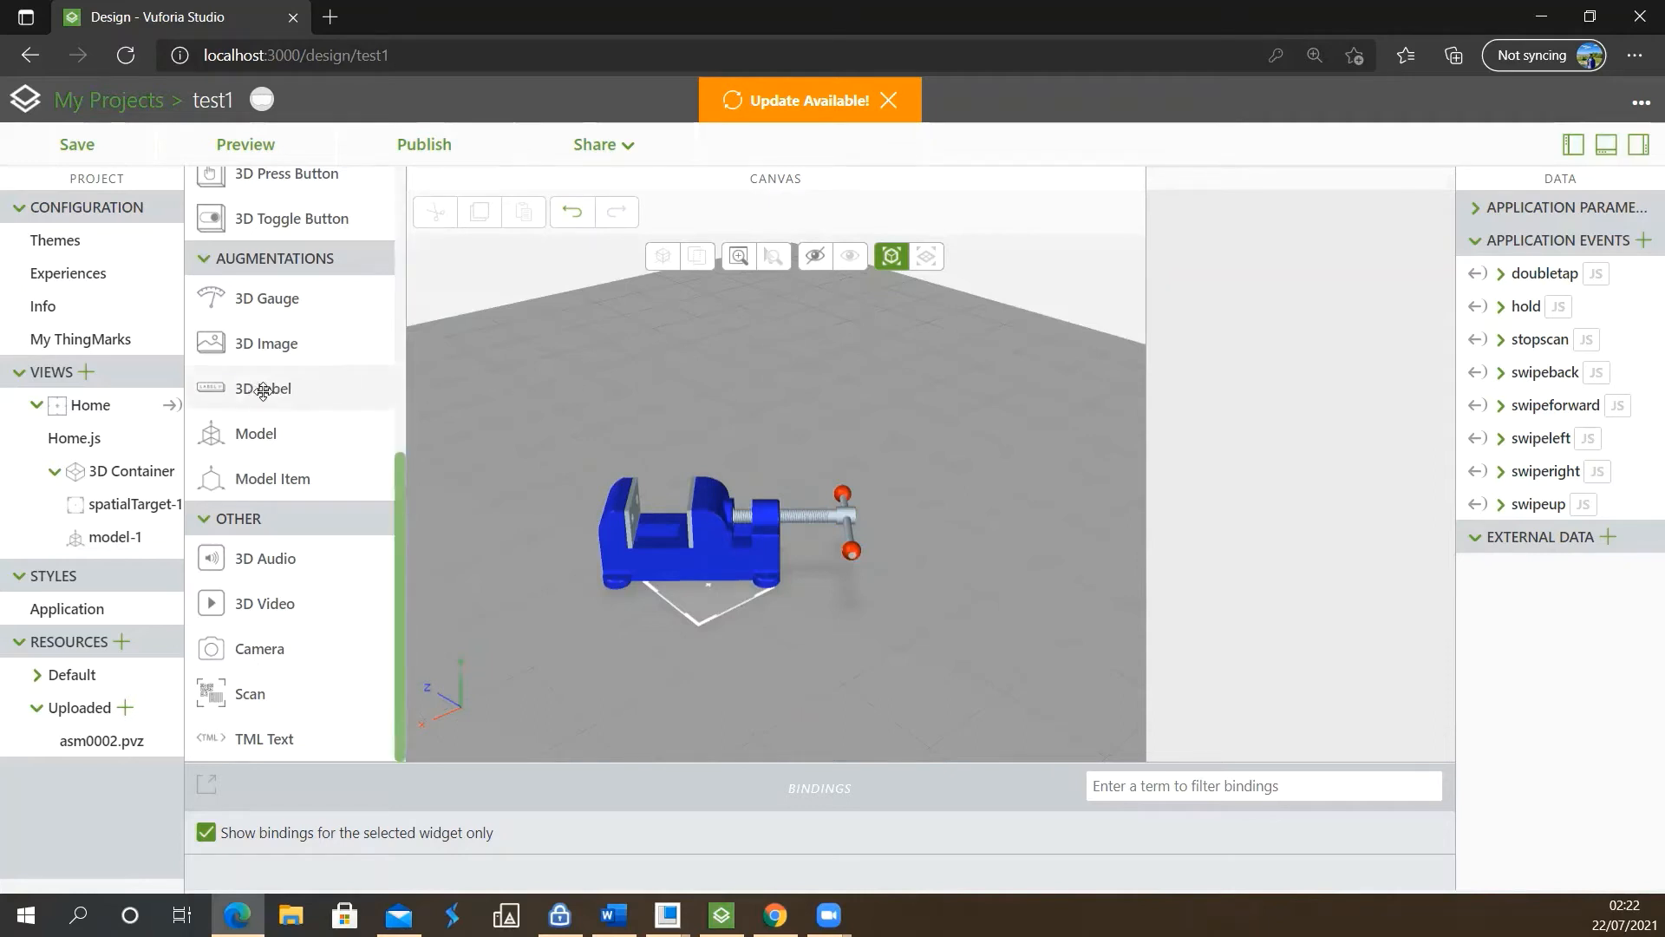
Add a 3D Label above the vise and set the label text to "SCrew"
{"action": "left_click_drag", "start_coordinate": [263, 392], "coordinate": [669, 418]}
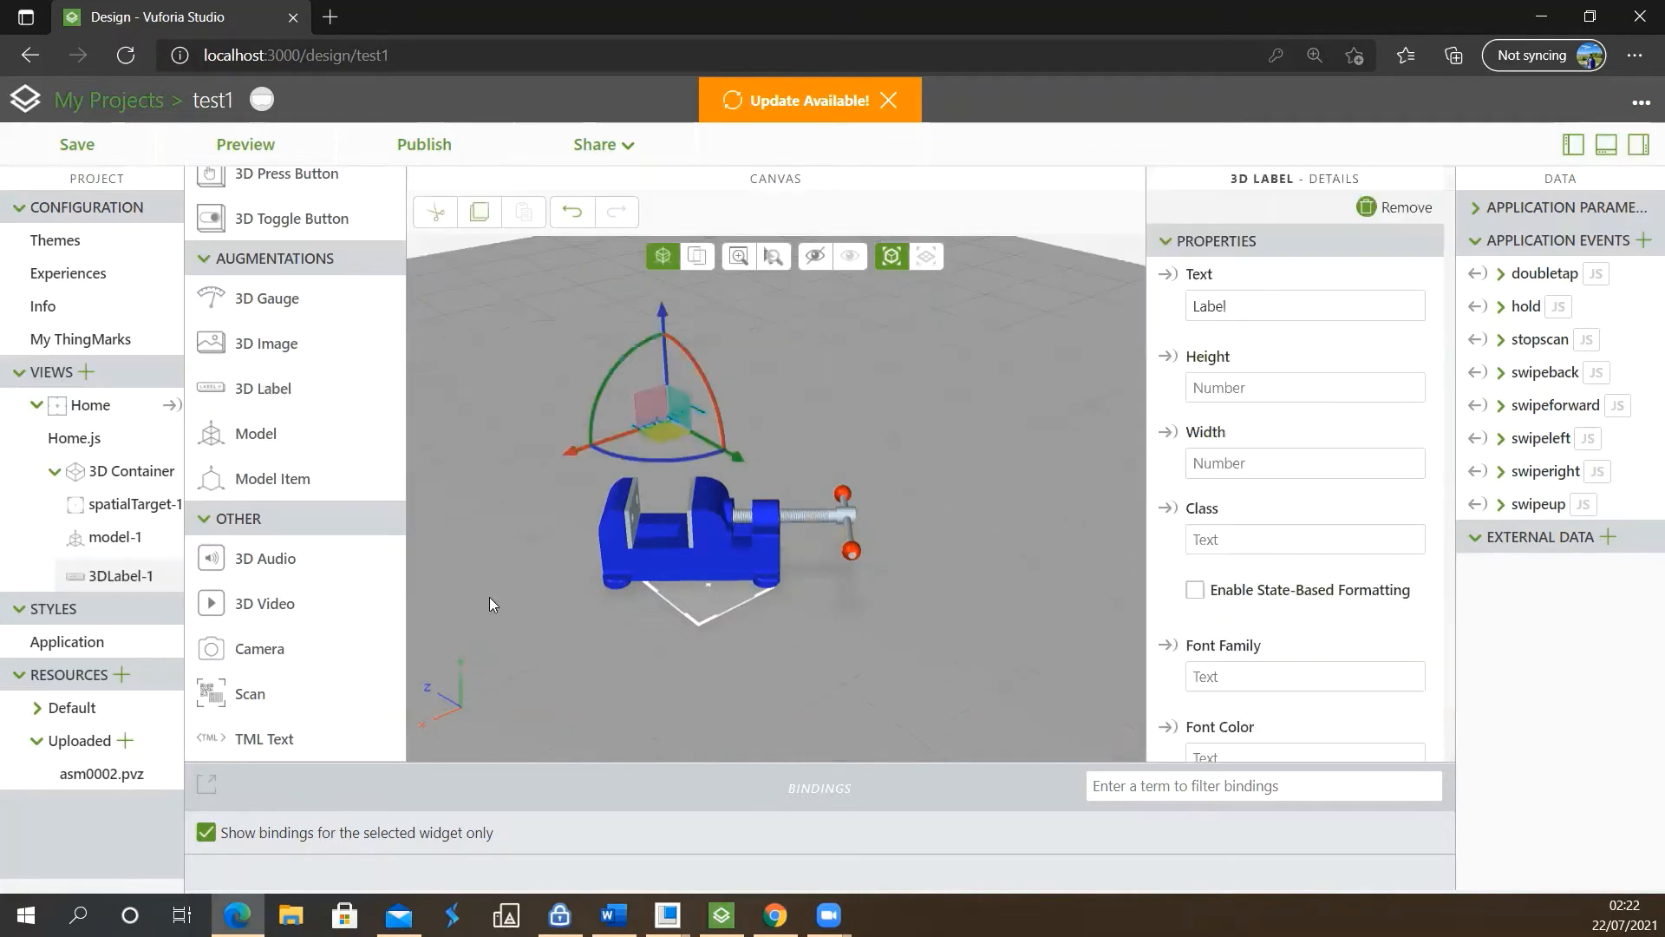
{"action": "left_click_drag", "start_coordinate": [1246, 306], "coordinate": [1188, 309]}
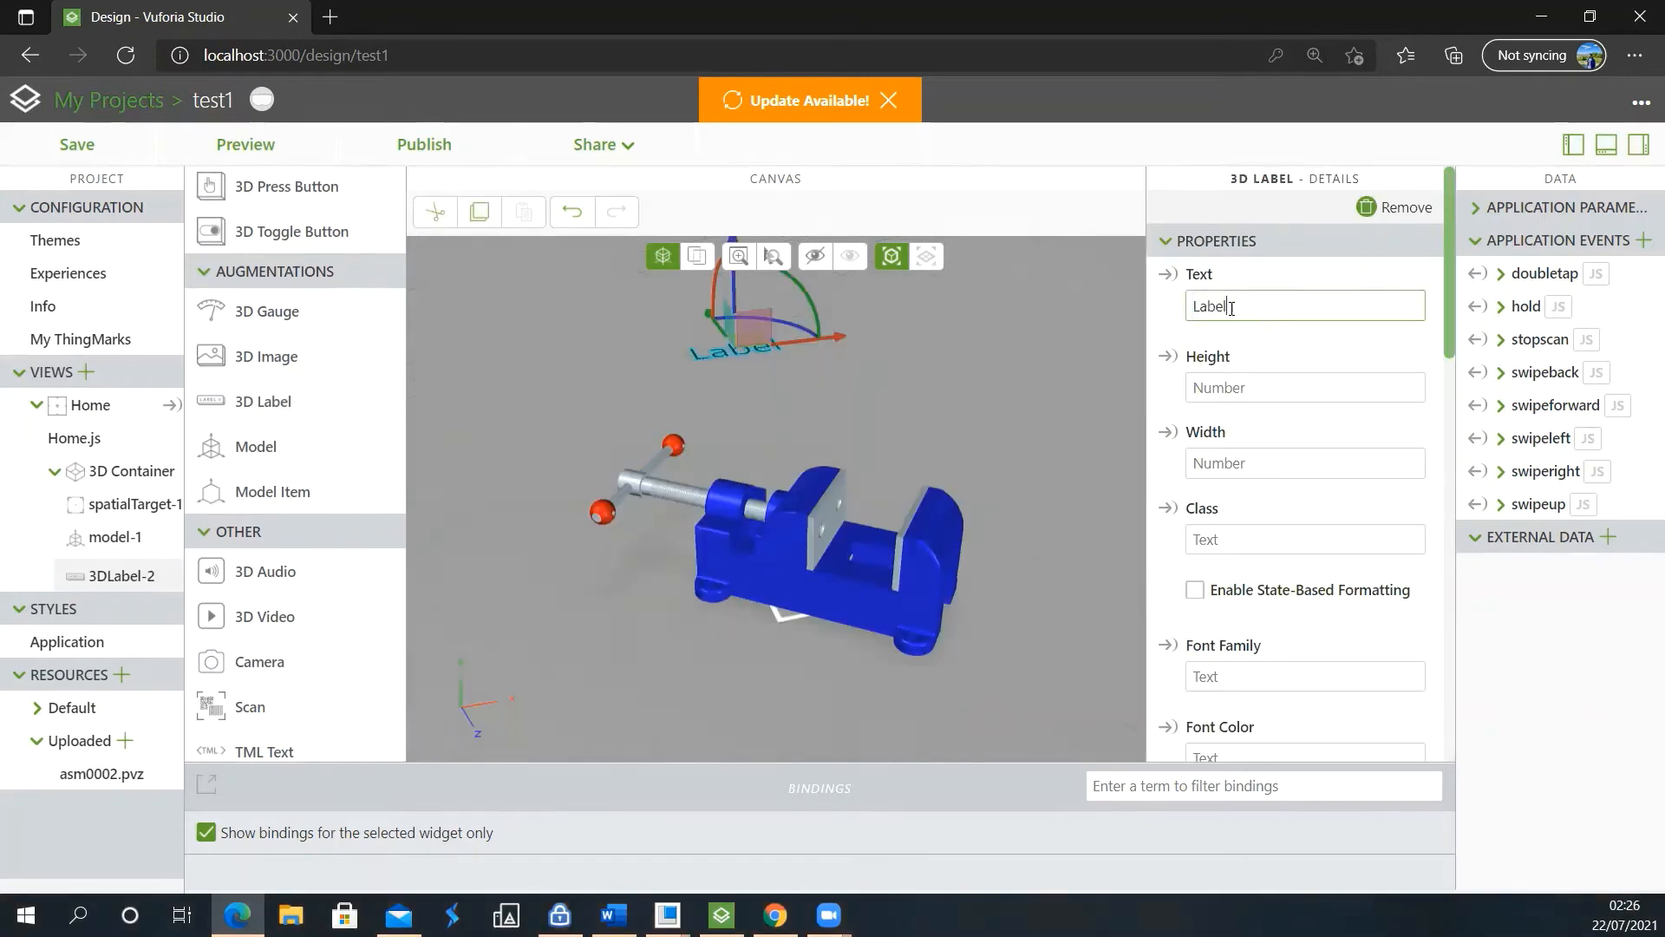
{"action": "left_click_drag", "start_coordinate": [1247, 306], "coordinate": [1193, 305]}
{"action": "left_click", "coordinate": [1246, 303]}
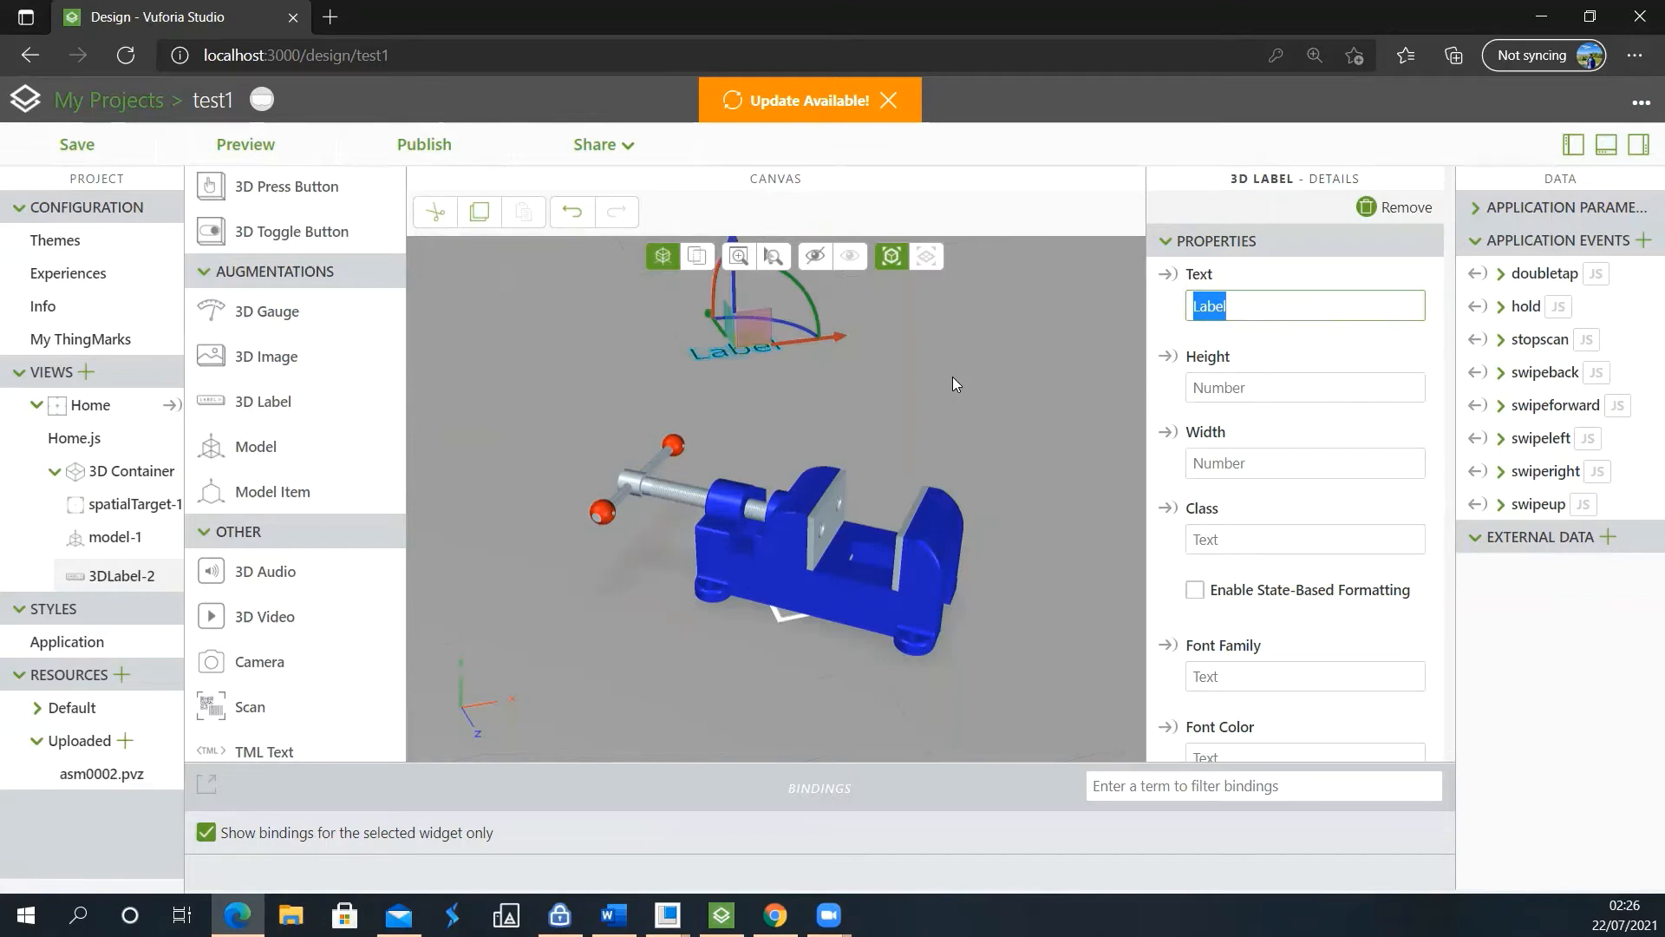
{"action": "type", "text": "SCrew"}
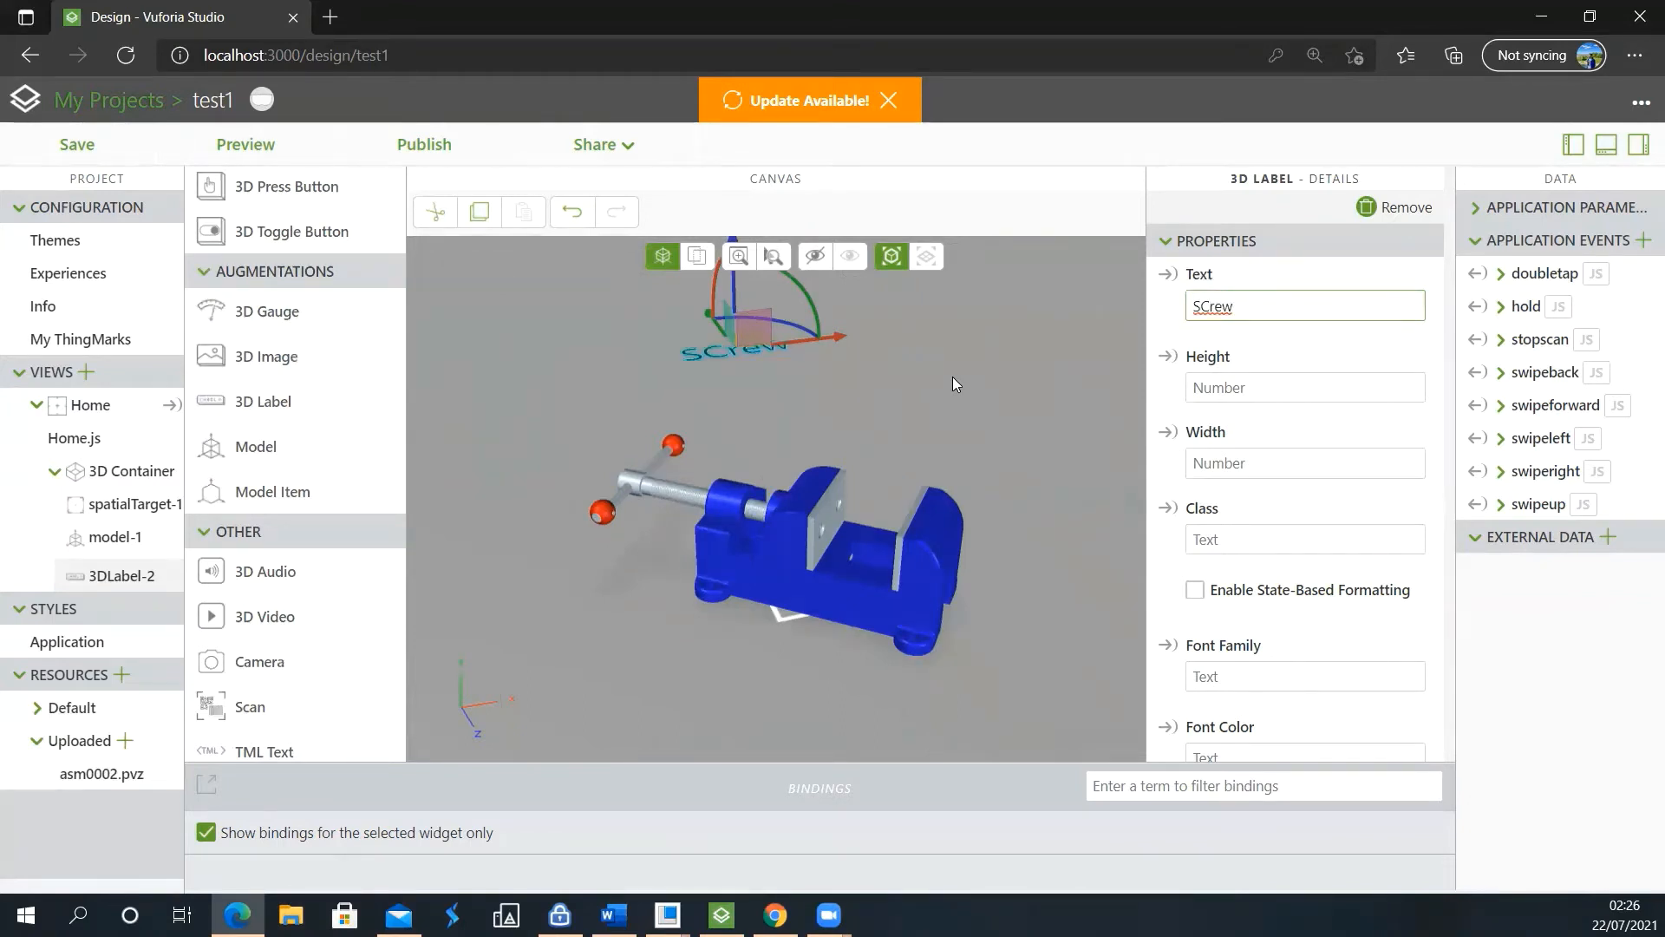
{"action": "type", "text": " 3D"}
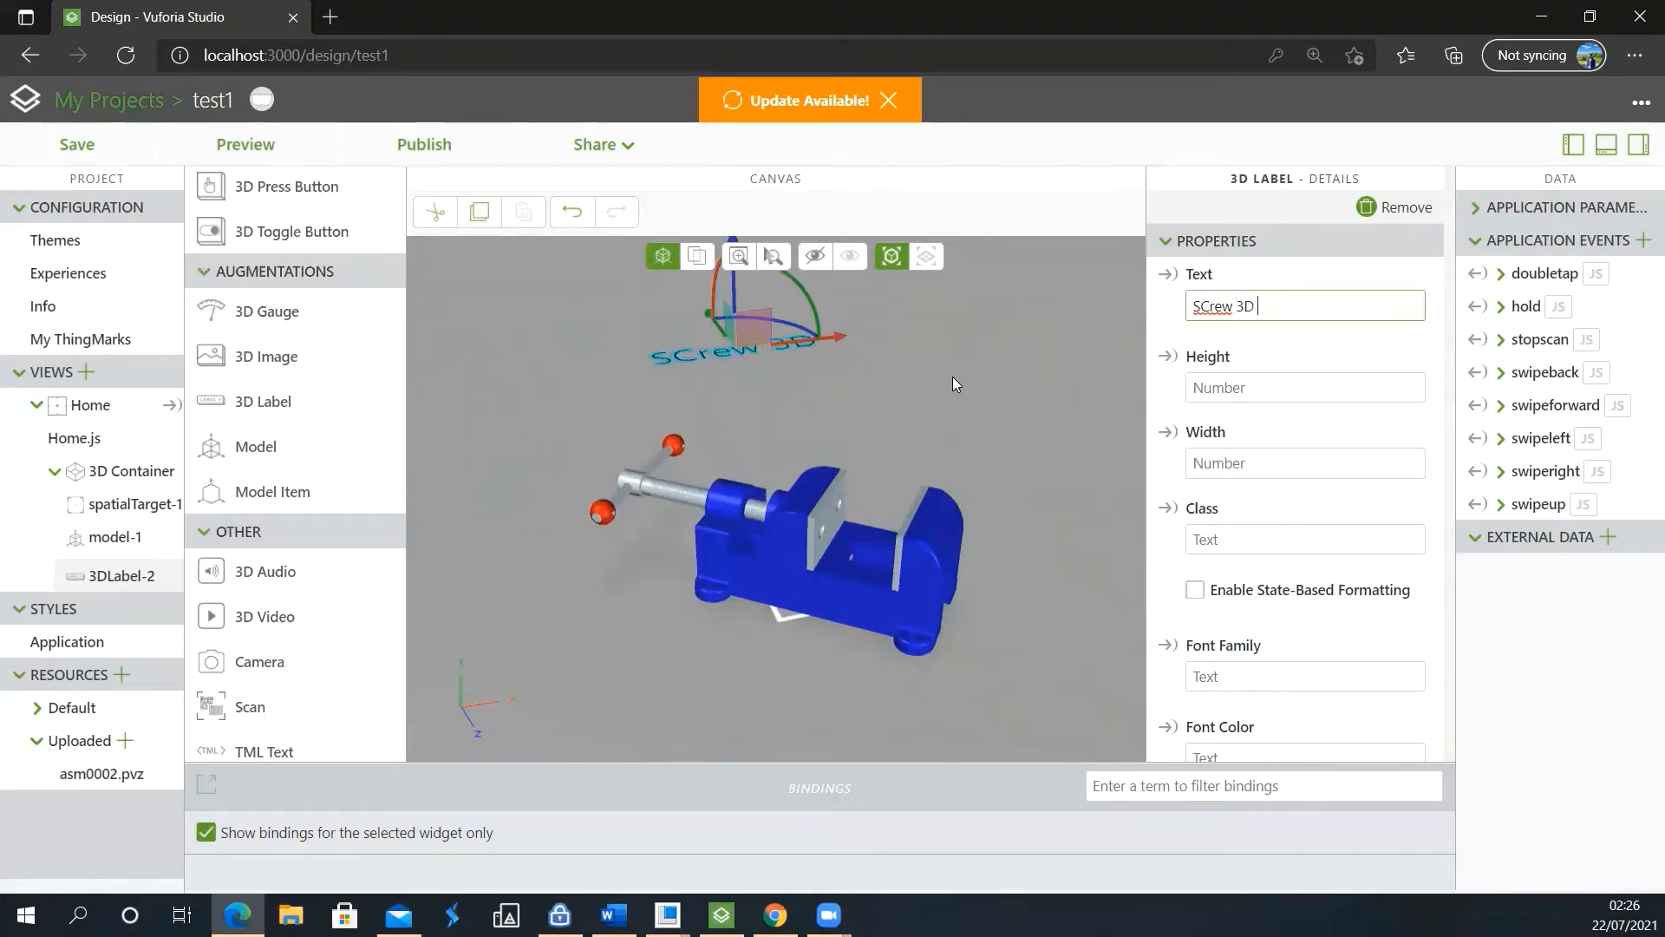
{"action": "type", "text": " model"}
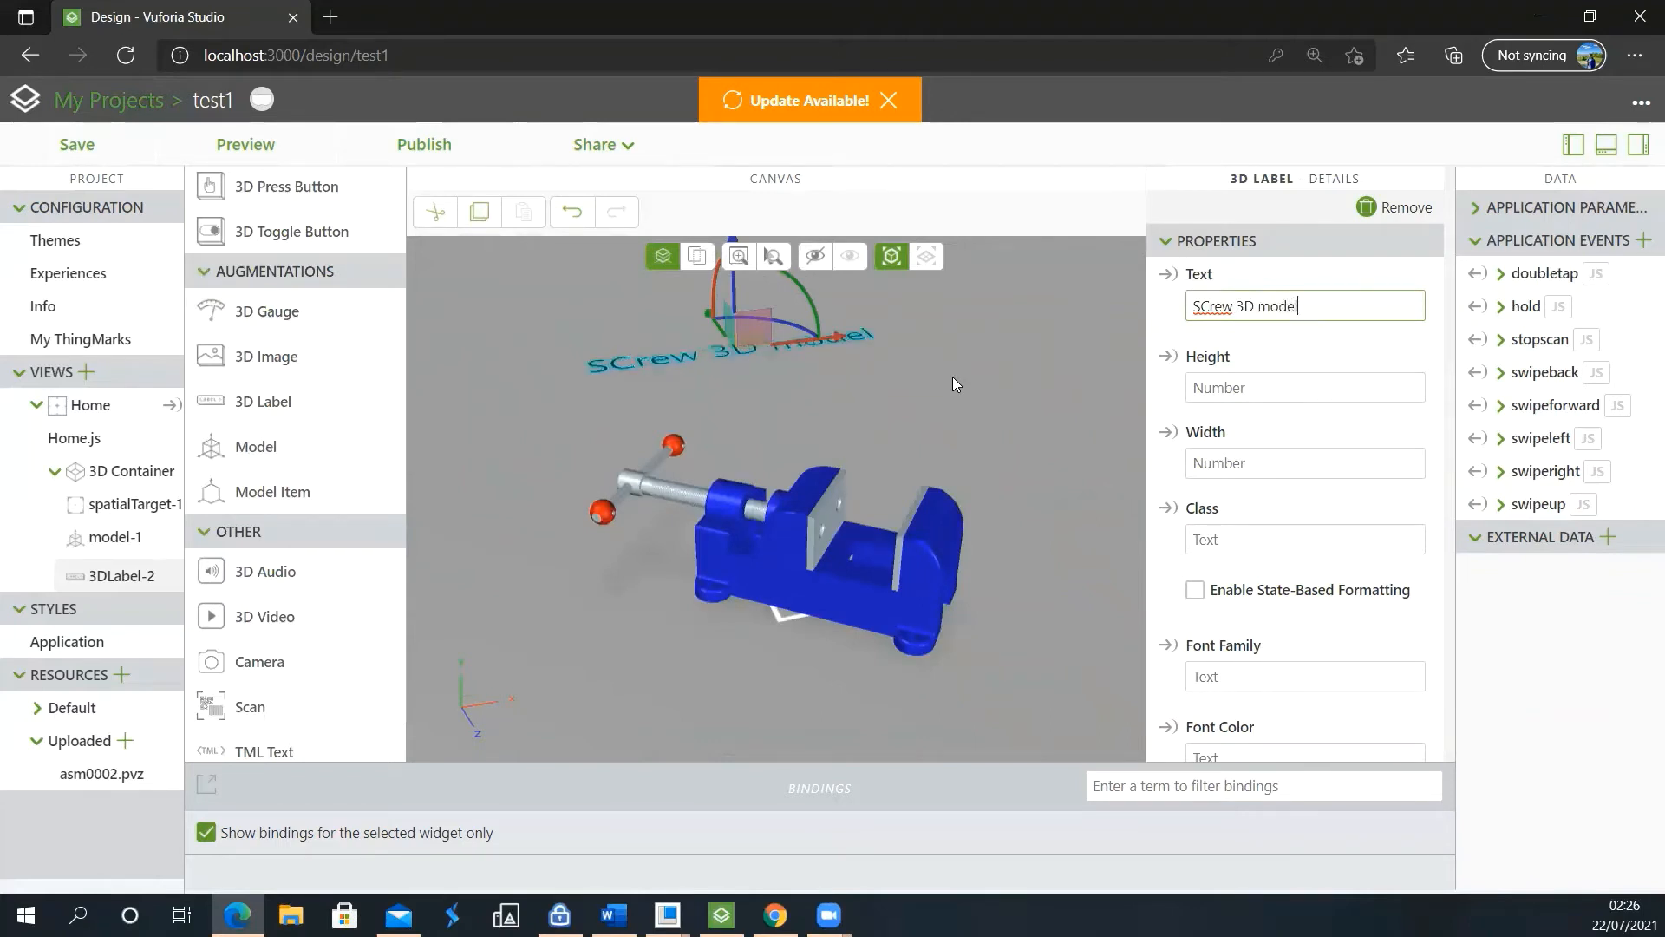
Extend the 3D label's text to "SCrew 3D model"
{"action": "left_click", "coordinate": [866, 374]}
{"action": "scroll", "coordinate": [874, 432], "scroll_direction": "down", "scroll_amount": 2}
{"action": "scroll", "coordinate": [855, 456], "scroll_direction": "down", "scroll_amount": 2}
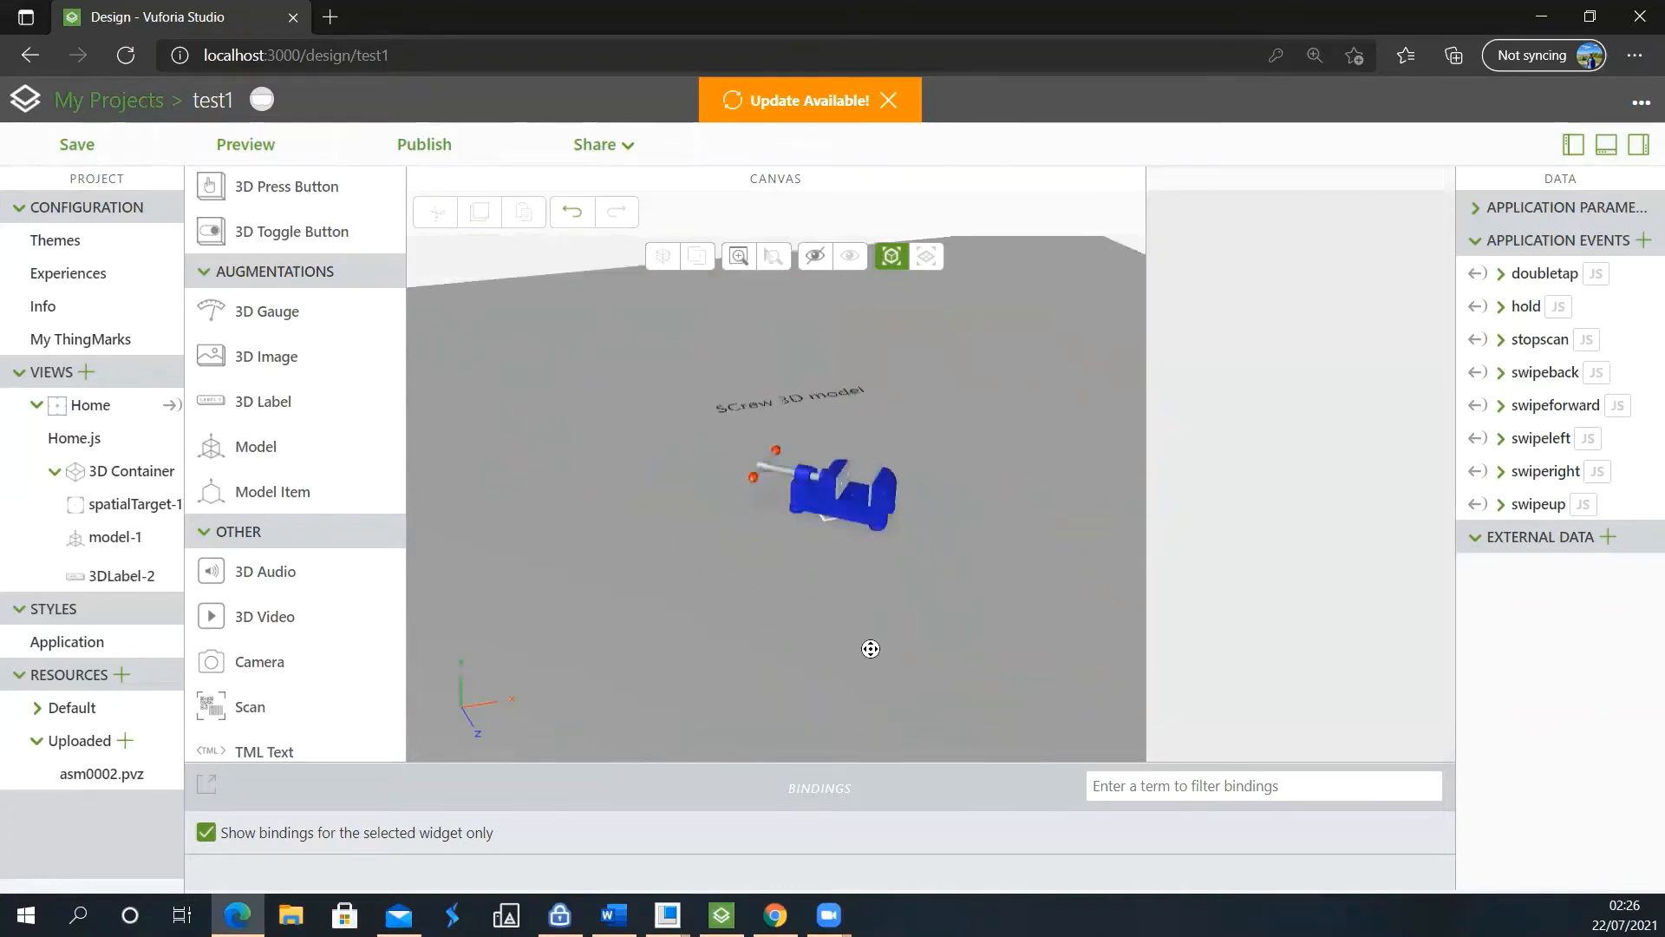
{"action": "left_click_drag", "start_coordinate": [870, 646], "coordinate": [770, 448]}
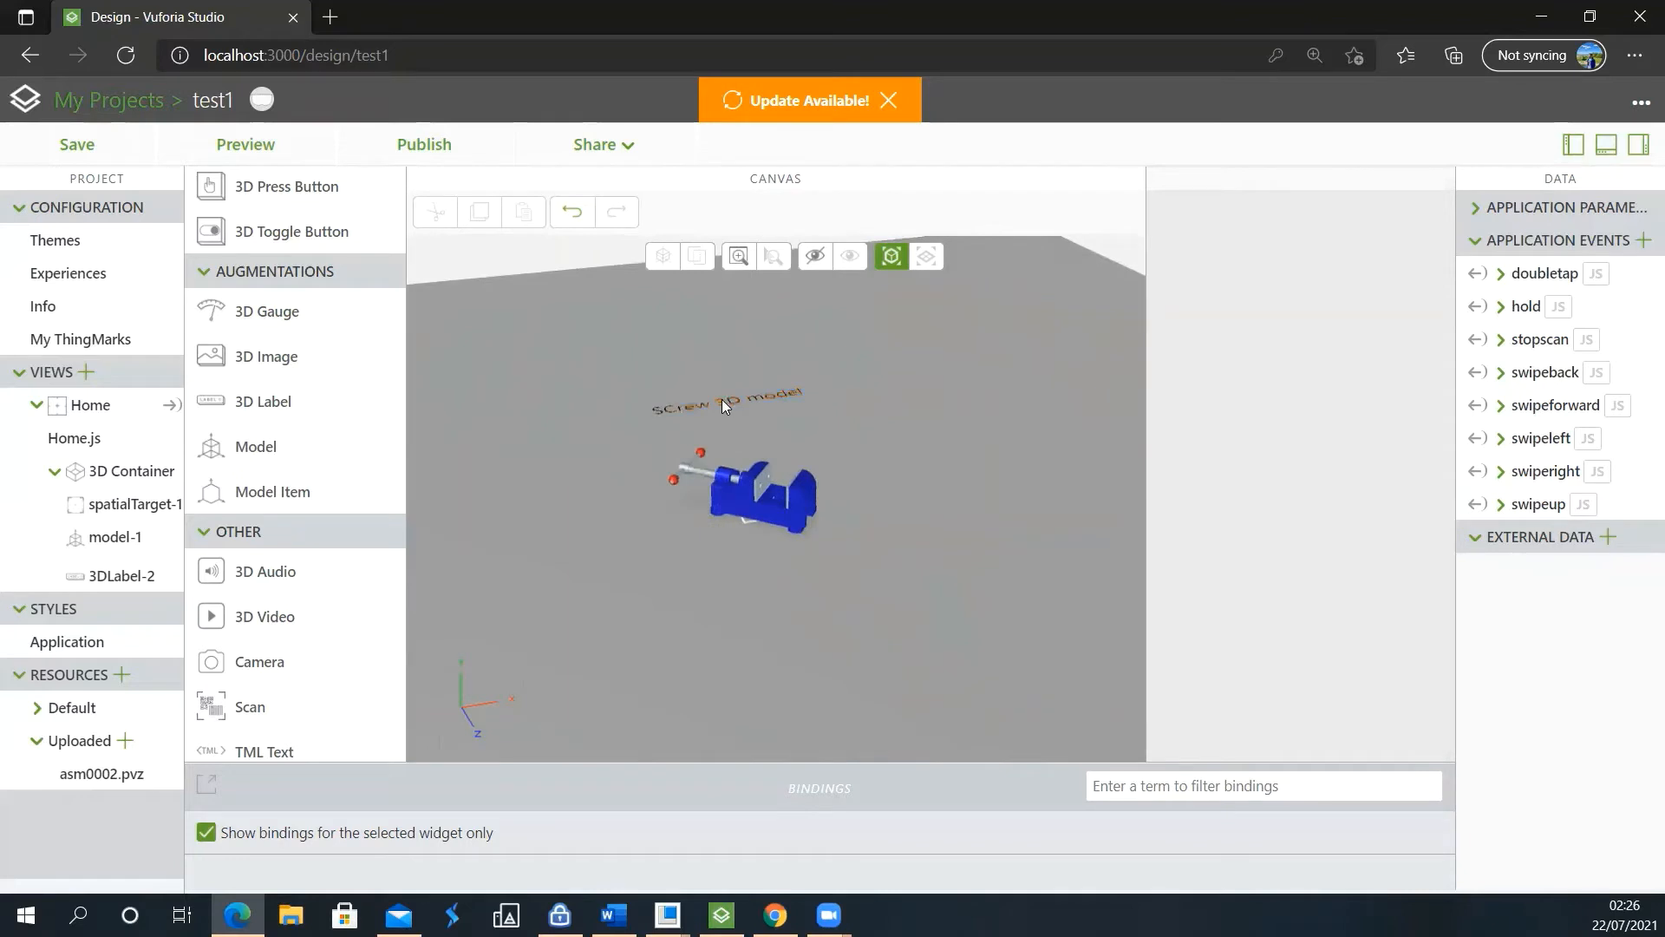
Reposition the 3D label beside the vise at X 0.061, Y 0.131, Z 0.256
{"action": "left_click", "coordinate": [725, 404]}
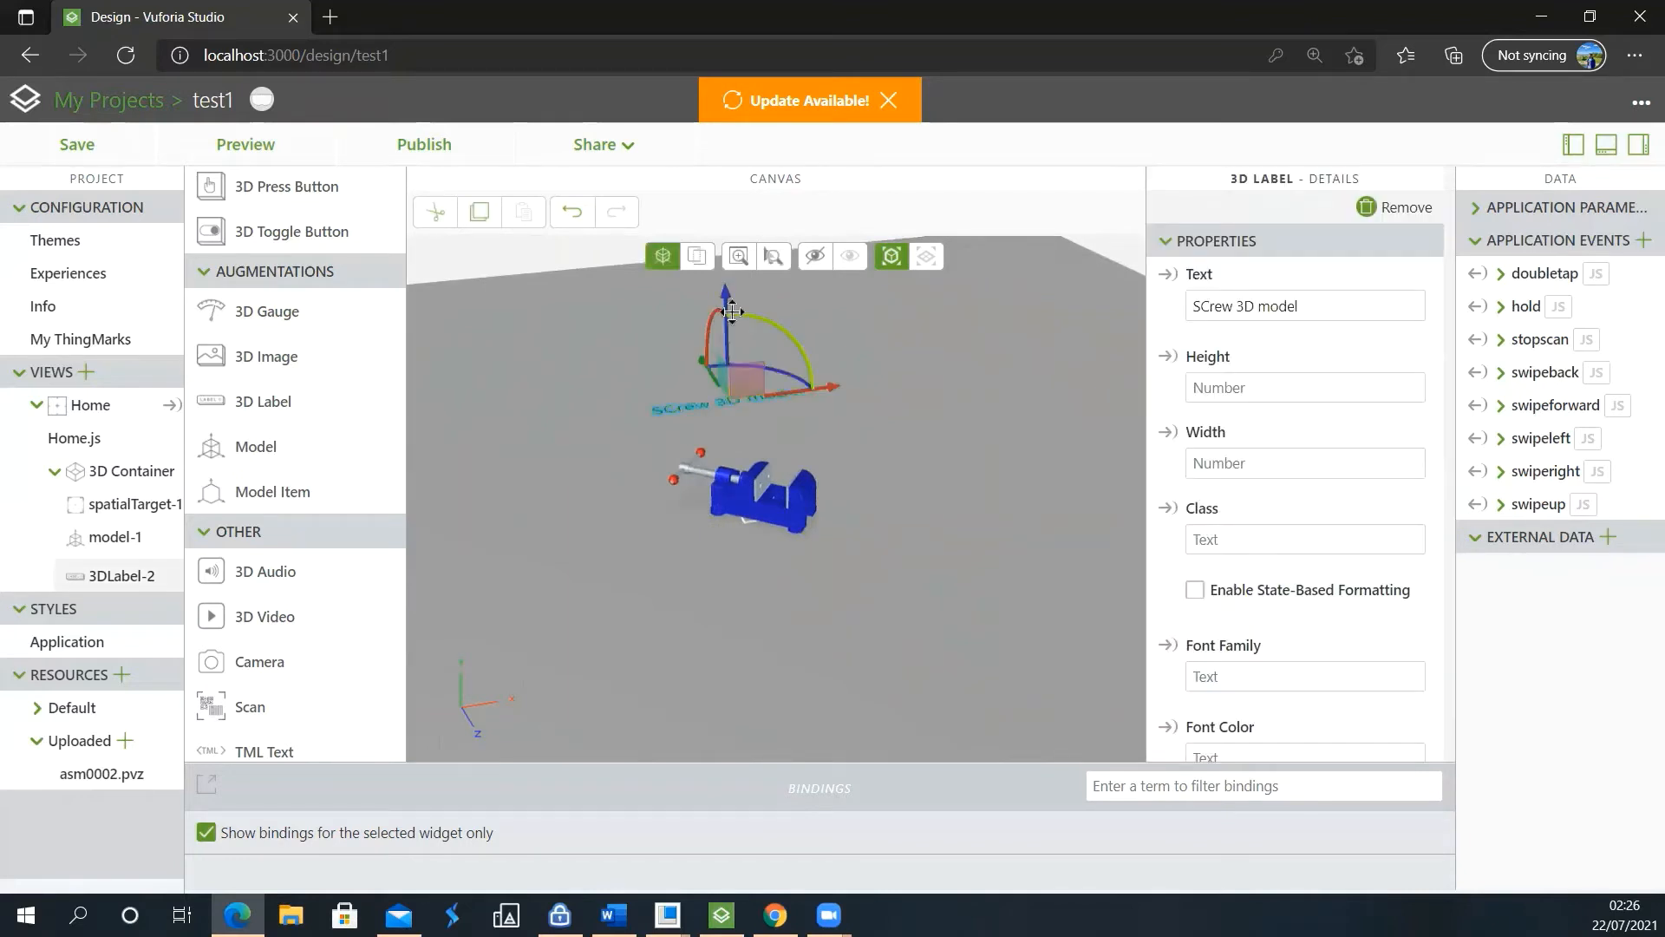
{"action": "left_click_drag", "start_coordinate": [726, 301], "coordinate": [729, 249]}
{"action": "scroll", "coordinate": [748, 376], "scroll_direction": "down", "scroll_amount": 1}
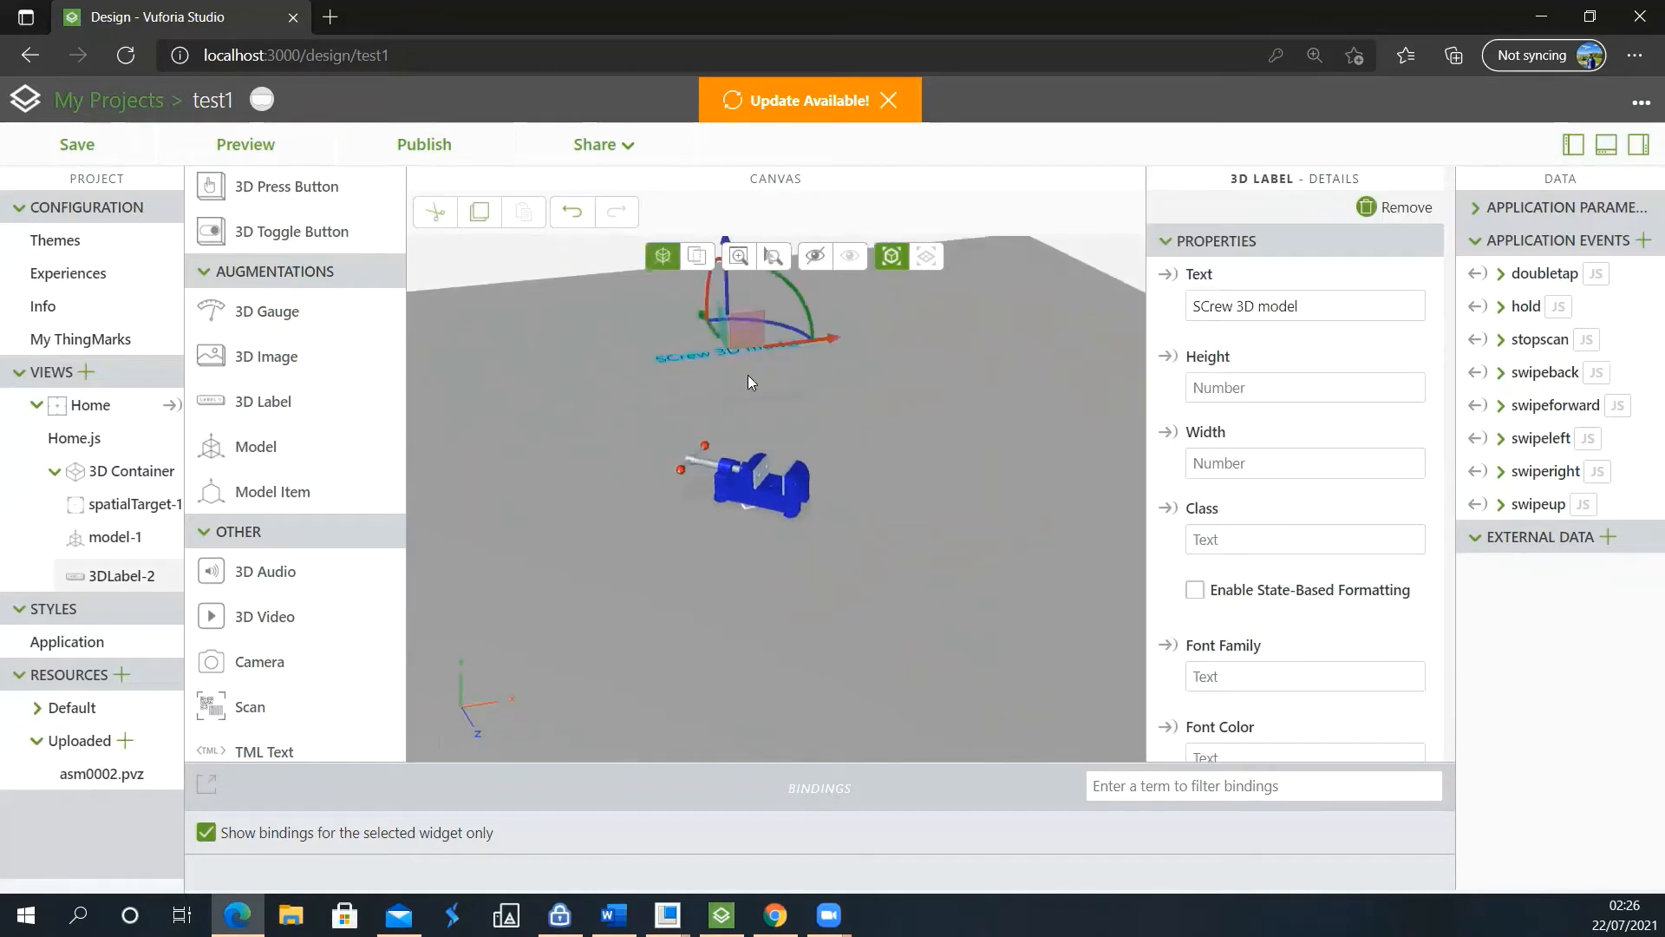
{"action": "scroll", "coordinate": [750, 382], "scroll_direction": "up", "scroll_amount": 1}
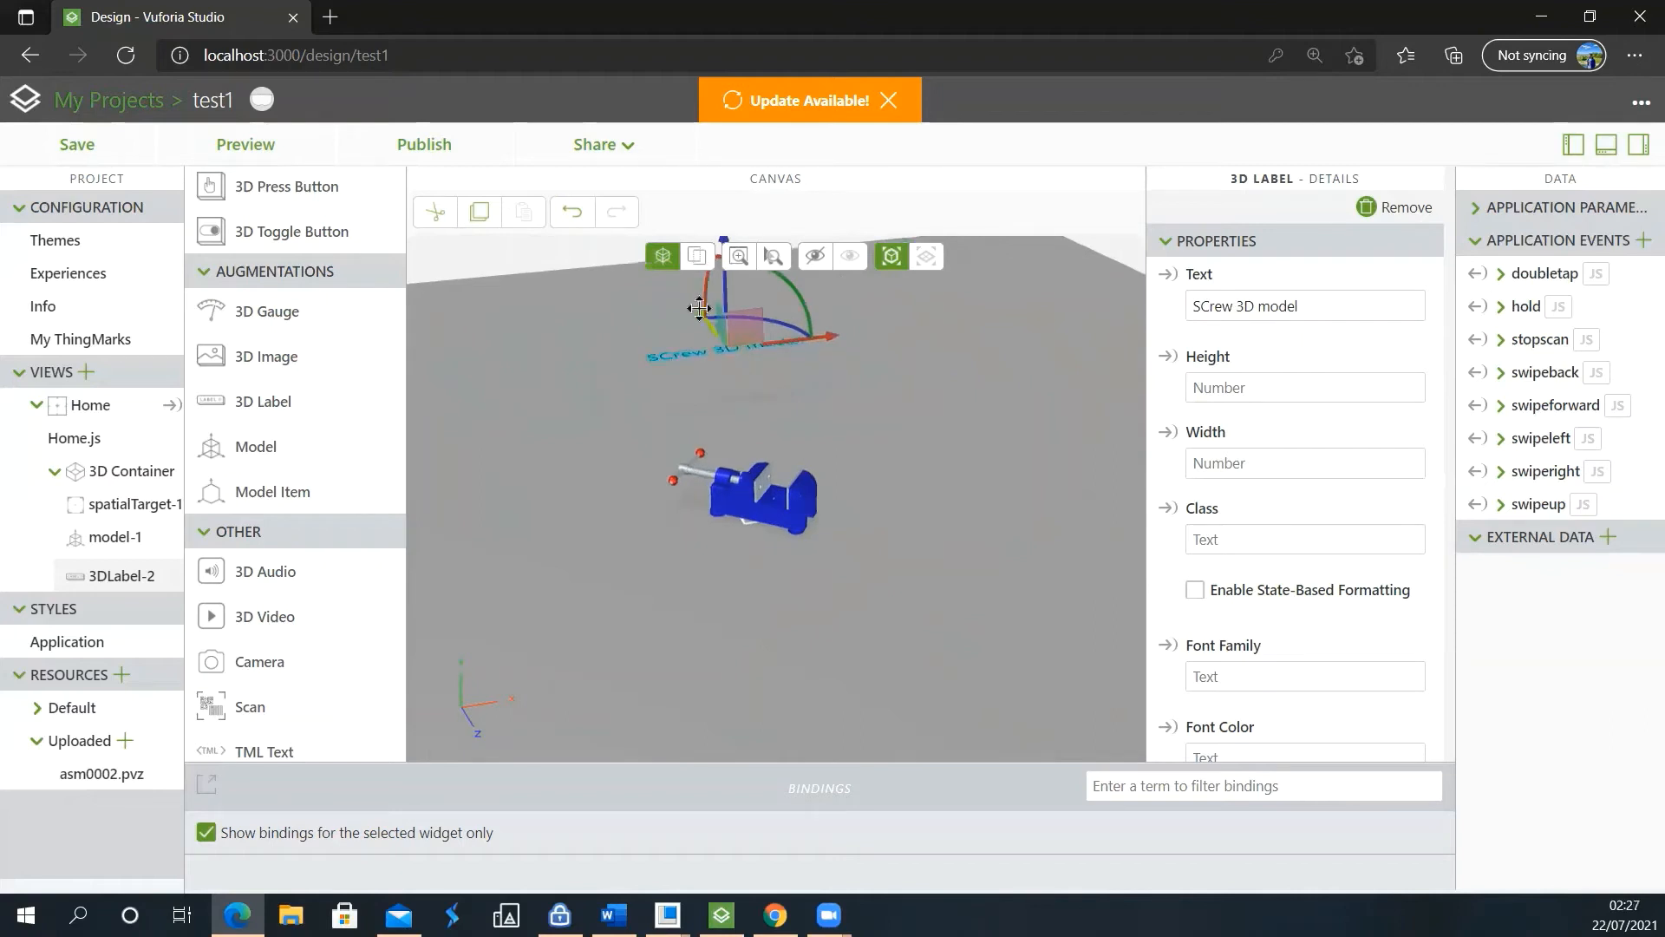
{"action": "left_click_drag", "start_coordinate": [699, 309], "coordinate": [819, 461]}
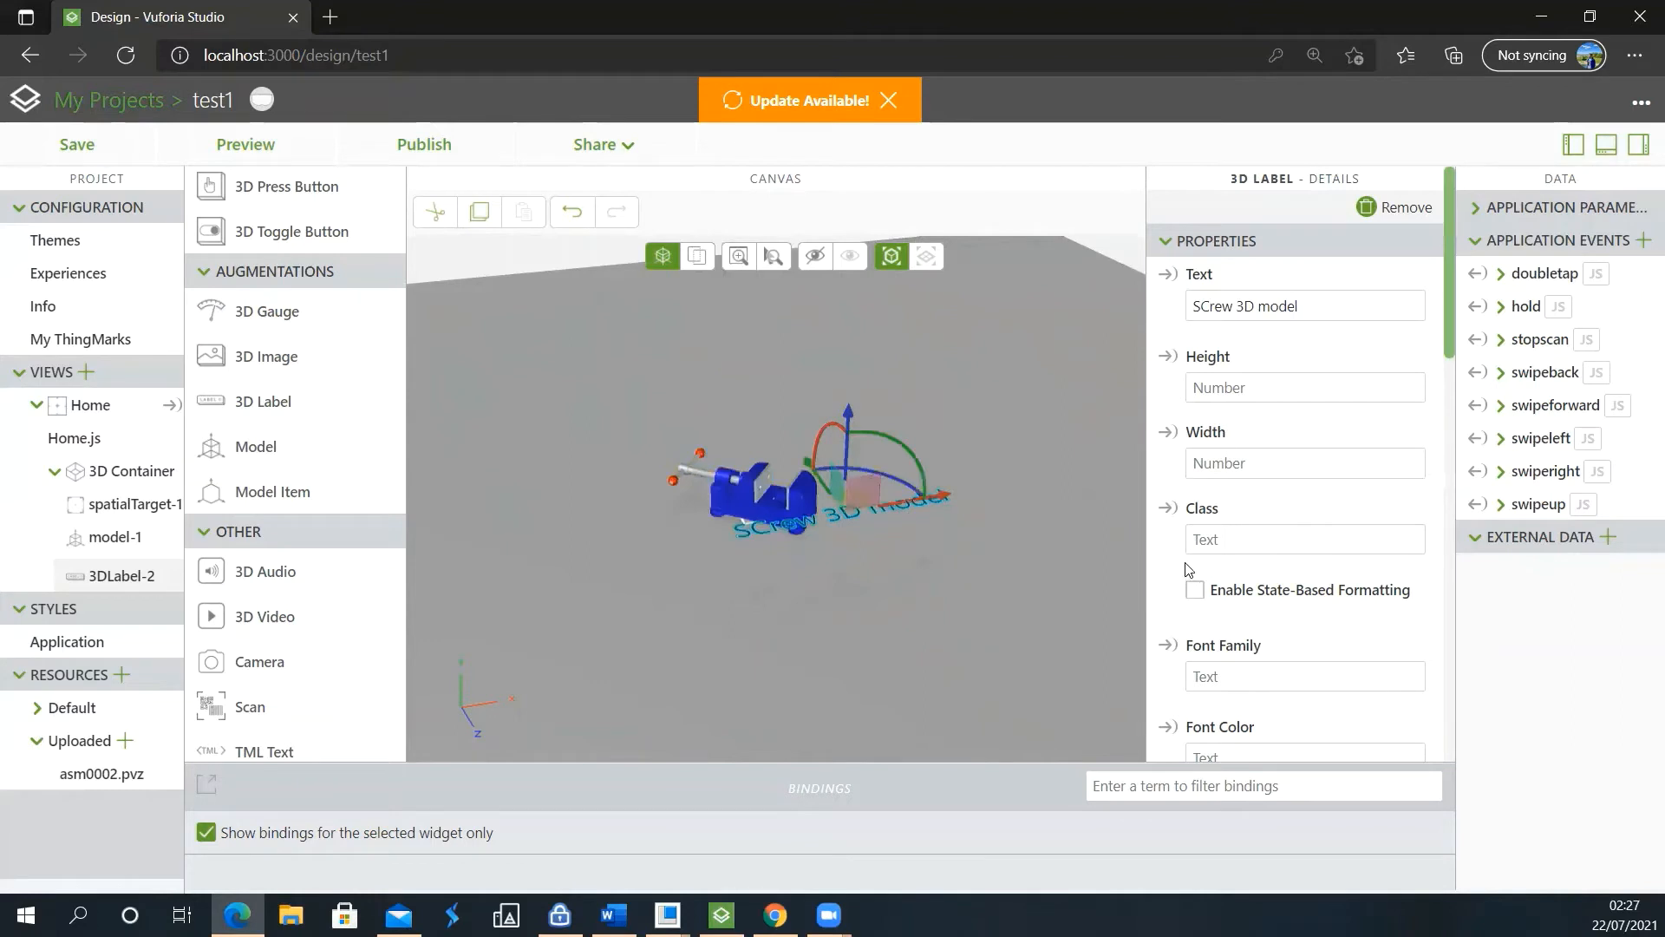
Enable the Billboard option for the 3D label and check its orientation from another viewing angle
{"action": "scroll", "coordinate": [1282, 346], "scroll_direction": "down", "scroll_amount": 10}
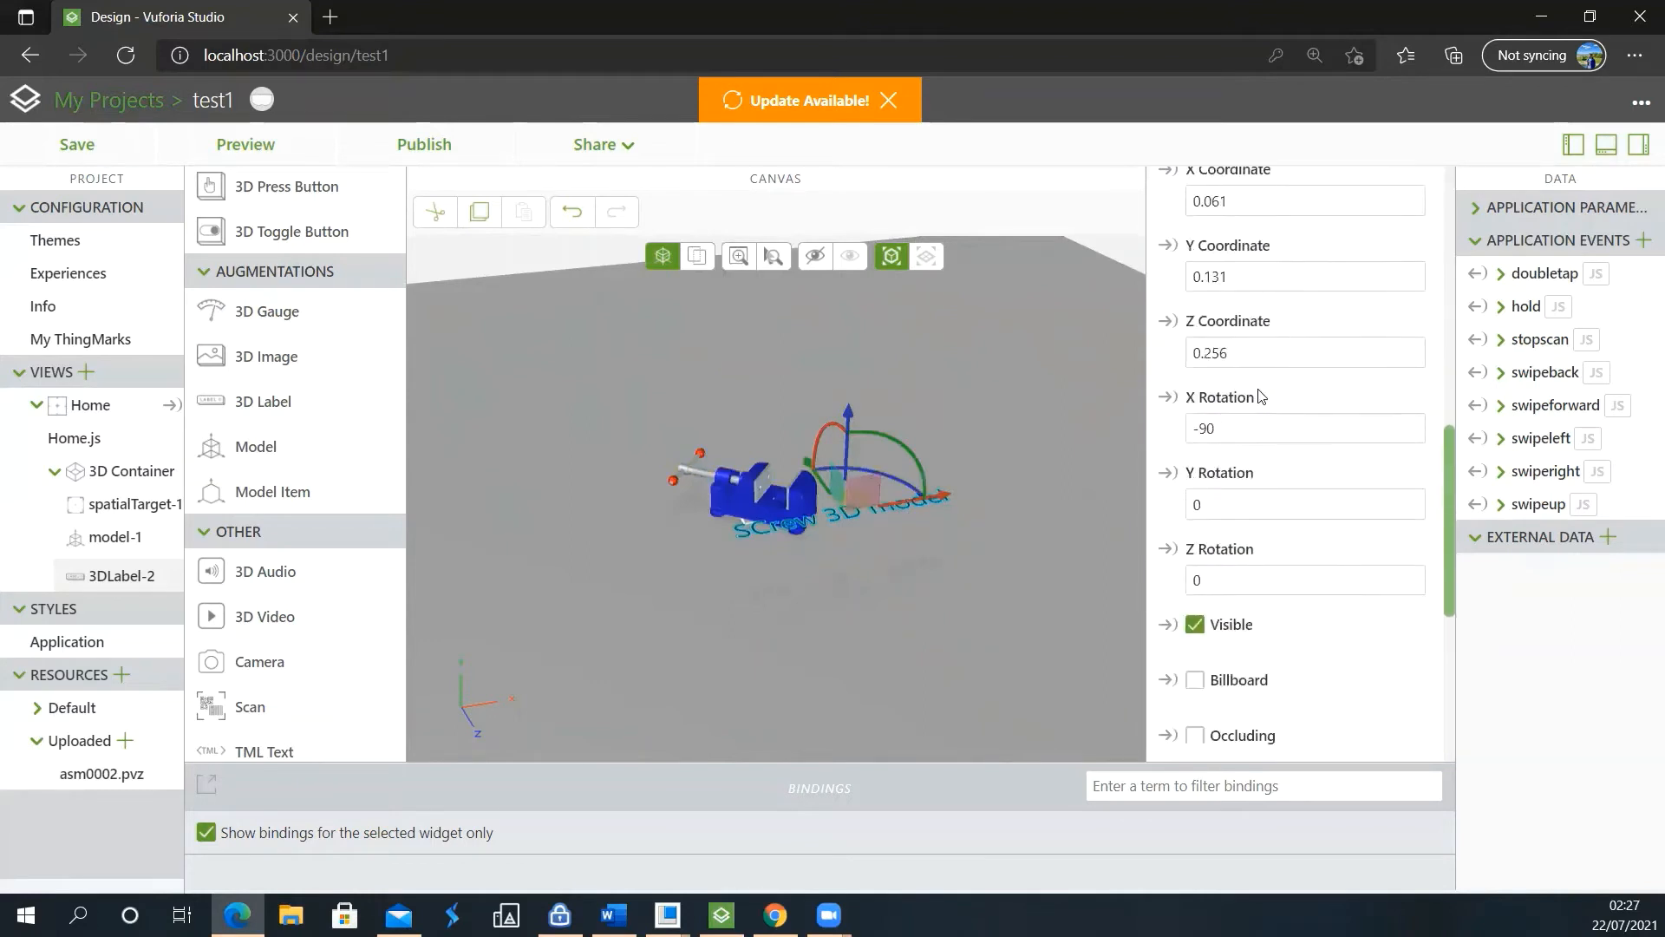
{"action": "scroll", "coordinate": [1225, 501], "scroll_direction": "down", "scroll_amount": 2}
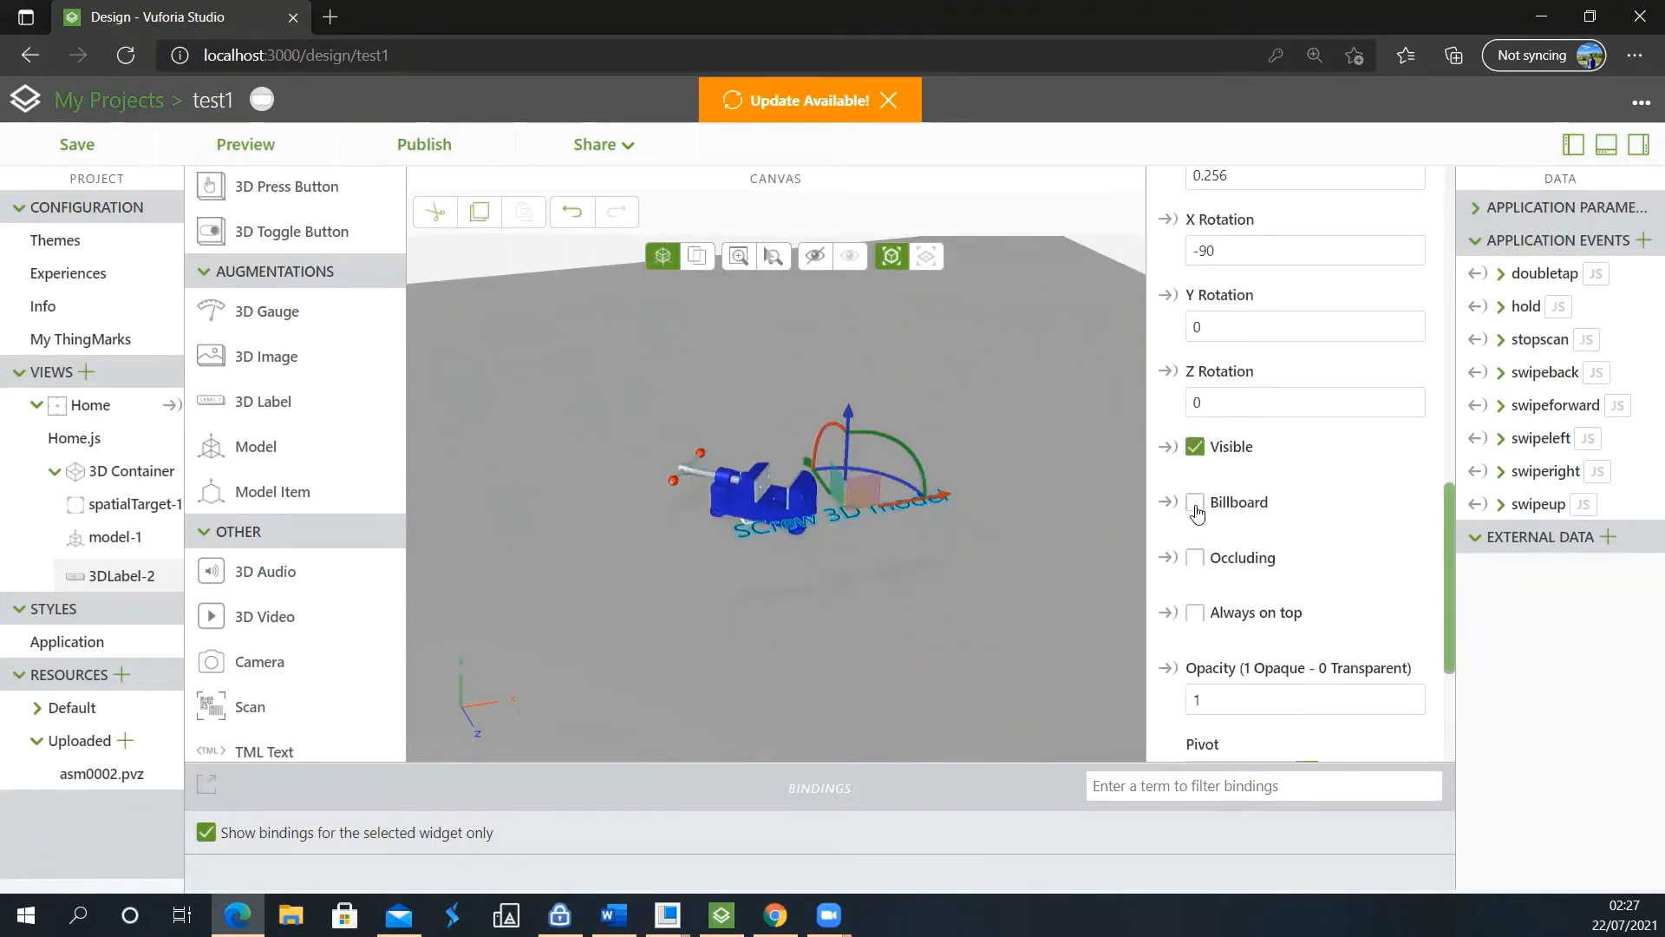
{"action": "left_click", "coordinate": [1195, 505]}
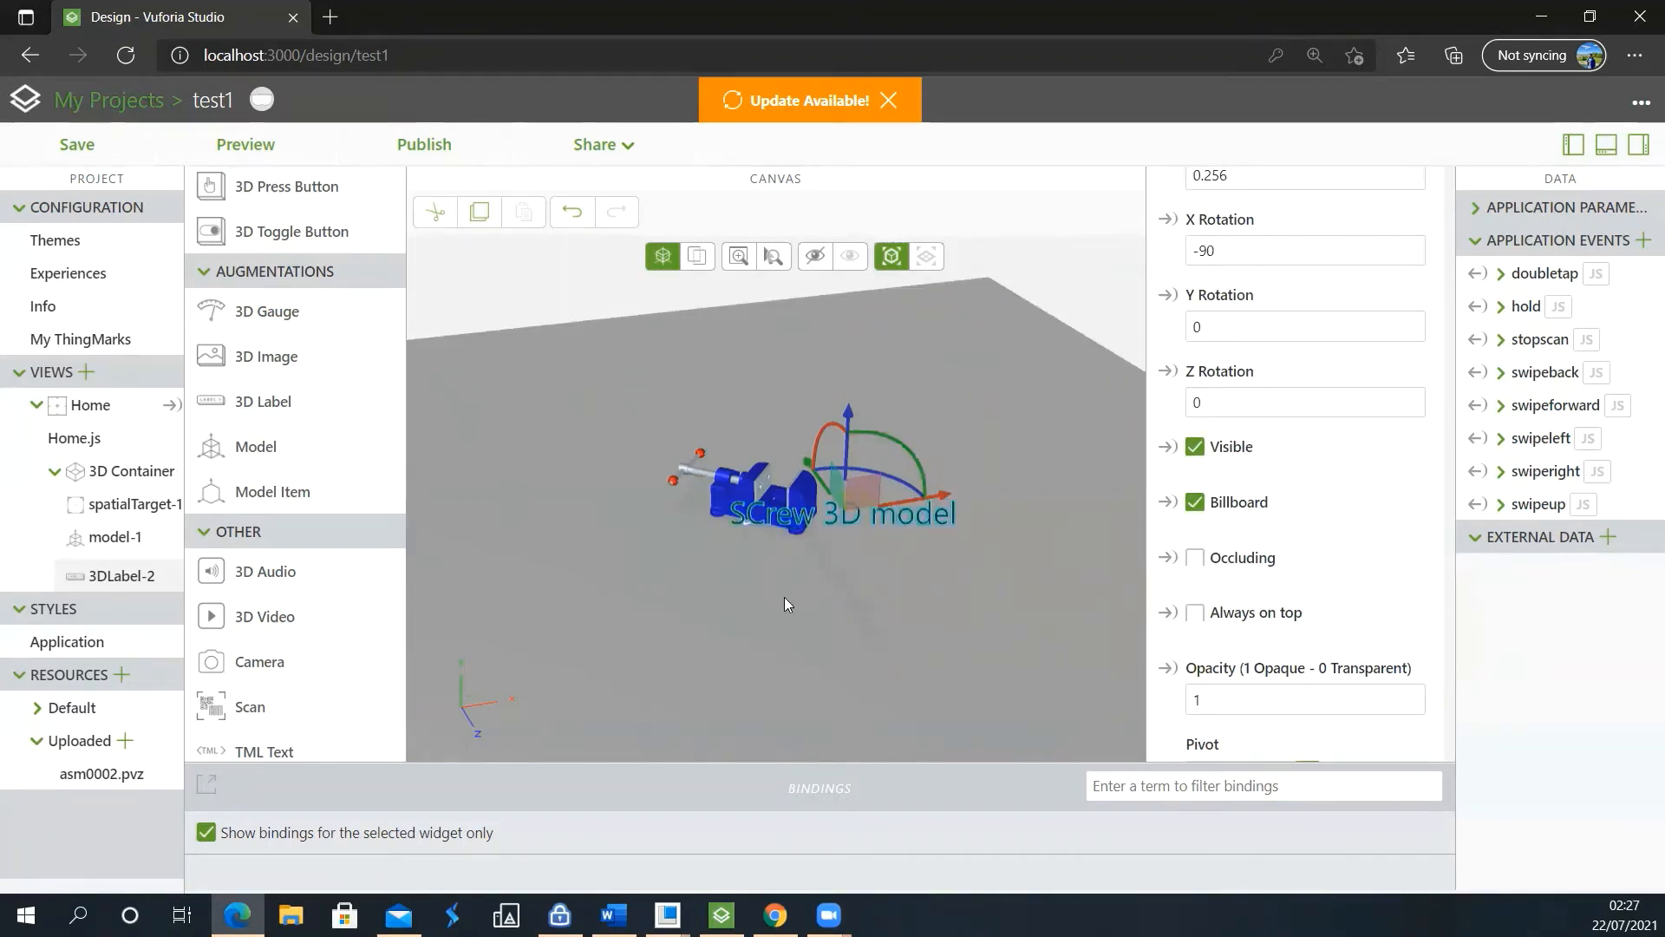
{"action": "left_click_drag", "start_coordinate": [751, 669], "coordinate": [977, 546]}
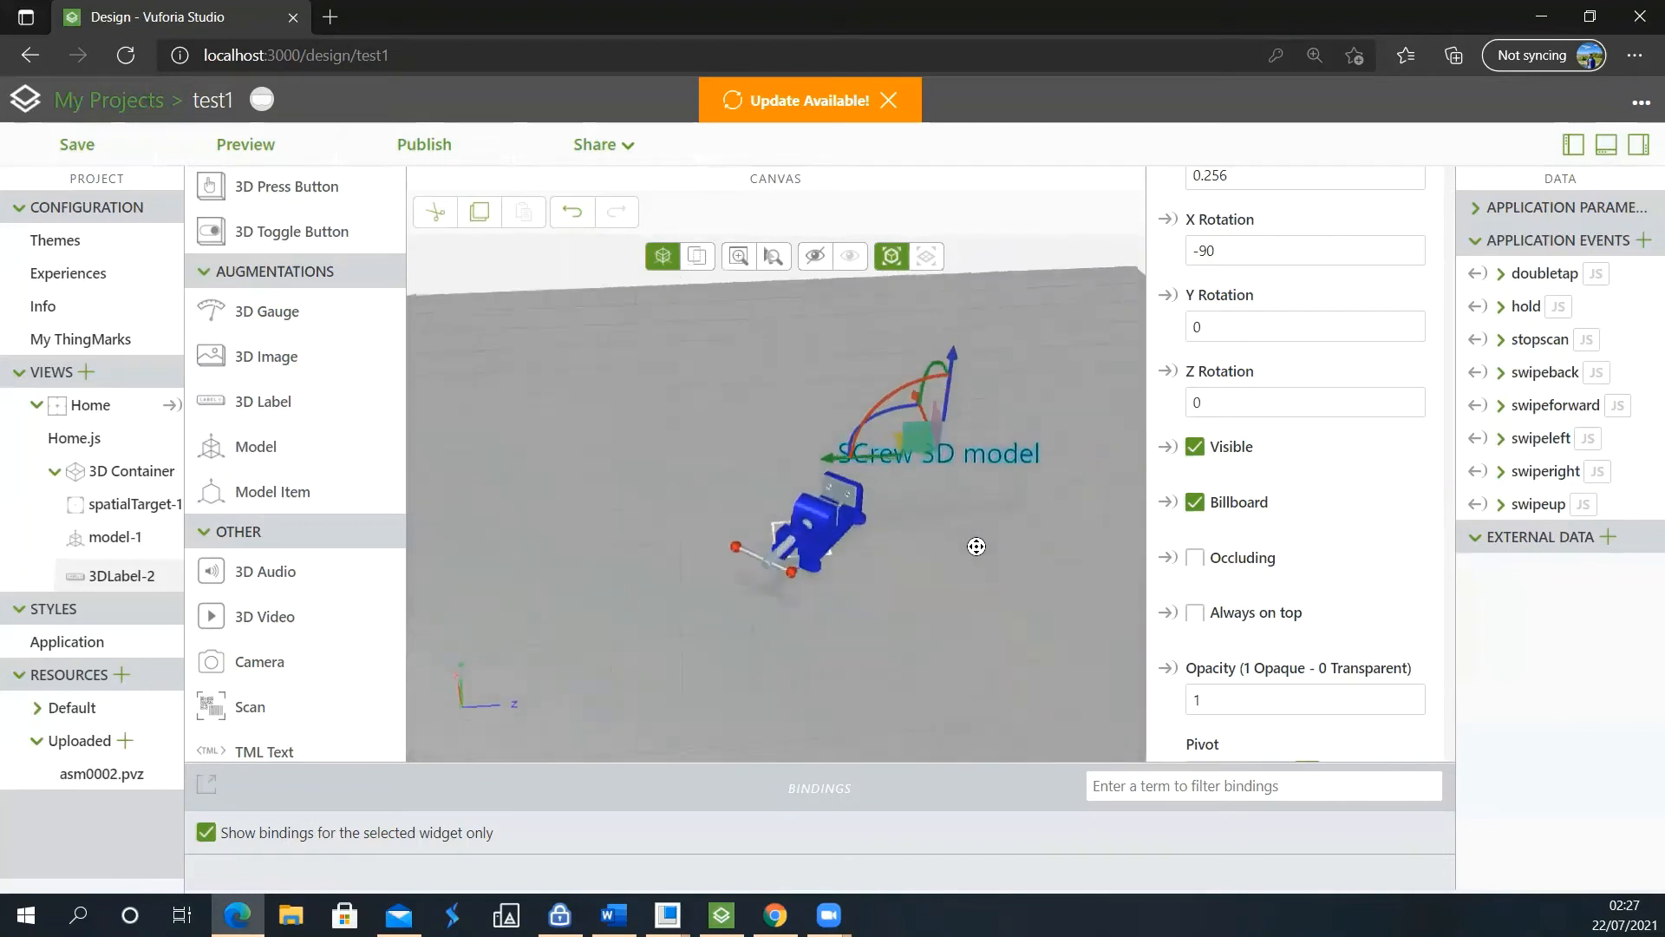
Remove the "SCrew 3D model" label from the scene
{"action": "scroll", "coordinate": [1297, 495], "scroll_direction": "up", "scroll_amount": 10}
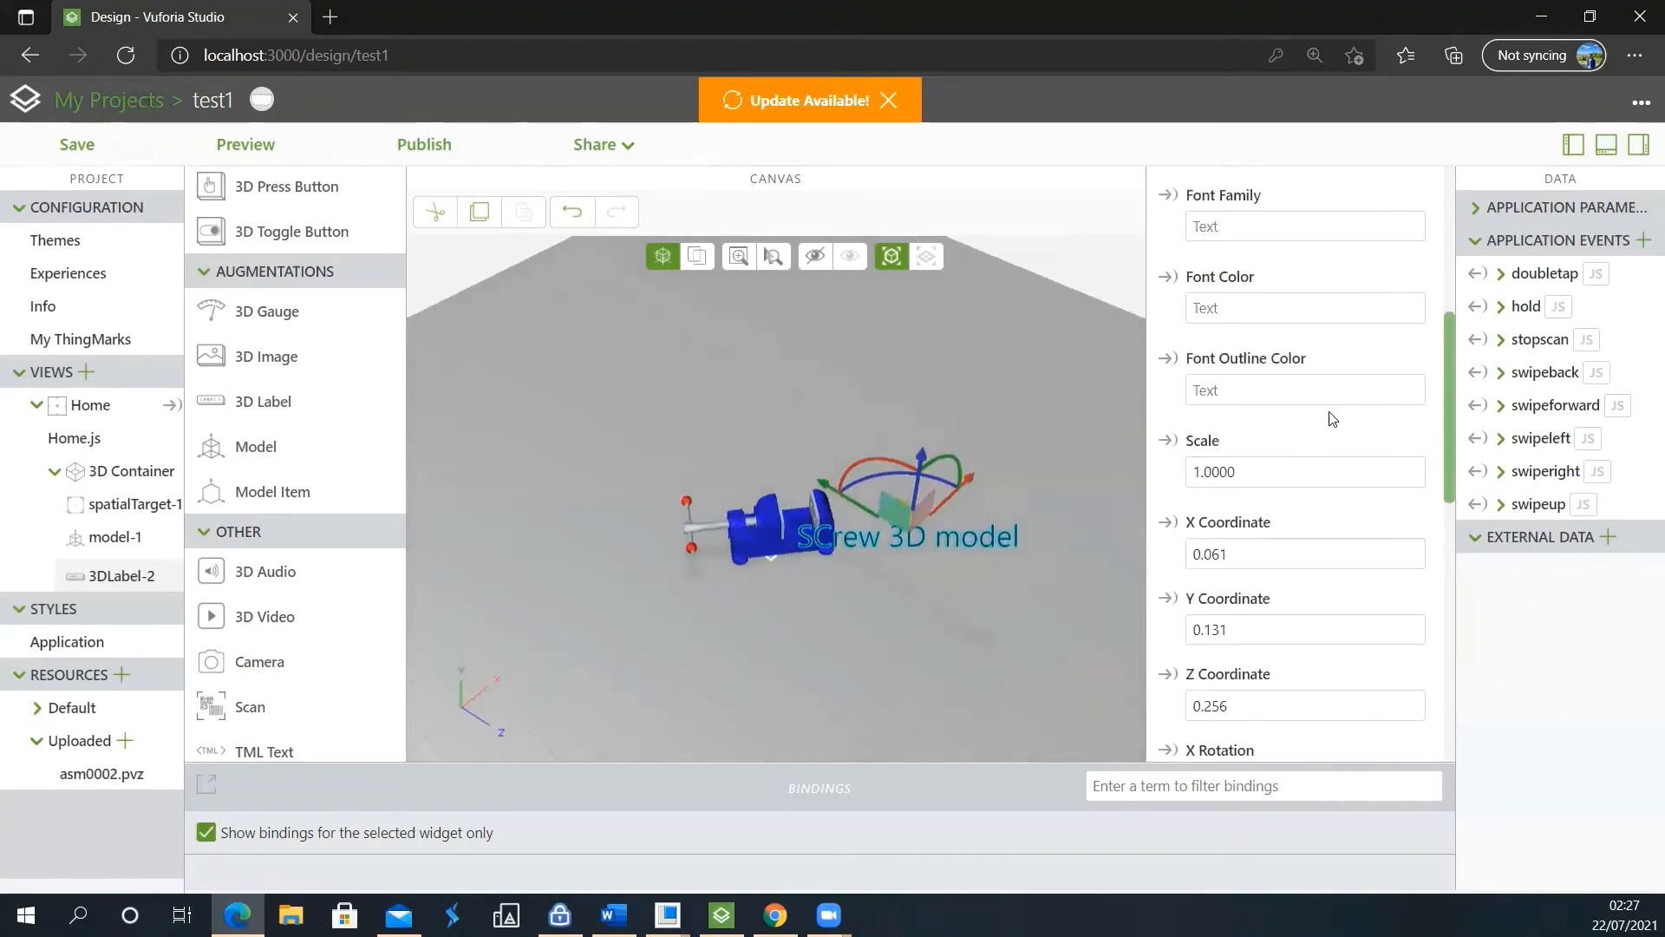
{"action": "left_click", "coordinate": [1388, 210]}
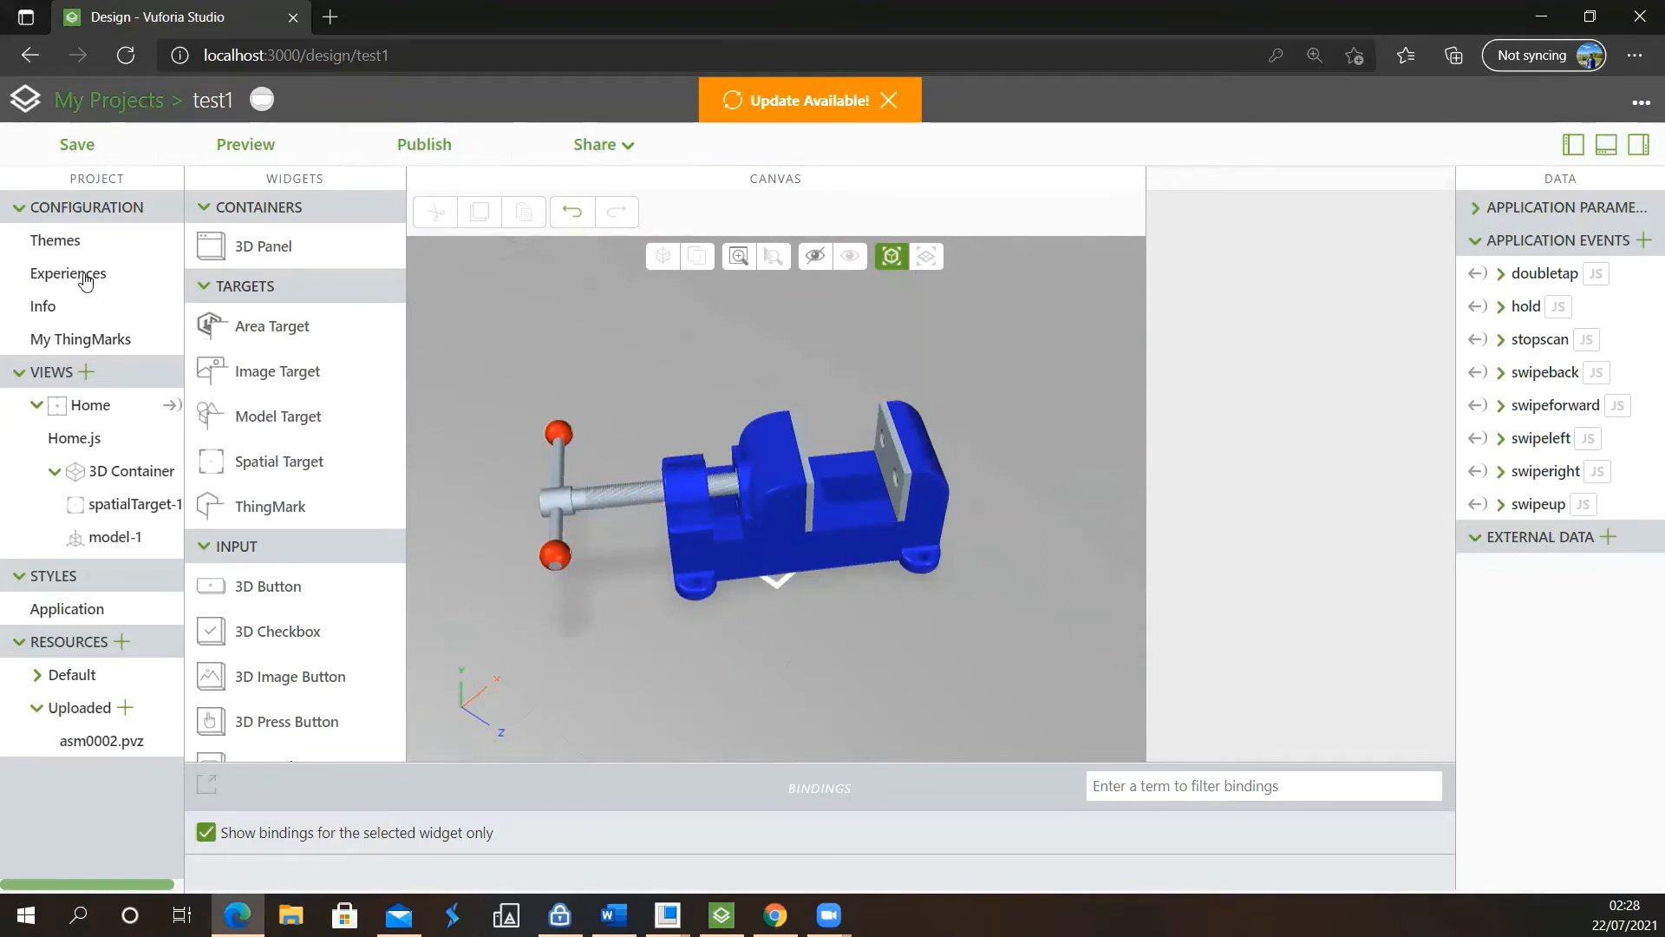
Set the test1 experience's ThingMark association to None in the project's experience configuration
{"action": "left_click", "coordinate": [84, 280]}
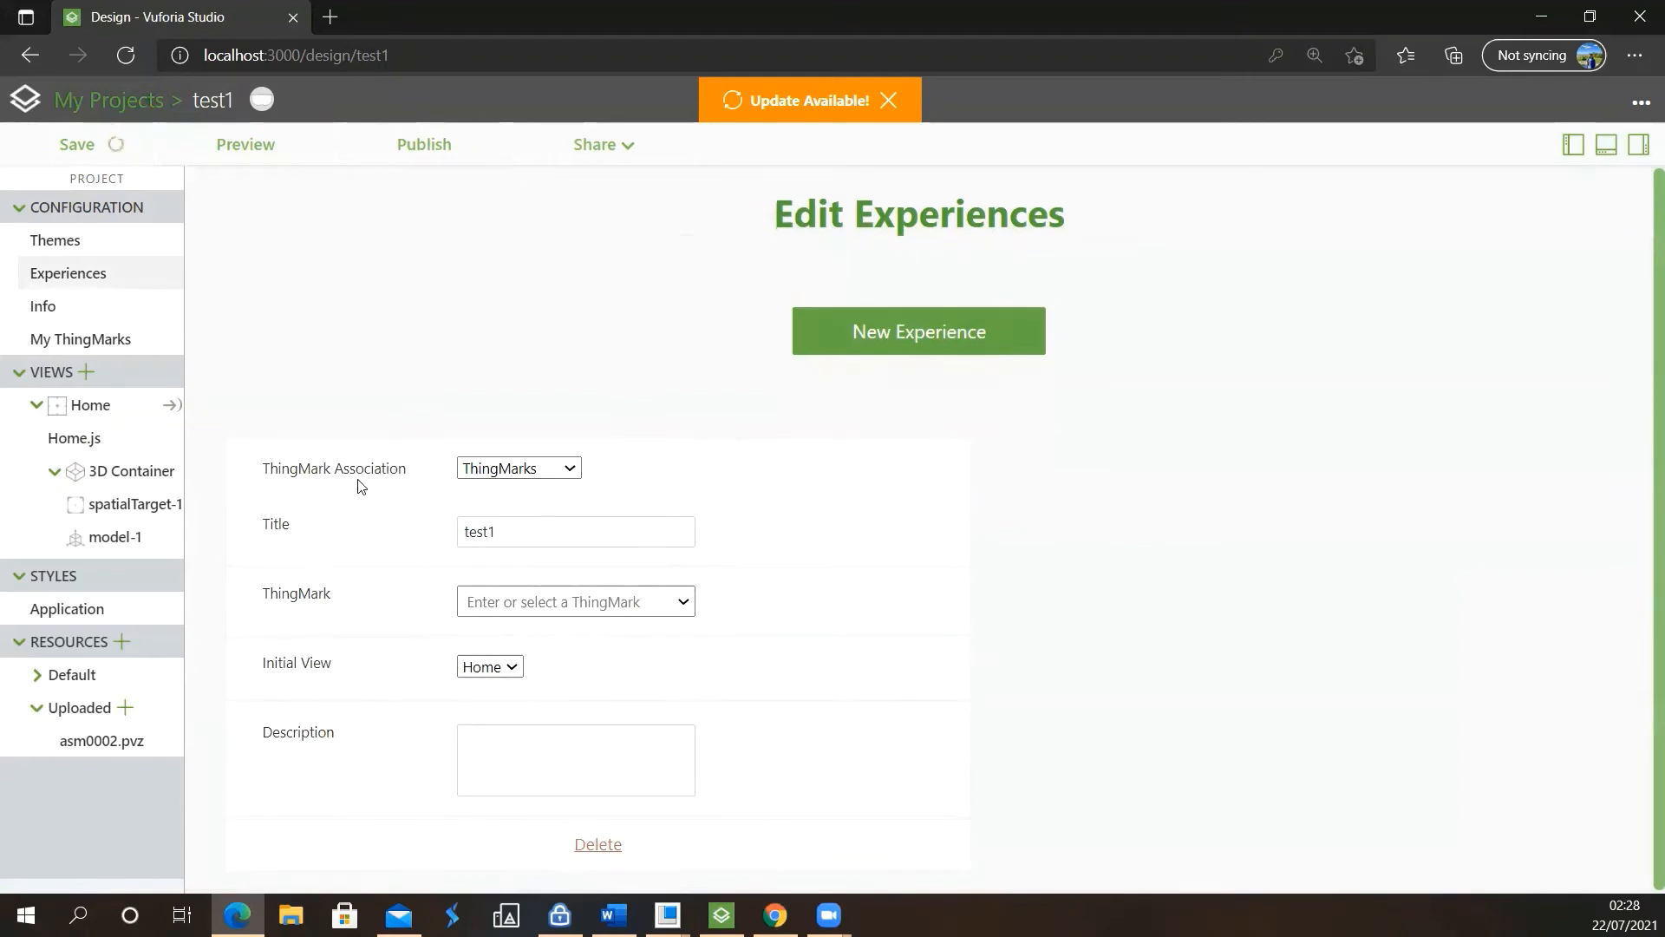
{"action": "left_click", "coordinate": [548, 472]}
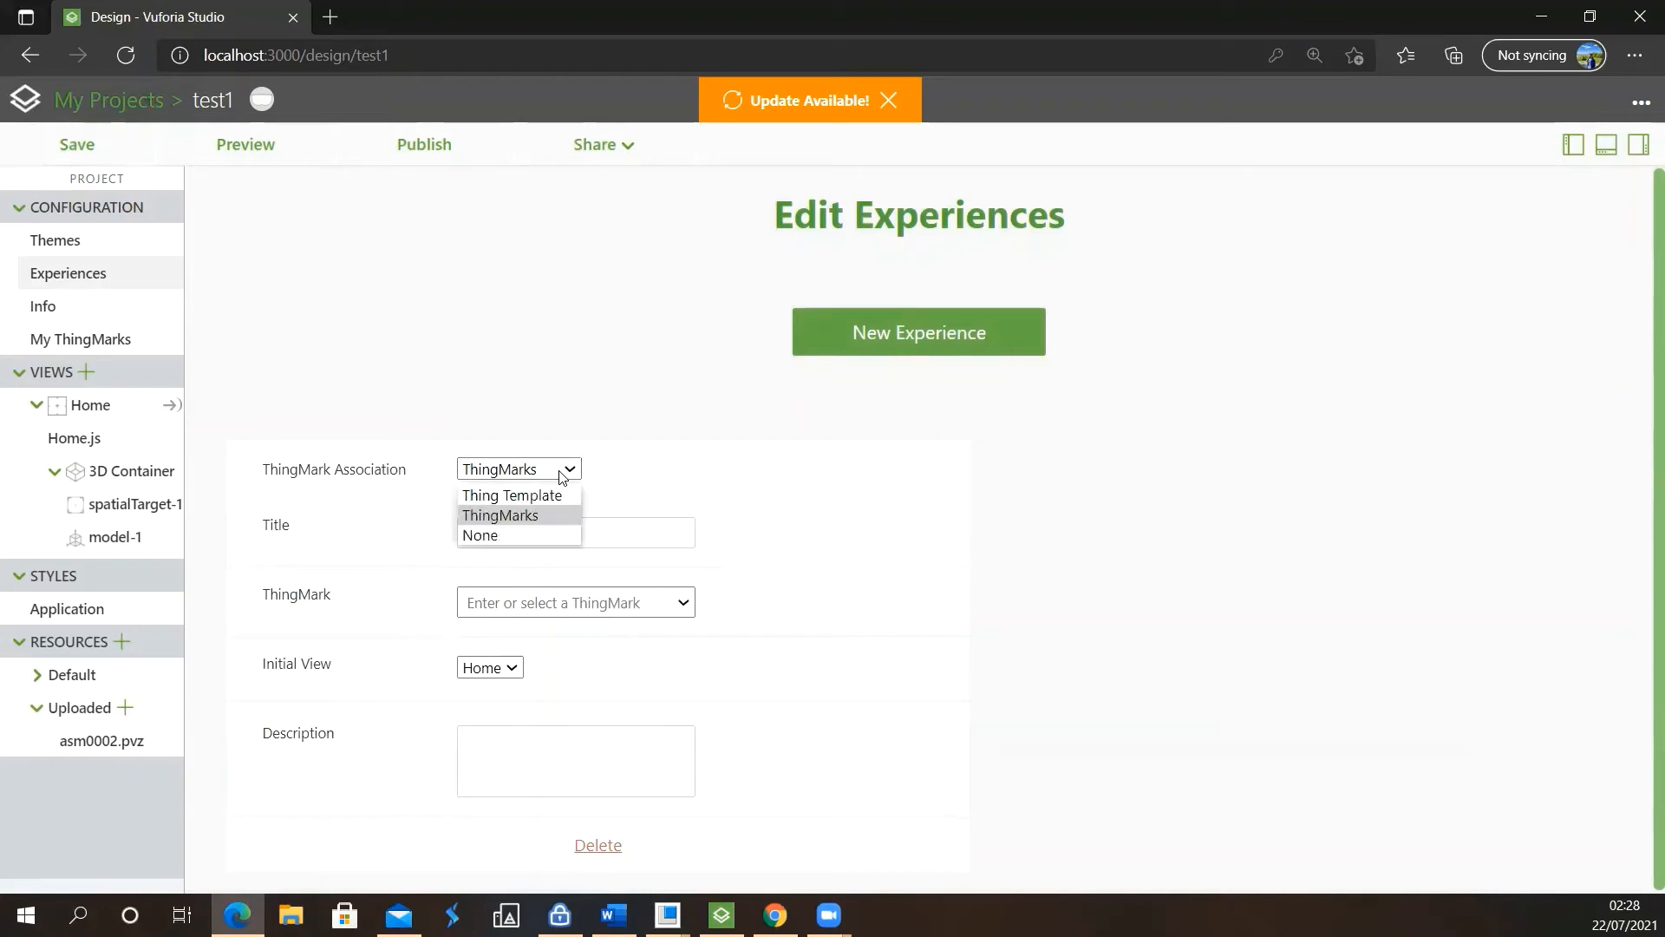
{"action": "left_click", "coordinate": [527, 538]}
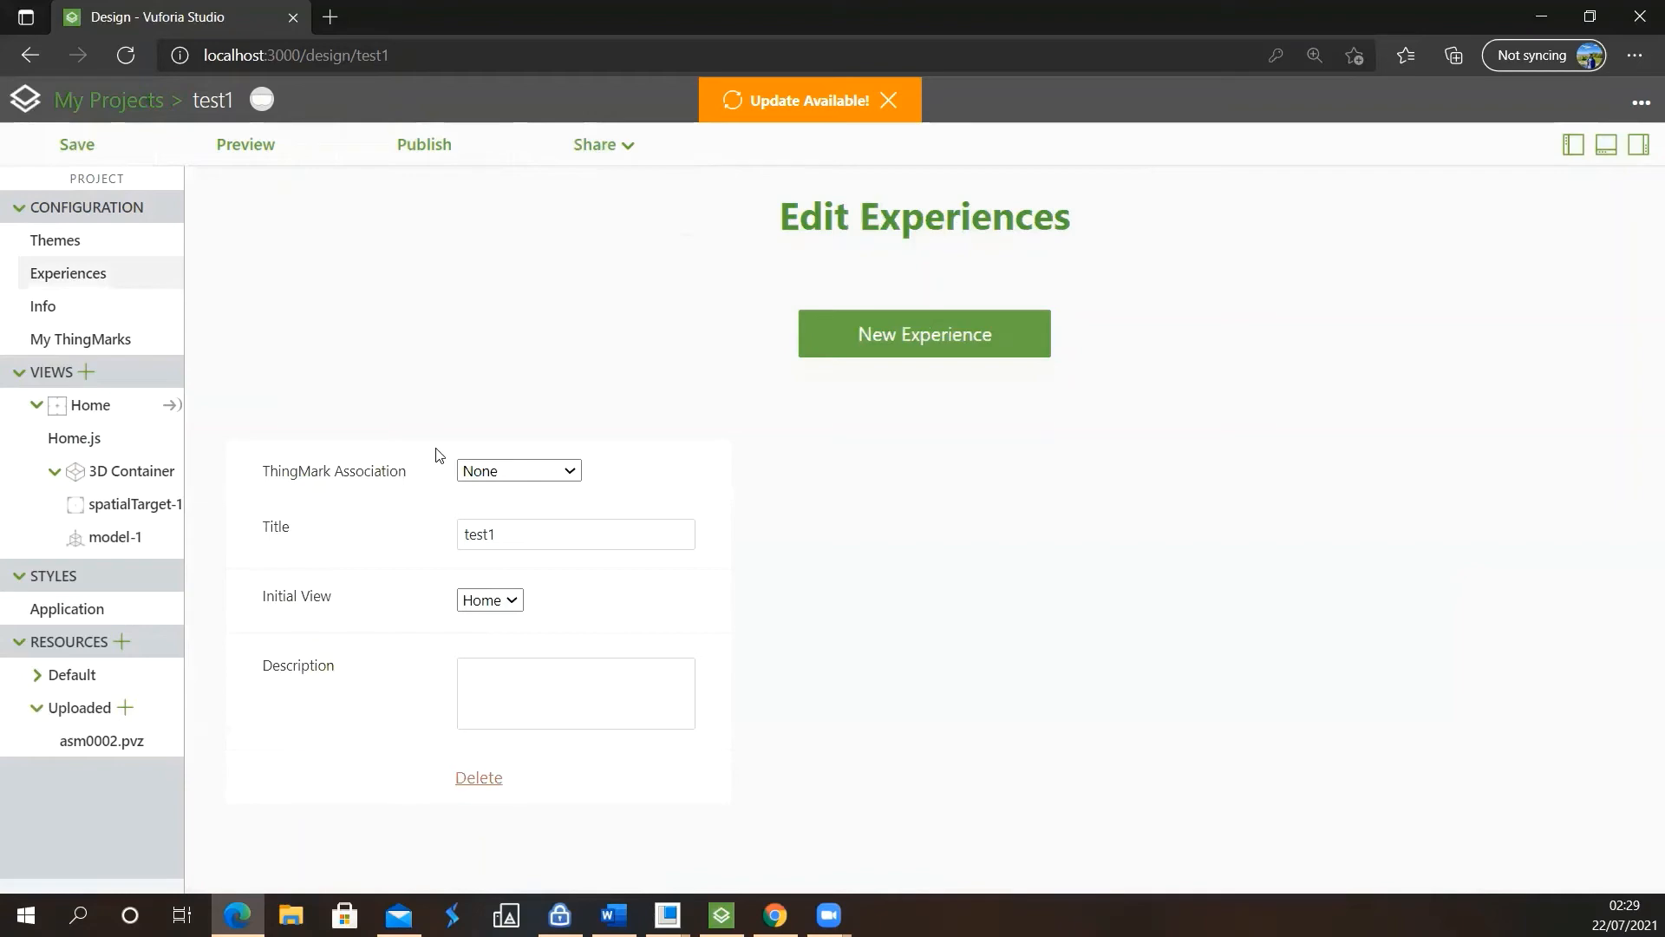
Set the project's access to Public in its info settings and allow download for offline viewing
{"action": "left_click", "coordinate": [119, 308]}
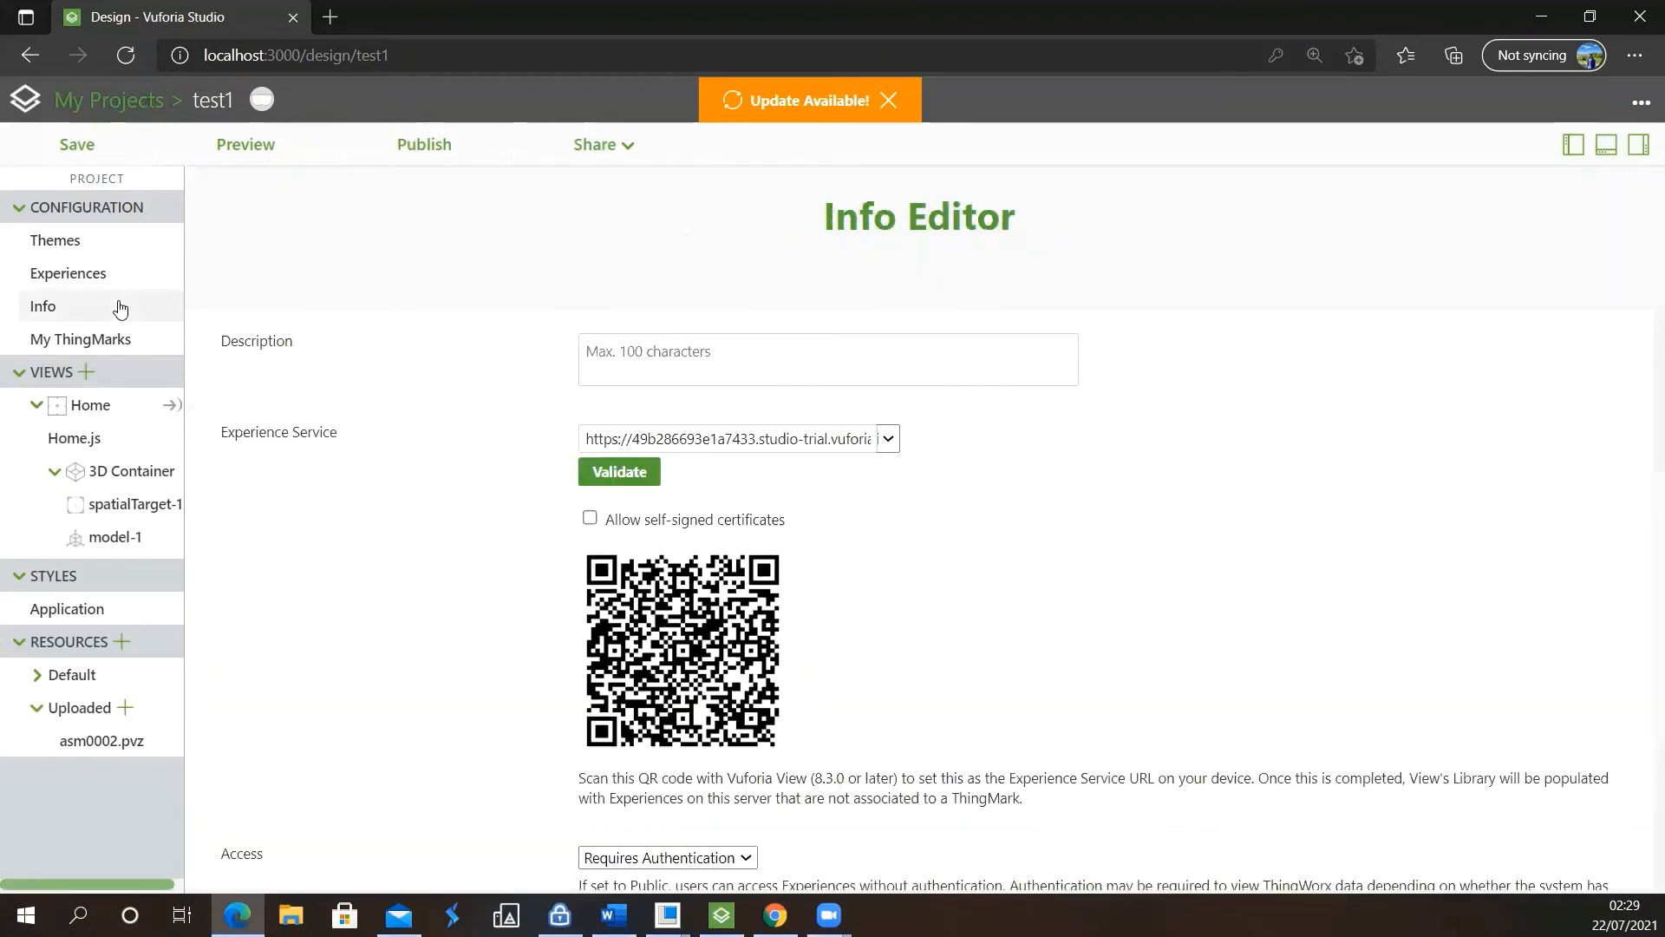
{"action": "scroll", "coordinate": [914, 538], "scroll_direction": "down", "scroll_amount": 3}
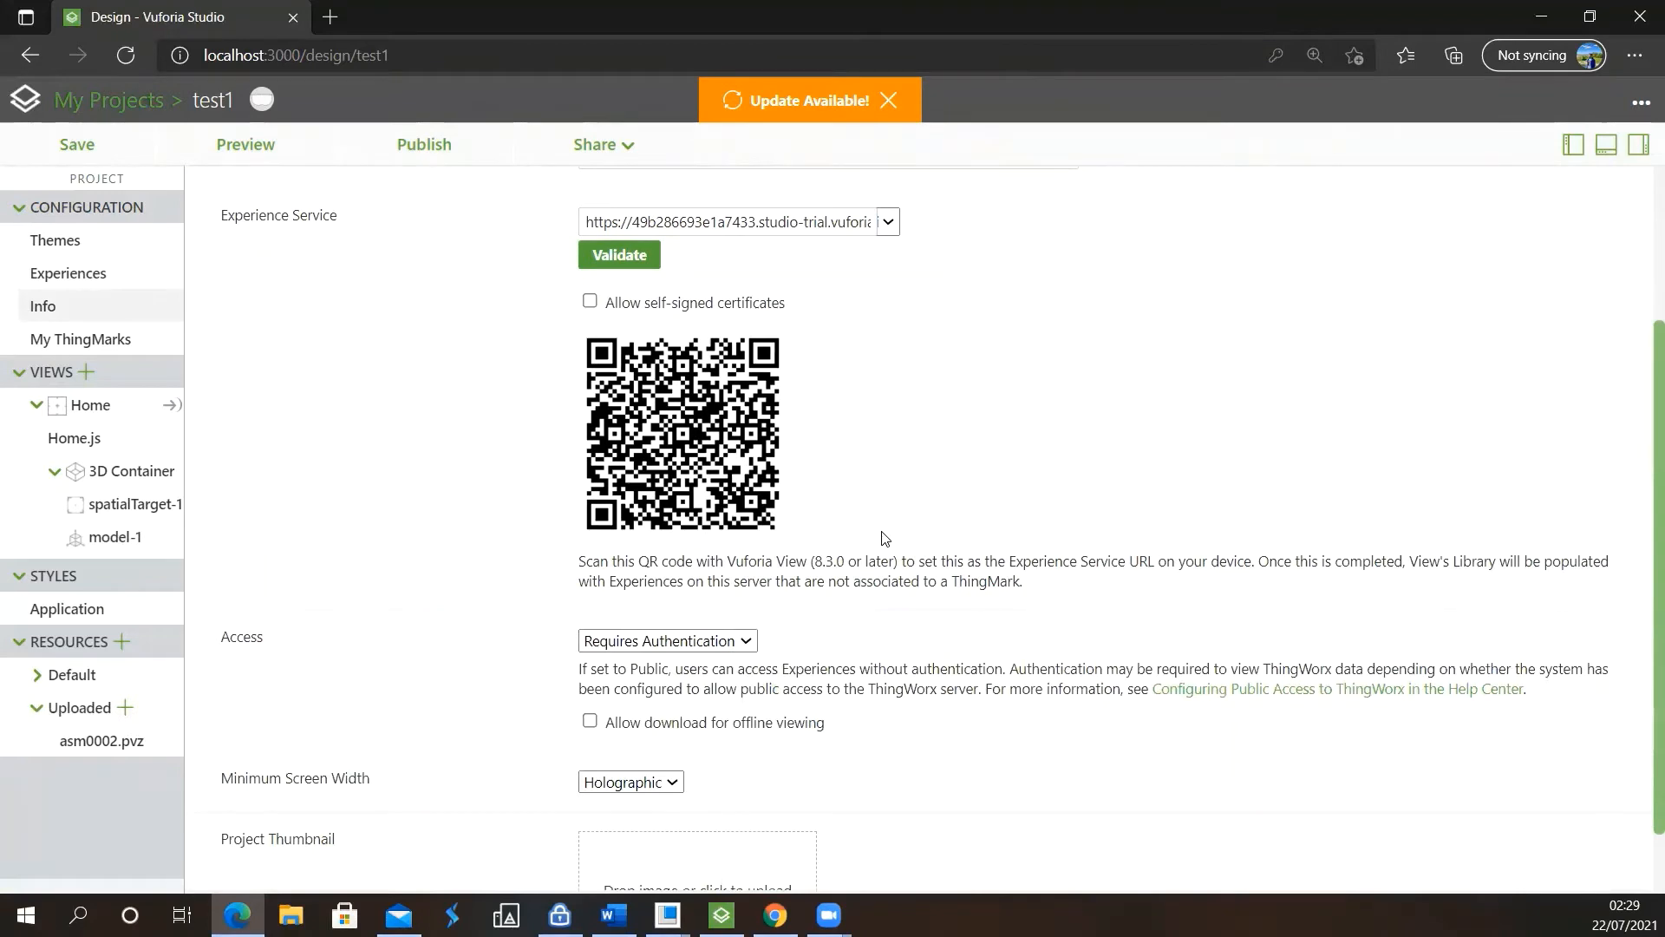
{"action": "scroll", "coordinate": [883, 538], "scroll_direction": "down", "scroll_amount": 1}
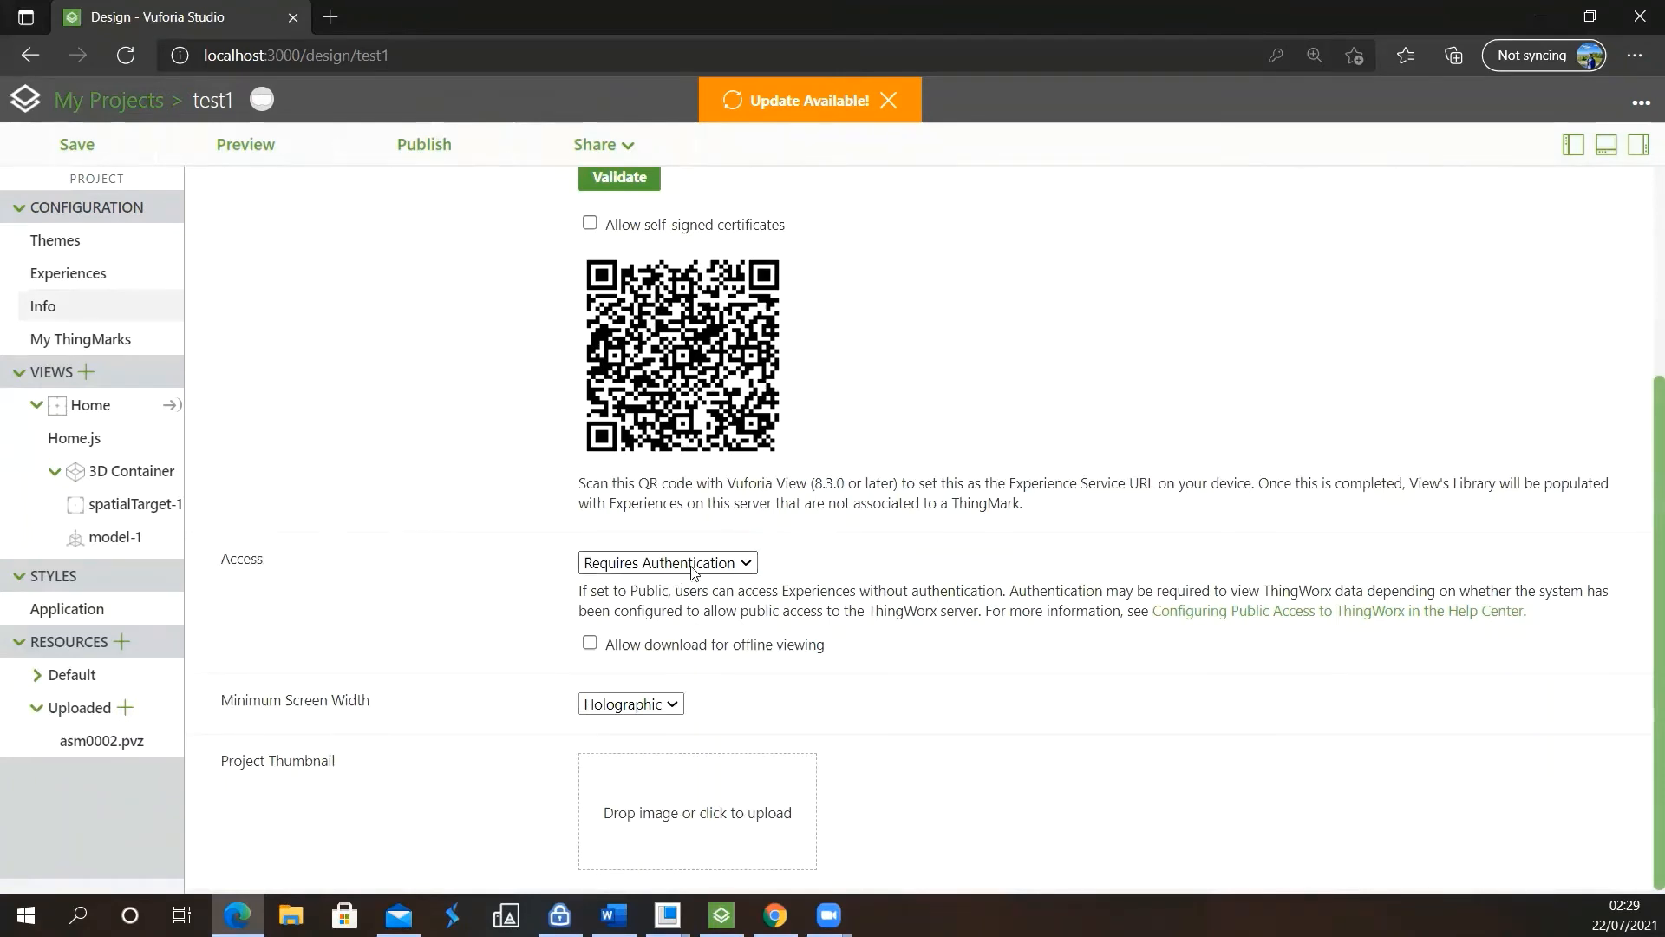
{"action": "left_click", "coordinate": [735, 565]}
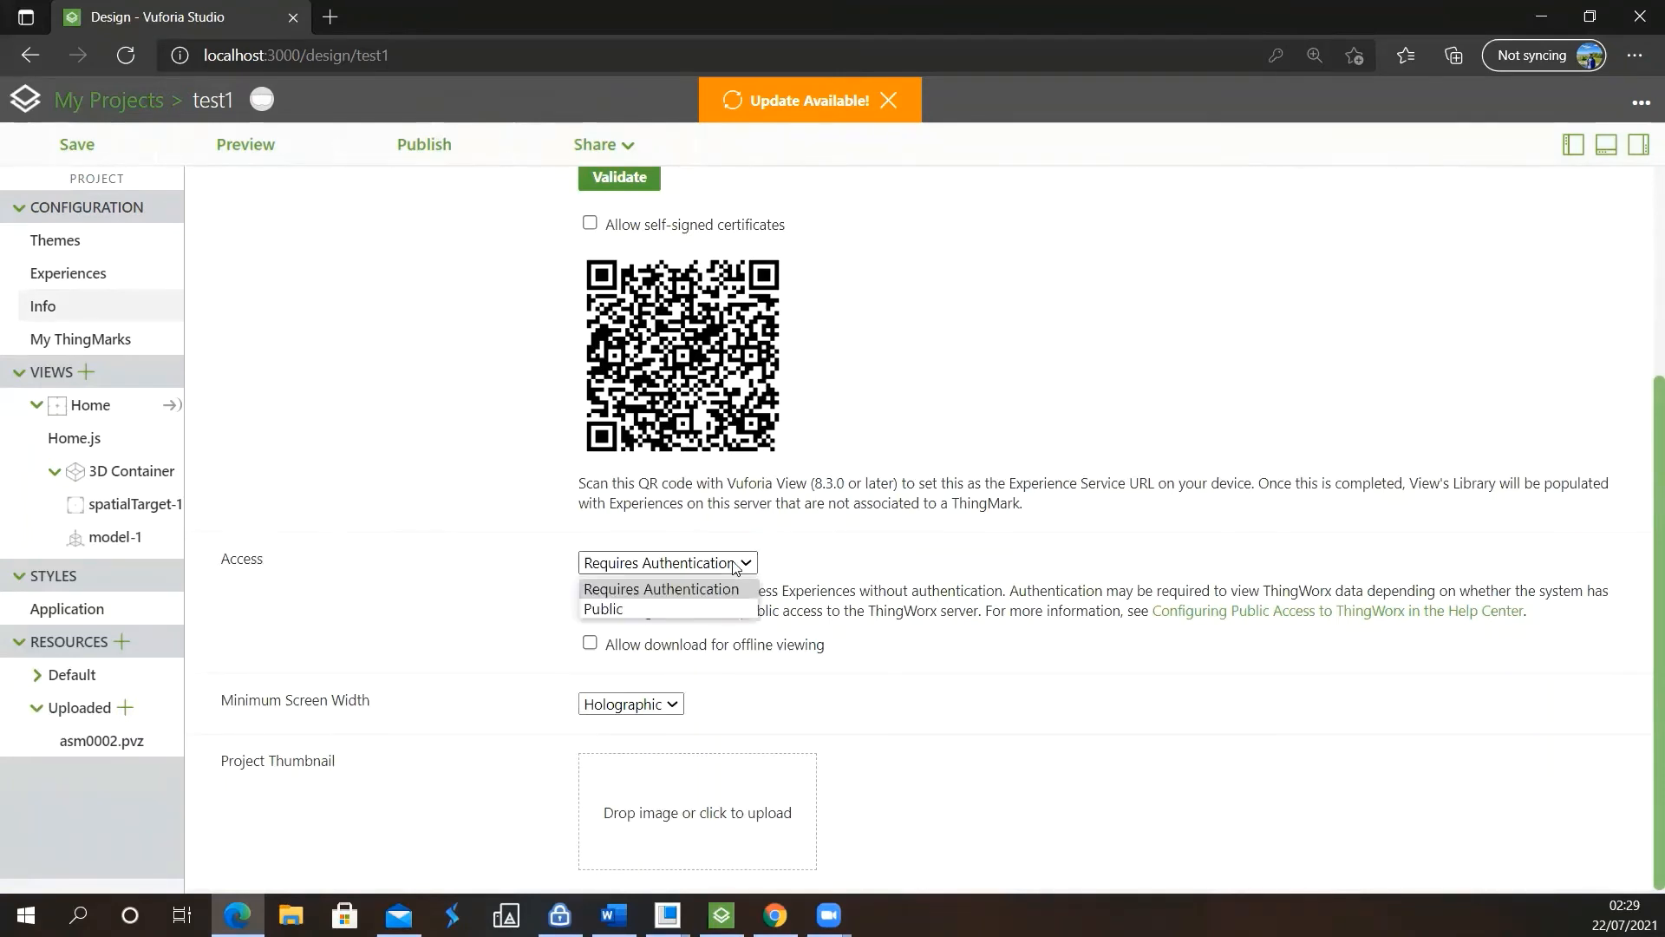
{"action": "left_click", "coordinate": [647, 611]}
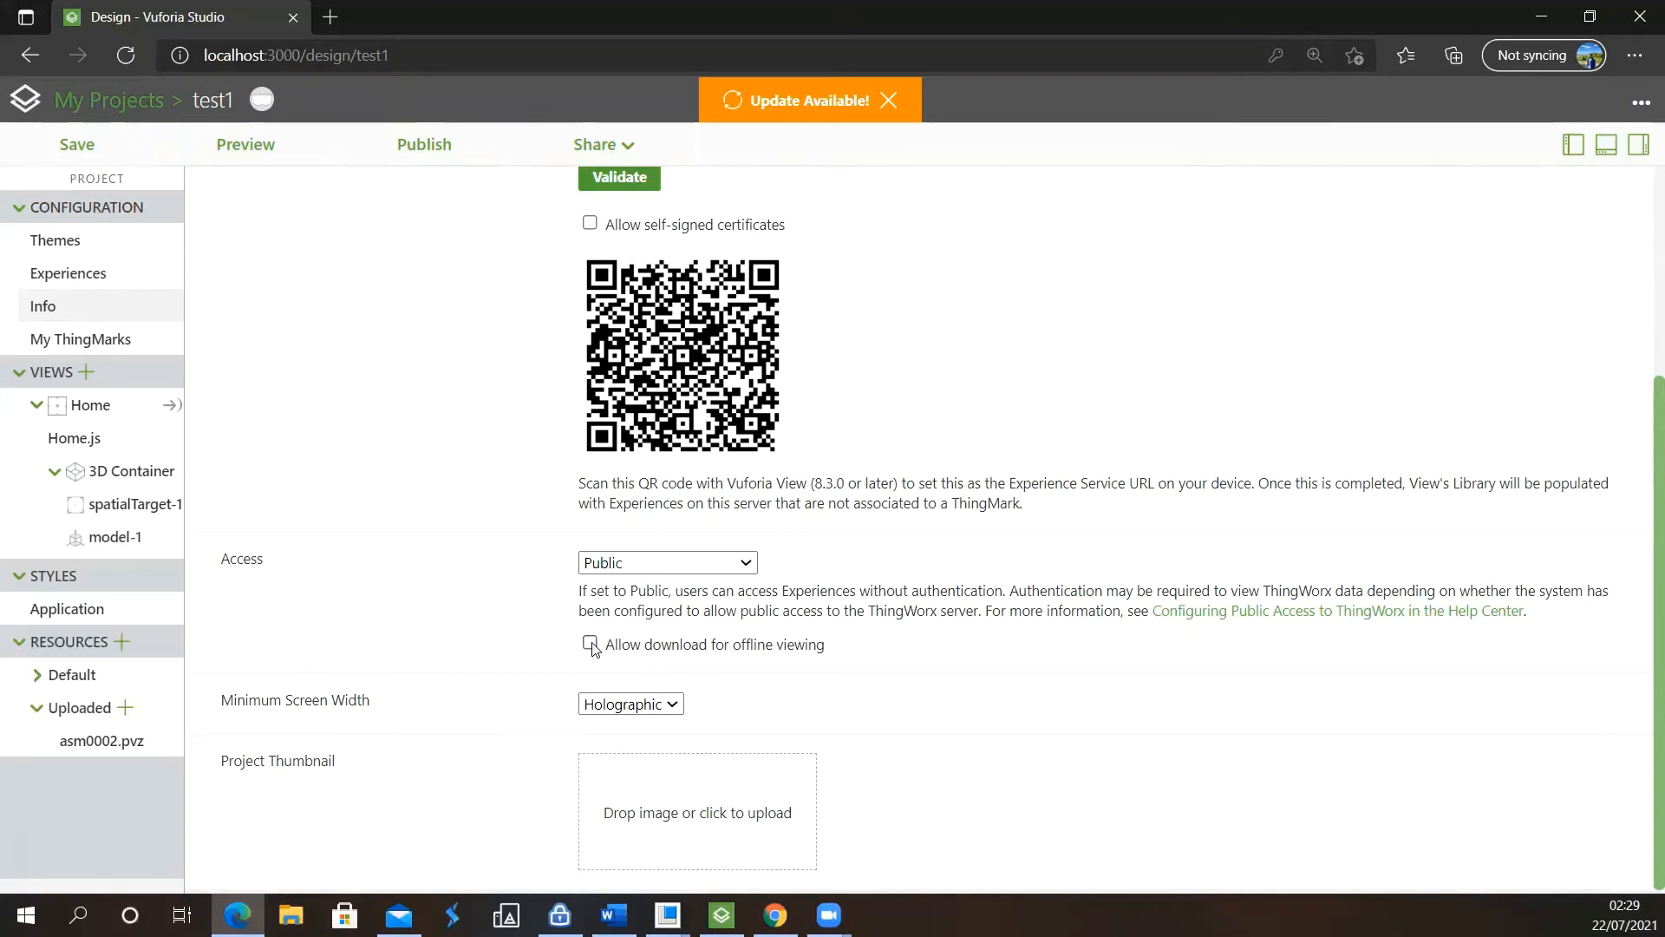
Allow self-signed certificates for the Experience Service and validate the service URL
{"action": "scroll", "coordinate": [621, 606], "scroll_direction": "up", "scroll_amount": 3}
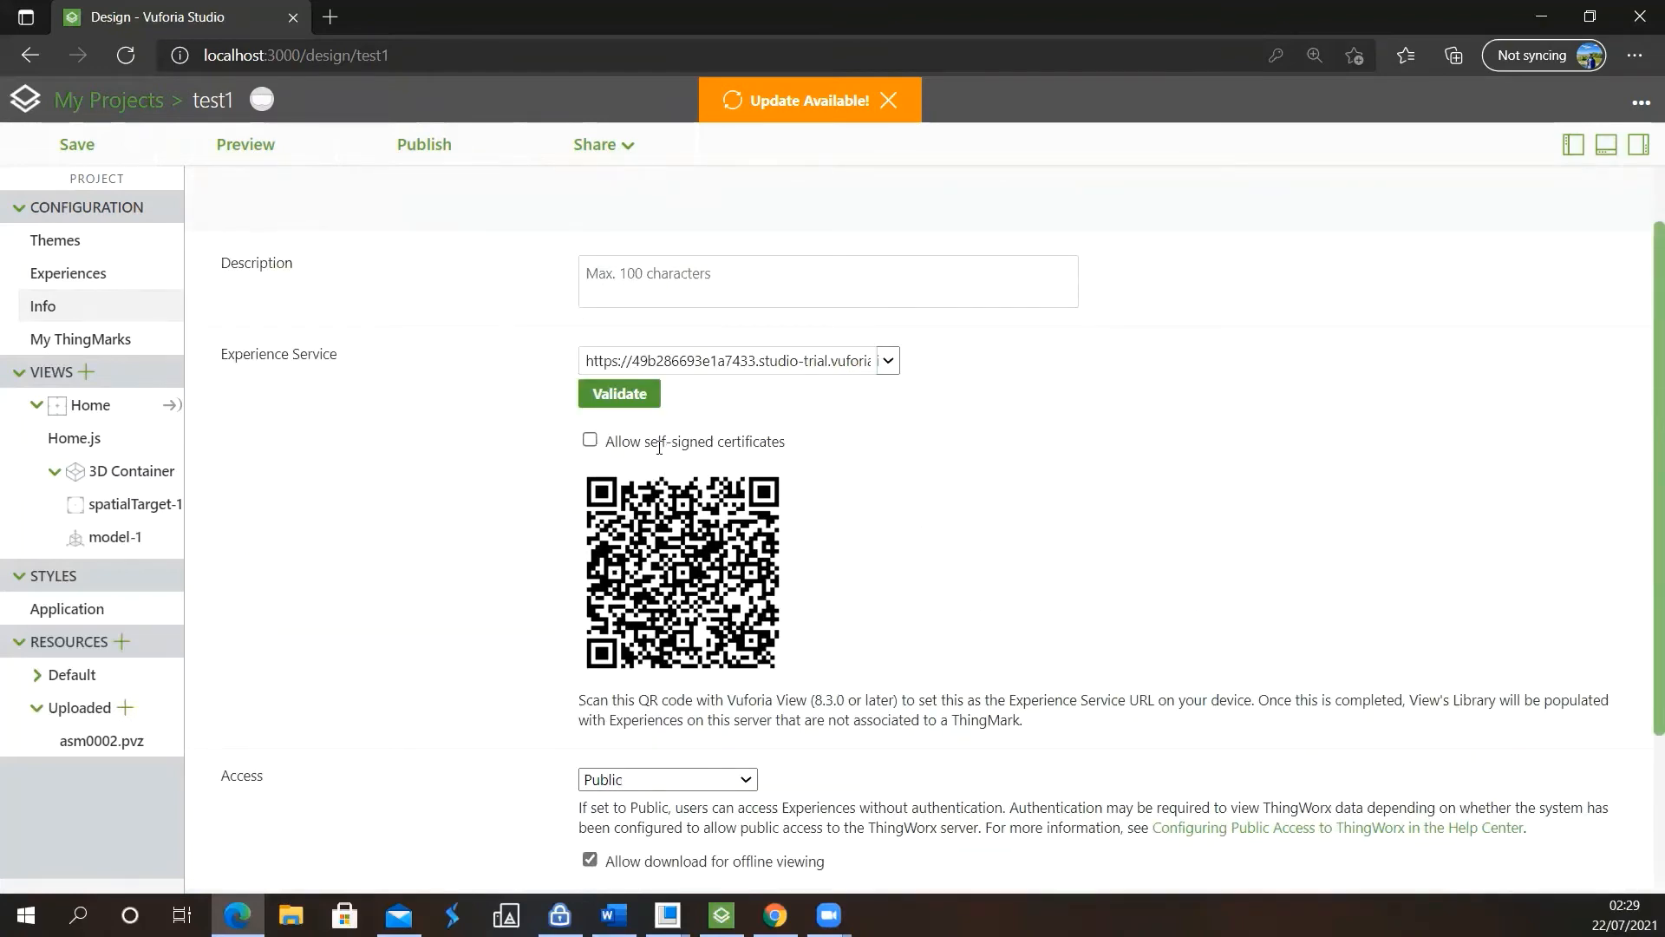
{"action": "left_click", "coordinate": [590, 440]}
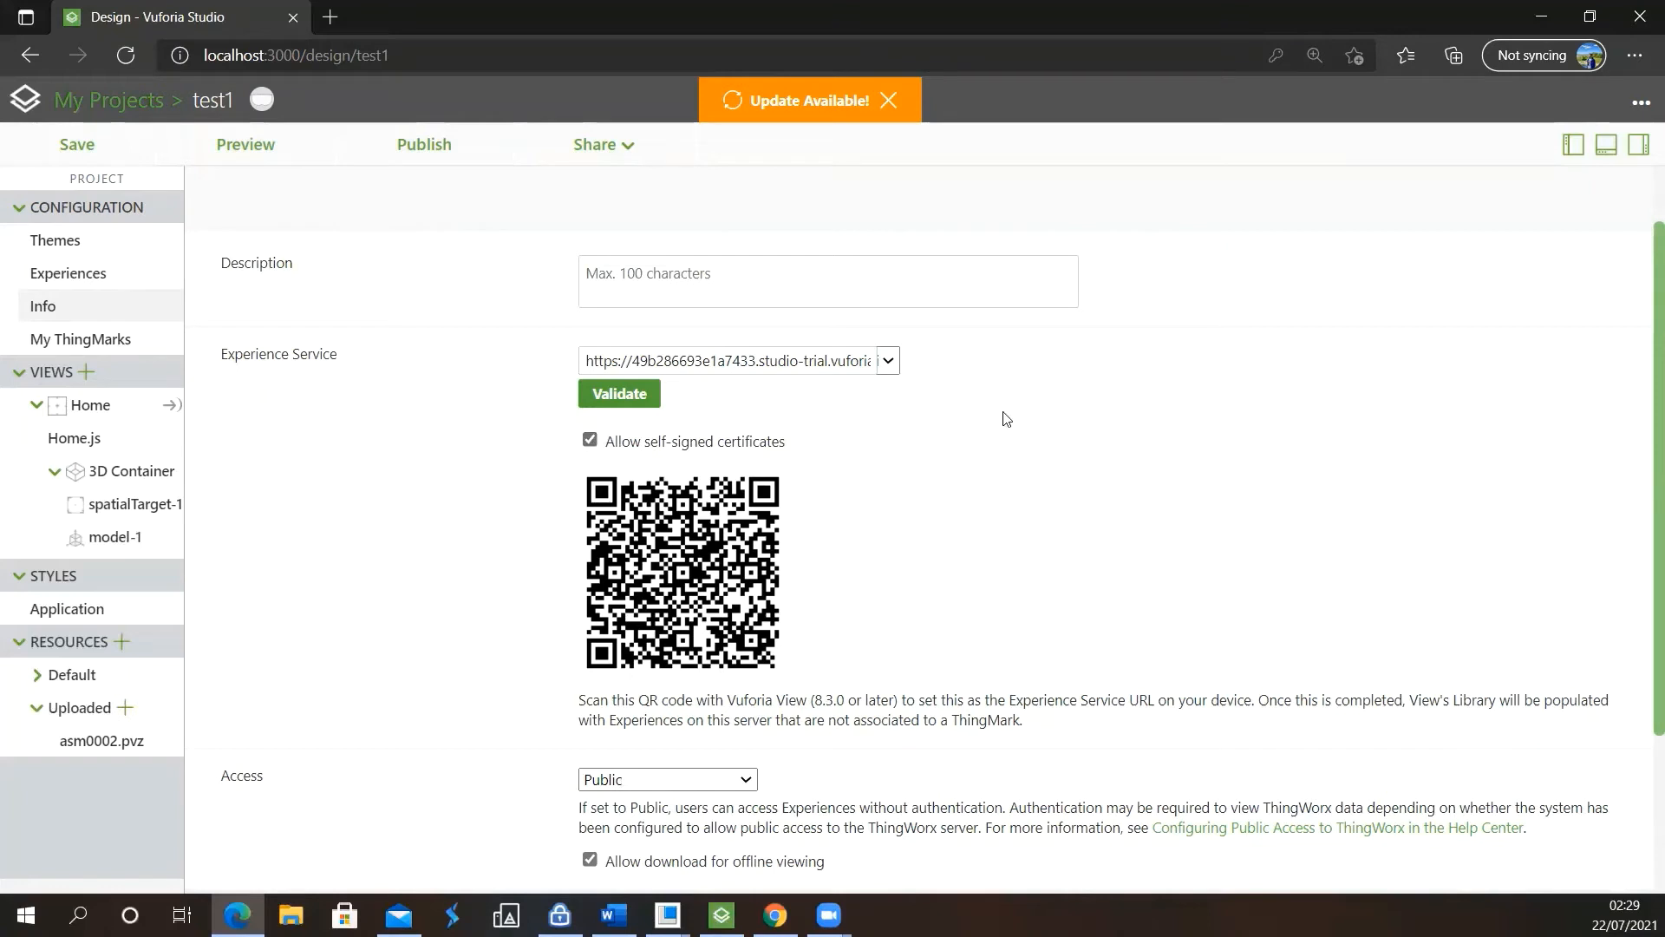
{"action": "left_click", "coordinate": [607, 404]}
{"action": "scroll", "coordinate": [661, 561], "scroll_direction": "down", "scroll_amount": 3}
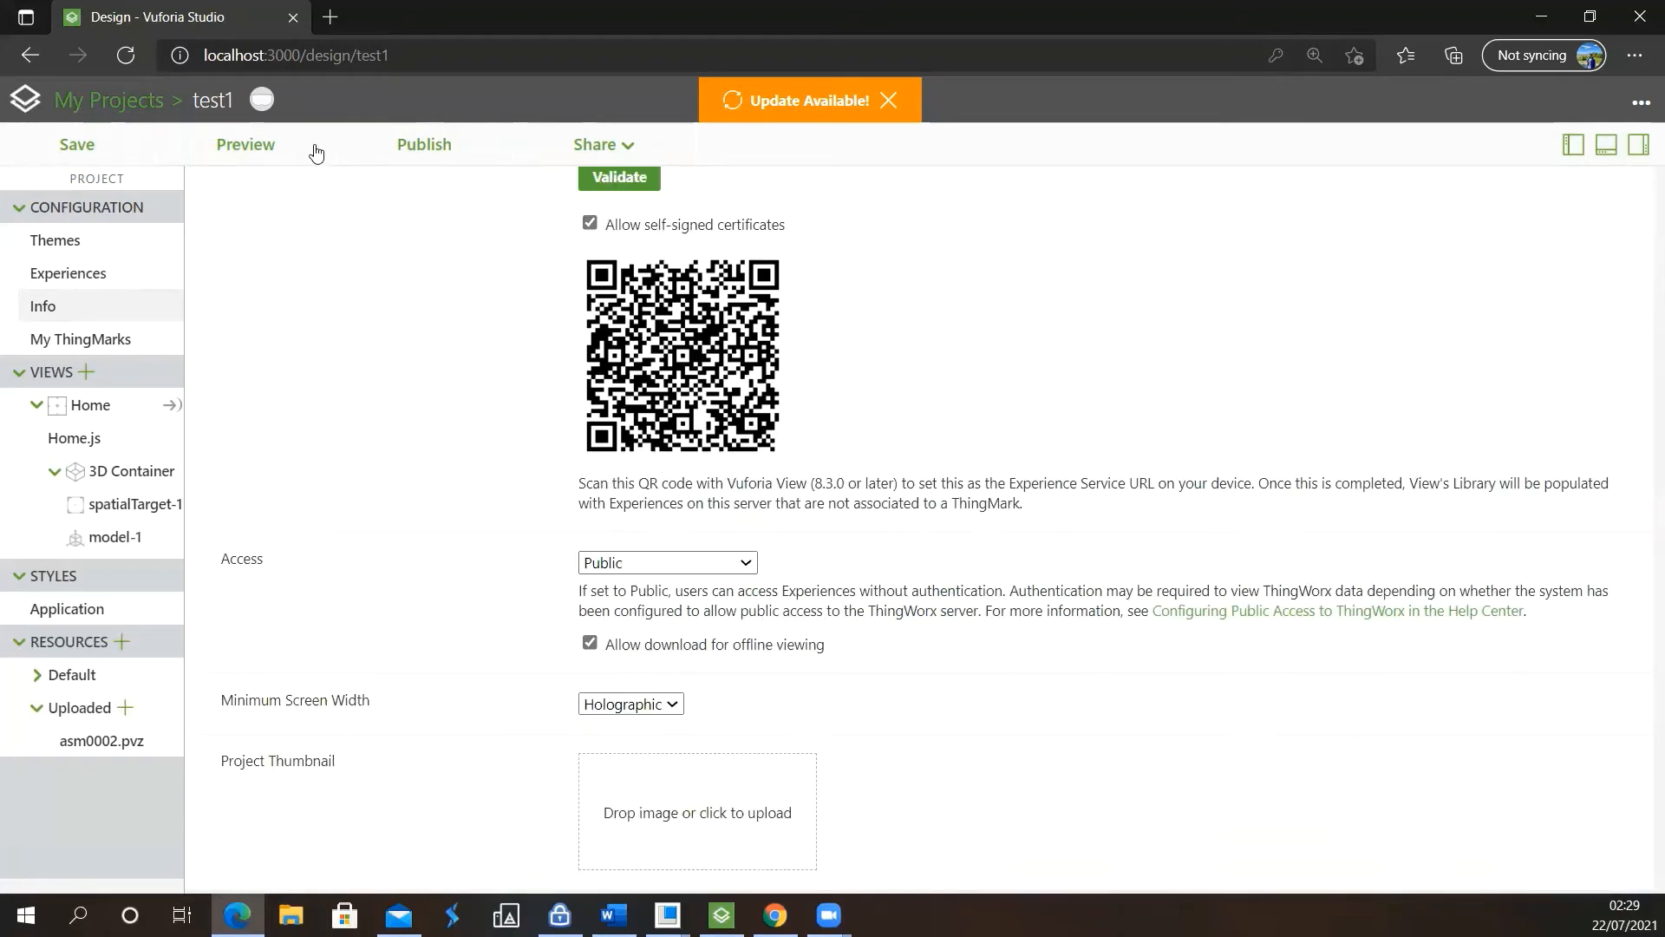
Preview the test1 experience and examine the vise from different angles and distances
{"action": "left_click", "coordinate": [267, 151]}
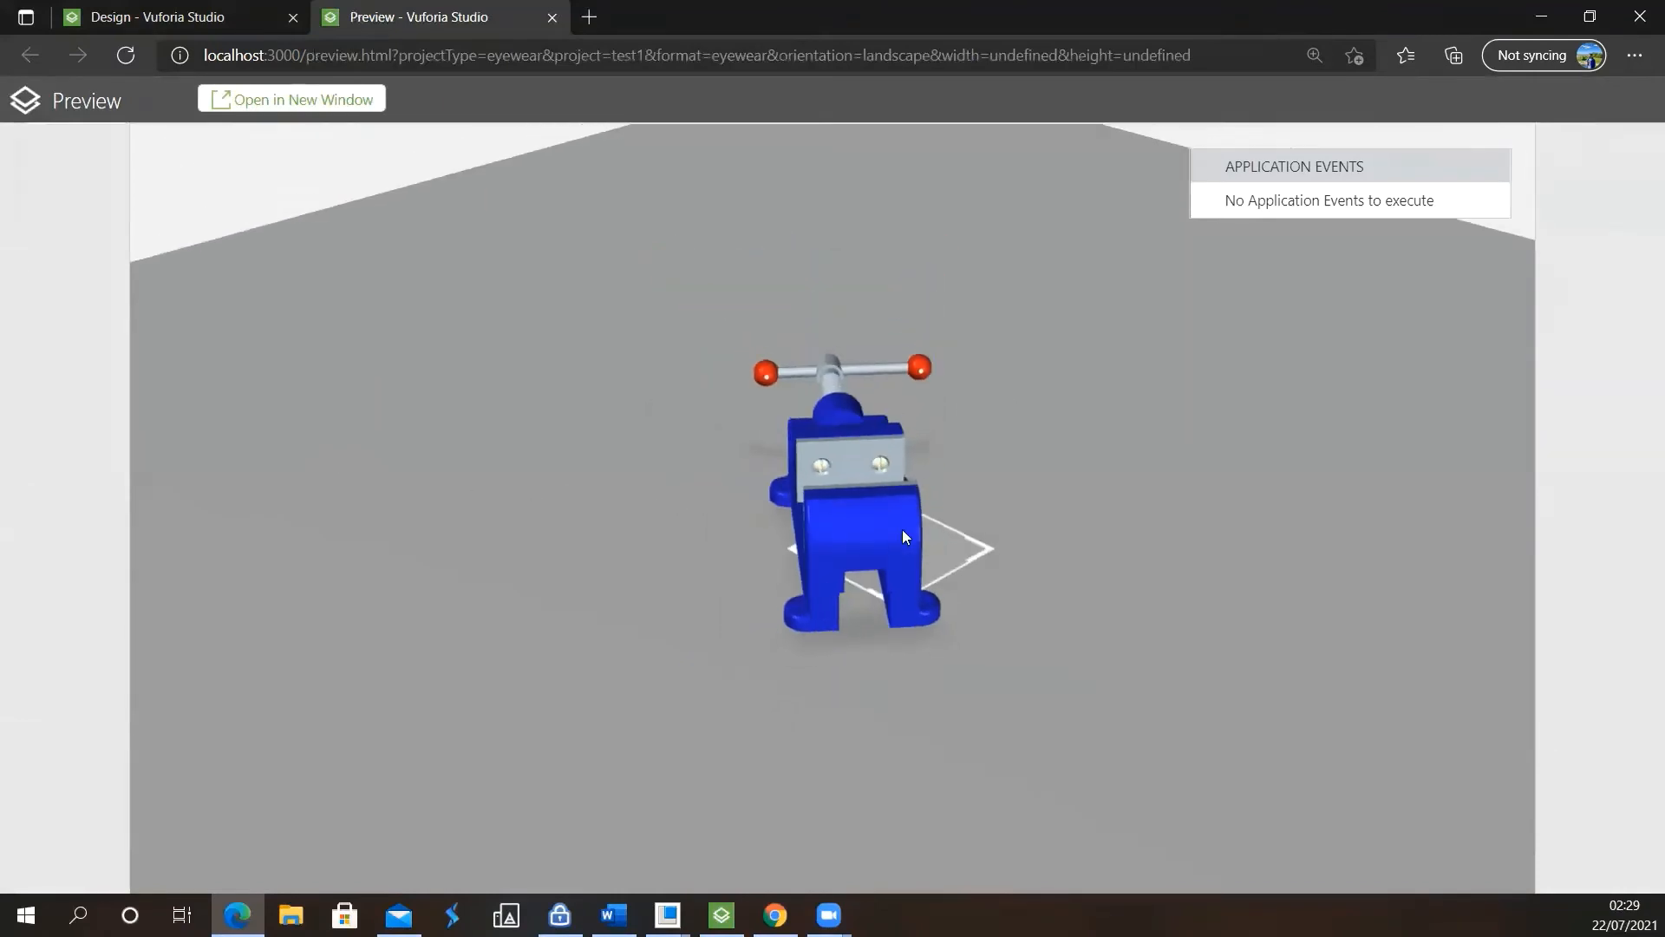
{"action": "left_click_drag", "start_coordinate": [780, 558], "coordinate": [1446, 302]}
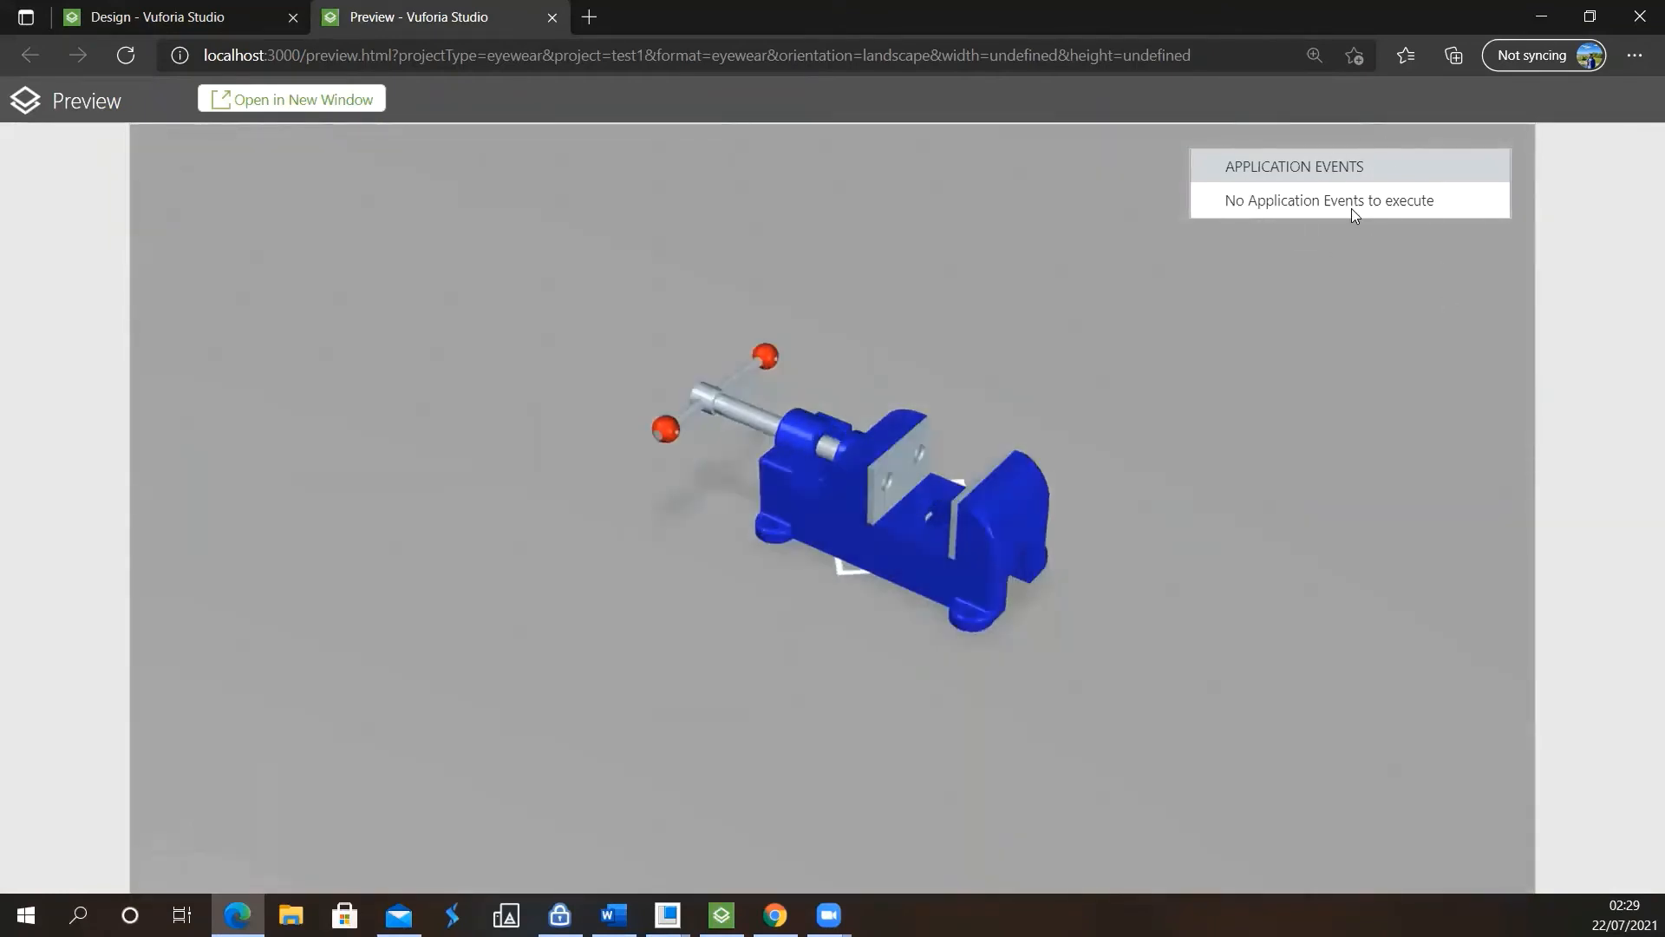
{"action": "scroll", "coordinate": [855, 561], "scroll_direction": "up", "scroll_amount": 2}
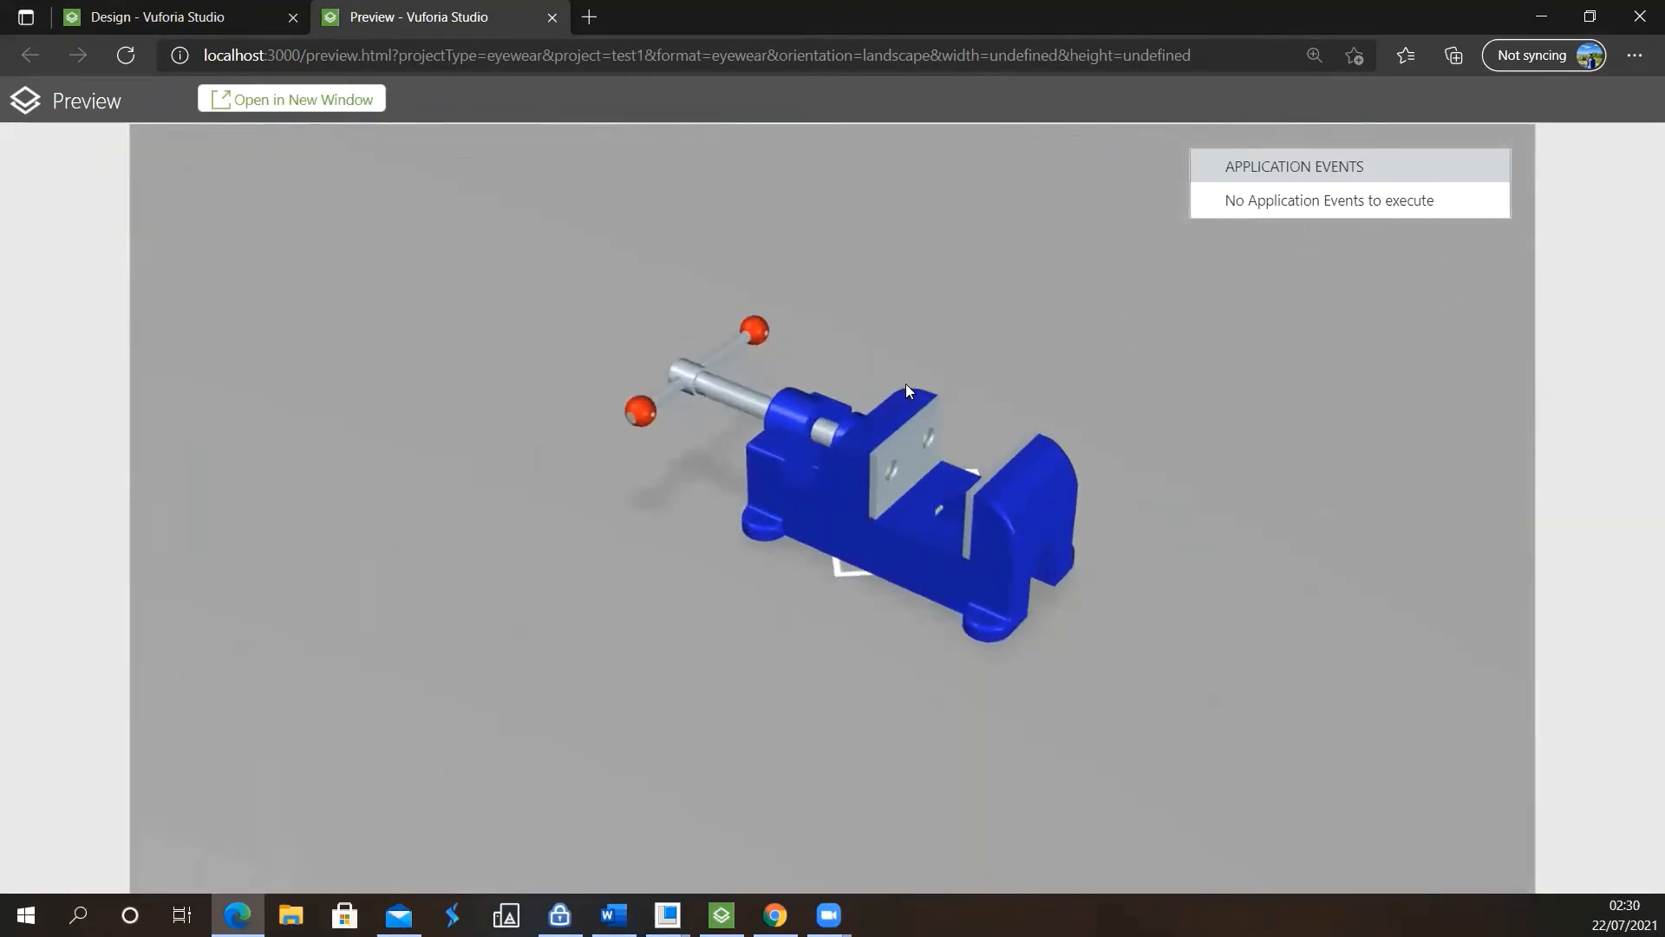
{"action": "scroll", "coordinate": [908, 390], "scroll_direction": "up", "scroll_amount": 2}
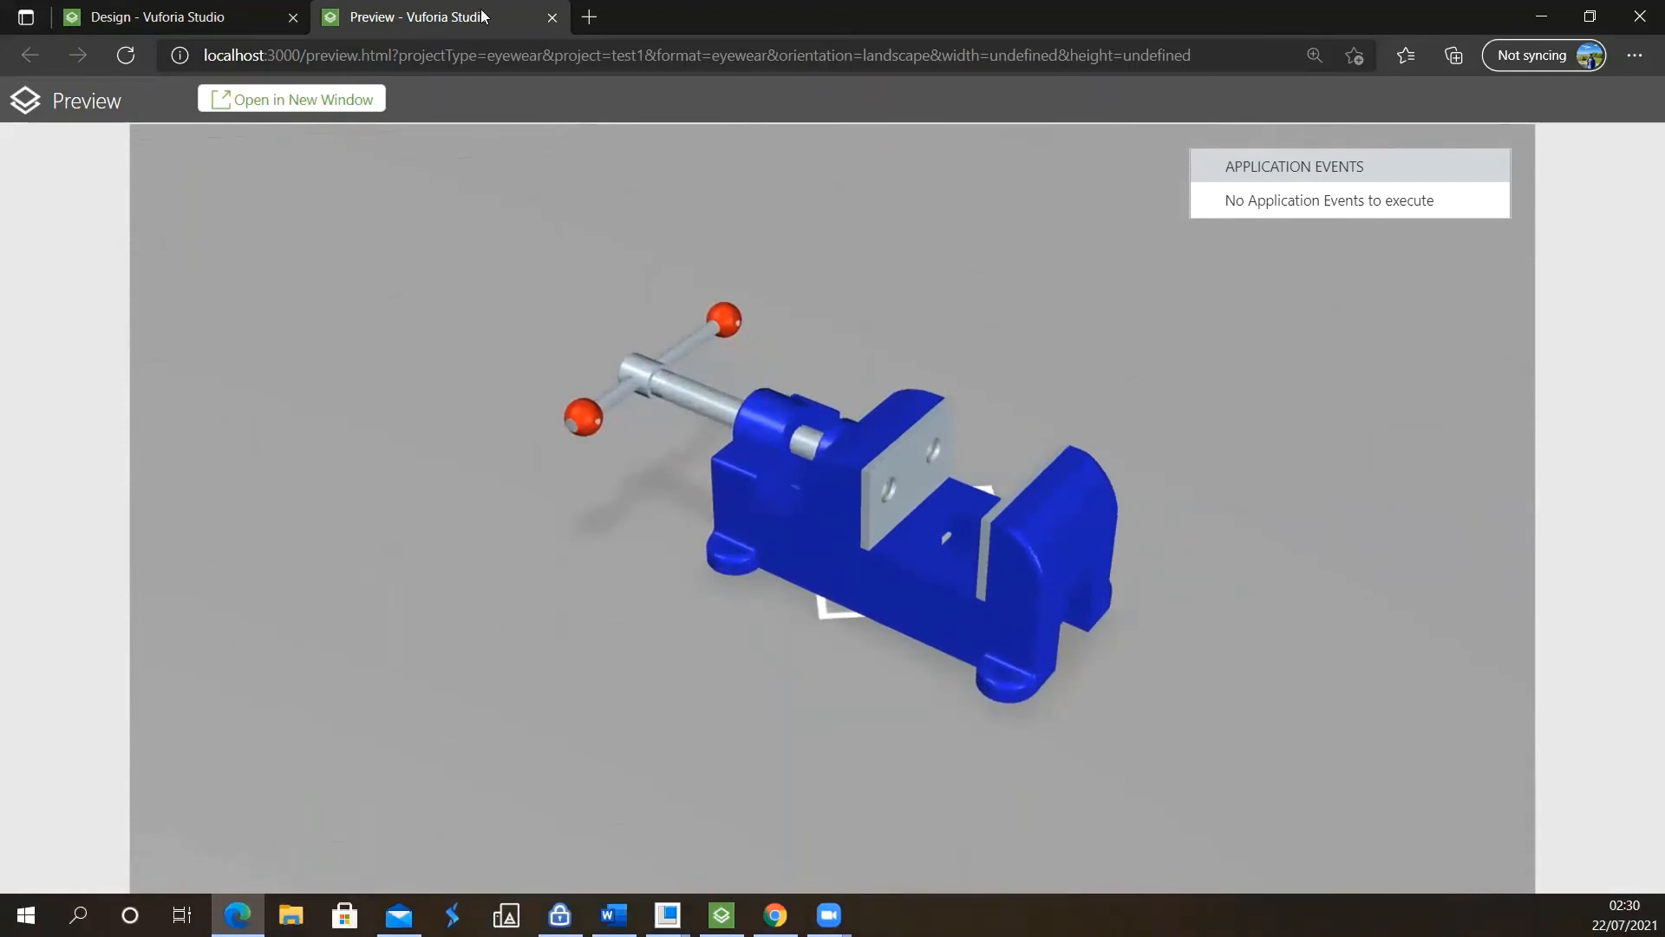
Return to the project design and publish the test1 experience
{"action": "left_click", "coordinate": [266, 11]}
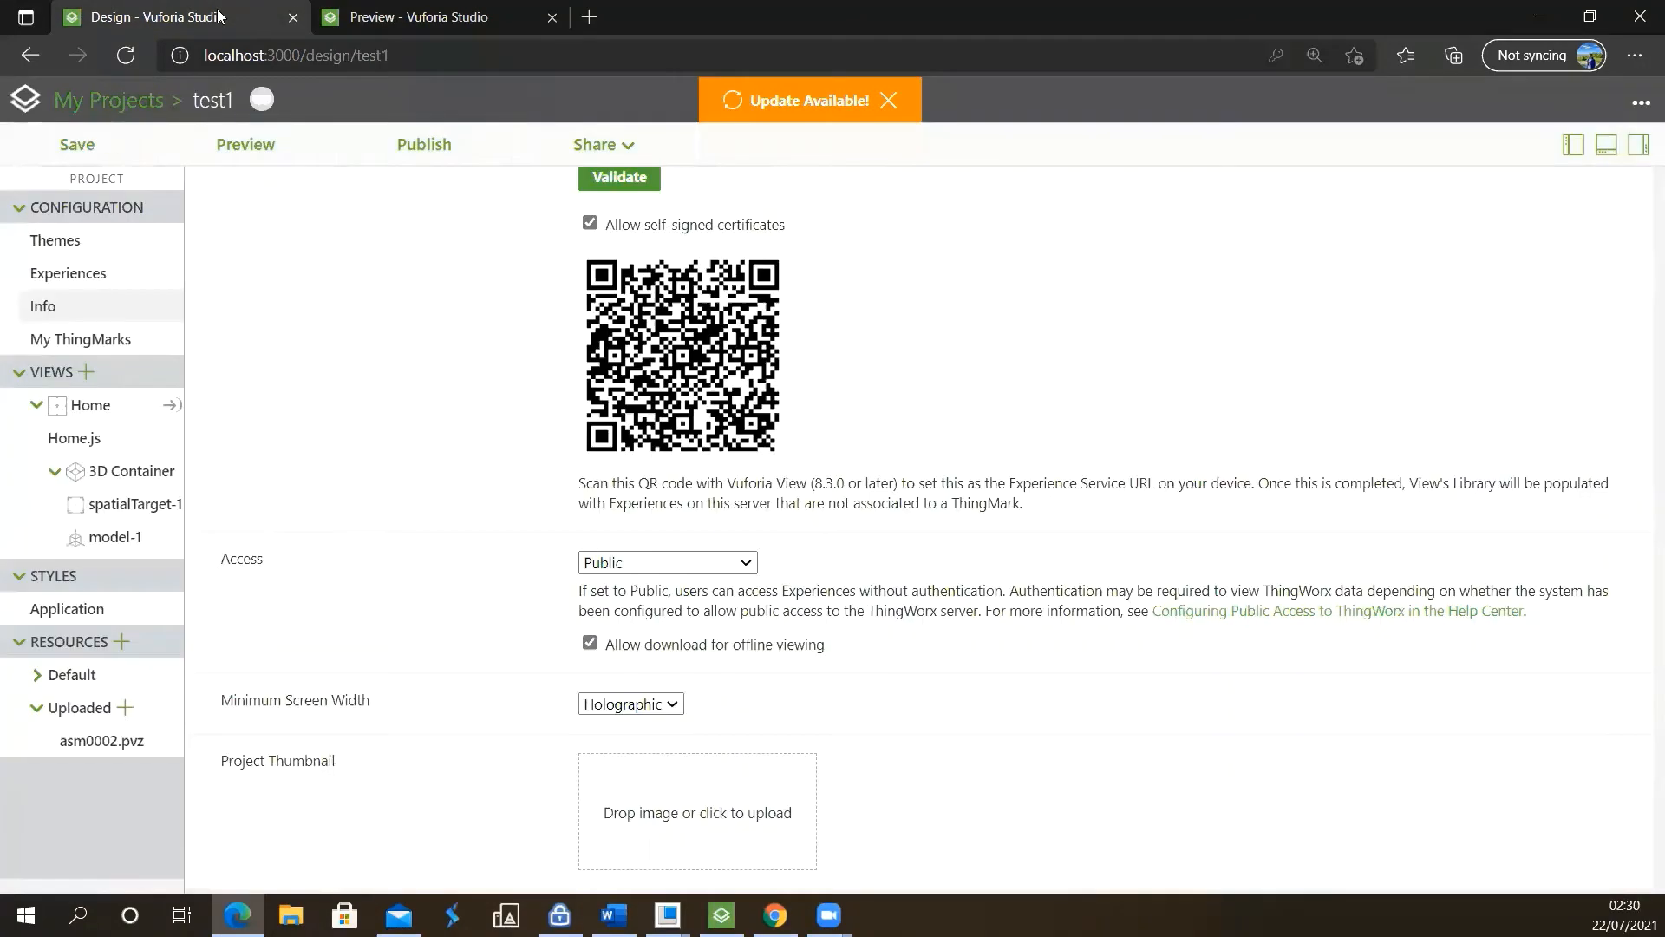
{"action": "left_click", "coordinate": [414, 149]}
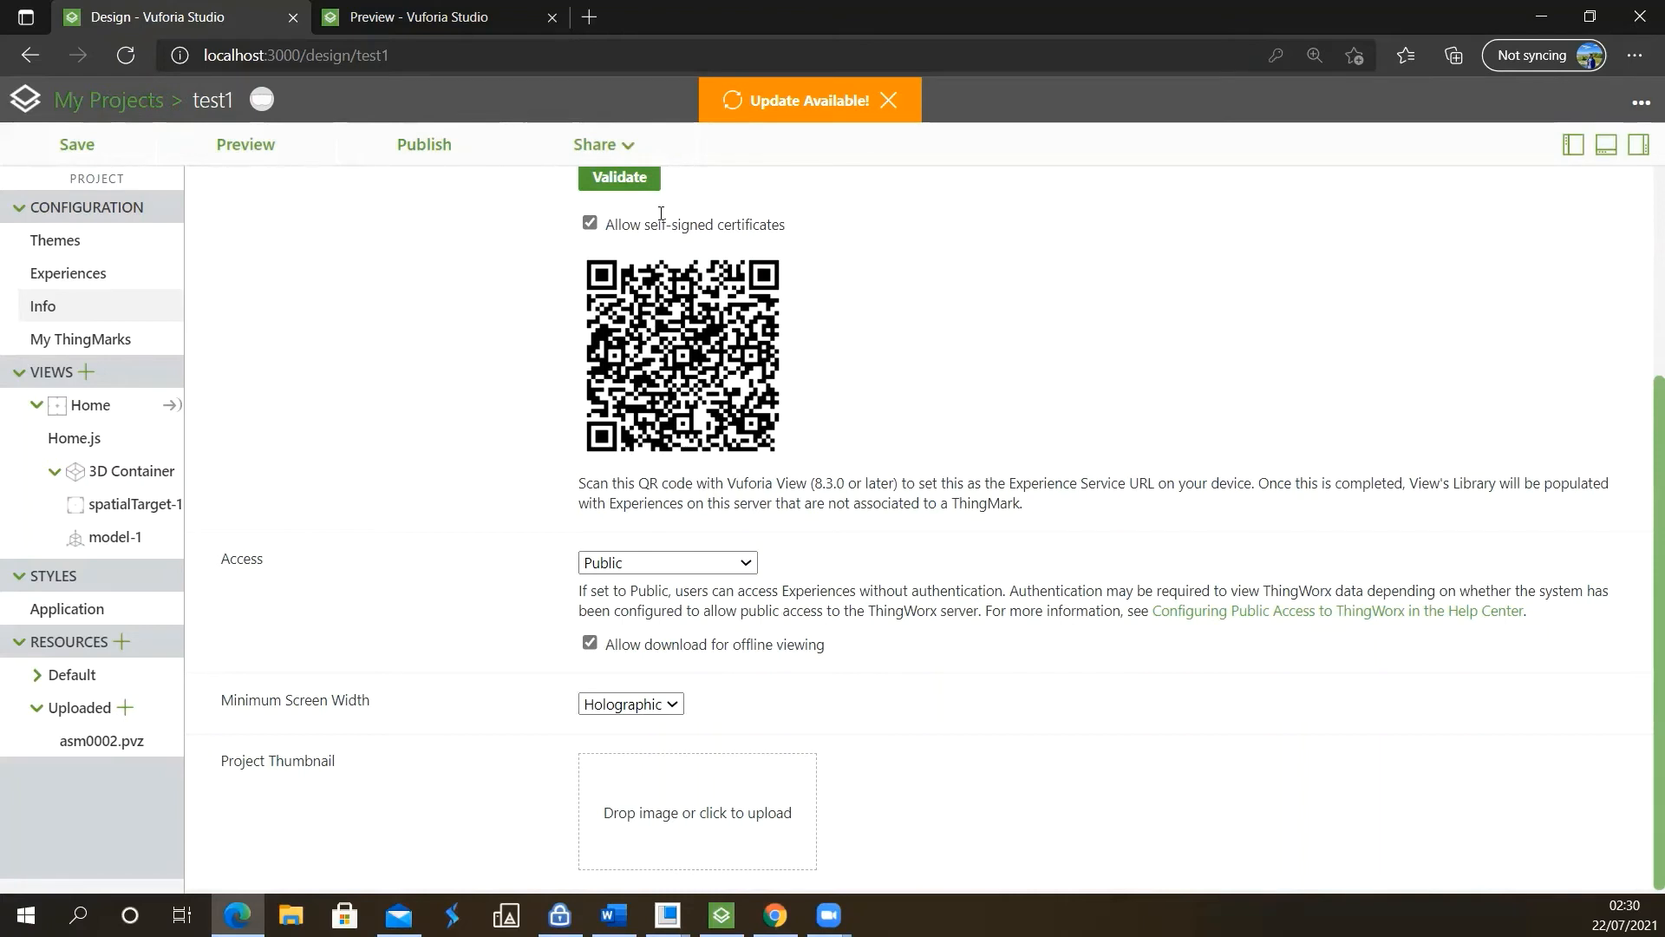
Bring up the Experience Service QR code in the project info and enlarge it for scanning
{"action": "scroll", "coordinate": [792, 489], "scroll_direction": "up", "scroll_amount": 1}
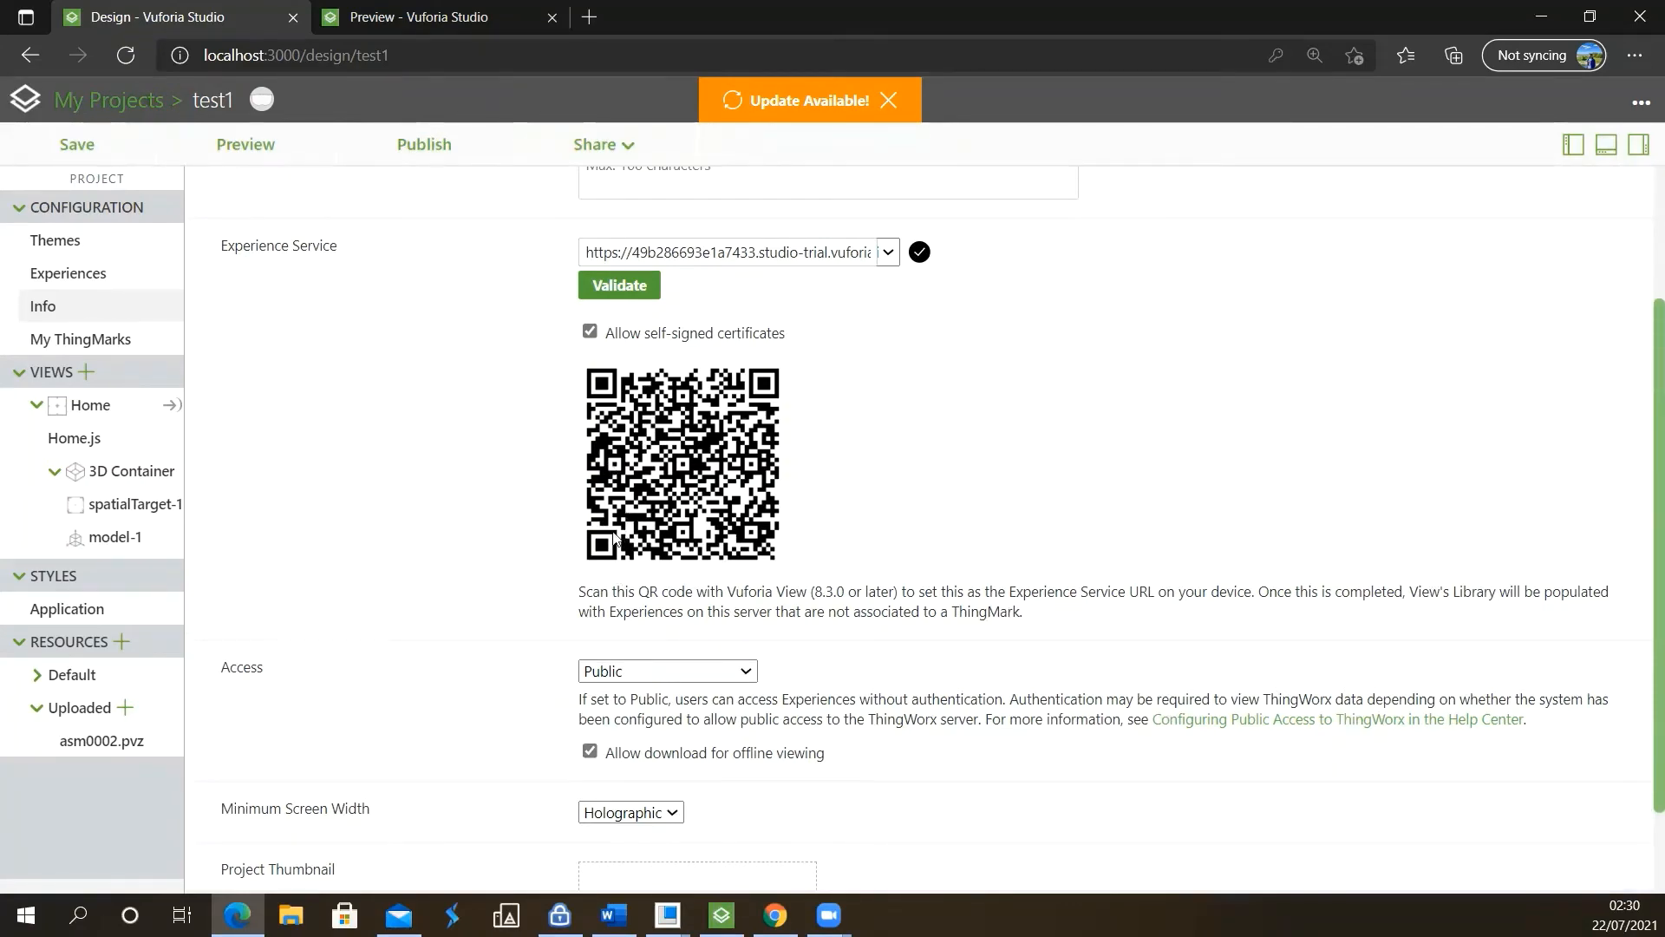
{"action": "scroll", "coordinate": [597, 565], "scroll_direction": "down", "scroll_amount": 1}
{"action": "scroll", "coordinate": [625, 581], "scroll_direction": "up", "scroll_amount": 2}
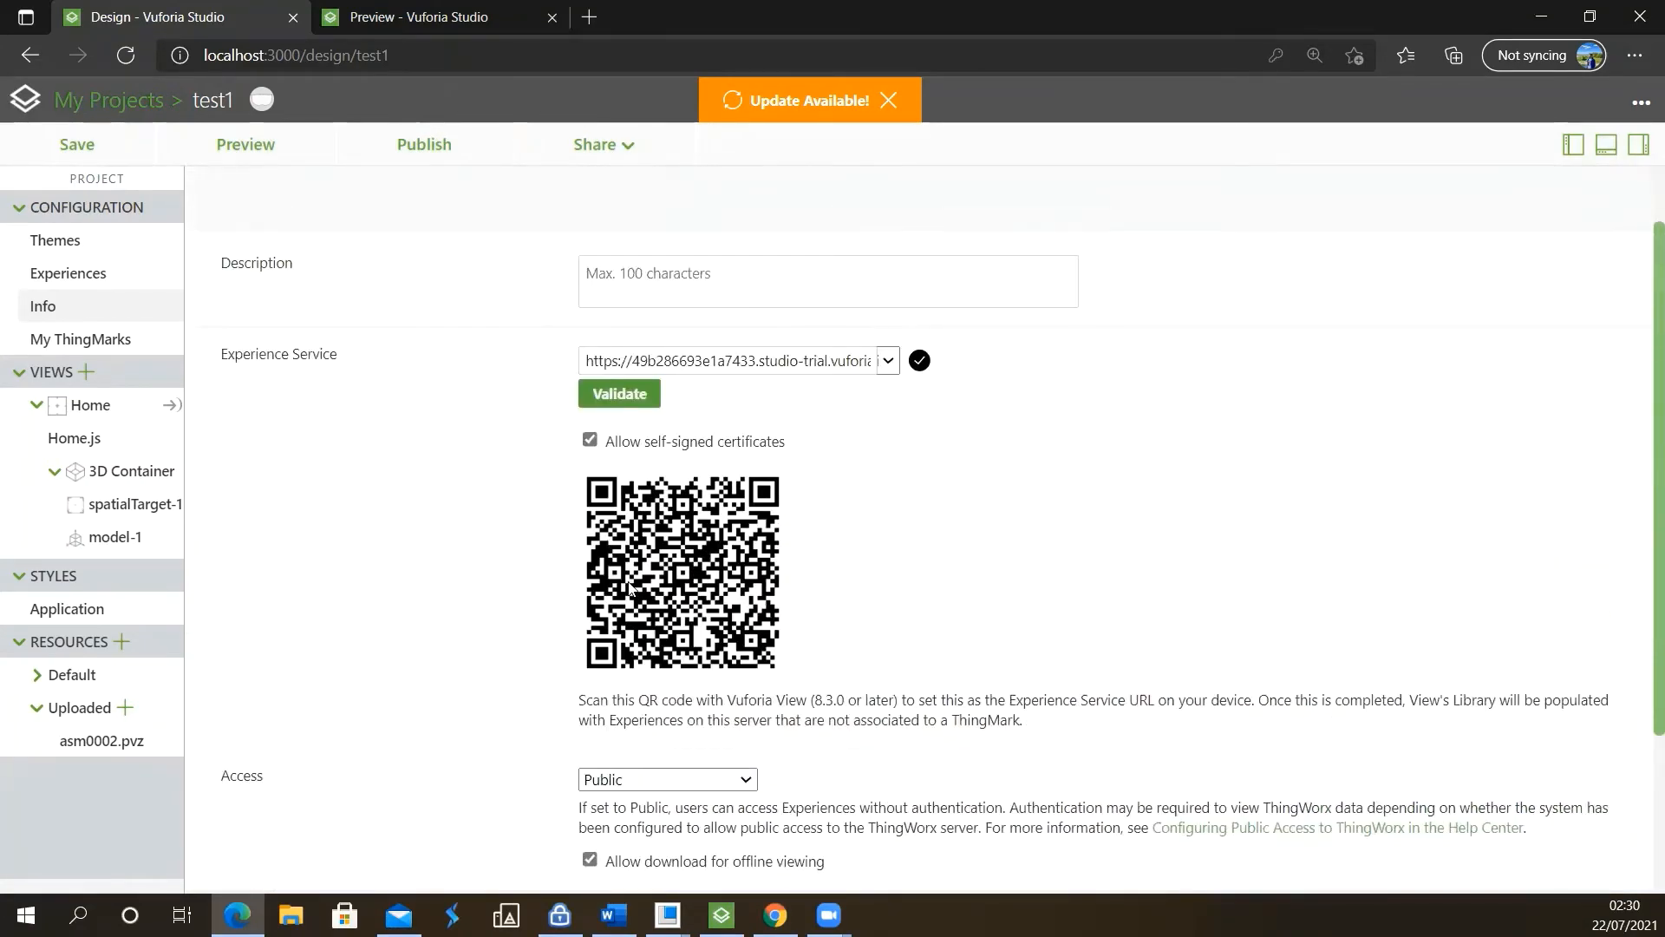
{"action": "scroll", "coordinate": [631, 593], "scroll_direction": "up", "scroll_amount": 3, "text": "ctrl"}
{"action": "scroll", "coordinate": [688, 642], "scroll_direction": "down", "scroll_amount": 2}
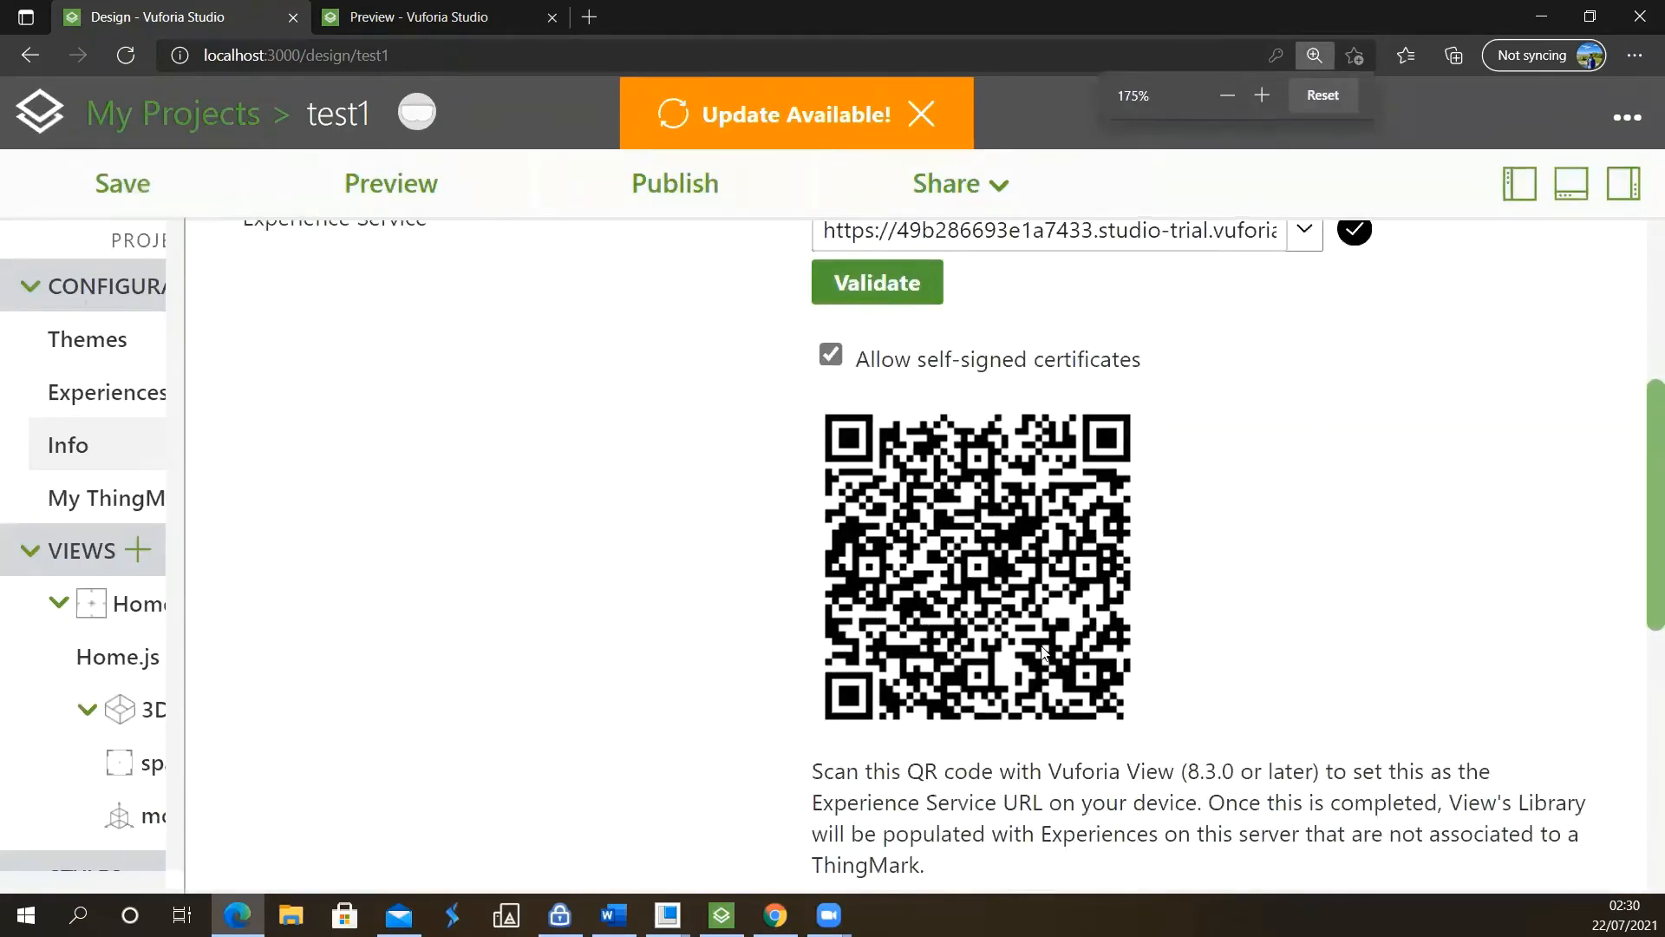
{"action": "scroll", "coordinate": [1047, 652], "scroll_direction": "up", "scroll_amount": 1, "text": "ctrl"}
{"action": "scroll", "coordinate": [1047, 652], "scroll_direction": "up", "scroll_amount": 1, "text": "ctrl"}
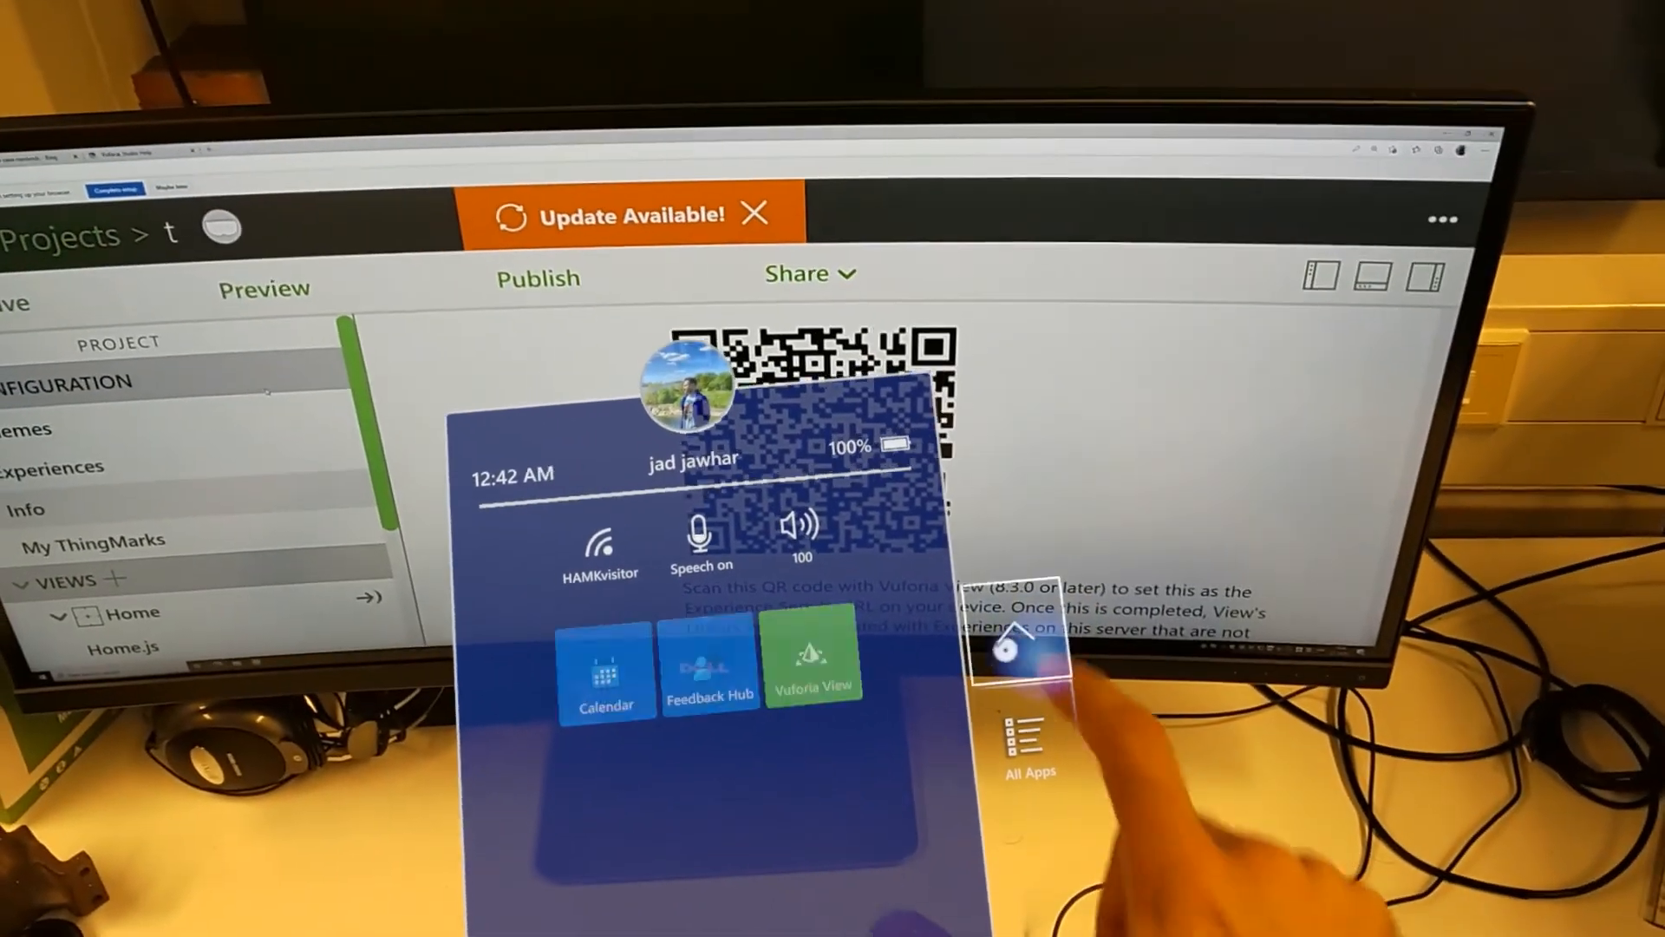
On the headset, launch Vuforia View and open the test1 experience from its library
{"action": "left_click", "coordinate": [1010, 594]}
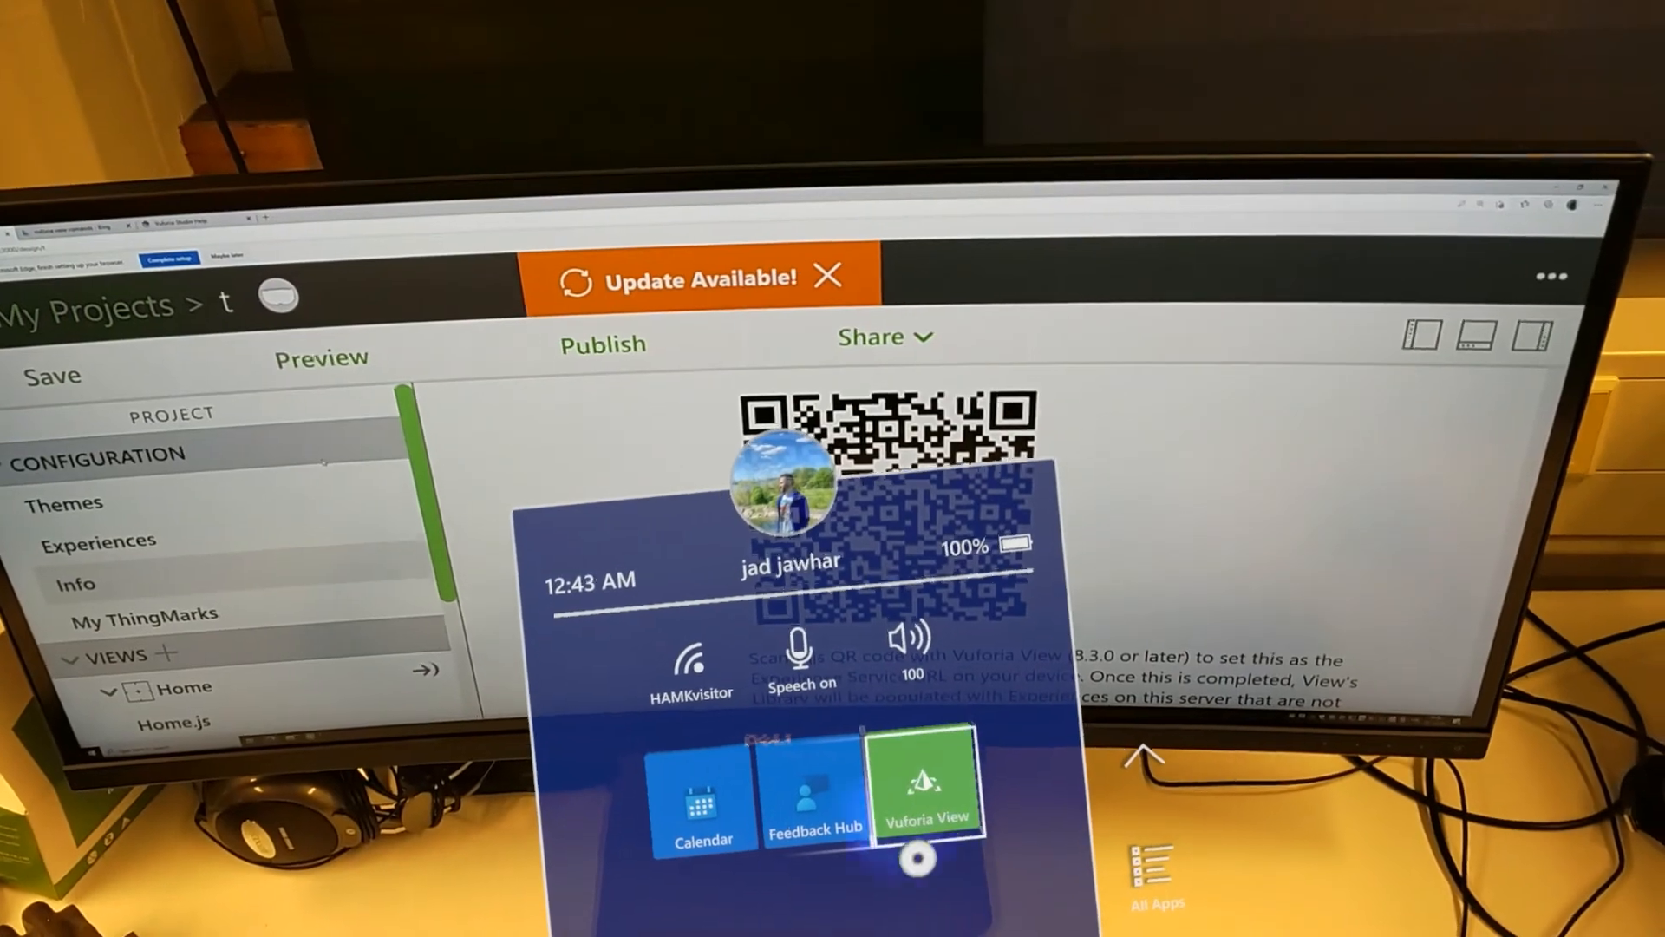
{"action": "left_click", "coordinate": [921, 819]}
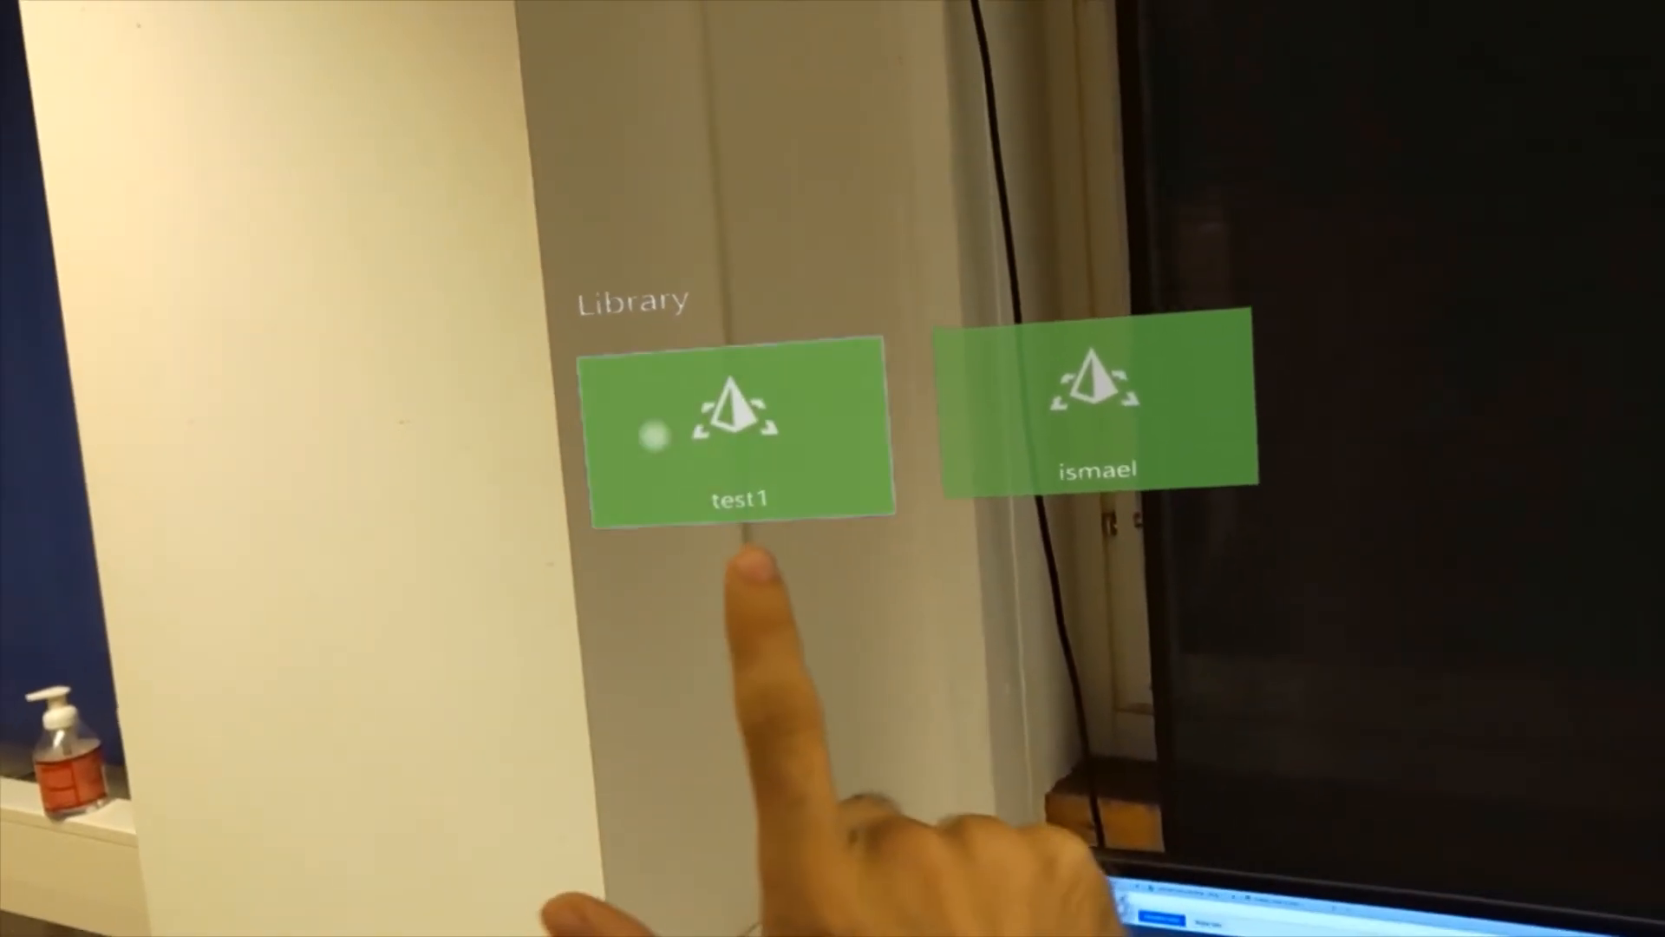
{"action": "left_click", "coordinate": [693, 438]}
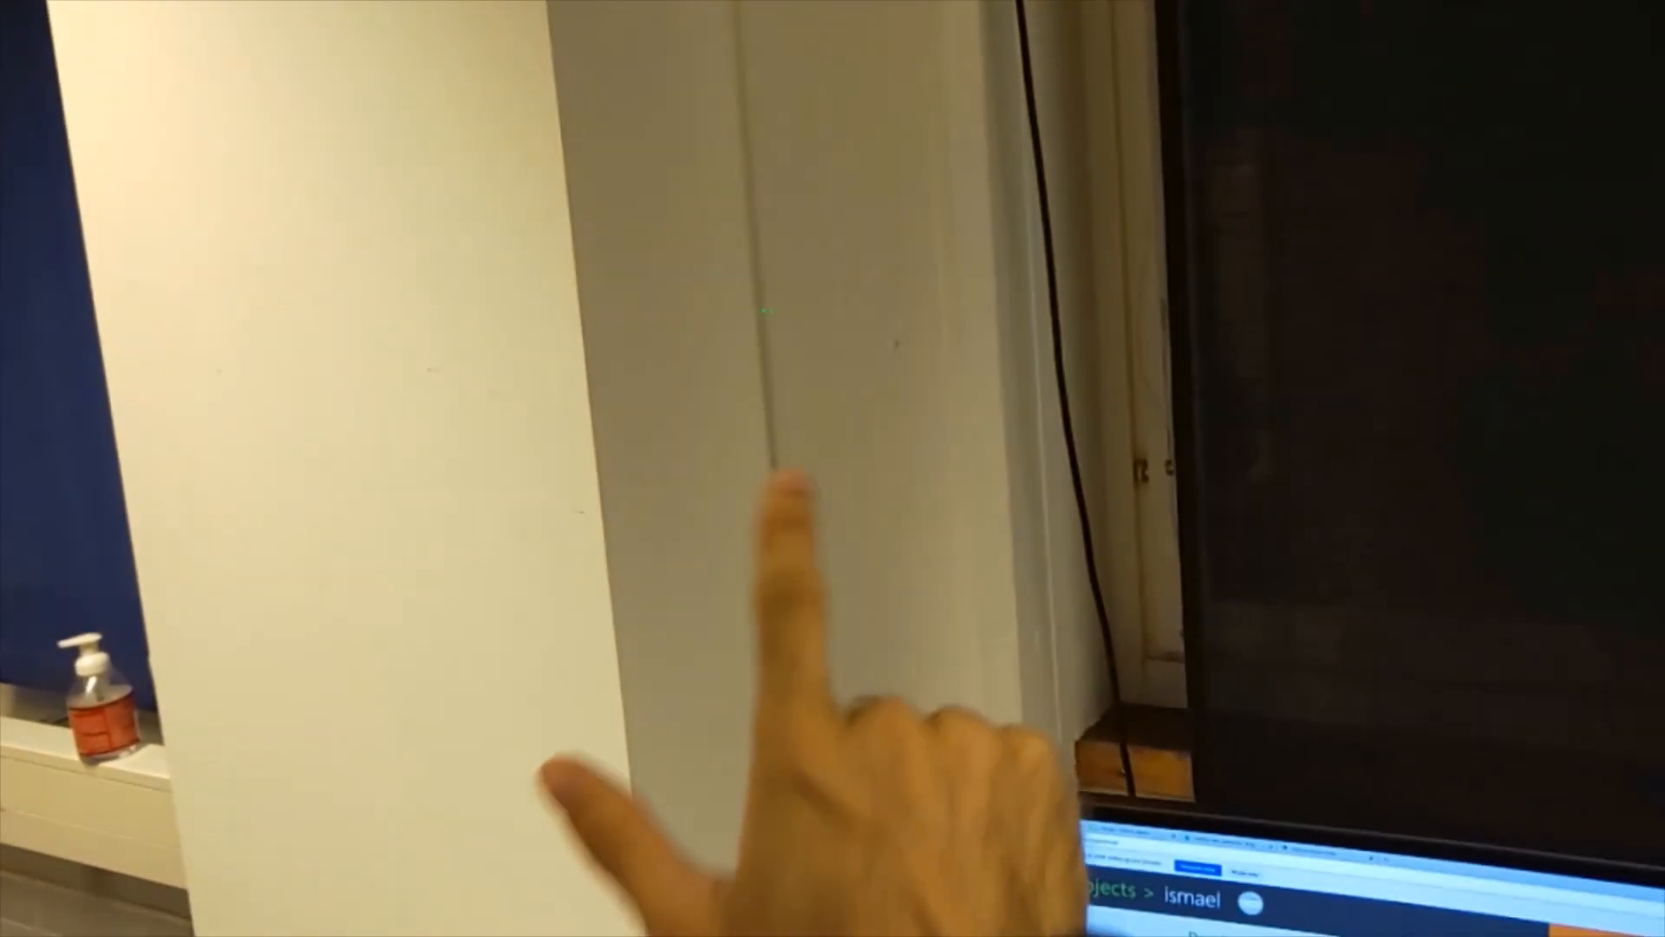